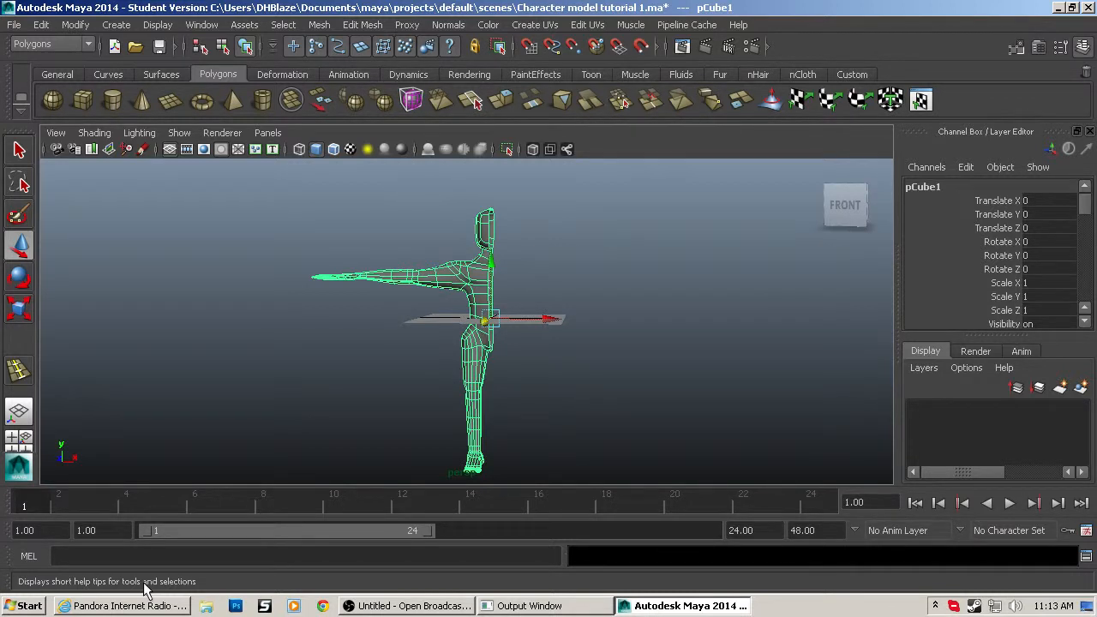
Select the head and neck faces of the half-body mesh and isolate them in the view.
{"action": "mouse_move", "coordinate": [529, 411]}
{"action": "left_mouse_down", "text": "alt"}
{"action": "mouse_move", "coordinate": [729, 409]}
{"action": "mouse_move", "coordinate": [554, 394]}
{"action": "mouse_move", "coordinate": [558, 407]}
{"action": "mouse_move", "coordinate": [501, 414]}
{"action": "mouse_move", "coordinate": [449, 407]}
{"action": "mouse_move", "coordinate": [558, 392]}
{"action": "mouse_move", "coordinate": [716, 404]}
{"action": "mouse_move", "coordinate": [612, 409]}
{"action": "mouse_move", "coordinate": [706, 431]}
{"action": "mouse_move", "coordinate": [700, 380]}
{"action": "mouse_move", "coordinate": [510, 410]}
{"action": "left_mouse_up", "text": "alt"}
{"action": "scroll", "coordinate": [623, 402], "scroll_direction": "up", "scroll_amount": 3}
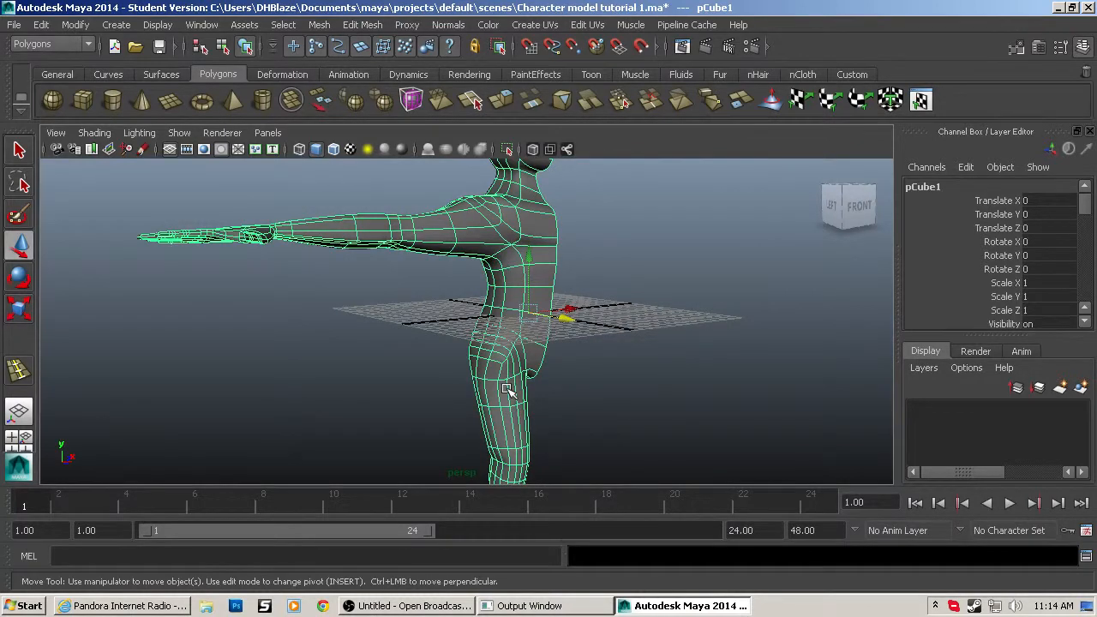
{"action": "left_click_drag", "start_coordinate": [639, 294], "coordinate": [624, 439], "text": "alt"}
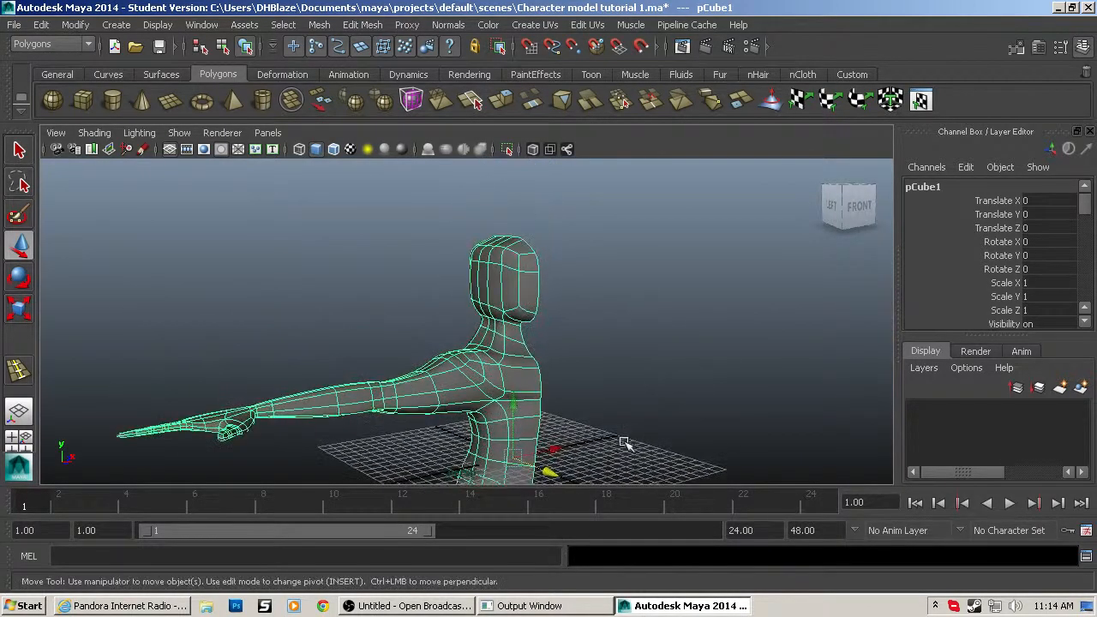
{"action": "left_click", "coordinate": [557, 279]}
{"action": "left_click_drag", "start_coordinate": [648, 286], "coordinate": [540, 264], "text": "alt"}
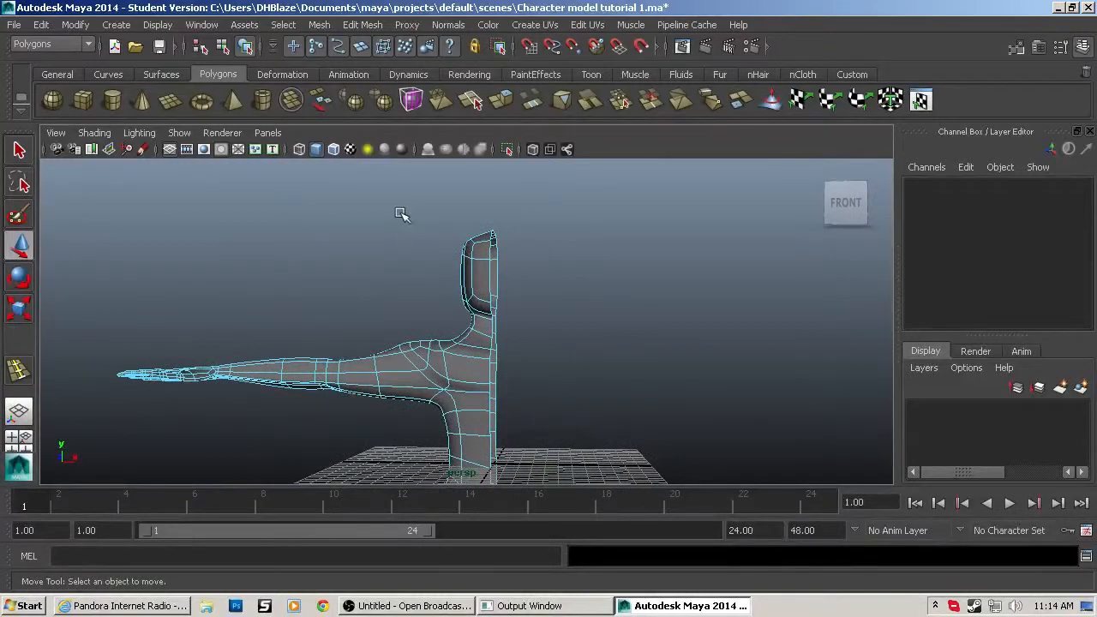
{"action": "left_click_drag", "start_coordinate": [397, 222], "coordinate": [527, 337]}
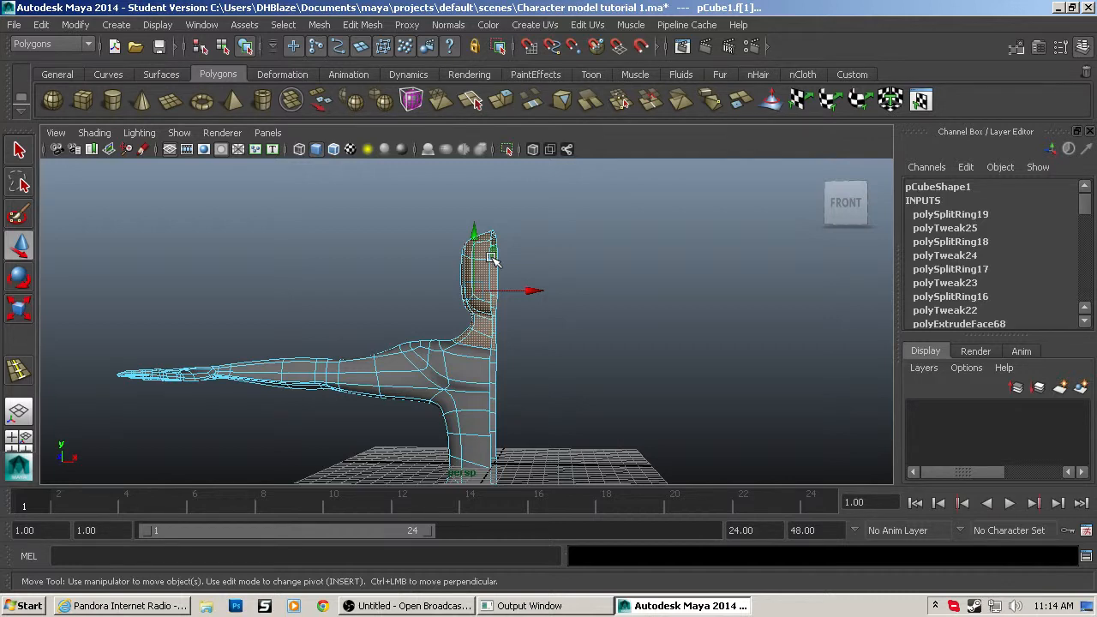
{"action": "scroll", "coordinate": [493, 260], "scroll_direction": "up", "scroll_amount": 2}
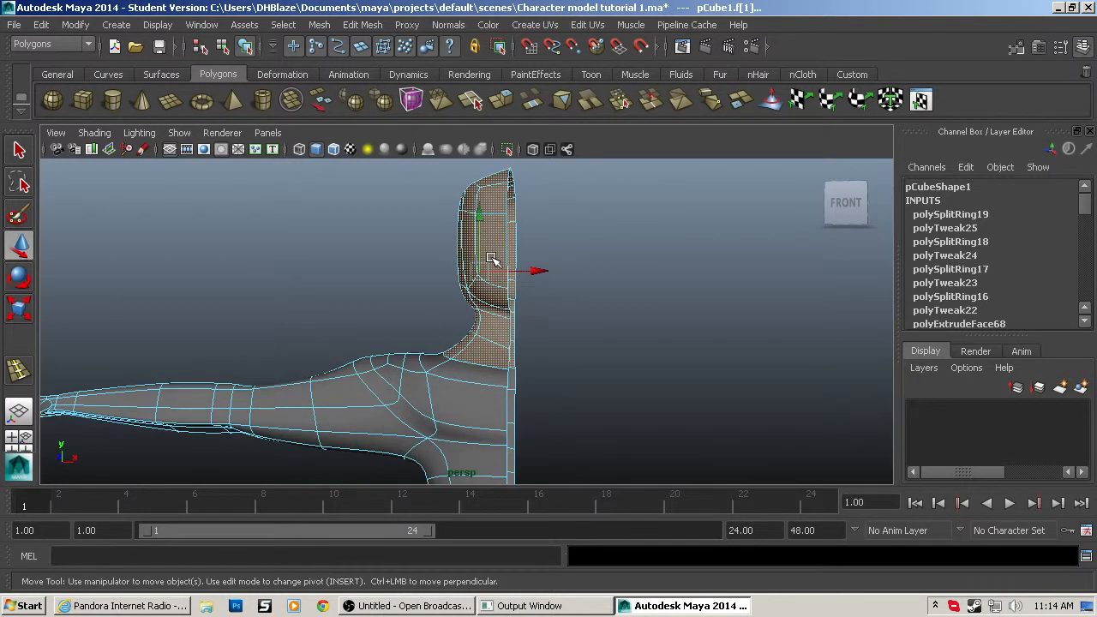
{"action": "left_click", "coordinate": [186, 133]}
{"action": "mouse_move", "coordinate": [260, 20]}
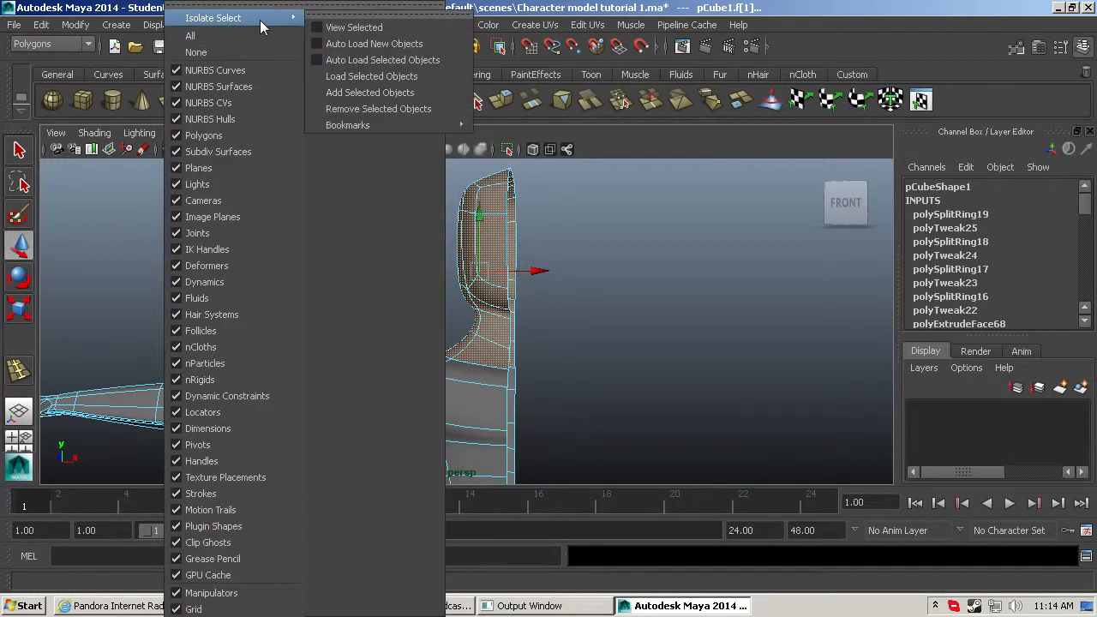
{"action": "left_click", "coordinate": [318, 27]}
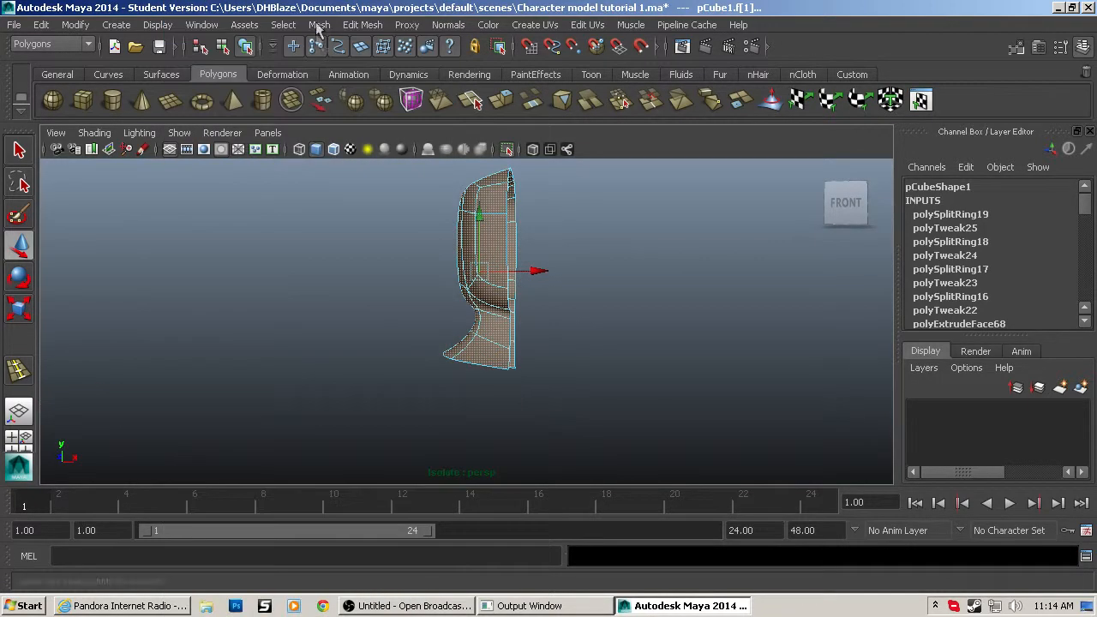
Turn off the smooth preview on the isolated head and clear the face selection.
{"action": "left_click_drag", "start_coordinate": [326, 242], "coordinate": [501, 253], "text": "alt"}
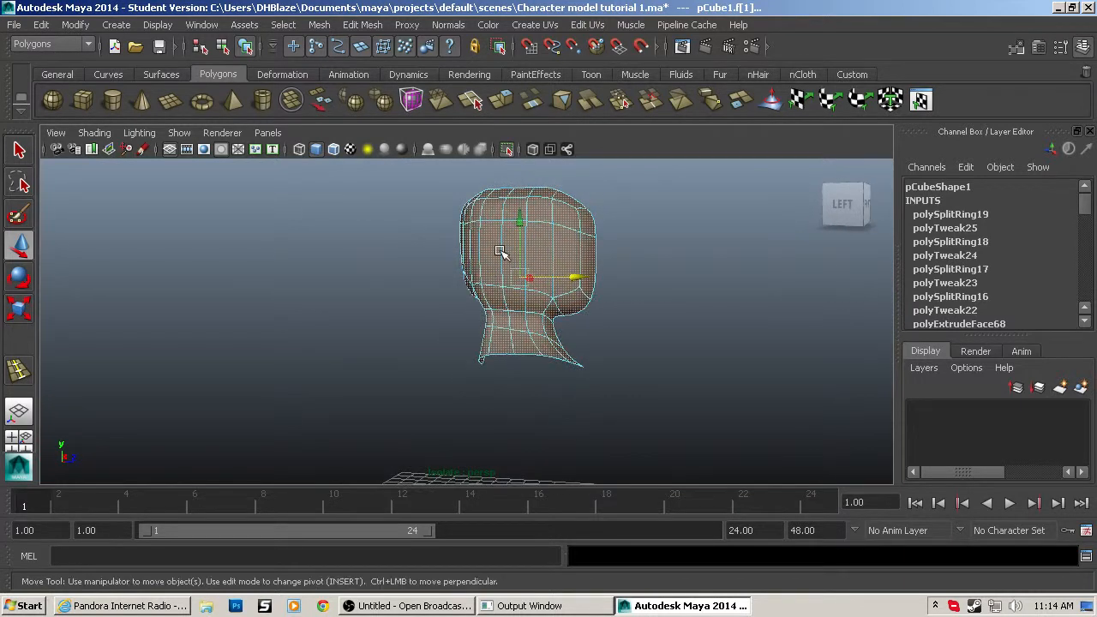
{"action": "key", "text": "1"}
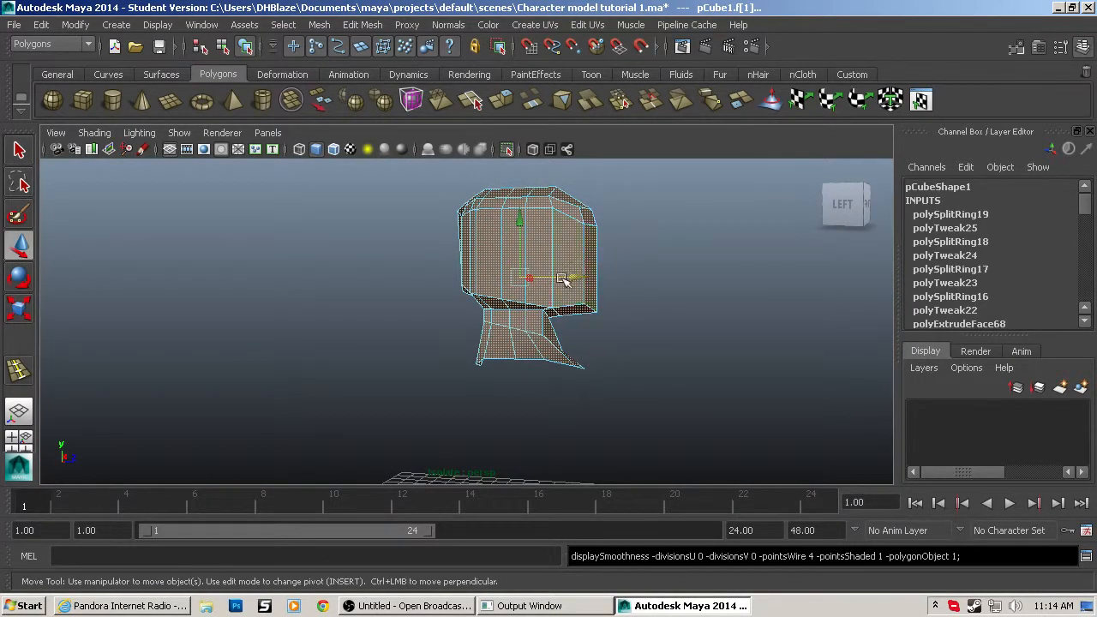
{"action": "scroll", "coordinate": [570, 296], "scroll_direction": "up", "scroll_amount": 2}
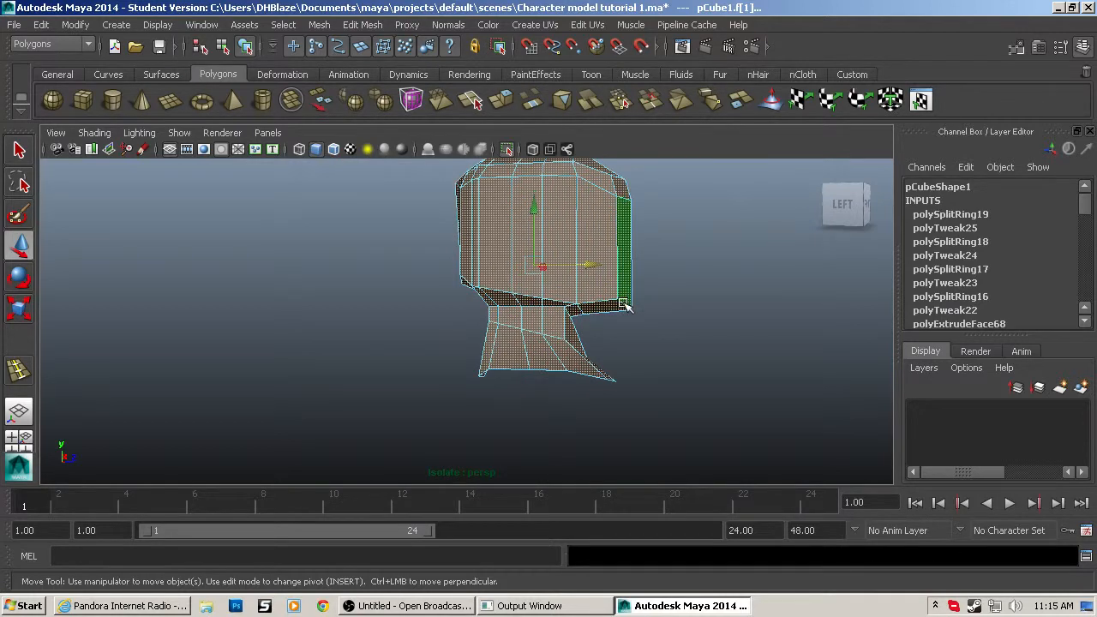
{"action": "key", "text": "space"}
{"action": "key", "text": "space"}
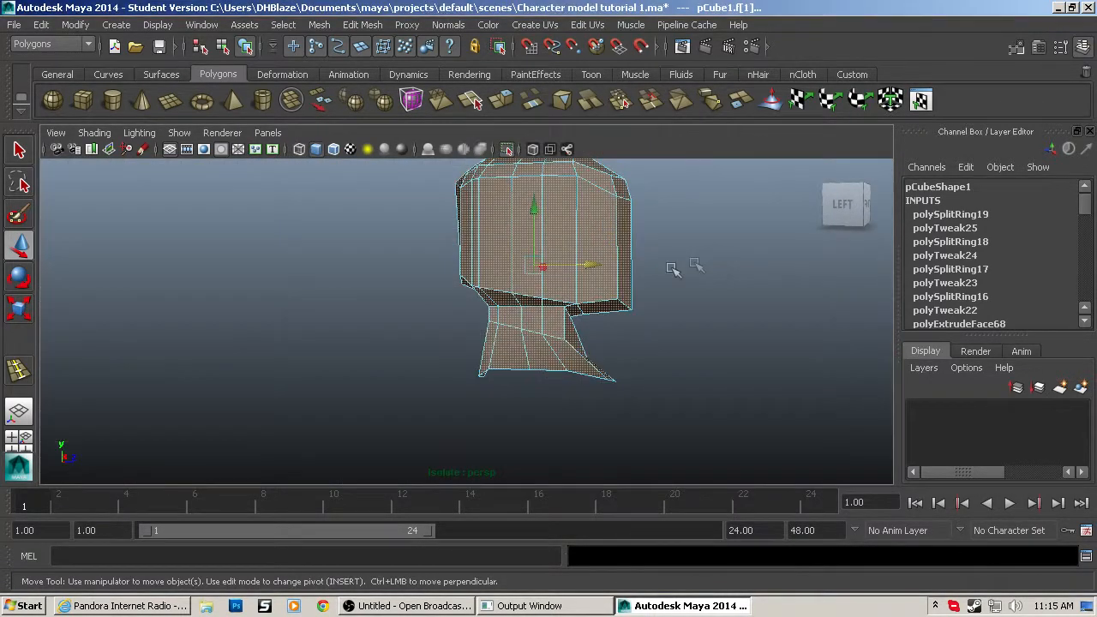
{"action": "left_click", "coordinate": [675, 286]}
{"action": "left_click_drag", "start_coordinate": [676, 287], "coordinate": [689, 358], "text": "alt"}
{"action": "left_click_drag", "start_coordinate": [496, 371], "coordinate": [403, 378], "text": "alt"}
{"action": "scroll", "coordinate": [696, 384], "scroll_direction": "up", "scroll_amount": 4}
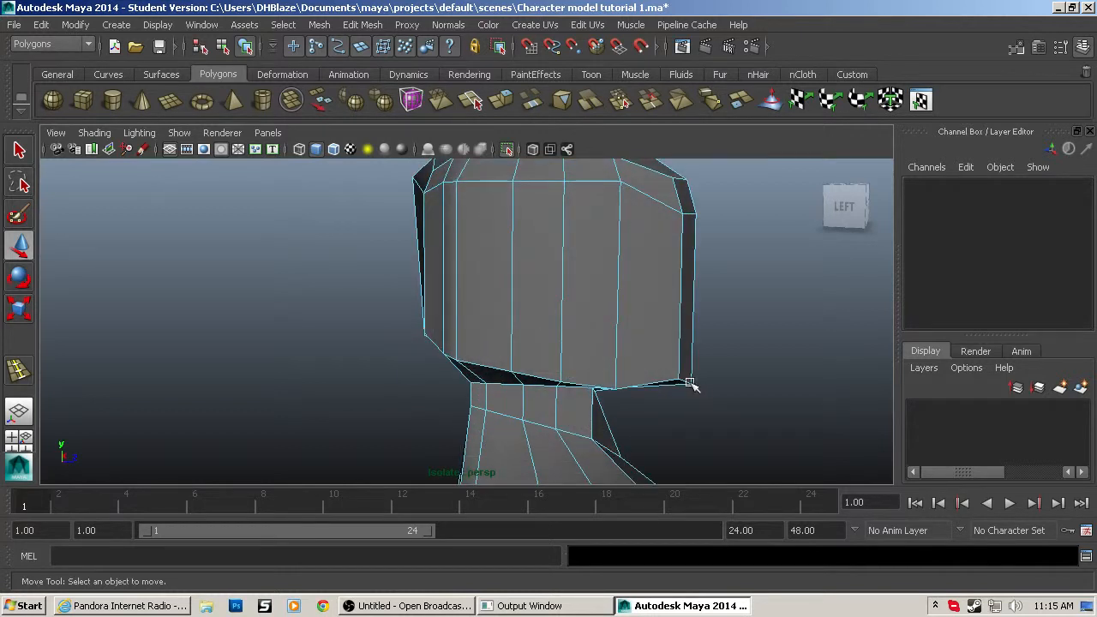
{"action": "middle_click_drag", "start_coordinate": [691, 386], "coordinate": [526, 385], "text": "alt"}
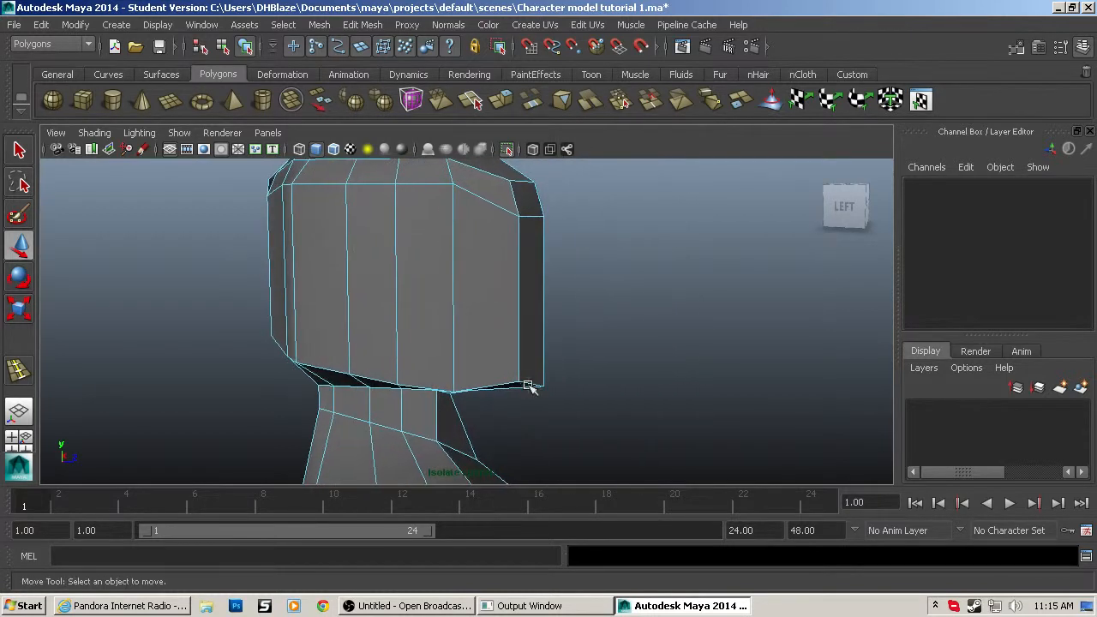
Display the head in wireframe and raise the bottom edge of its side, just above the neck.
{"action": "left_click", "coordinate": [288, 149]}
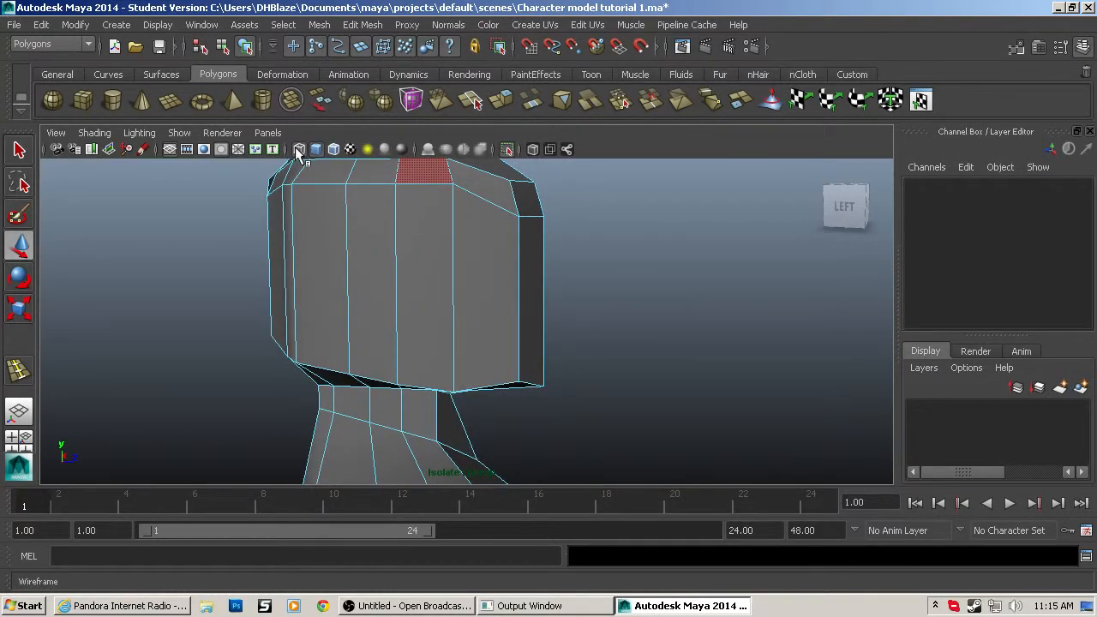
{"action": "left_click", "coordinate": [298, 150]}
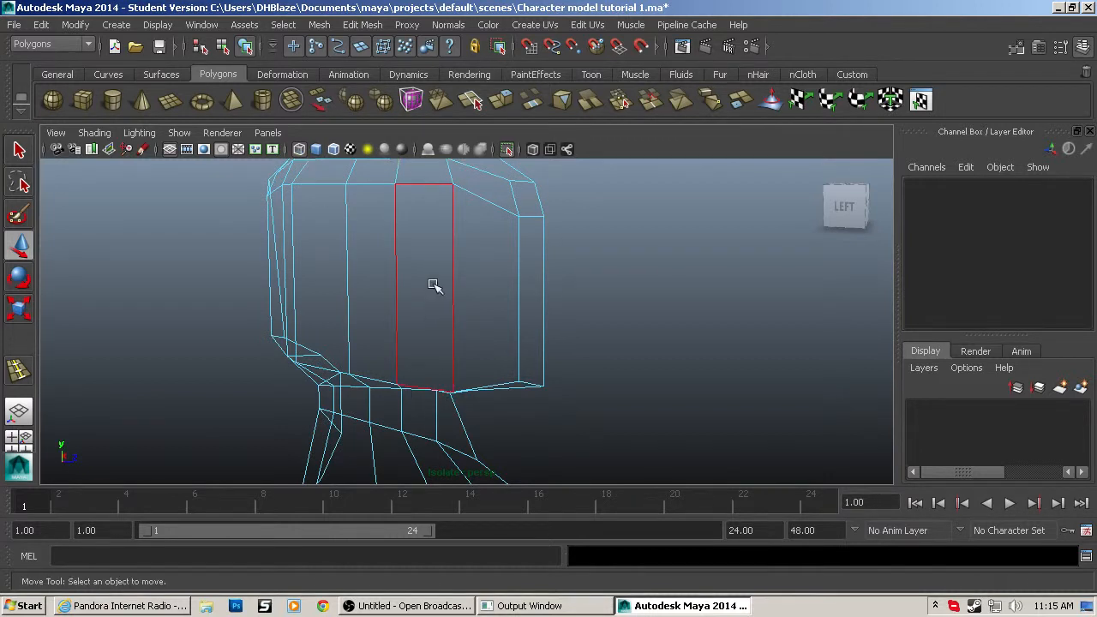
{"action": "left_click", "coordinate": [428, 389]}
{"action": "left_click_drag", "start_coordinate": [428, 330], "coordinate": [426, 317]}
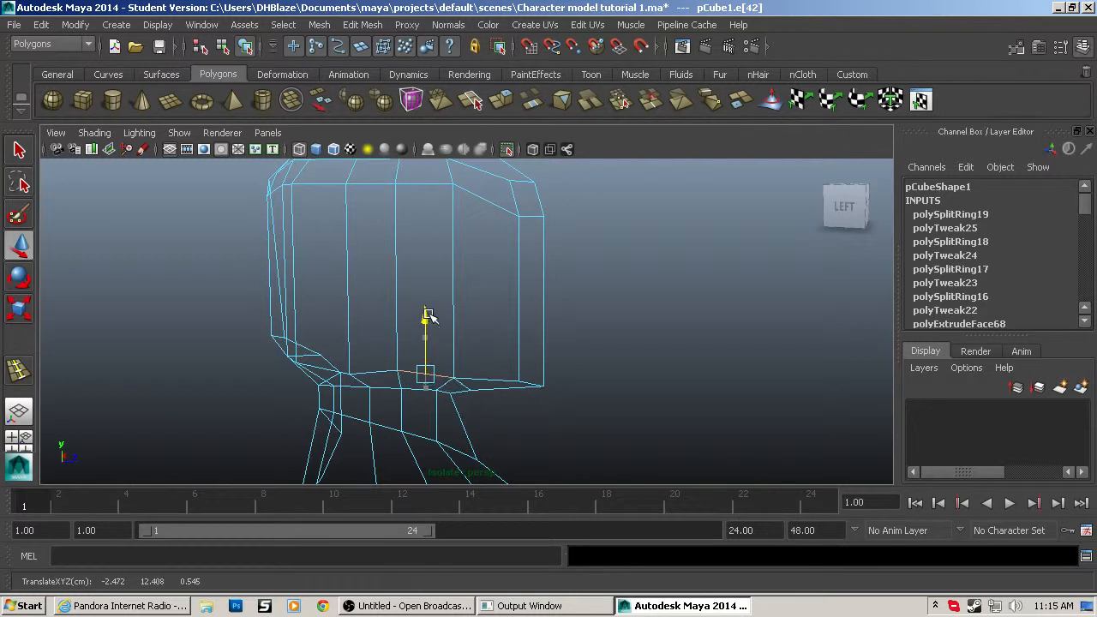
{"action": "key", "text": "3"}
{"action": "key", "text": "1"}
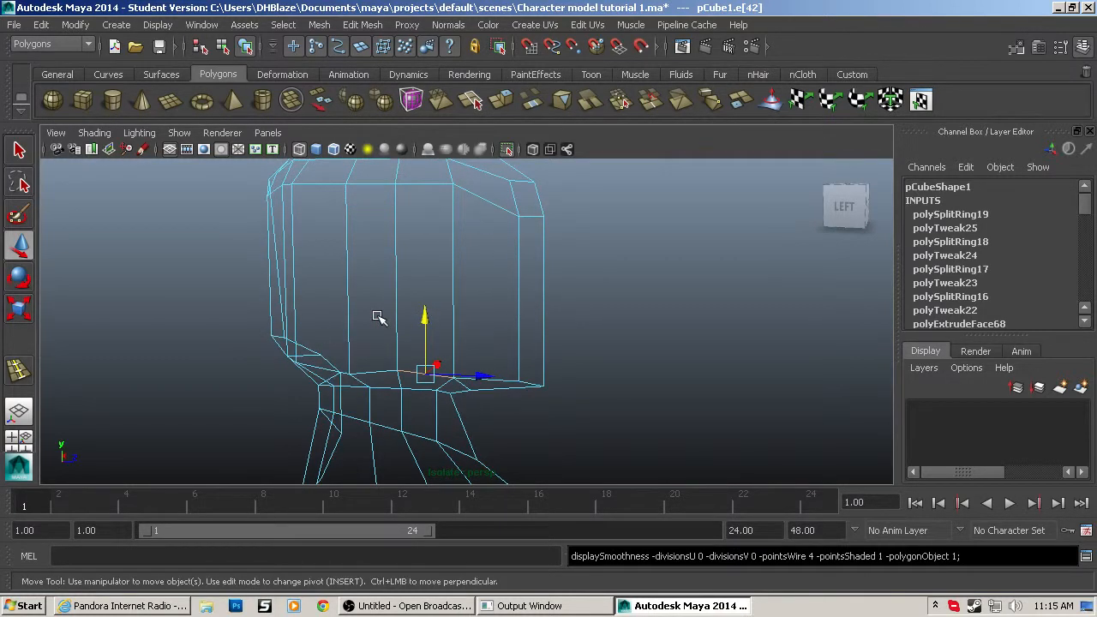
Return the viewport from wireframe to smooth shaded display.
{"action": "left_click", "coordinate": [318, 150]}
{"action": "left_click", "coordinate": [317, 150]}
{"action": "left_click", "coordinate": [317, 150]}
{"action": "left_click", "coordinate": [301, 150]}
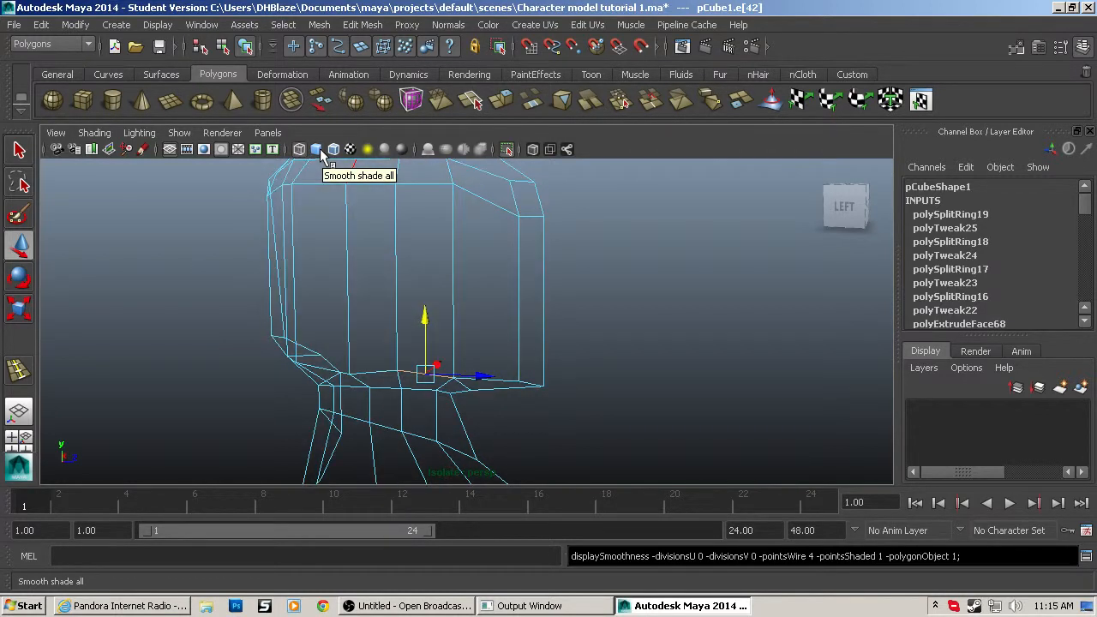
{"action": "left_click", "coordinate": [317, 150]}
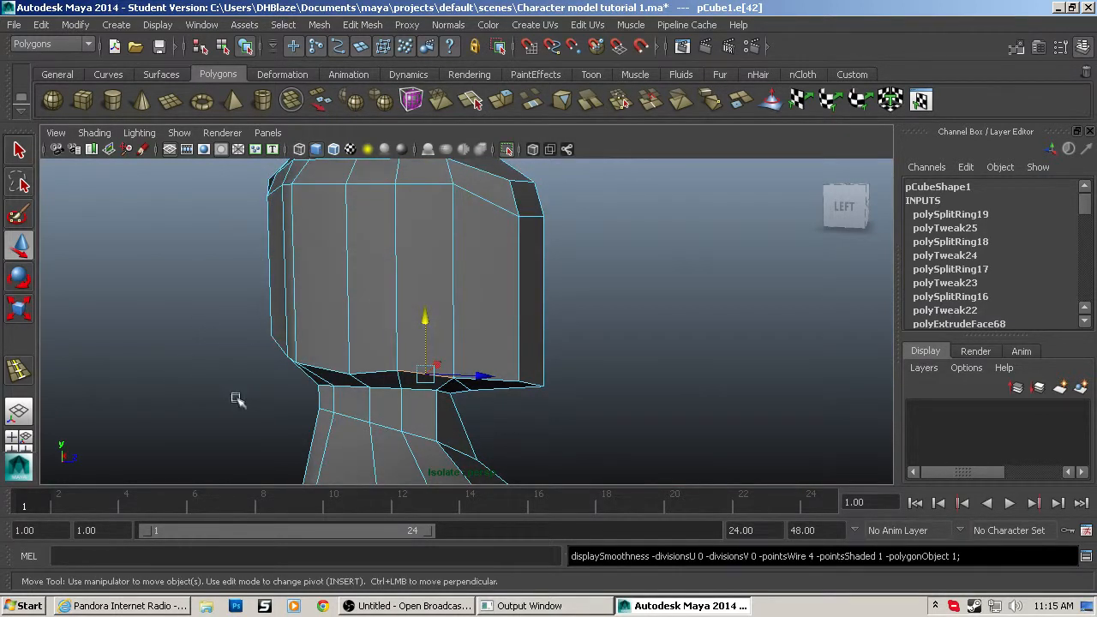
Move the two adjoining centre-line edges at the base of the skull backward along Z.
{"action": "left_click_drag", "start_coordinate": [244, 403], "coordinate": [649, 397], "text": "alt"}
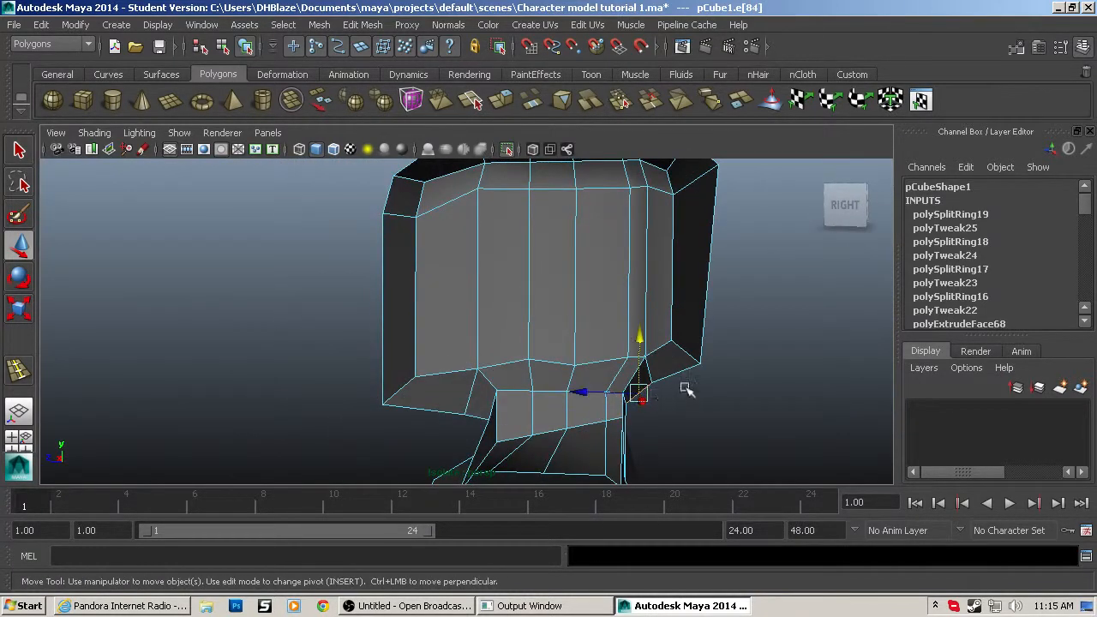
{"action": "left_click", "coordinate": [668, 370]}
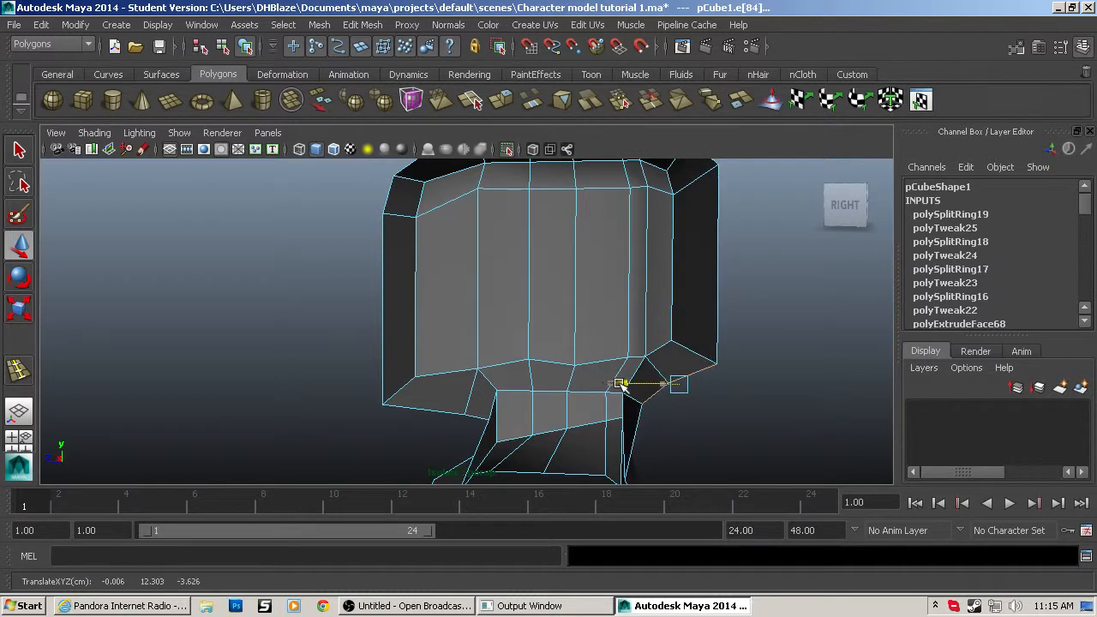
{"action": "left_click_drag", "start_coordinate": [732, 351], "coordinate": [542, 420], "text": "alt"}
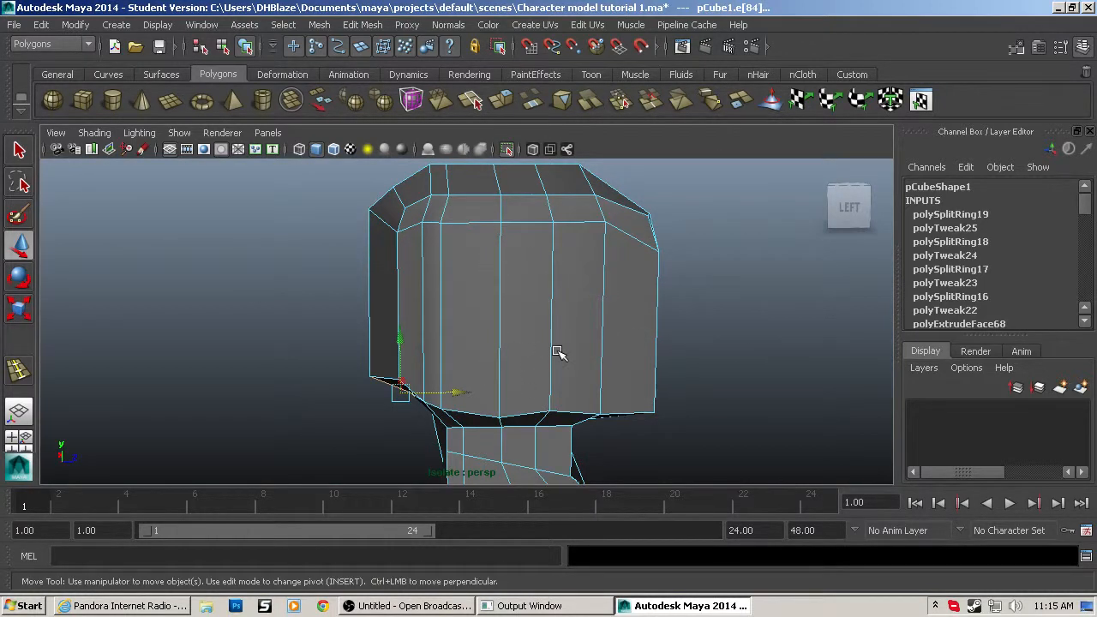
{"action": "mouse_move", "coordinate": [649, 353]}
{"action": "left_mouse_down", "text": "alt"}
{"action": "mouse_move", "coordinate": [552, 331]}
{"action": "mouse_move", "coordinate": [672, 338]}
{"action": "mouse_move", "coordinate": [645, 331]}
{"action": "mouse_move", "coordinate": [652, 353]}
{"action": "left_mouse_up", "text": "alt"}
{"action": "scroll", "coordinate": [657, 347], "scroll_direction": "up", "scroll_amount": 3}
{"action": "scroll", "coordinate": [652, 353], "scroll_direction": "down", "scroll_amount": 3}
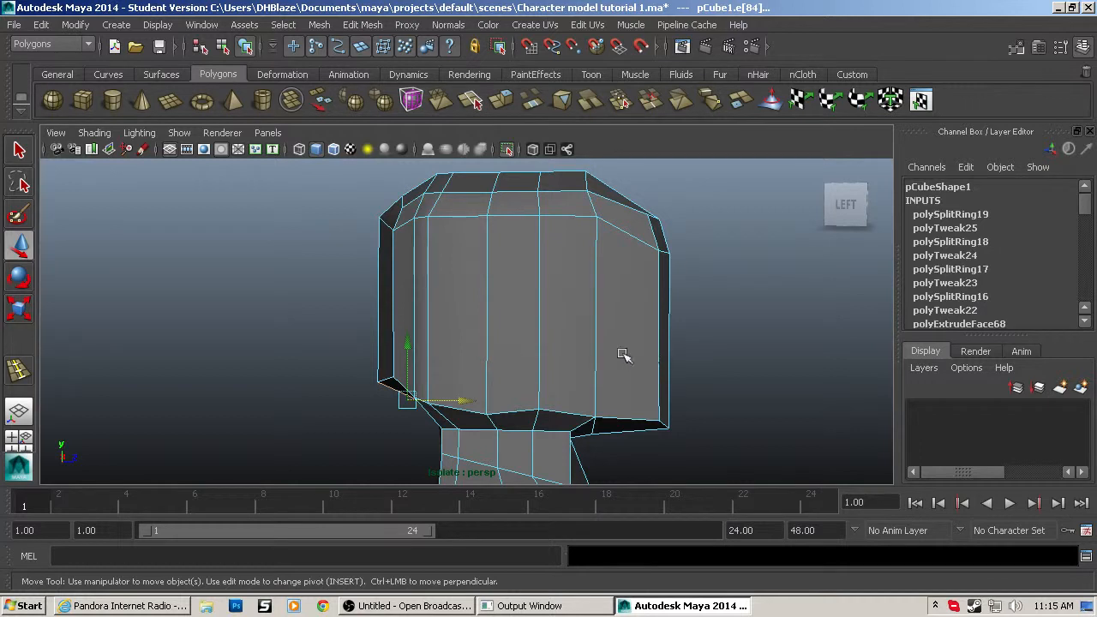
Insert three horizontal edge loops around the head, spaced from the upper face down to the jaw.
{"action": "left_click", "coordinate": [21, 372]}
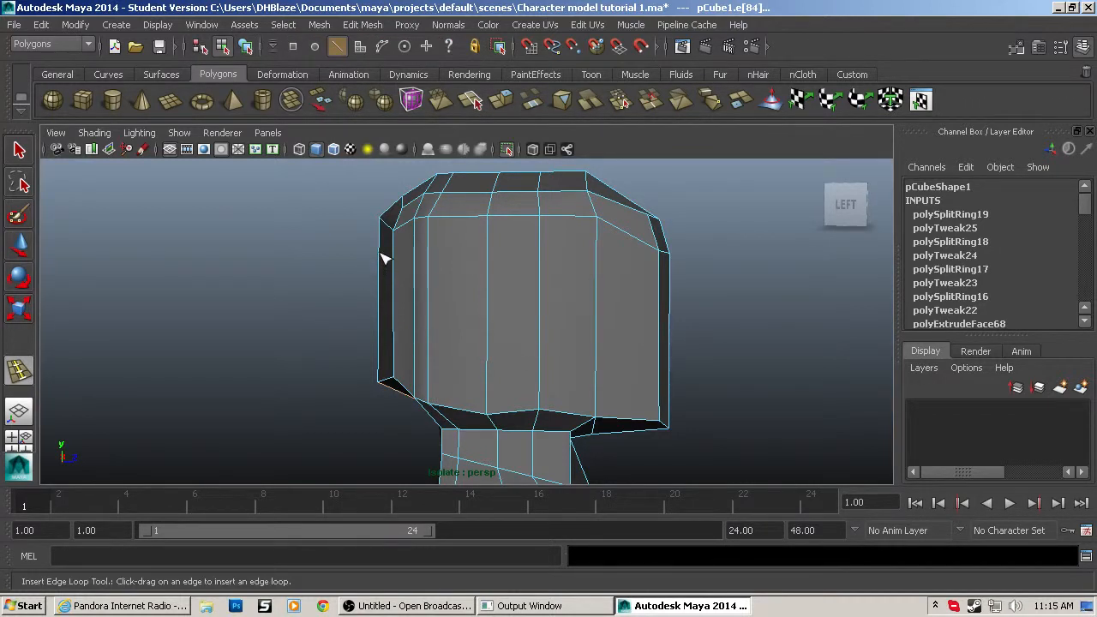
{"action": "left_click_drag", "start_coordinate": [385, 259], "coordinate": [384, 258]}
{"action": "left_click_drag", "start_coordinate": [383, 312], "coordinate": [380, 312]}
{"action": "left_click_drag", "start_coordinate": [381, 354], "coordinate": [385, 355]}
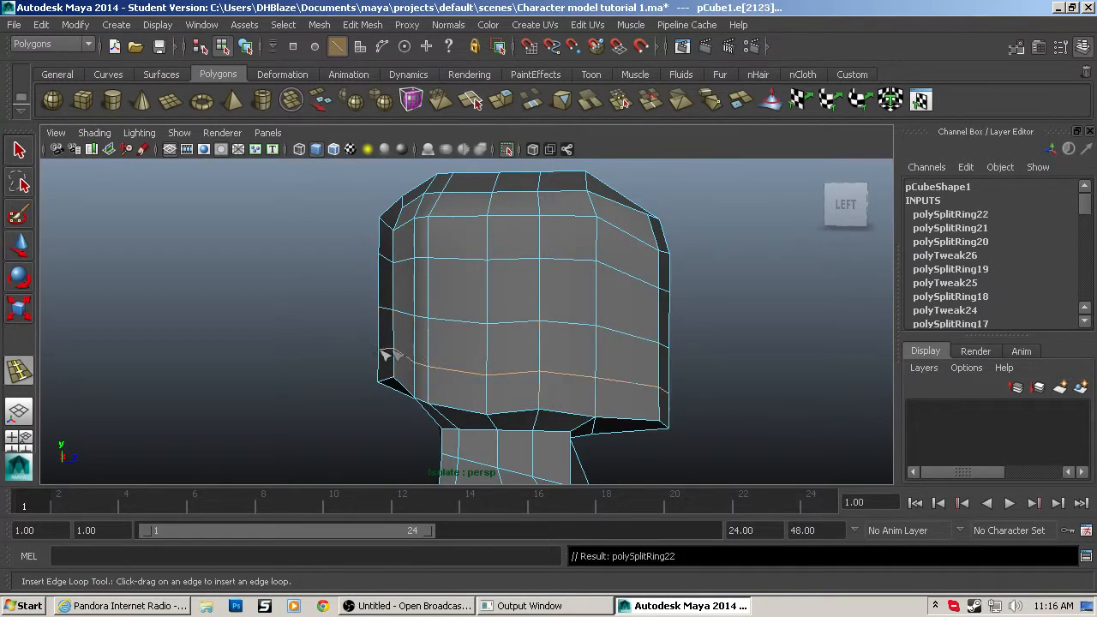
Lower the cheek-side edge of the topmost new loop so it lines up with the loop's front end.
{"action": "scroll", "coordinate": [806, 355], "scroll_direction": "up", "scroll_amount": 2}
{"action": "middle_click_drag", "start_coordinate": [755, 345], "coordinate": [659, 369], "text": "alt"}
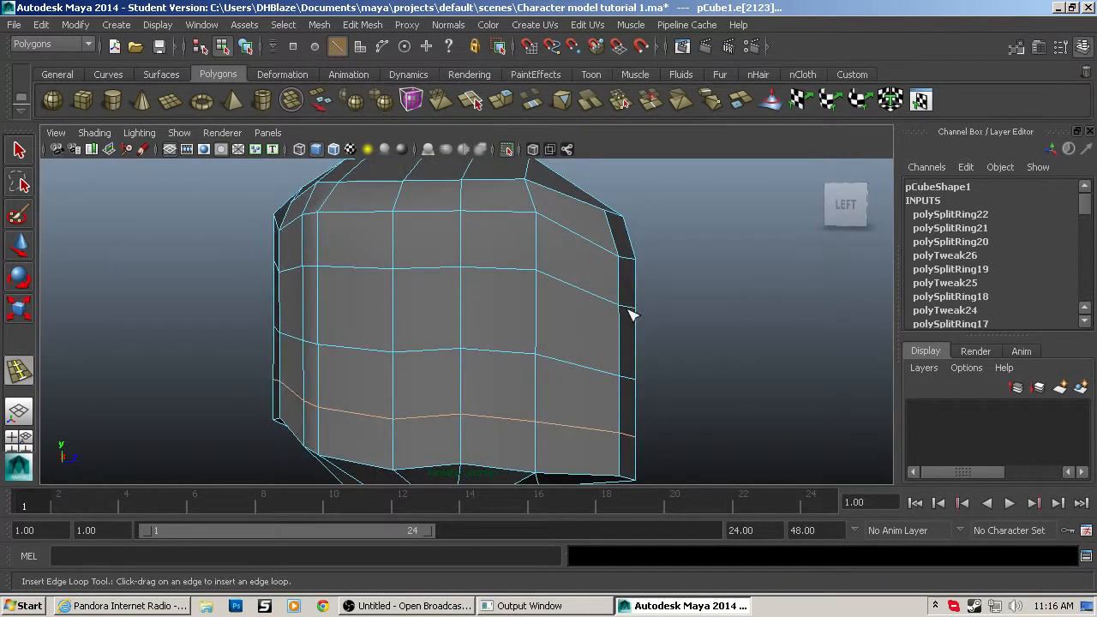
{"action": "key", "text": "q"}
{"action": "left_click", "coordinate": [502, 270]}
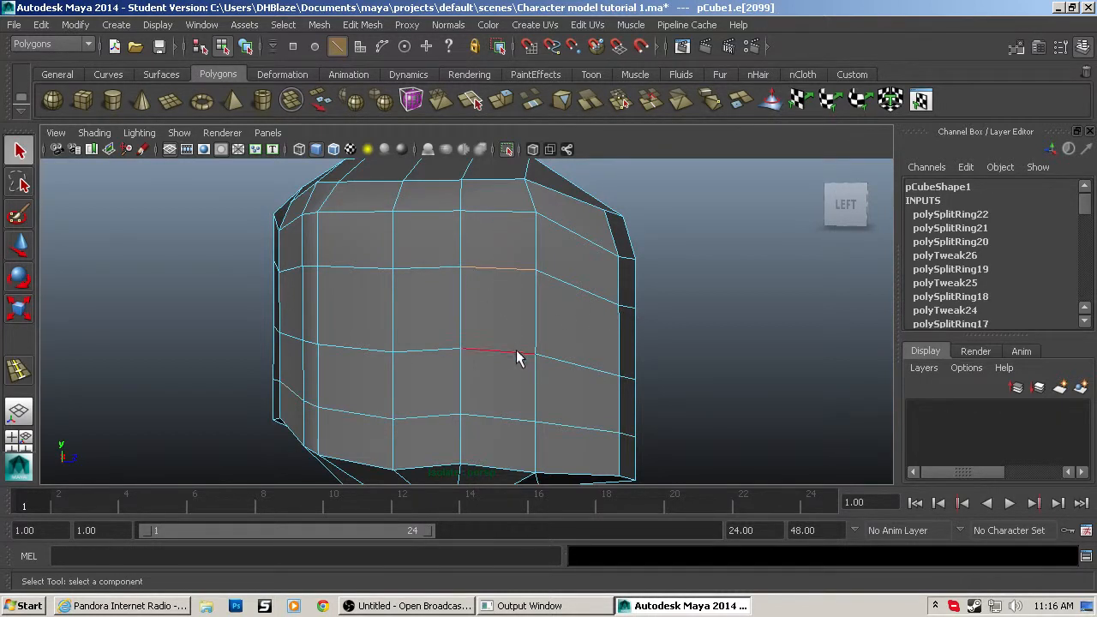
{"action": "key", "text": "w"}
{"action": "left_click_drag", "start_coordinate": [499, 216], "coordinate": [501, 249]}
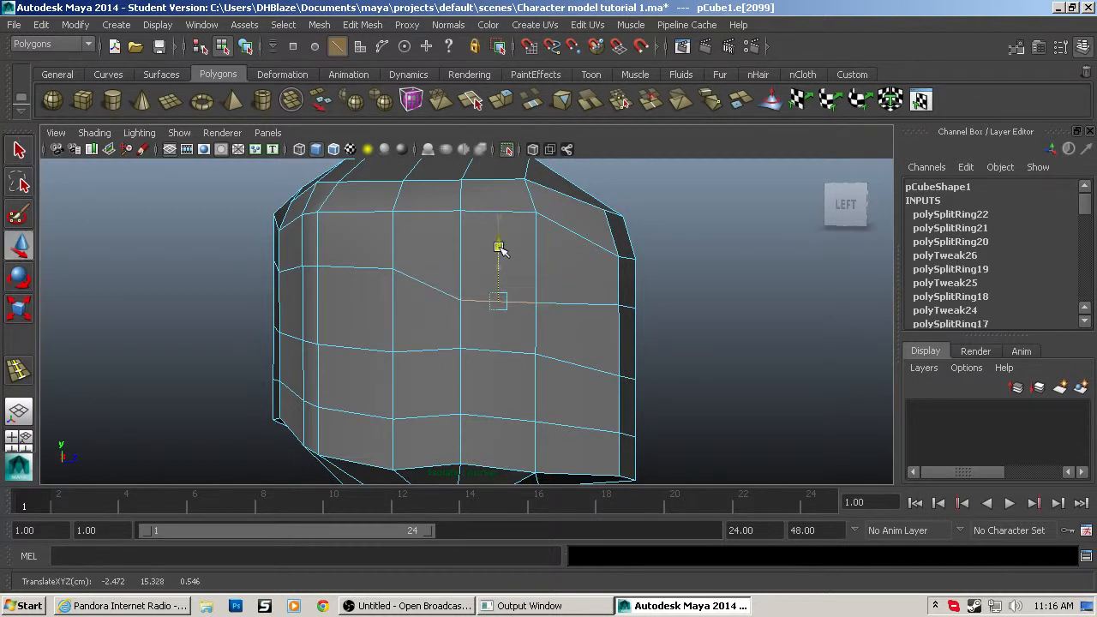
Lower the matching side edges of the middle and bottom new loops together, and raise the bottom one slightly to even its loop.
{"action": "left_click", "coordinate": [514, 358]}
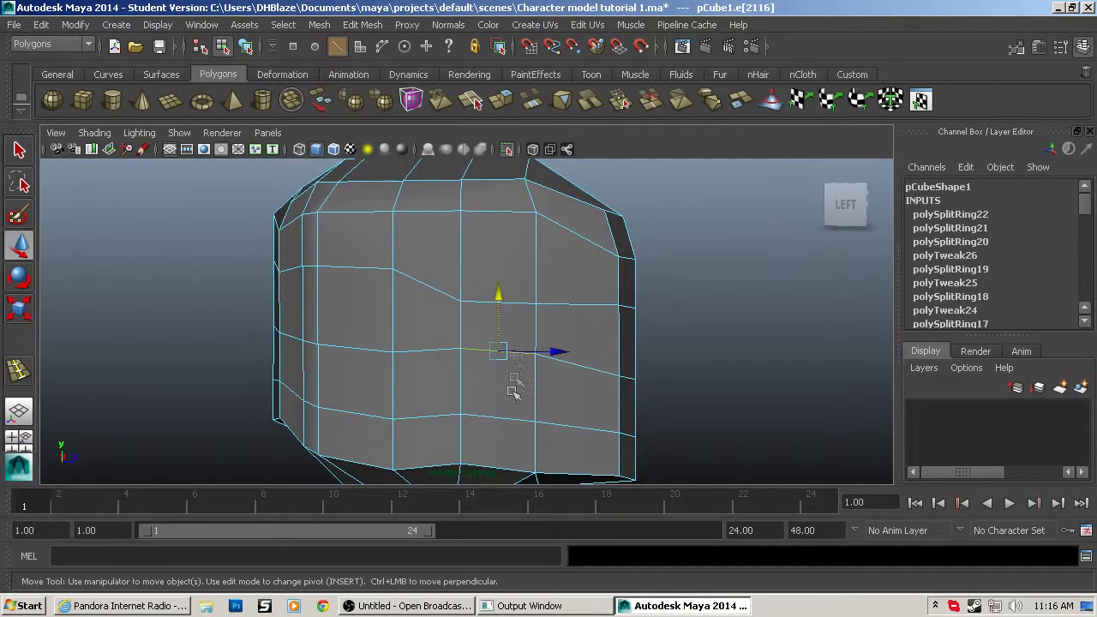
{"action": "left_click", "coordinate": [507, 421], "text": "shift"}
{"action": "left_click_drag", "start_coordinate": [497, 327], "coordinate": [500, 352]}
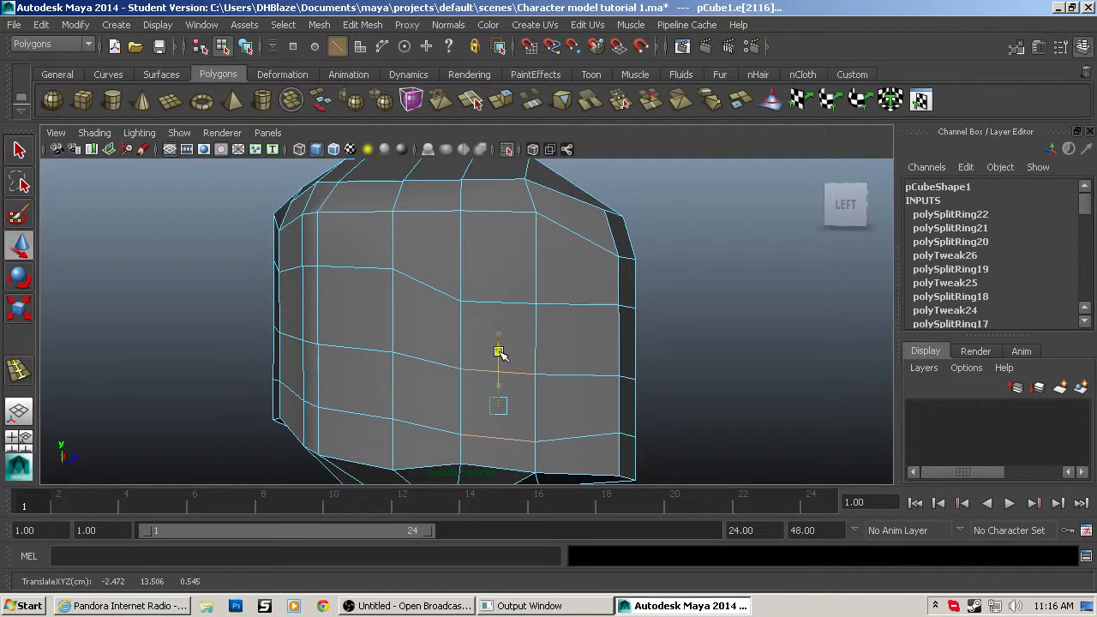
{"action": "left_click_drag", "start_coordinate": [500, 352], "coordinate": [497, 355]}
{"action": "left_click", "coordinate": [529, 442]}
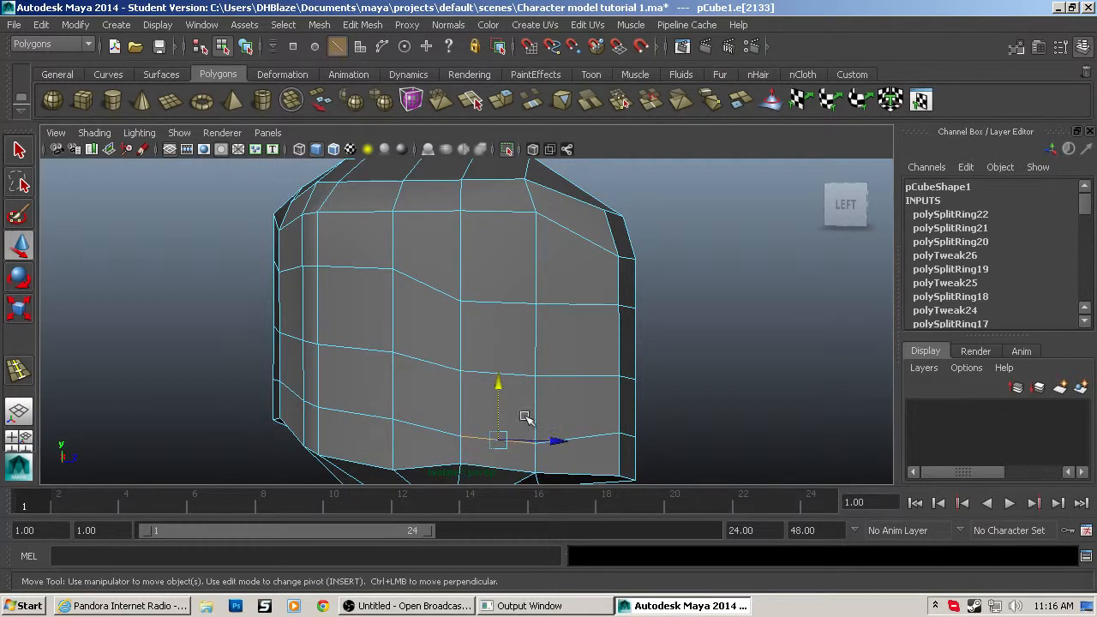
{"action": "left_click_drag", "start_coordinate": [500, 385], "coordinate": [501, 374]}
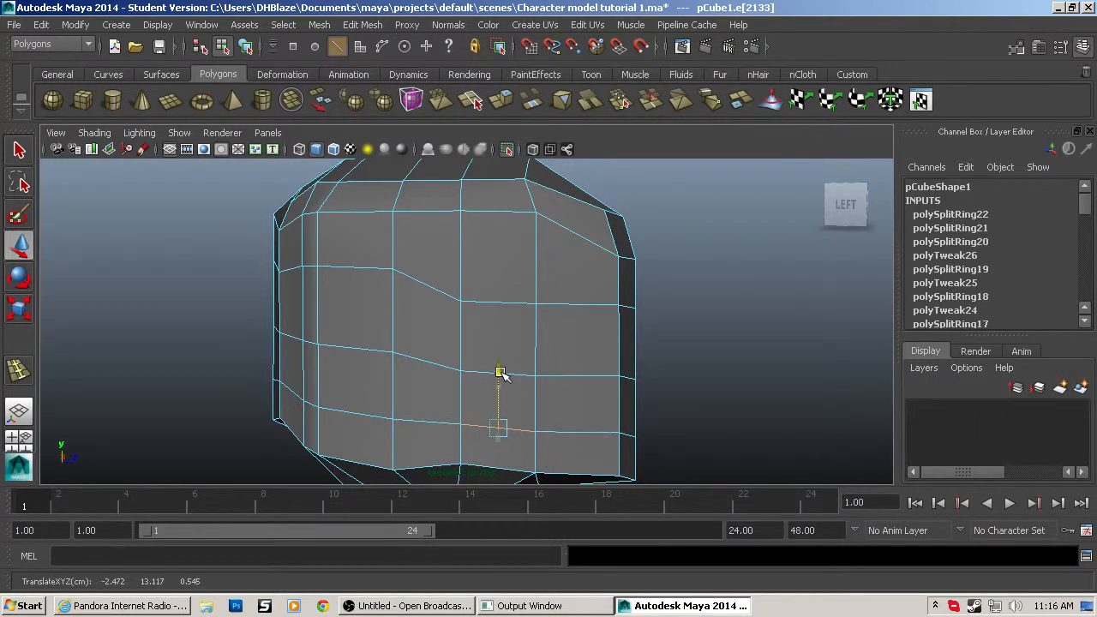
Try to move the lower front profile edges of the face forward along Z.
{"action": "left_click", "coordinate": [637, 365]}
{"action": "left_click", "coordinate": [641, 460]}
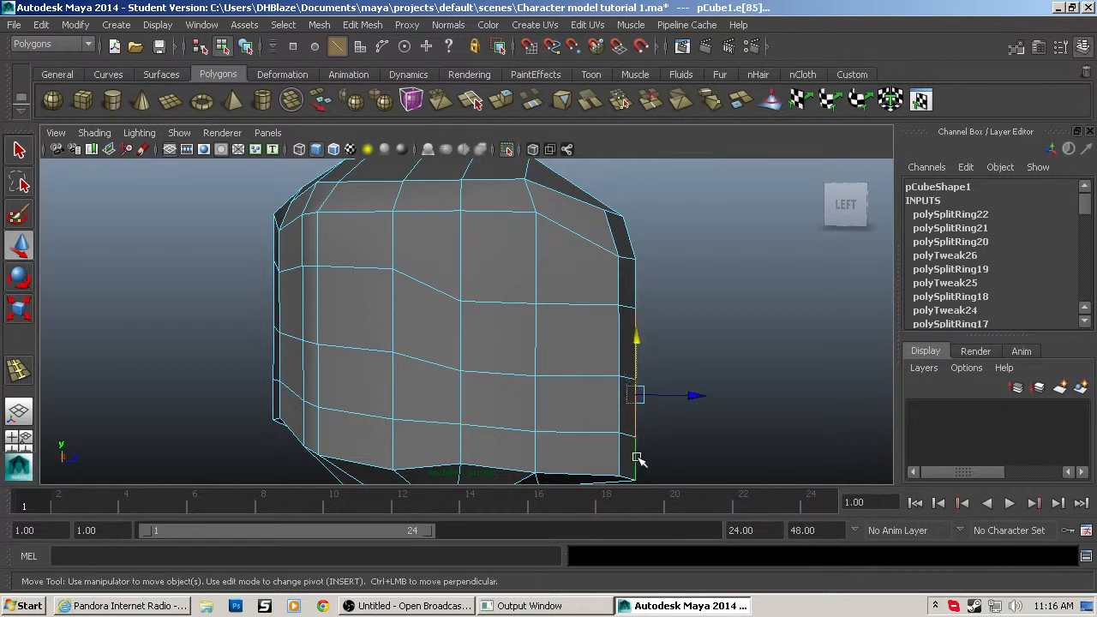
{"action": "left_click_drag", "start_coordinate": [695, 391], "coordinate": [719, 393]}
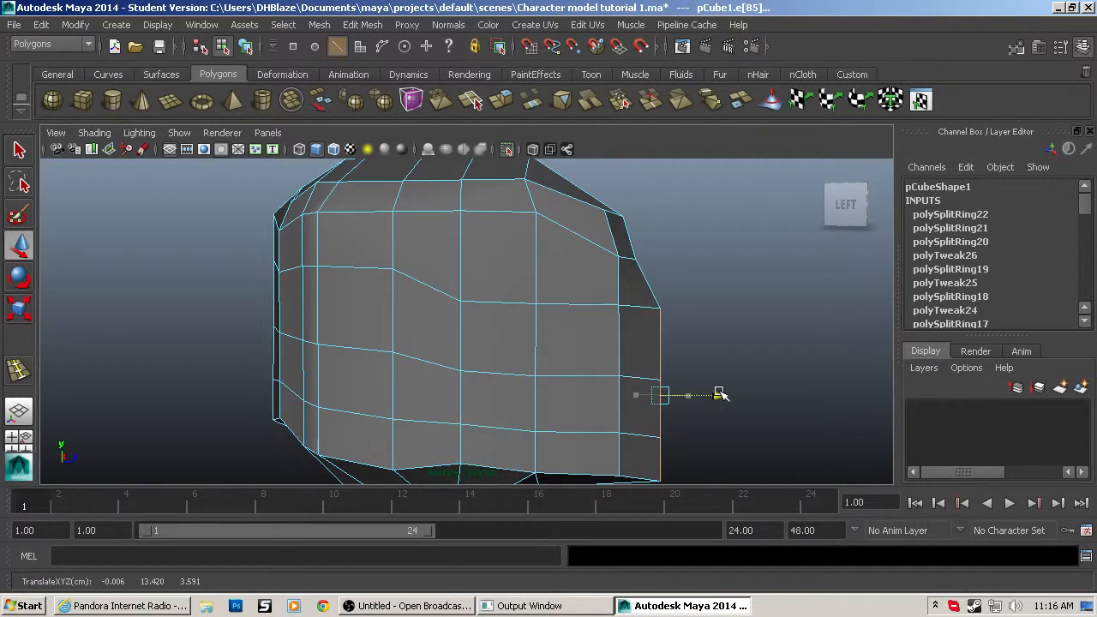
{"action": "key", "text": "ctrl+z"}
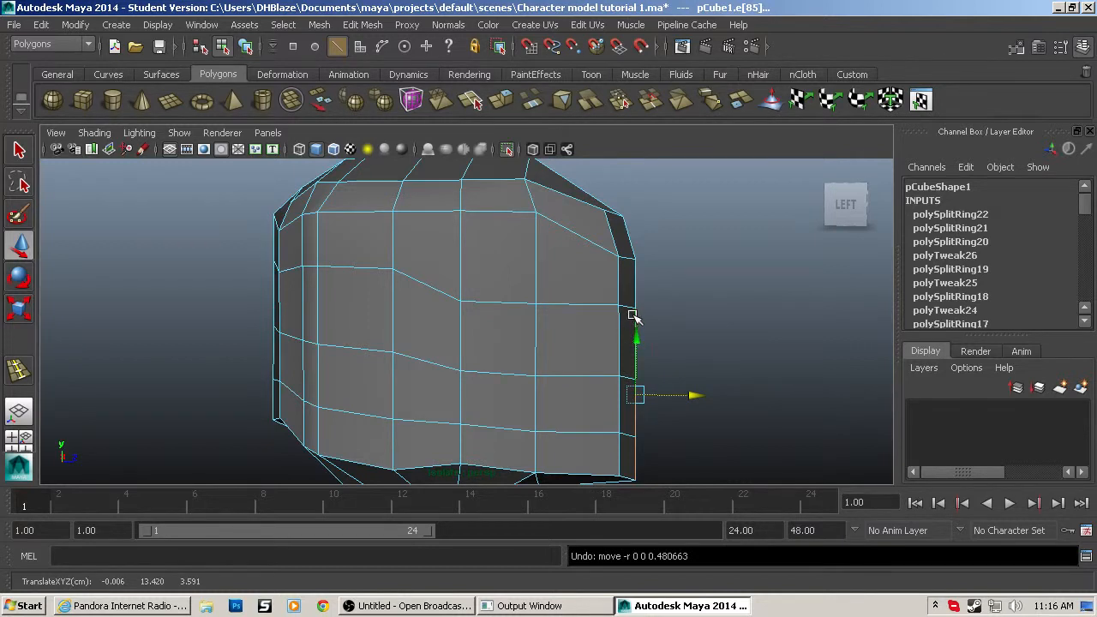
Move the lower front profile edges of the face forward along Z, and pull the brow profile vertex forward.
{"action": "left_click_drag", "start_coordinate": [690, 430], "coordinate": [722, 429]}
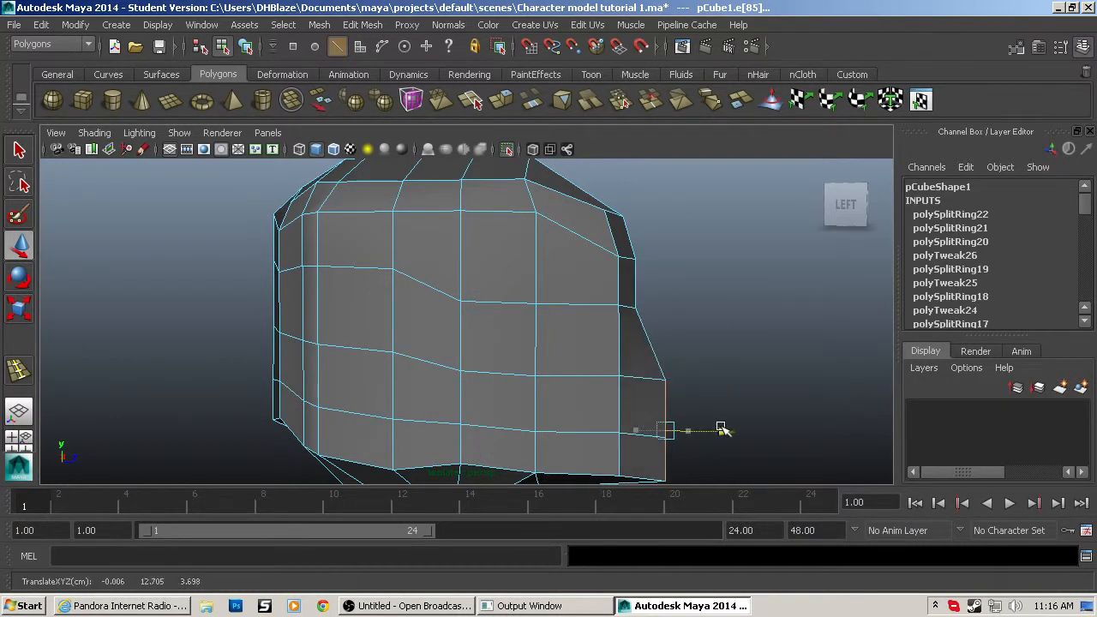
{"action": "right_click_drag", "start_coordinate": [639, 260], "coordinate": [562, 227]}
{"action": "left_click", "coordinate": [637, 258]}
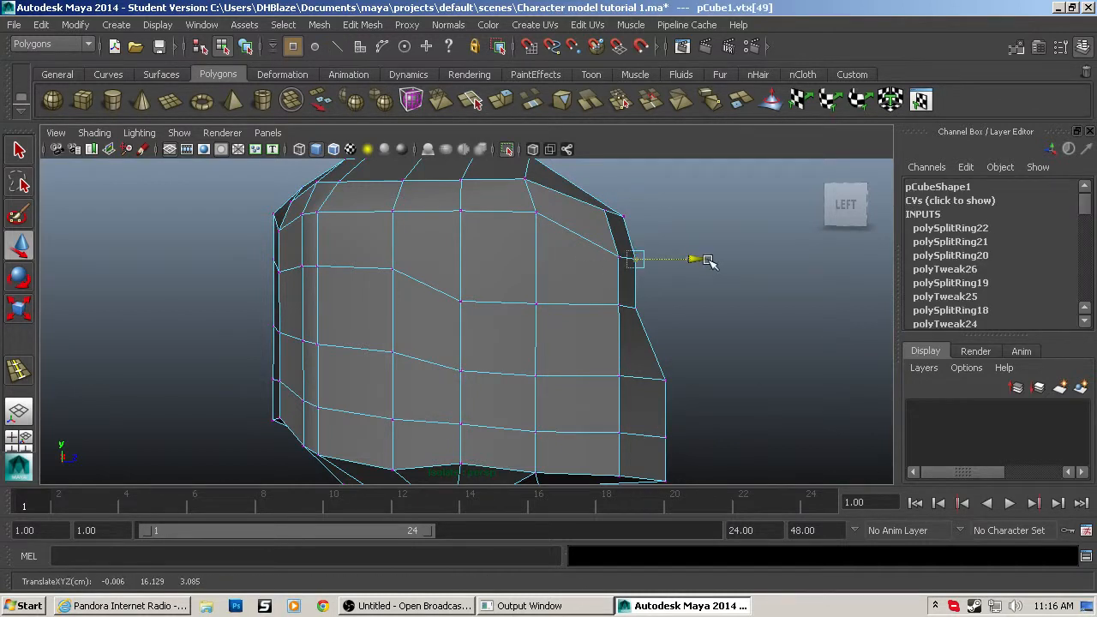
{"action": "left_click_drag", "start_coordinate": [698, 259], "coordinate": [713, 263]}
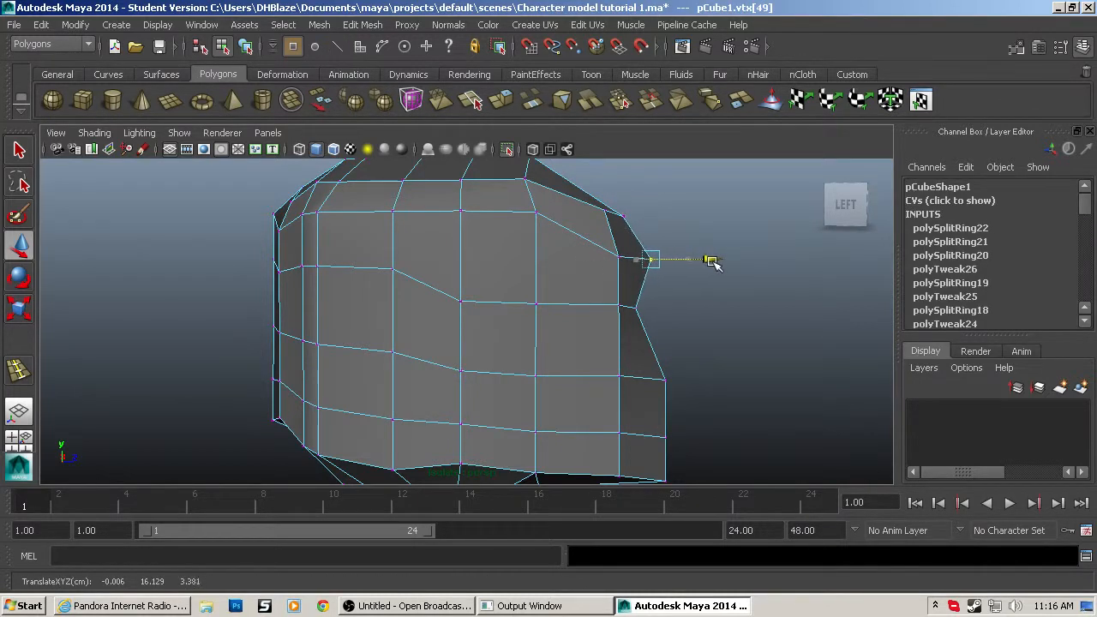
Push the eye-level vertex beside the profile back along Z and raise the front vertices of the loop below it.
{"action": "left_click", "coordinate": [619, 305]}
{"action": "left_click_drag", "start_coordinate": [679, 304], "coordinate": [645, 306]}
{"action": "left_click_drag", "start_coordinate": [597, 365], "coordinate": [699, 387]}
{"action": "left_click_drag", "start_coordinate": [642, 321], "coordinate": [647, 296]}
Shape the lower front profile by moving the mouth-level vertices slightly forward and the chin vertices back along Z.
{"action": "mouse_move", "coordinate": [598, 409]}
{"action": "left_mouse_down"}
{"action": "mouse_move", "coordinate": [707, 456]}
{"action": "mouse_move", "coordinate": [717, 437]}
{"action": "left_mouse_up"}
{"action": "middle_click_drag", "start_coordinate": [717, 436], "coordinate": [733, 395], "text": "alt"}
{"action": "mouse_move", "coordinate": [624, 434]}
{"action": "left_mouse_down"}
{"action": "mouse_move", "coordinate": [709, 470]}
{"action": "mouse_move", "coordinate": [699, 444]}
{"action": "left_mouse_up"}
{"action": "left_click_drag", "start_coordinate": [665, 390], "coordinate": [637, 344], "text": "alt"}
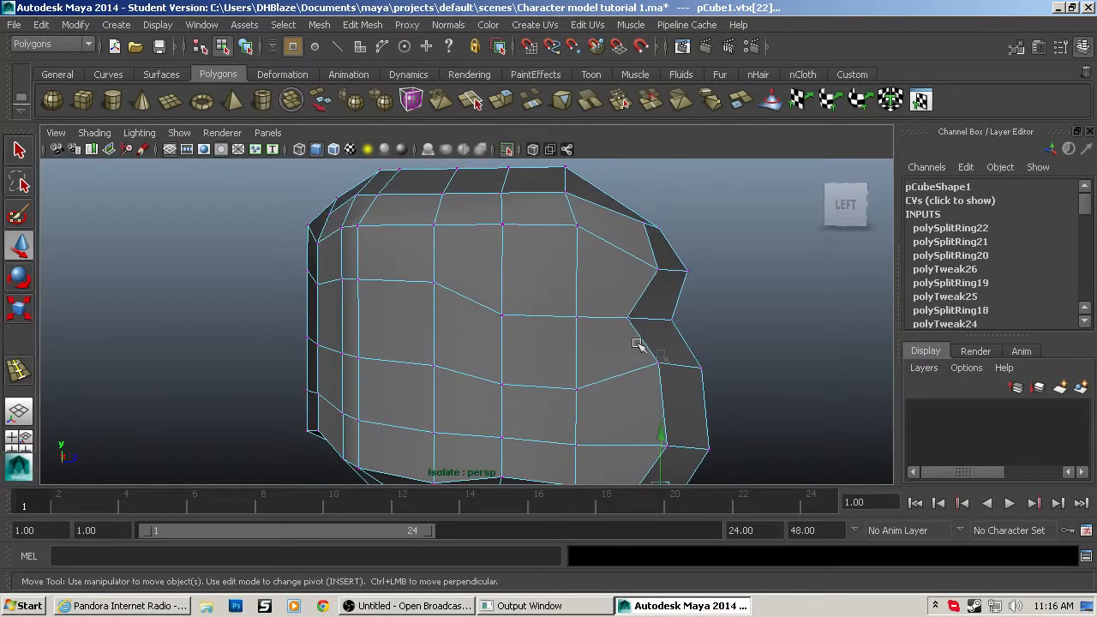
Move the vertical column of cheek vertices from eye level down to the jaw backward along Z.
{"action": "left_click_drag", "start_coordinate": [542, 302], "coordinate": [596, 466]}
{"action": "left_click_drag", "start_coordinate": [635, 380], "coordinate": [609, 383]}
{"action": "key", "text": "ctrl+z"}
{"action": "middle_click_drag", "start_coordinate": [621, 411], "coordinate": [622, 331], "text": "shift"}
{"action": "key", "text": "ctrl+z"}
{"action": "middle_click_drag", "start_coordinate": [645, 420], "coordinate": [653, 323], "text": "alt"}
{"action": "left_click", "coordinate": [582, 386], "text": "shift"}
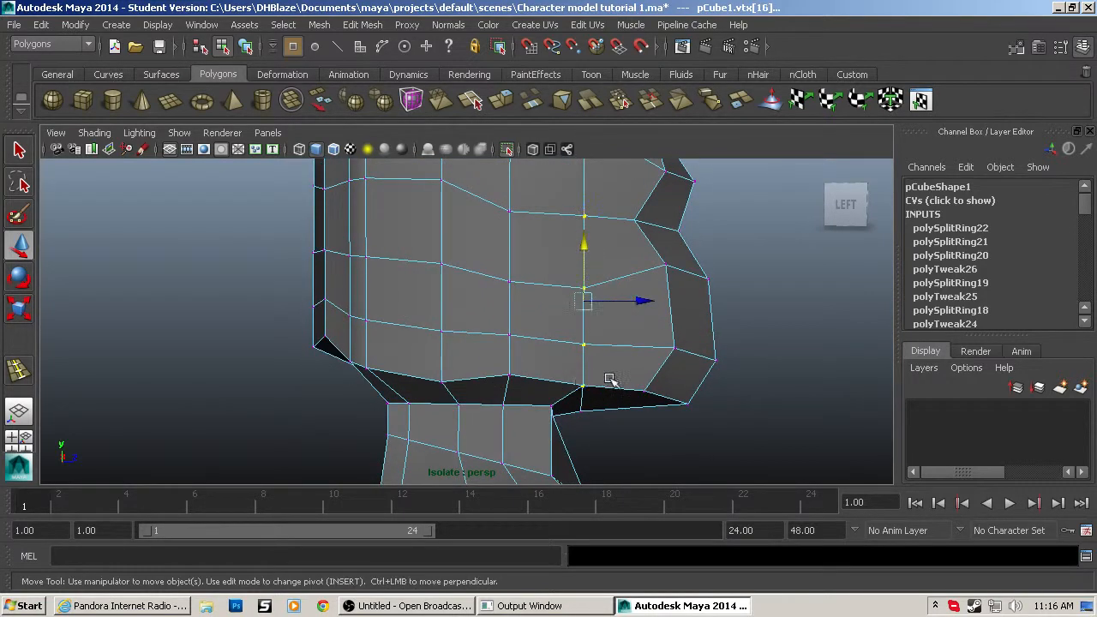
{"action": "left_click_drag", "start_coordinate": [640, 303], "coordinate": [622, 305]}
{"action": "middle_click_drag", "start_coordinate": [622, 305], "coordinate": [660, 404], "text": "alt"}
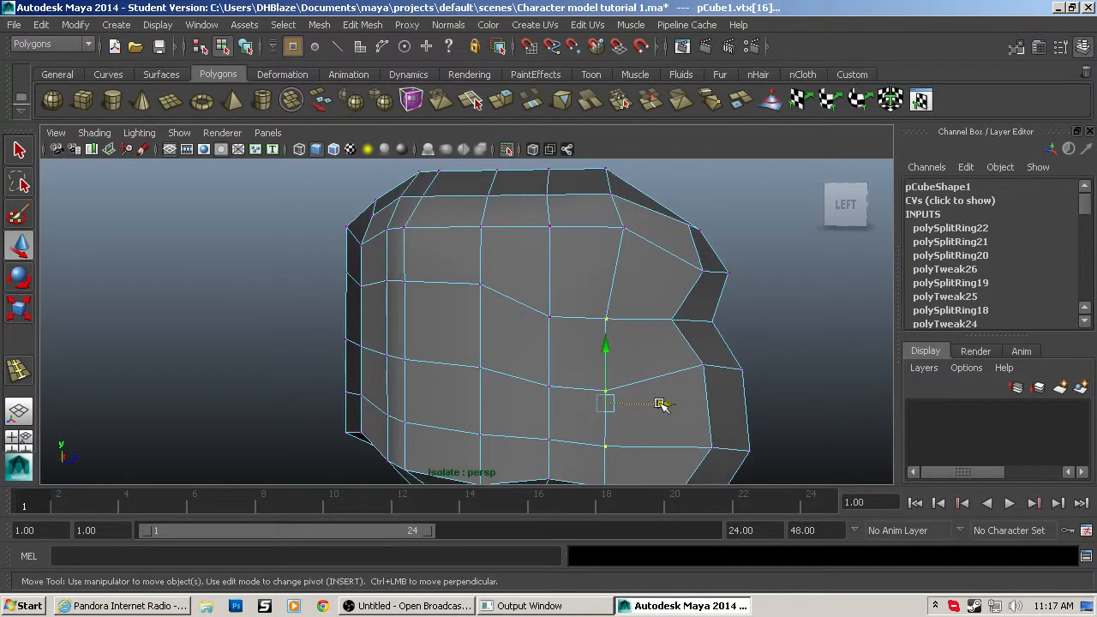
Move the side vertices above and below eye level forward, lowering the upper one and raising the lower one toward the eye.
{"action": "left_click", "coordinate": [623, 229]}
{"action": "mouse_move", "coordinate": [675, 225]}
{"action": "left_mouse_down"}
{"action": "mouse_move", "coordinate": [661, 225]}
{"action": "mouse_move", "coordinate": [680, 225]}
{"action": "left_mouse_up"}
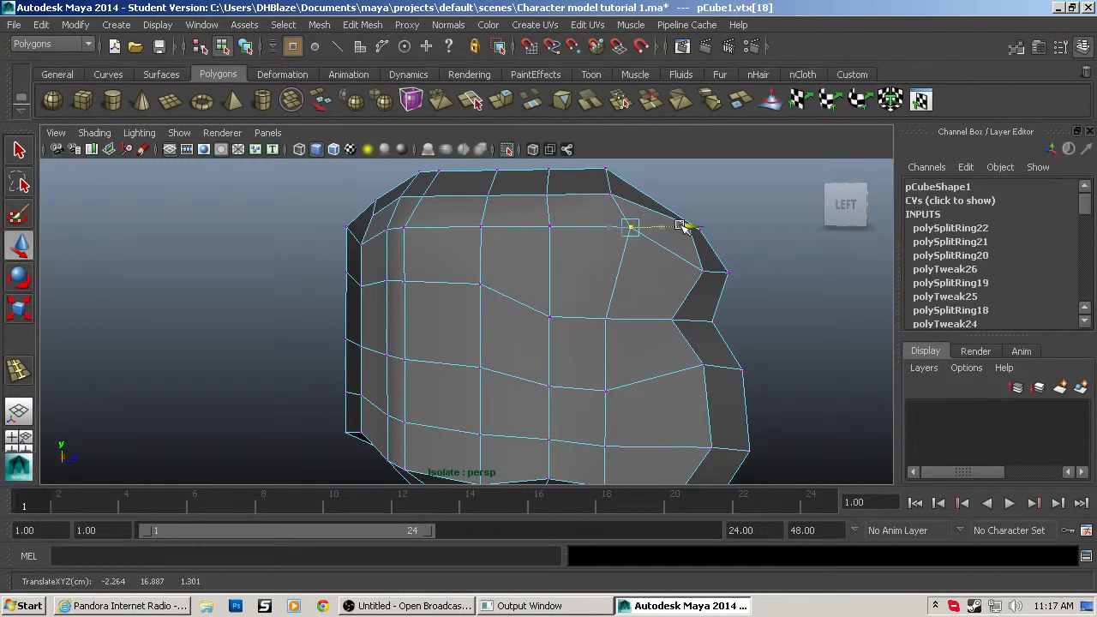
{"action": "left_click", "coordinate": [603, 392]}
{"action": "left_click_drag", "start_coordinate": [662, 393], "coordinate": [679, 392]}
{"action": "left_click_drag", "start_coordinate": [628, 331], "coordinate": [622, 303]}
{"action": "left_click", "coordinate": [634, 226]}
{"action": "left_click_drag", "start_coordinate": [632, 175], "coordinate": [632, 204]}
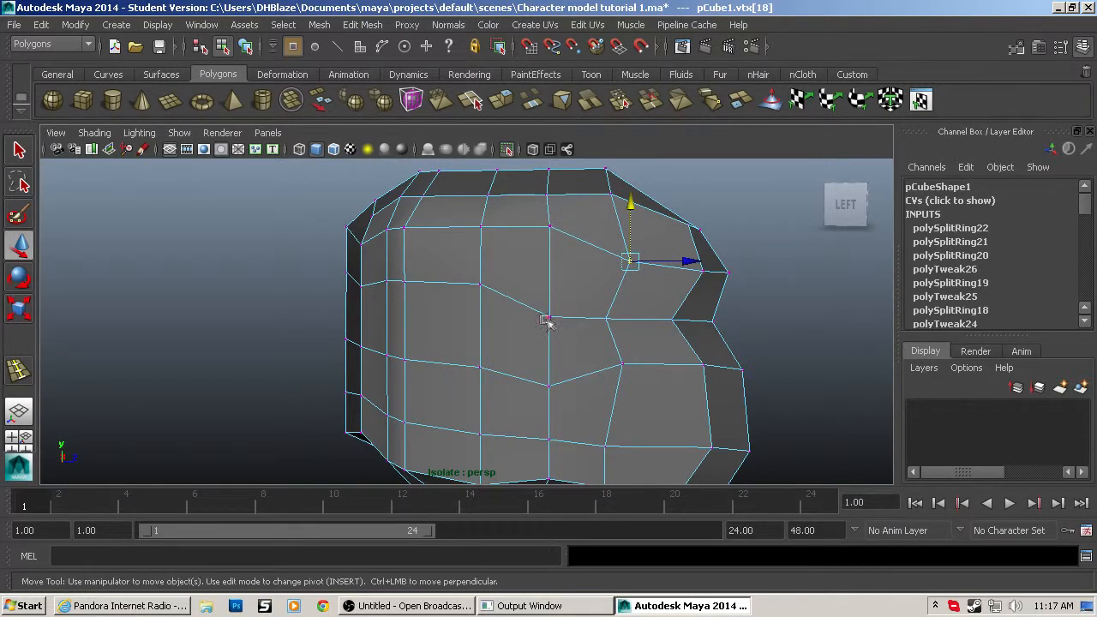
Raise the rear side vertices of the upper loops at the back of the head to line up with their loops.
{"action": "left_click_drag", "start_coordinate": [289, 269], "coordinate": [433, 310]}
{"action": "left_click", "coordinate": [360, 280]}
{"action": "left_click_drag", "start_coordinate": [362, 279], "coordinate": [363, 230]}
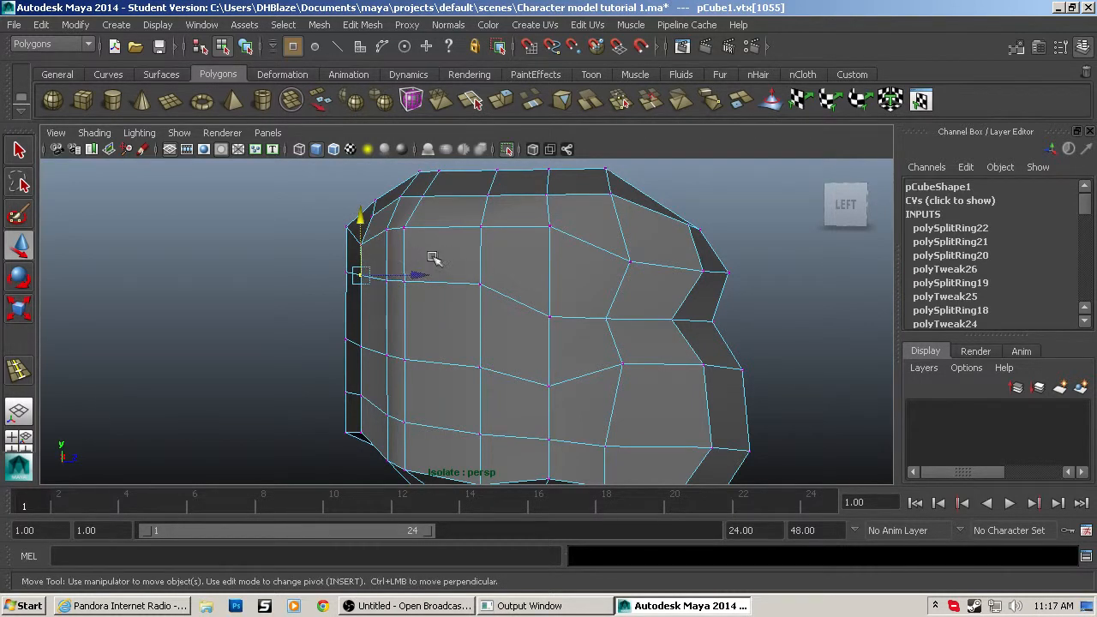
{"action": "key", "text": "q"}
{"action": "key", "text": "w"}
{"action": "left_click", "coordinate": [360, 226]}
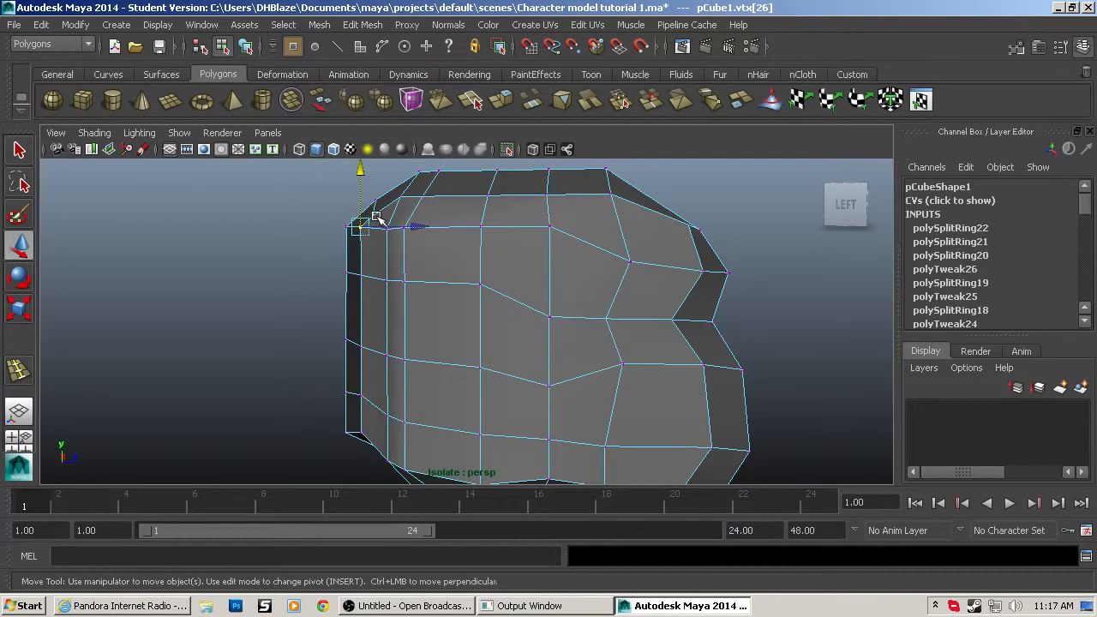
{"action": "left_click", "coordinate": [373, 213]}
Pull the rear vertices backward along Z, down to the one above the neck, to round the back of the head.
{"action": "left_click_drag", "start_coordinate": [304, 262], "coordinate": [383, 359]}
{"action": "left_click_drag", "start_coordinate": [412, 307], "coordinate": [389, 307]}
{"action": "left_click_drag", "start_coordinate": [329, 373], "coordinate": [395, 395]}
{"action": "left_click_drag", "start_coordinate": [368, 254], "coordinate": [434, 283]}
{"action": "left_click_drag", "start_coordinate": [377, 343], "coordinate": [417, 353]}
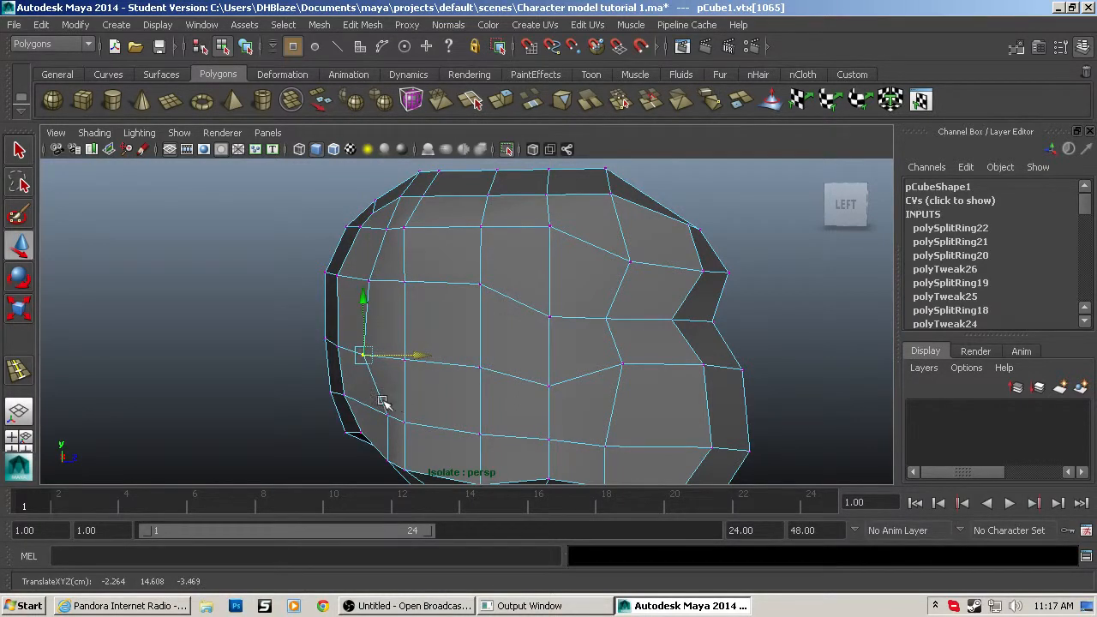
{"action": "left_click_drag", "start_coordinate": [370, 396], "coordinate": [427, 418]}
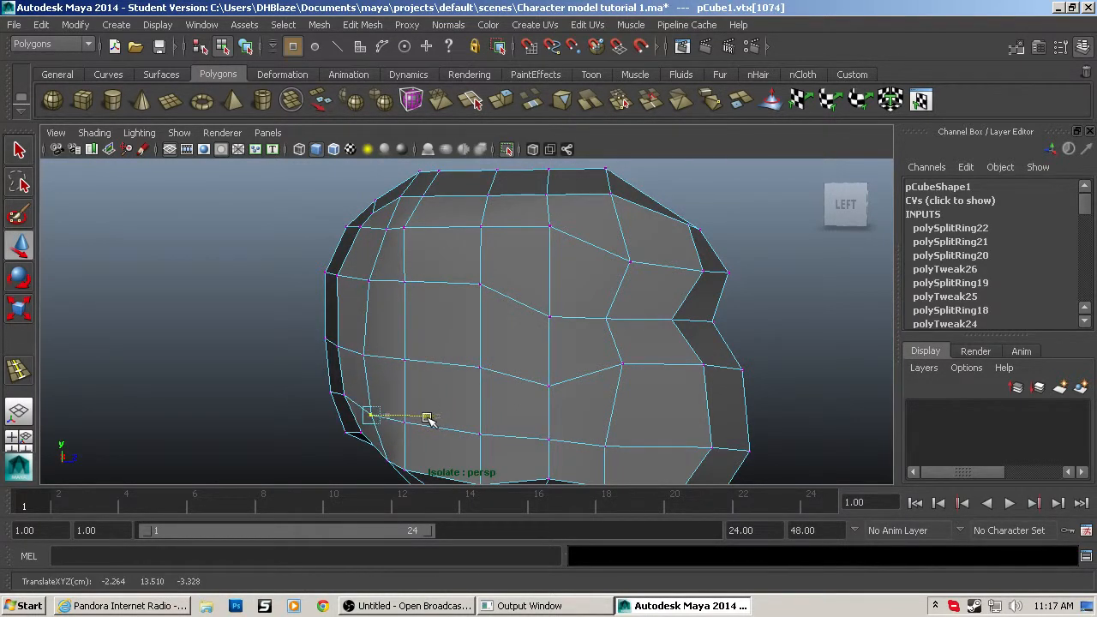
{"action": "left_click_drag", "start_coordinate": [359, 449], "coordinate": [380, 431], "text": "alt"}
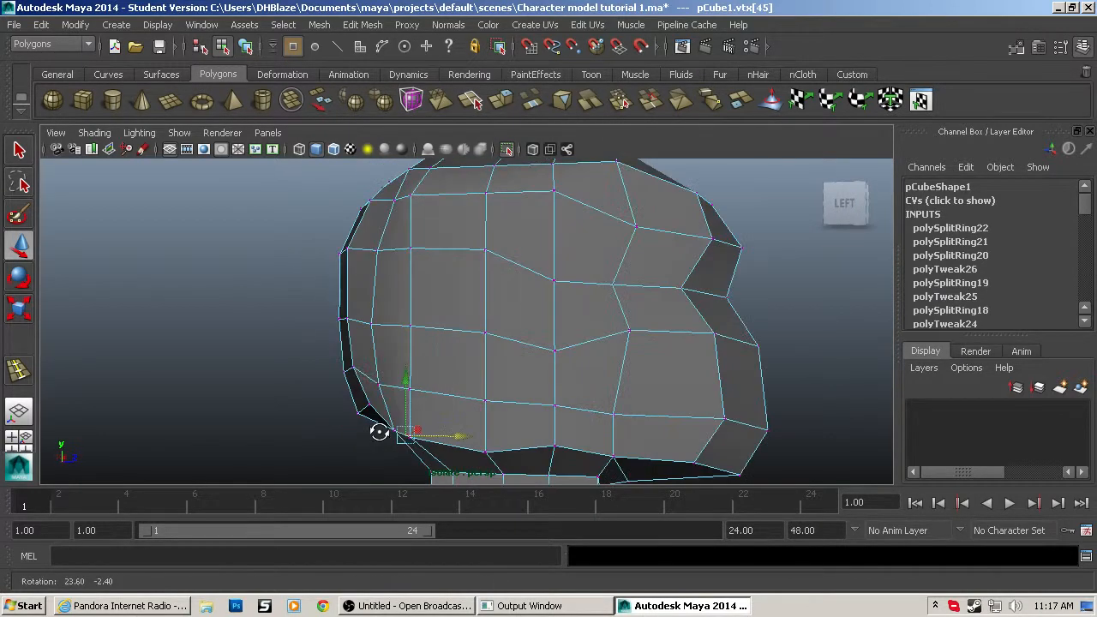
{"action": "left_click_drag", "start_coordinate": [456, 439], "coordinate": [441, 439]}
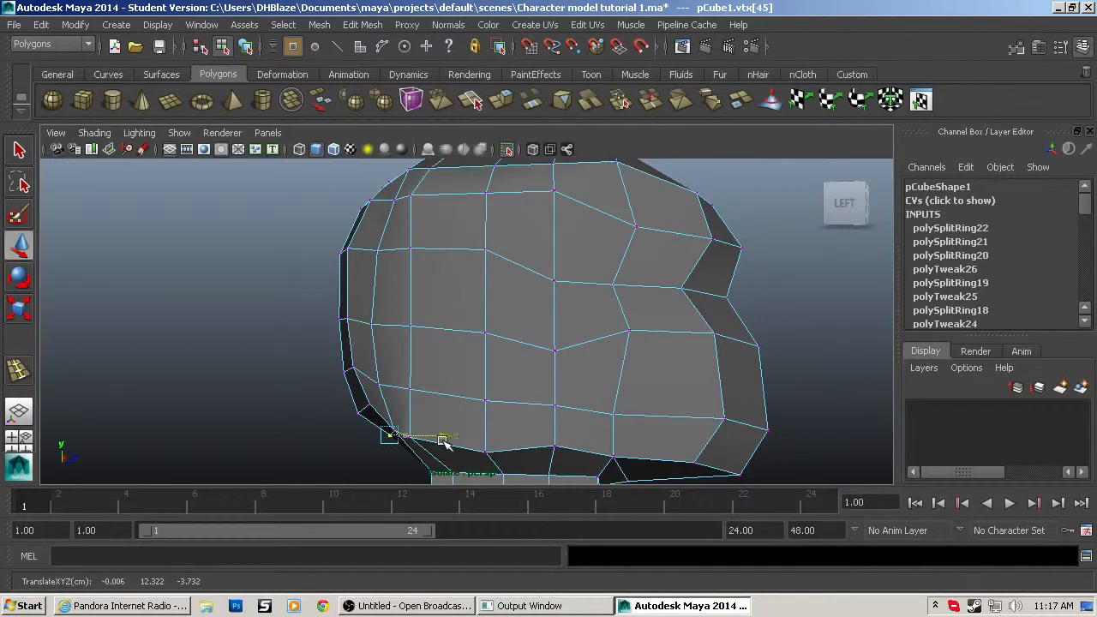
Raise the two front vertices of the mouth-level loop, and raise the adjacent cheek vertex to even the loop.
{"action": "middle_click_drag", "start_coordinate": [476, 422], "coordinate": [463, 436], "text": "alt"}
{"action": "scroll", "coordinate": [487, 412], "scroll_direction": "down", "scroll_amount": 5}
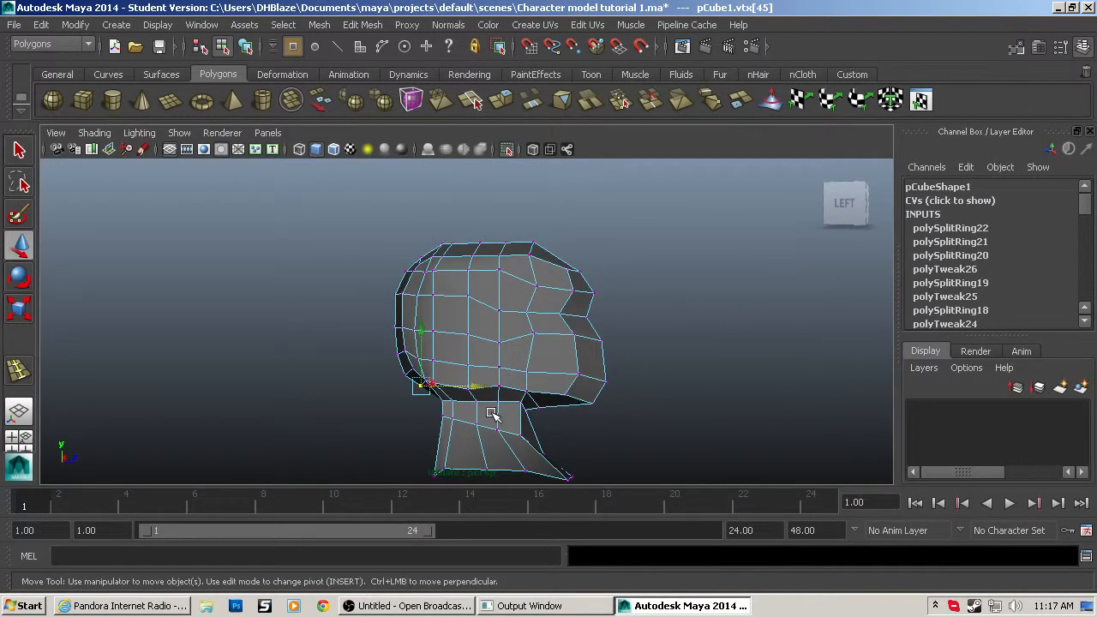
{"action": "scroll", "coordinate": [492, 415], "scroll_direction": "up", "scroll_amount": 3}
{"action": "left_click_drag", "start_coordinate": [566, 420], "coordinate": [559, 400], "text": "alt"}
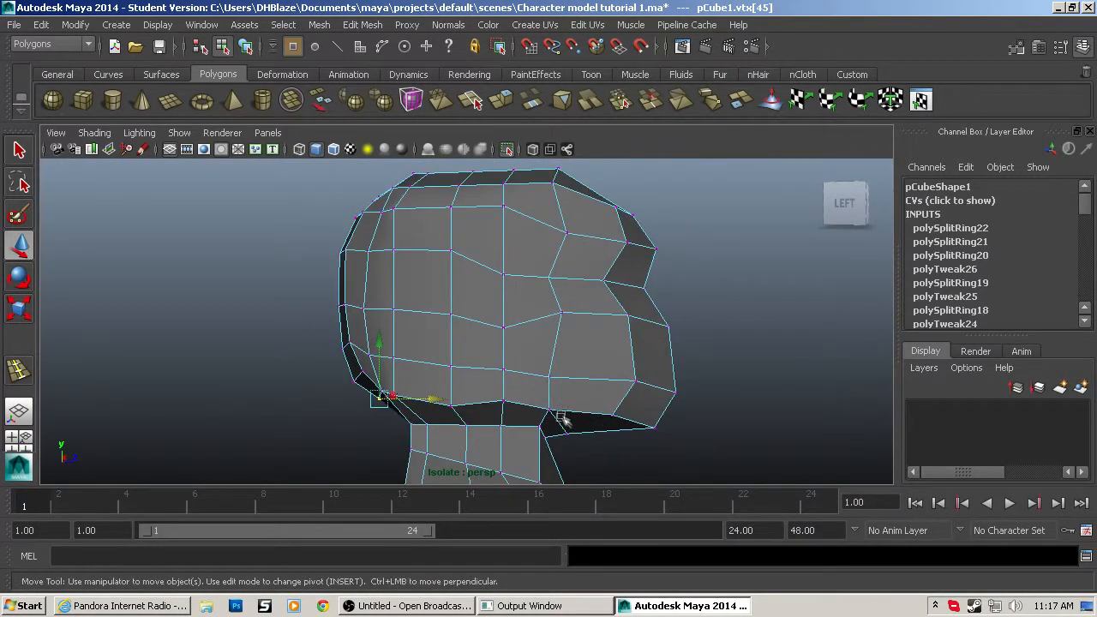
{"action": "scroll", "coordinate": [609, 409], "scroll_direction": "up", "scroll_amount": 2}
{"action": "middle_click_drag", "start_coordinate": [642, 384], "coordinate": [596, 409], "text": "alt"}
{"action": "left_click_drag", "start_coordinate": [605, 413], "coordinate": [741, 462]}
{"action": "left_click_drag", "start_coordinate": [673, 383], "coordinate": [676, 362]}
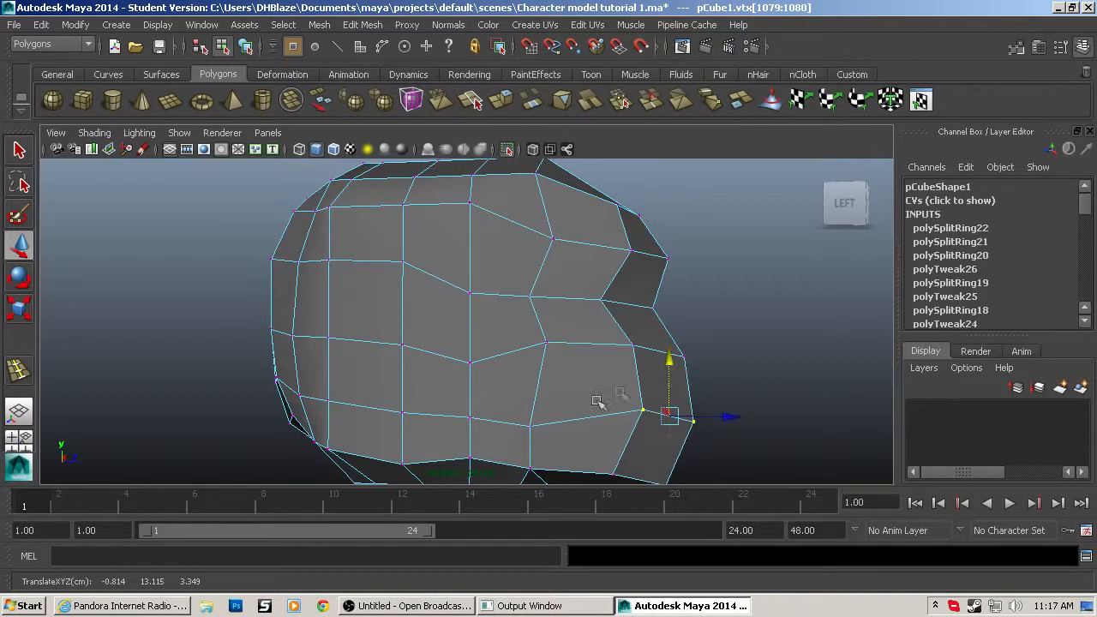
{"action": "left_click", "coordinate": [531, 423]}
{"action": "left_click_drag", "start_coordinate": [529, 374], "coordinate": [530, 369]}
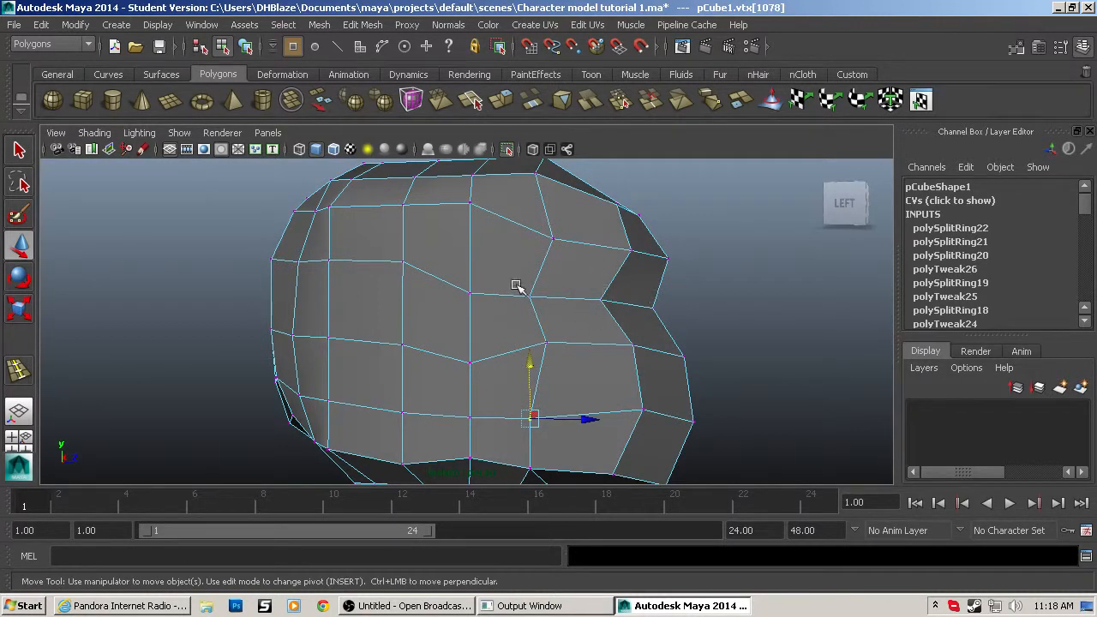
Move the column of outer eye-area vertices forward along Z, and bring the inner eye-level vertex slightly forward.
{"action": "left_click_drag", "start_coordinate": [573, 368], "coordinate": [576, 371]}
{"action": "left_click_drag", "start_coordinate": [598, 292], "coordinate": [678, 300]}
{"action": "left_click_drag", "start_coordinate": [632, 249], "coordinate": [661, 262]}
{"action": "key", "text": "ctrl+z"}
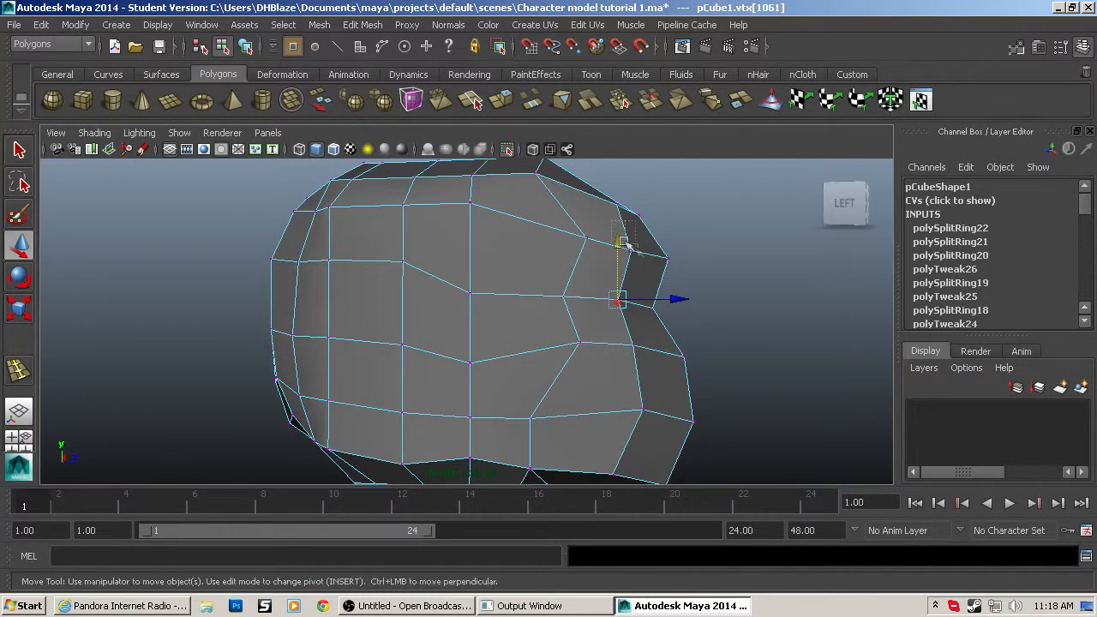
Move the two brow vertices forward along Z and raise the two forehead vertices above them.
{"action": "left_click", "coordinate": [649, 258]}
{"action": "left_click_drag", "start_coordinate": [715, 254], "coordinate": [725, 252]}
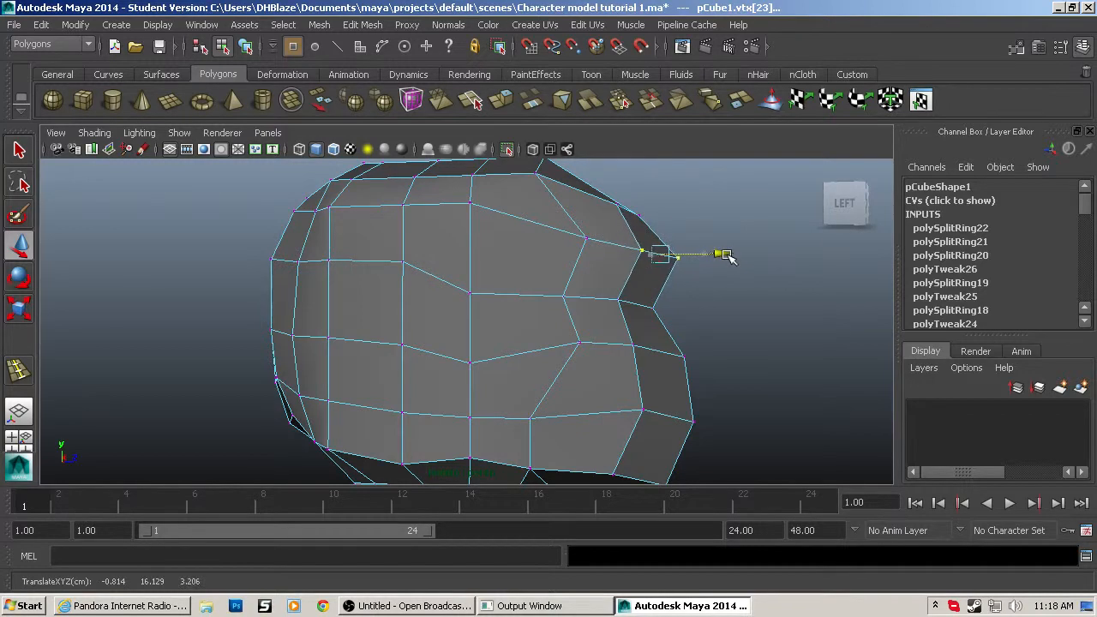
{"action": "left_click_drag", "start_coordinate": [604, 196], "coordinate": [665, 229]}
{"action": "middle_click_drag", "start_coordinate": [664, 229], "coordinate": [676, 302], "text": "alt"}
{"action": "left_click_drag", "start_coordinate": [644, 223], "coordinate": [644, 209]}
Switch to the four-view layout and frame the head in the front and side views.
{"action": "key", "text": "space"}
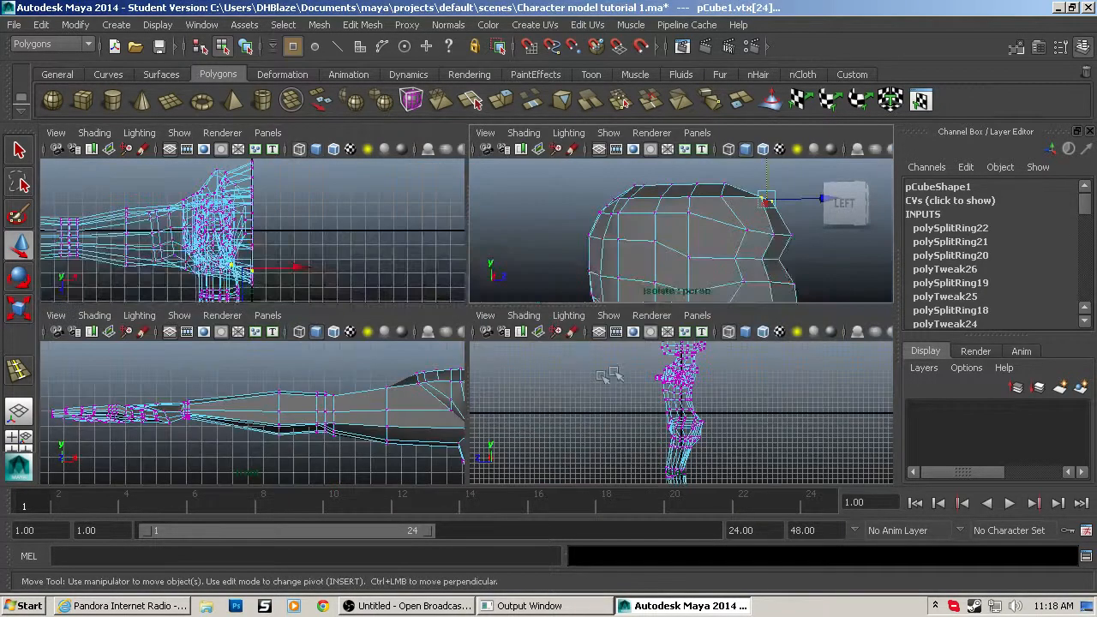
{"action": "middle_click_drag", "start_coordinate": [436, 384], "coordinate": [263, 451], "text": "alt"}
{"action": "scroll", "coordinate": [385, 397], "scroll_direction": "up", "scroll_amount": 2}
{"action": "middle_click_drag", "start_coordinate": [385, 397], "coordinate": [301, 441], "text": "alt"}
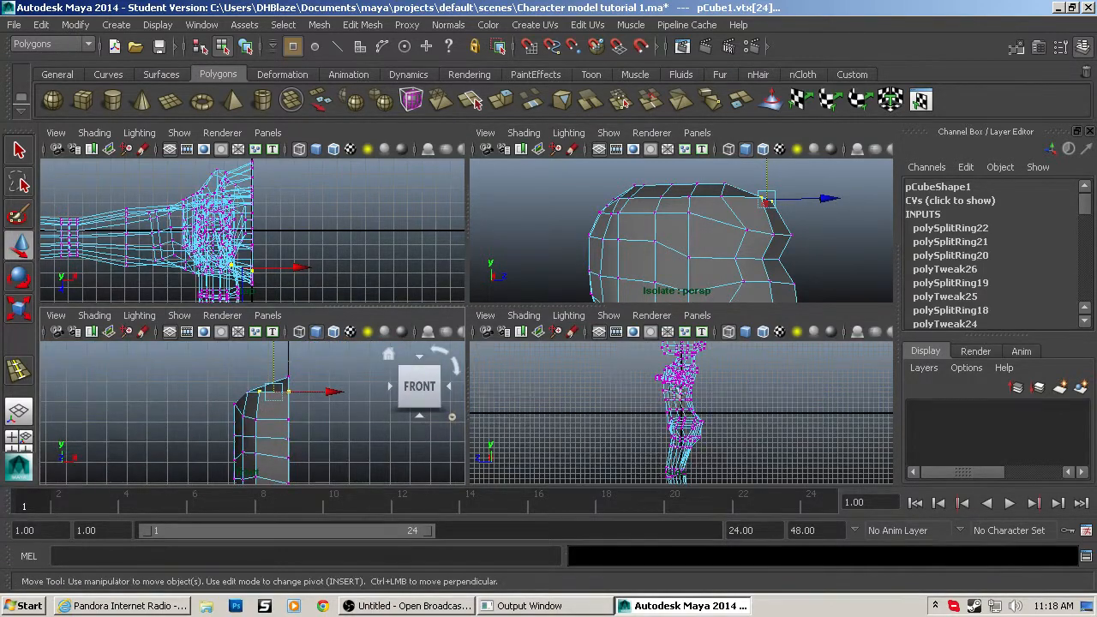
{"action": "scroll", "coordinate": [677, 378], "scroll_direction": "up", "scroll_amount": 2}
{"action": "key", "text": "f"}
{"action": "scroll", "coordinate": [676, 382], "scroll_direction": "down", "scroll_amount": 6}
{"action": "middle_click_drag", "start_coordinate": [676, 382], "coordinate": [655, 299], "text": "alt"}
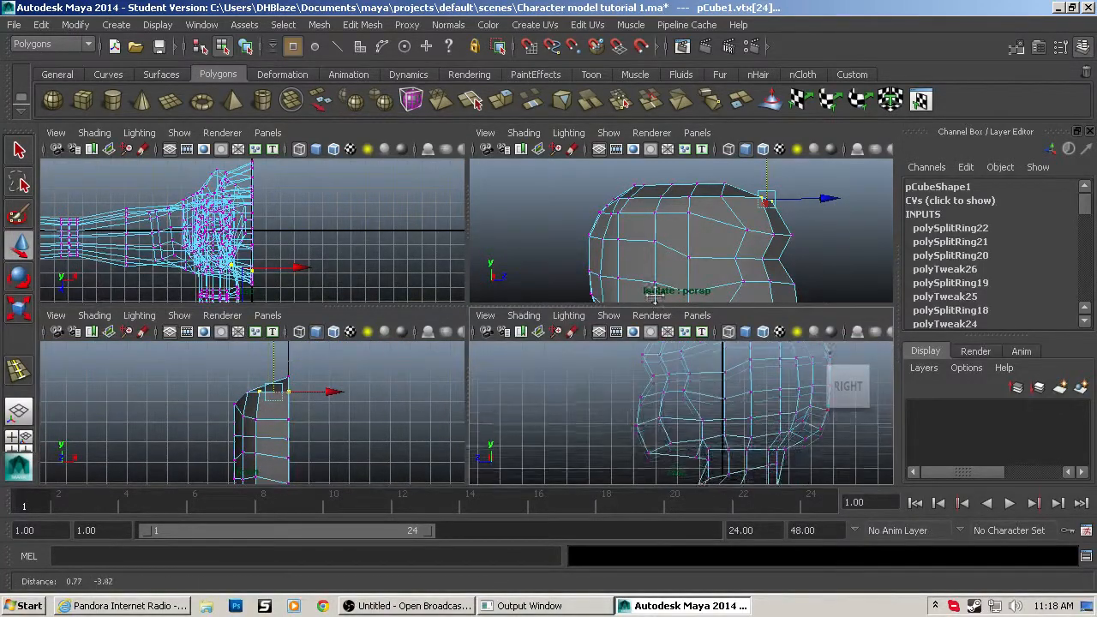
{"action": "scroll", "coordinate": [650, 367], "scroll_direction": "down", "scroll_amount": 3}
Move the side vertices of the middle and lower head loops outward along X to round the head's front silhouette.
{"action": "left_click_drag", "start_coordinate": [614, 445], "coordinate": [787, 447]}
{"action": "middle_click_drag", "start_coordinate": [367, 421], "coordinate": [404, 387], "text": "alt"}
{"action": "left_click", "coordinate": [236, 394]}
{"action": "left_click_drag", "start_coordinate": [233, 394], "coordinate": [306, 430]}
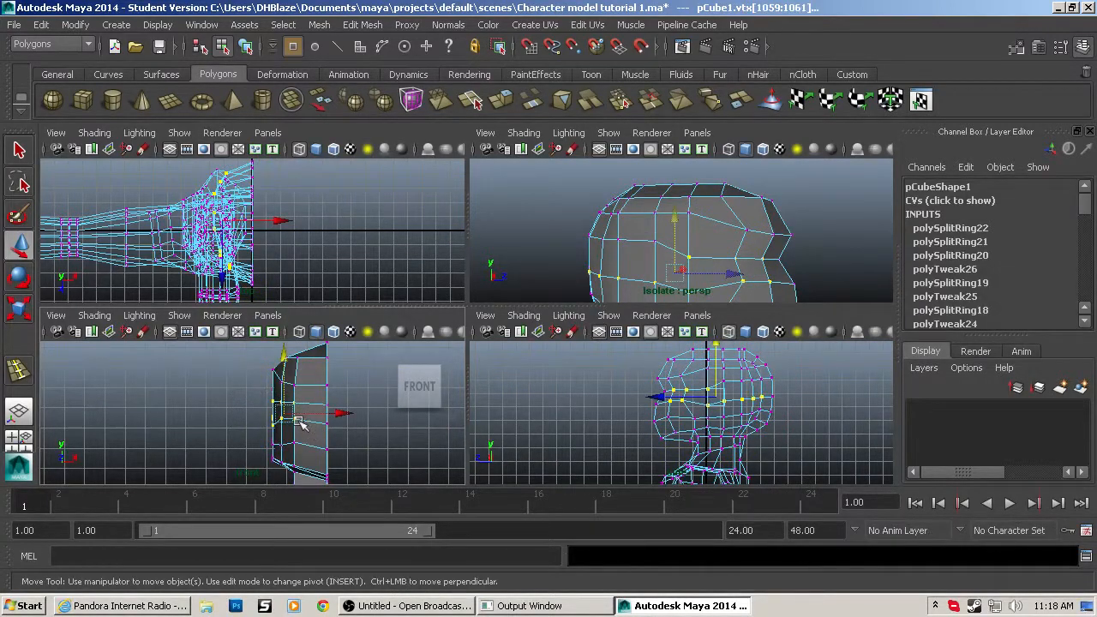
{"action": "scroll", "coordinate": [293, 418], "scroll_direction": "up", "scroll_amount": 3}
{"action": "left_click_drag", "start_coordinate": [244, 369], "coordinate": [310, 438]}
{"action": "left_click_drag", "start_coordinate": [349, 403], "coordinate": [332, 403]}
{"action": "key", "text": "ctrl+z"}
{"action": "middle_click_drag", "start_coordinate": [299, 453], "coordinate": [300, 392], "text": "alt"}
{"action": "left_click_drag", "start_coordinate": [311, 422], "coordinate": [343, 403]}
{"action": "middle_click_drag", "start_coordinate": [343, 403], "coordinate": [310, 463], "text": "alt"}
{"action": "scroll", "coordinate": [305, 409], "scroll_direction": "down", "scroll_amount": 2}
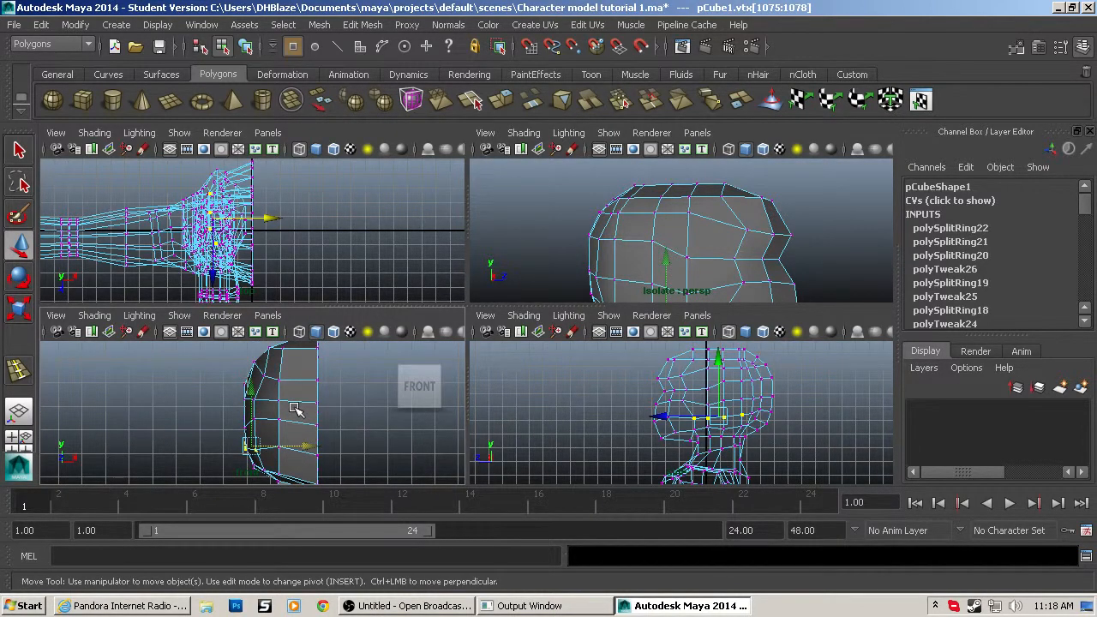
Select the eye-area faces in the front view and move them inward along X toward the center line.
{"action": "scroll", "coordinate": [283, 410], "scroll_direction": "up", "scroll_amount": 2}
{"action": "key", "text": "q"}
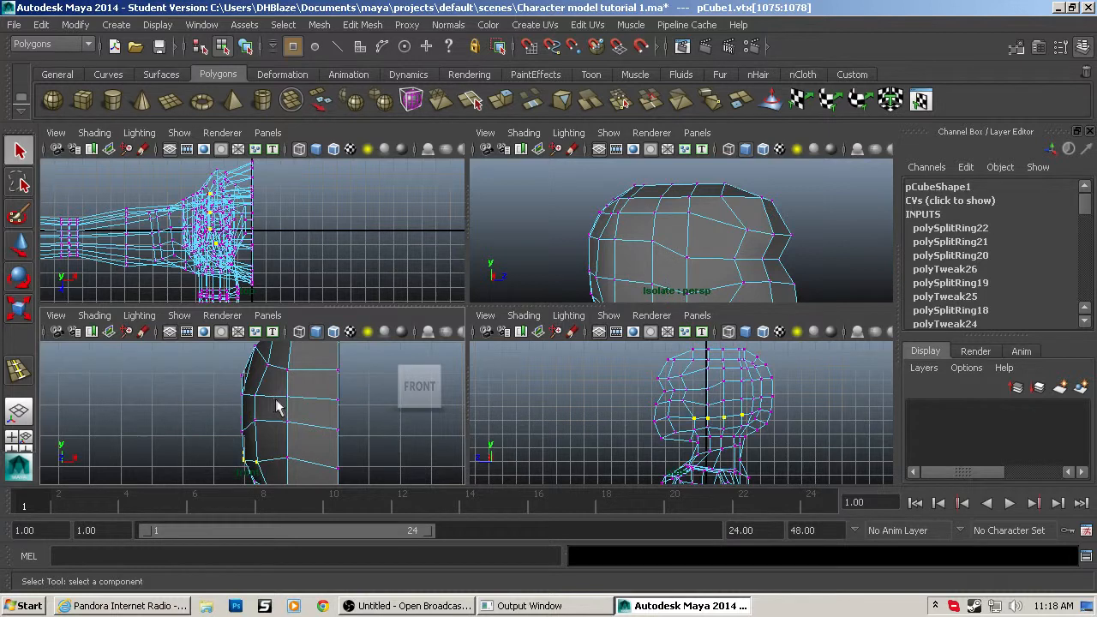
{"action": "key", "text": "F11"}
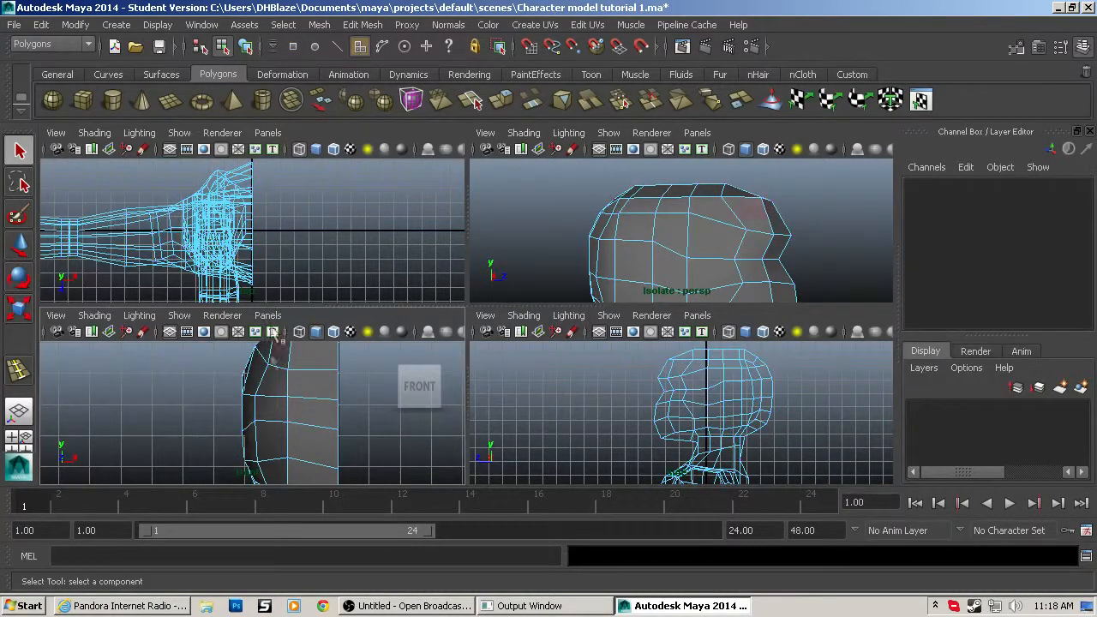
{"action": "left_click", "coordinate": [274, 381]}
{"action": "key", "text": "w"}
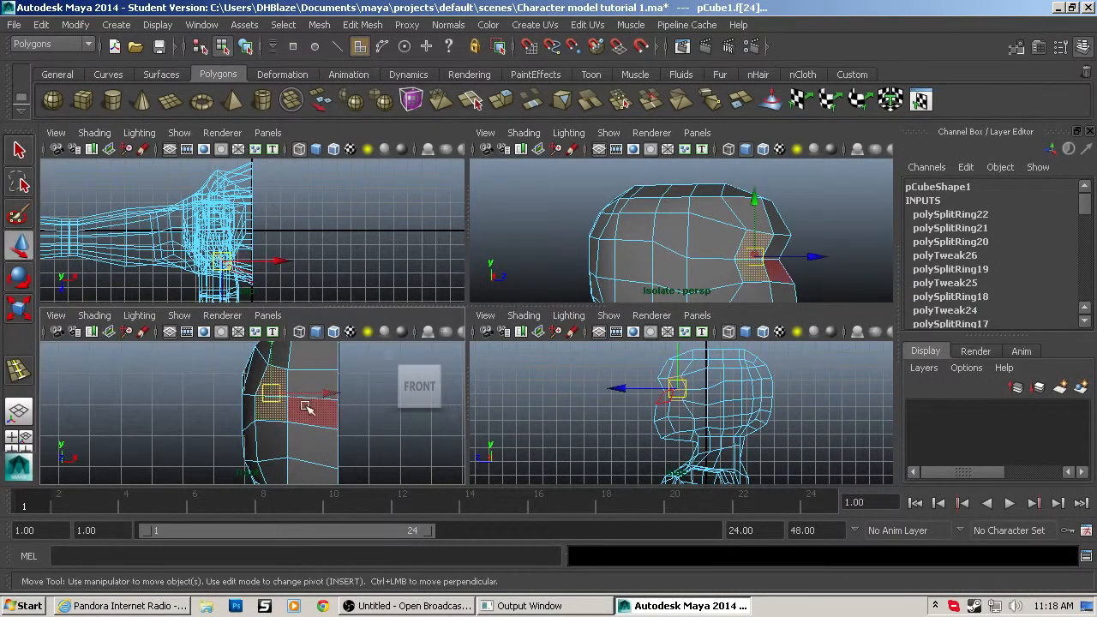
{"action": "left_click_drag", "start_coordinate": [319, 393], "coordinate": [353, 396]}
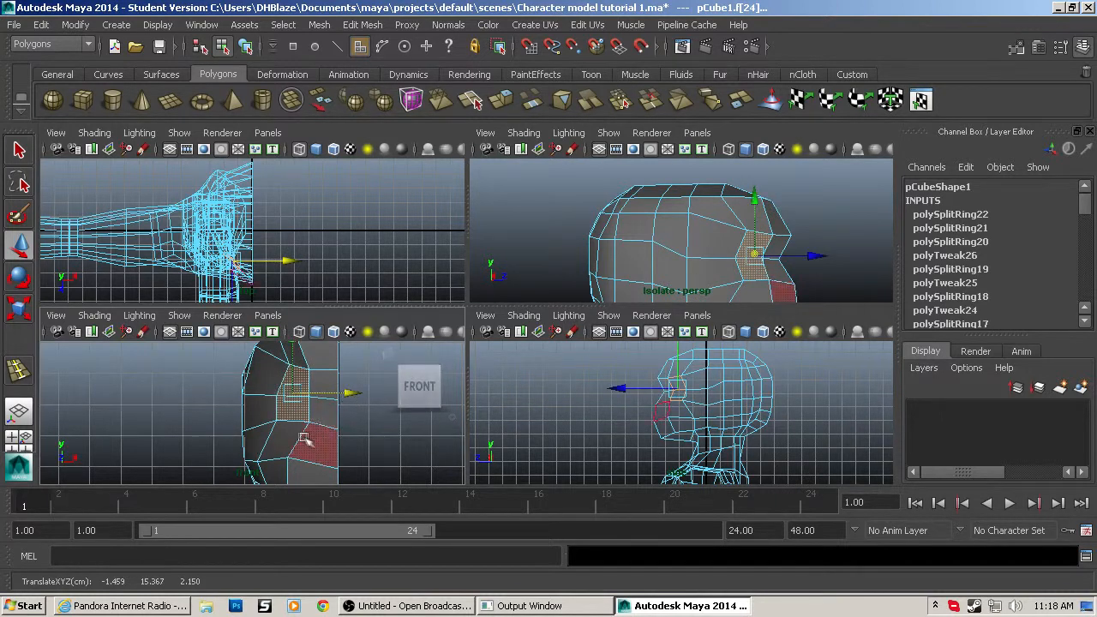
Move the lower front face beside the chin inward along X, and reselect the upper eye-area face.
{"action": "left_click", "coordinate": [288, 442]}
{"action": "middle_click_drag", "start_coordinate": [294, 461], "coordinate": [293, 417], "text": "alt"}
{"action": "left_click", "coordinate": [283, 428]}
{"action": "left_click_drag", "start_coordinate": [326, 431], "coordinate": [351, 435]}
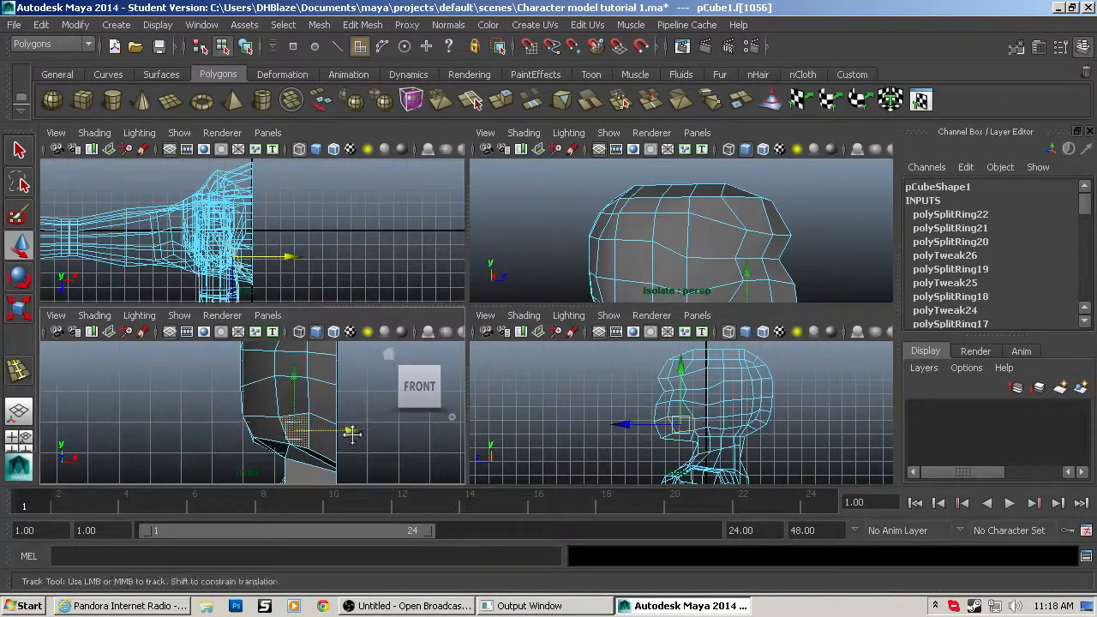
{"action": "middle_click_drag", "start_coordinate": [350, 435], "coordinate": [357, 485], "text": "alt"}
{"action": "left_click", "coordinate": [300, 391]}
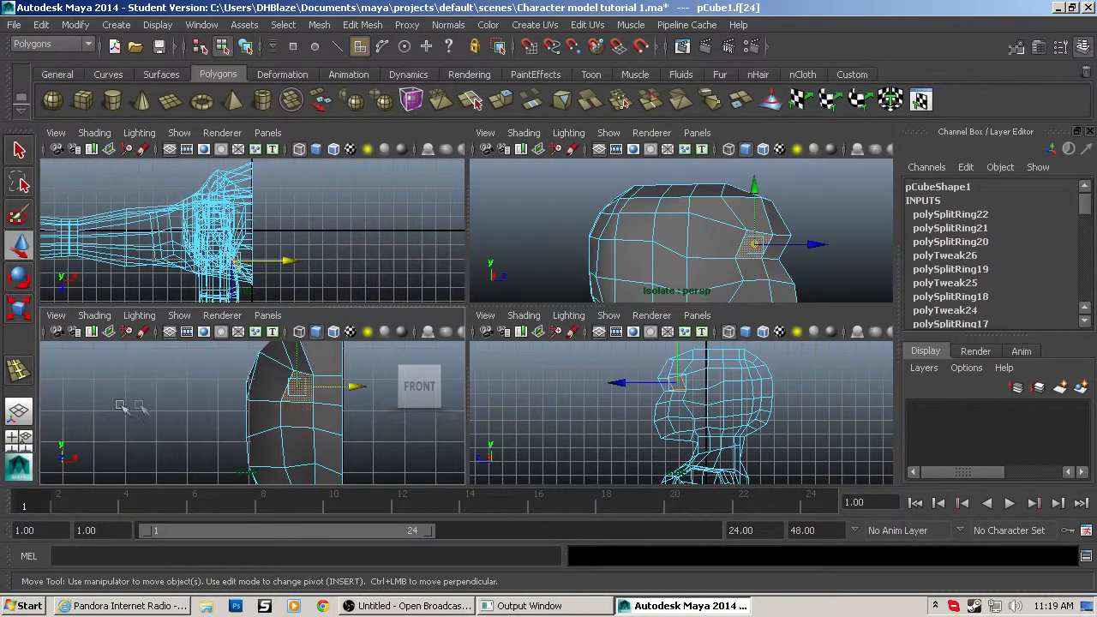
Insert a vertical edge loop around the head close to the model's center line.
{"action": "left_click", "coordinate": [26, 377]}
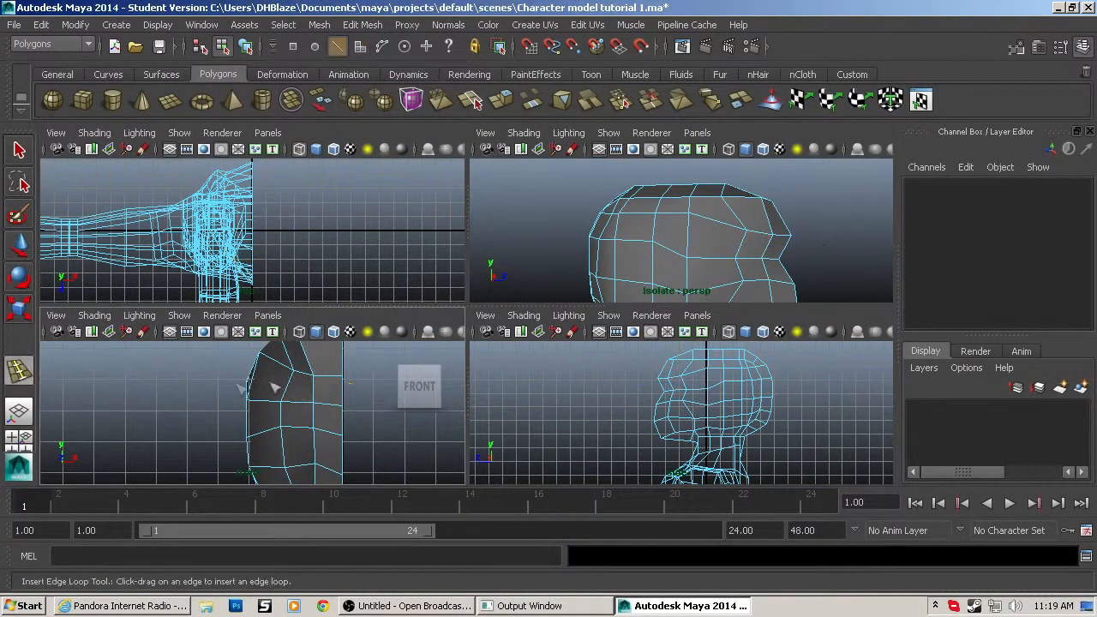
{"action": "left_click", "coordinate": [341, 381]}
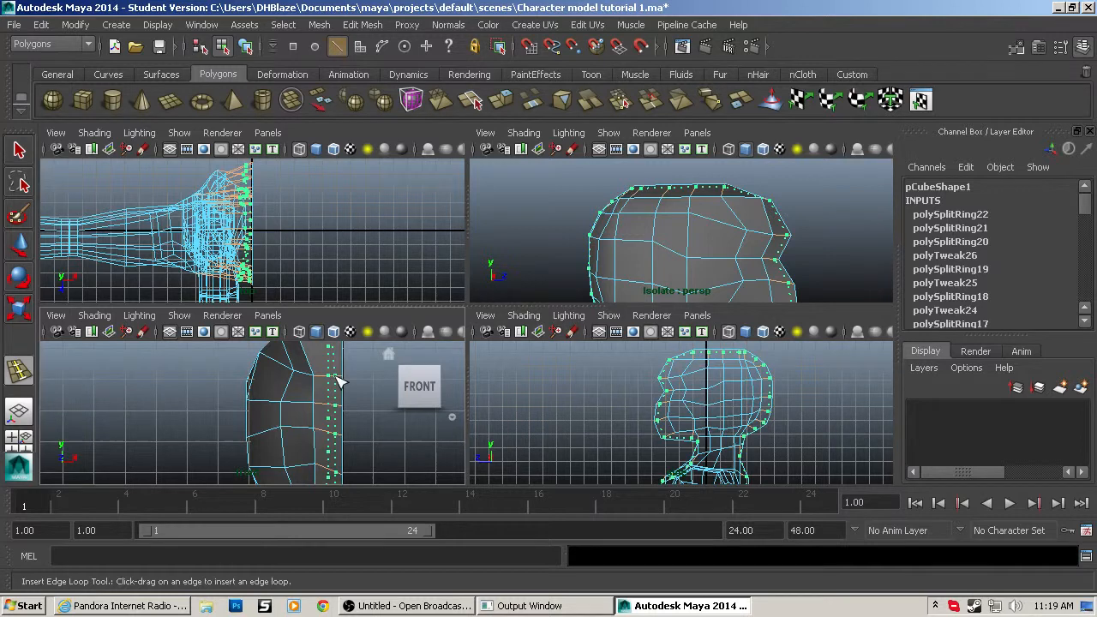
{"action": "left_click", "coordinate": [340, 382]}
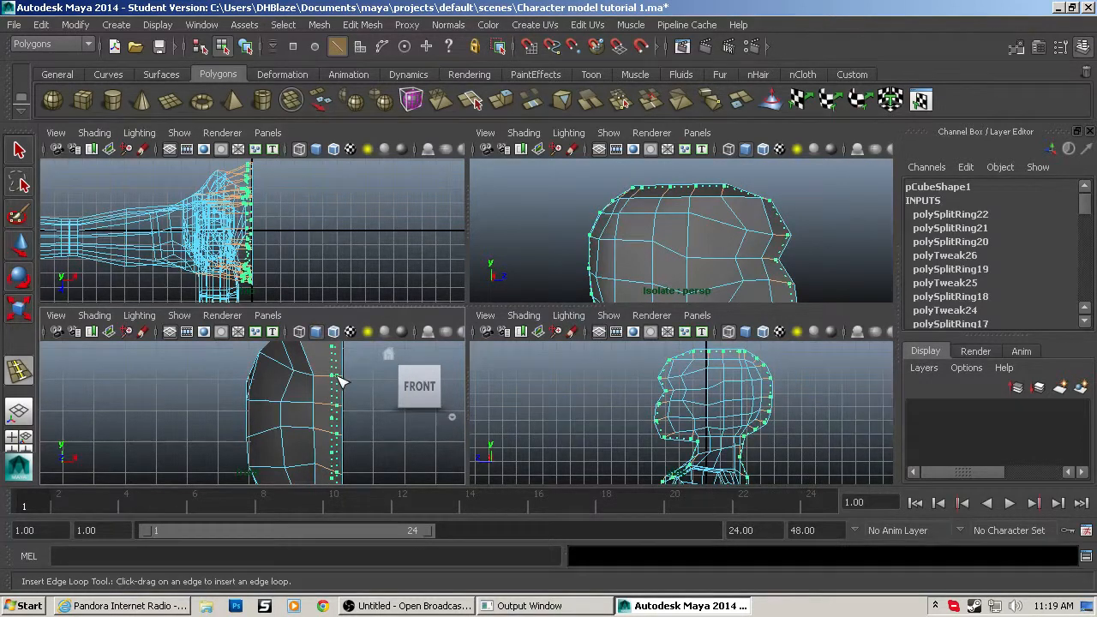
{"action": "left_click", "coordinate": [340, 382]}
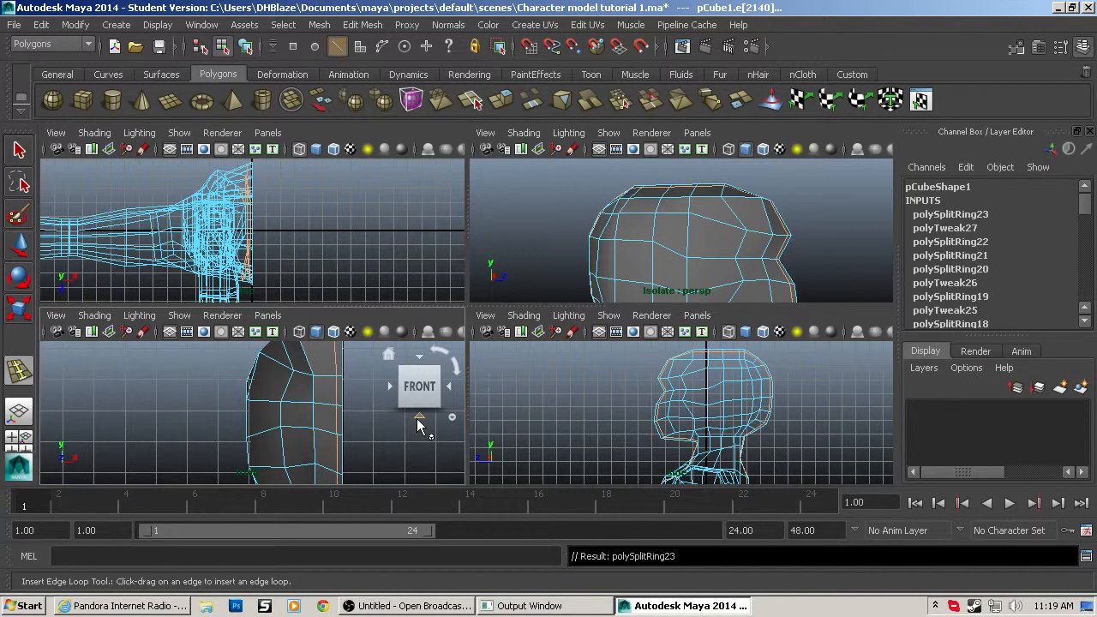
Move the inner vertex of the lower eye row outward along X and the outer one inward toward the center line.
{"action": "scroll", "coordinate": [408, 413], "scroll_direction": "up", "scroll_amount": 3}
{"action": "middle_click_drag", "start_coordinate": [345, 419], "coordinate": [300, 427], "text": "alt"}
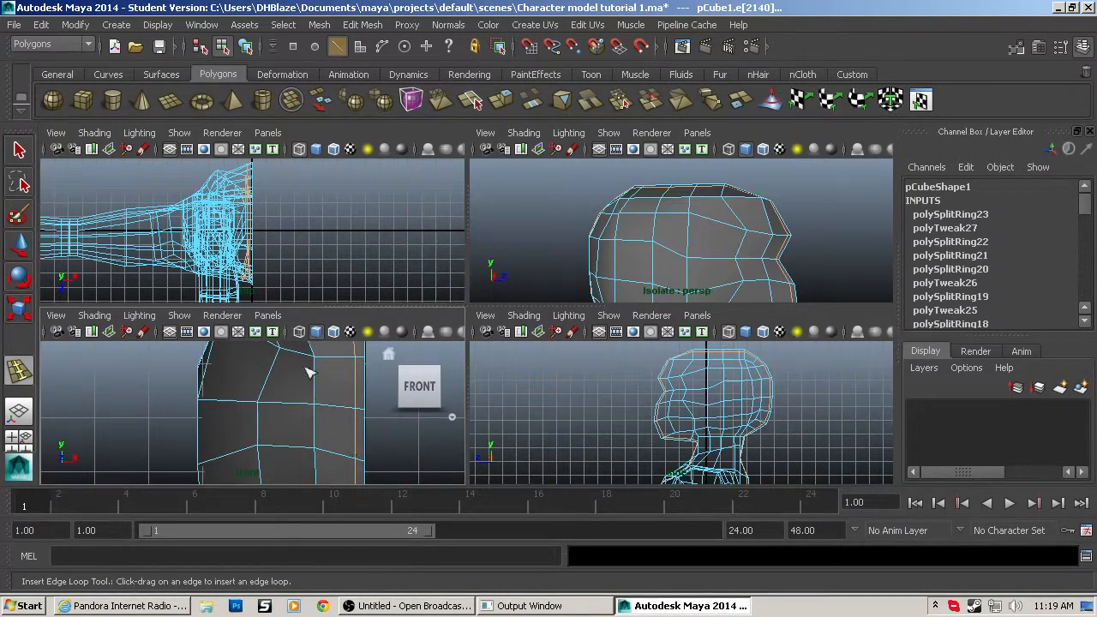
{"action": "key", "text": "F9"}
{"action": "key", "text": "q"}
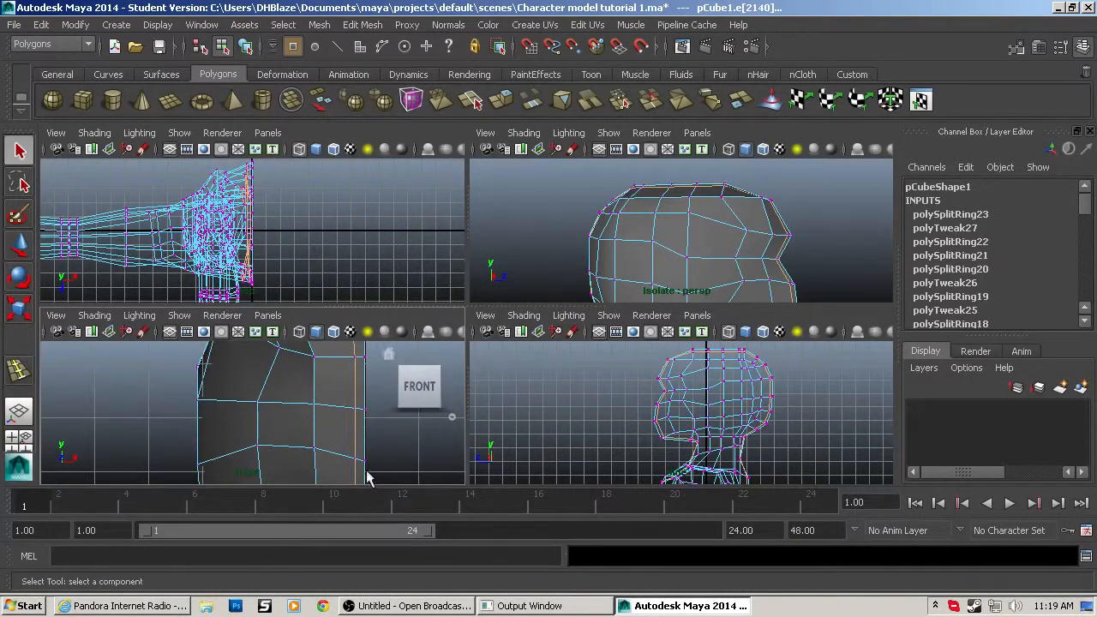
{"action": "left_click", "coordinate": [354, 459]}
{"action": "key", "text": "w"}
{"action": "left_click_drag", "start_coordinate": [382, 459], "coordinate": [402, 458]}
{"action": "left_click", "coordinate": [313, 448]}
{"action": "left_click", "coordinate": [258, 447]}
{"action": "left_click_drag", "start_coordinate": [308, 448], "coordinate": [336, 448]}
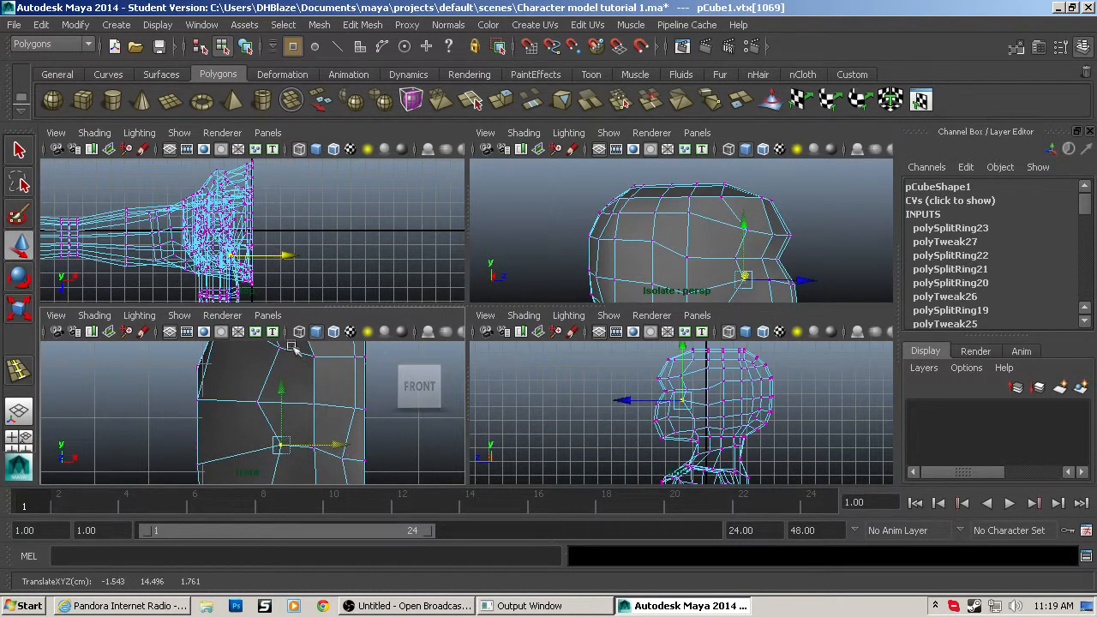
Shift the outer upper eye vertex toward the center line and down, and move the inner upper one outward along X.
{"action": "left_click", "coordinate": [278, 351]}
{"action": "left_click_drag", "start_coordinate": [328, 350], "coordinate": [335, 351]}
{"action": "left_click", "coordinate": [347, 357]}
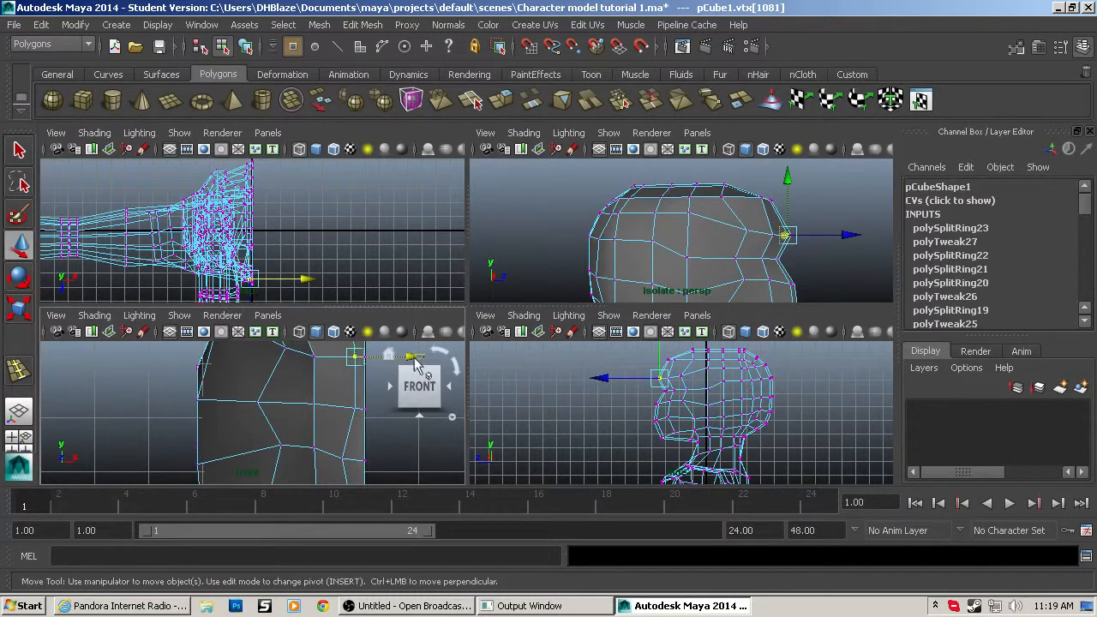
{"action": "left_click_drag", "start_coordinate": [396, 356], "coordinate": [386, 355]}
{"action": "left_click", "coordinate": [313, 357]}
{"action": "middle_click_drag", "start_coordinate": [313, 358], "coordinate": [321, 417], "text": "alt"}
{"action": "left_click", "coordinate": [294, 408]}
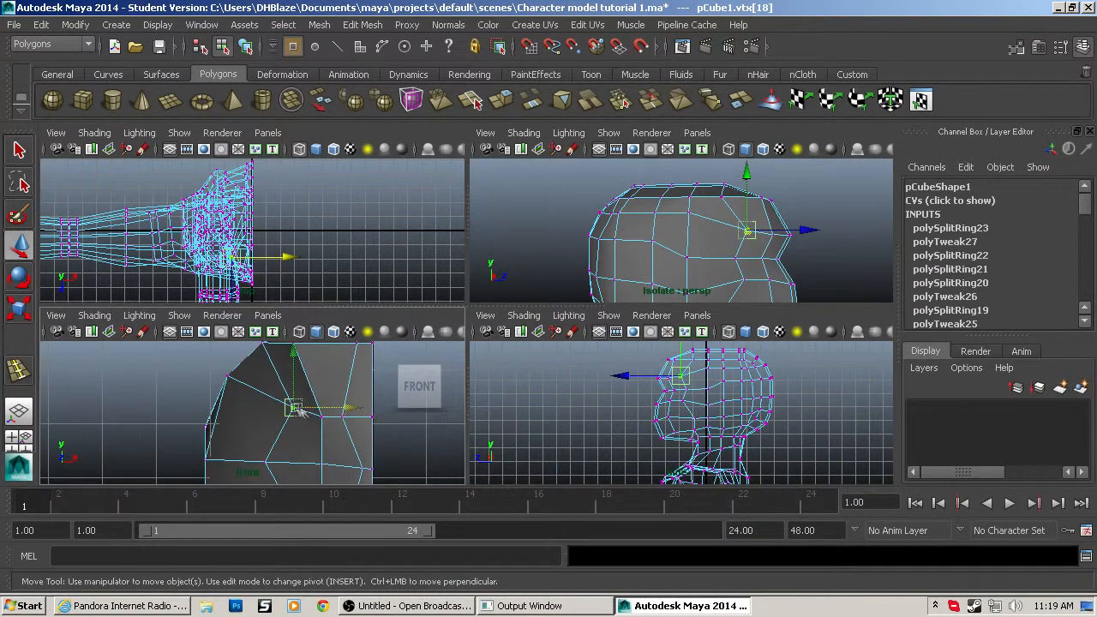
{"action": "left_click_drag", "start_coordinate": [295, 352], "coordinate": [296, 369]}
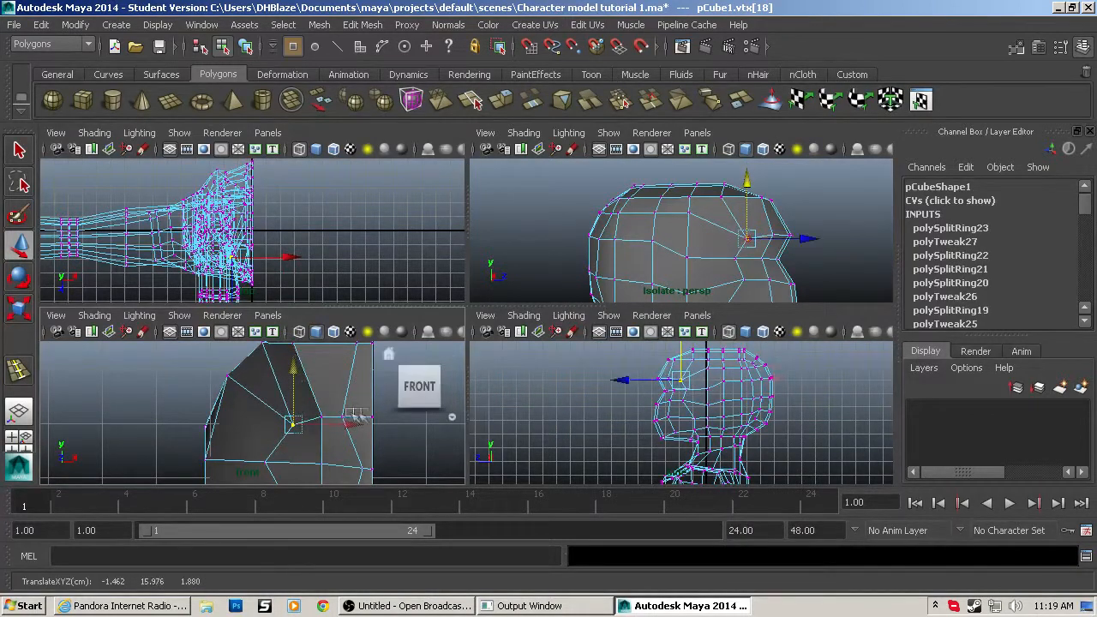
Move the inner upper eye vertex slightly down and toward the center line, and push the central eye vertex back into the head along Z.
{"action": "left_click", "coordinate": [343, 426]}
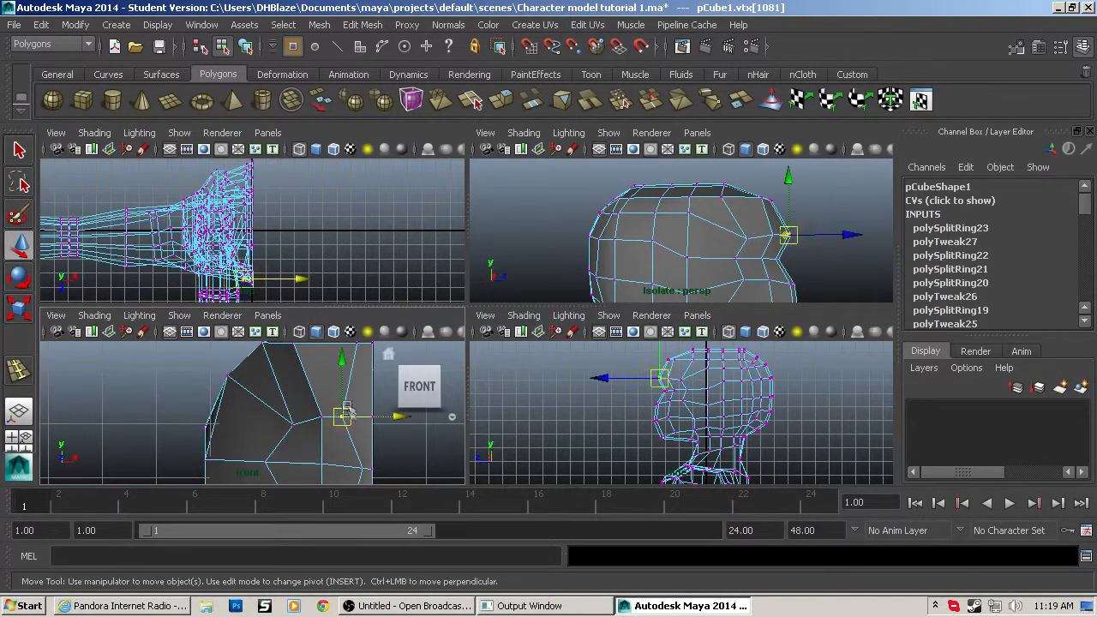
{"action": "left_click_drag", "start_coordinate": [347, 375], "coordinate": [348, 376]}
{"action": "left_click_drag", "start_coordinate": [395, 430], "coordinate": [401, 431]}
{"action": "left_click", "coordinate": [323, 465]}
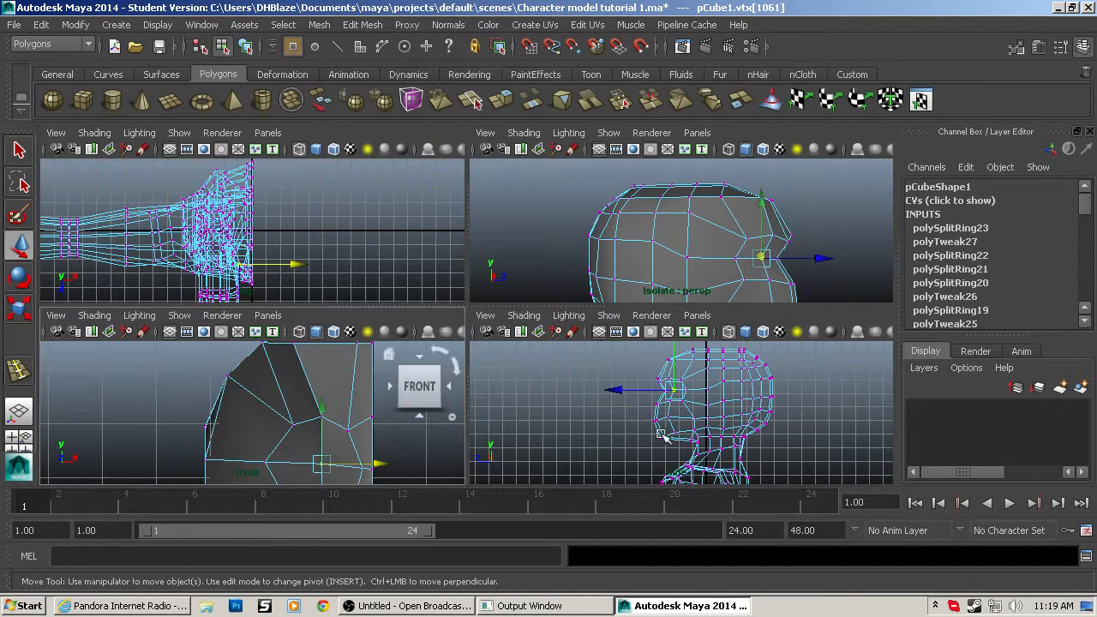
{"action": "left_click_drag", "start_coordinate": [830, 260], "coordinate": [815, 262]}
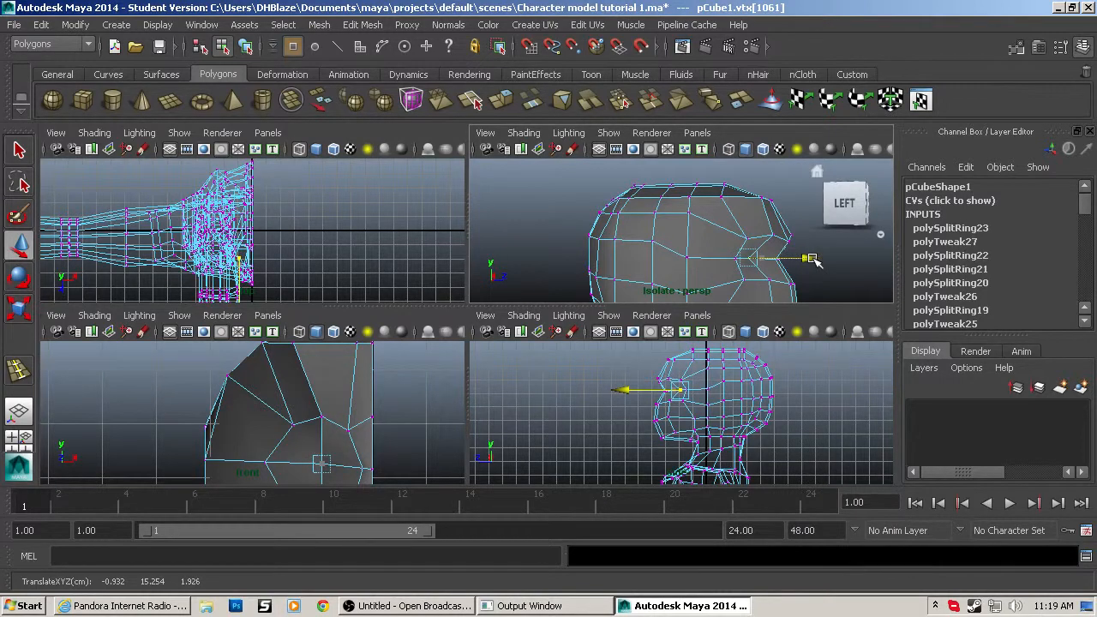
Split a closed diamond of edges around the central eye vertex in the enlarged front view with the Interactive Split Tool.
{"action": "middle_click_drag", "start_coordinate": [391, 423], "coordinate": [425, 358], "text": "alt"}
{"action": "middle_click_drag", "start_coordinate": [351, 404], "coordinate": [294, 437], "text": "alt"}
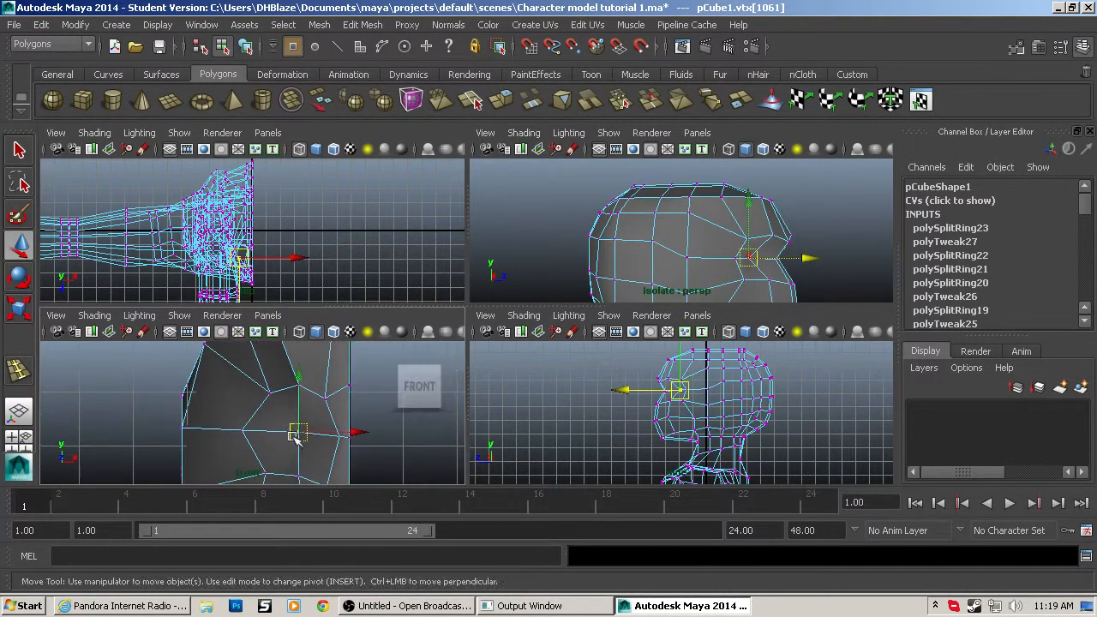
{"action": "key", "text": "space"}
{"action": "middle_click_drag", "start_coordinate": [415, 402], "coordinate": [329, 409], "text": "alt"}
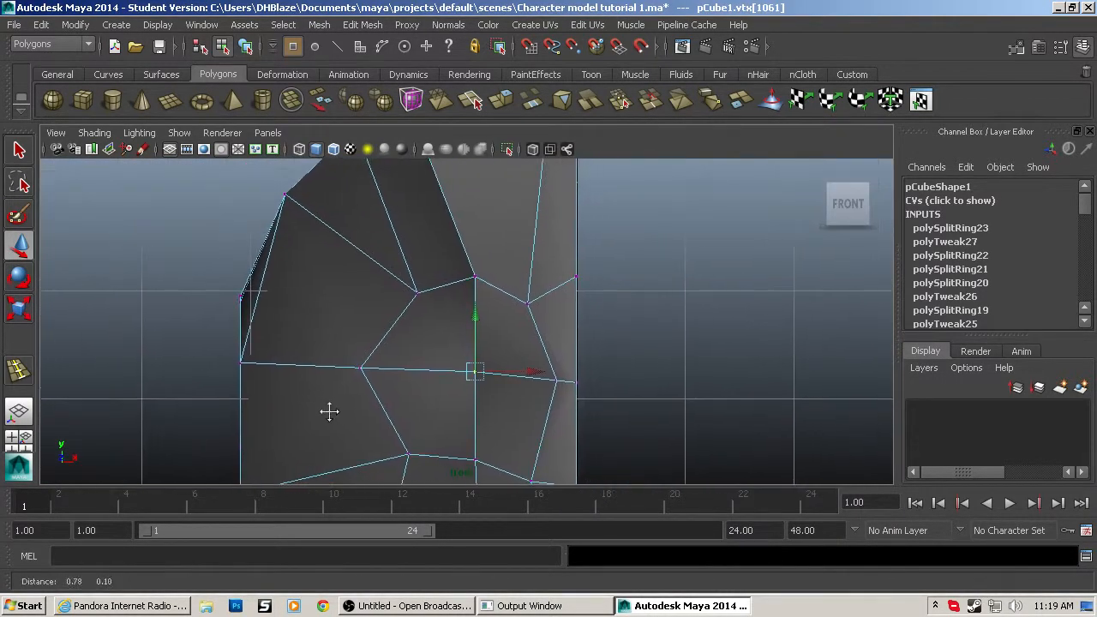
{"action": "right_click_drag", "start_coordinate": [328, 408], "coordinate": [429, 397], "text": "alt"}
{"action": "scroll", "coordinate": [316, 365], "scroll_direction": "down", "scroll_amount": 5}
{"action": "scroll", "coordinate": [311, 380], "scroll_direction": "up", "scroll_amount": 4}
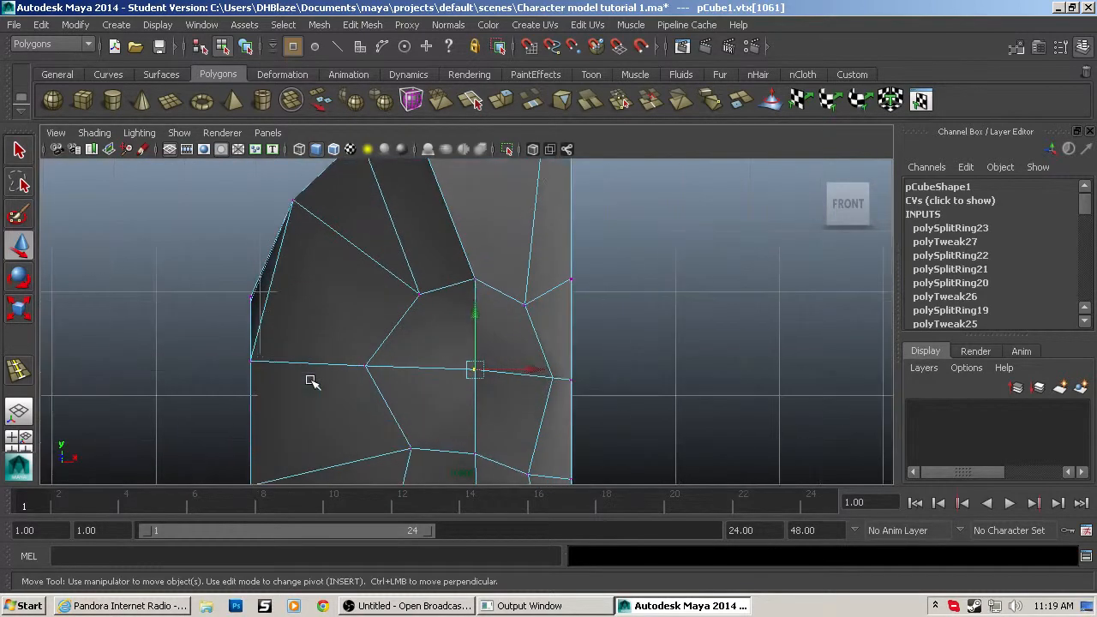
{"action": "middle_click_drag", "start_coordinate": [332, 390], "coordinate": [276, 367], "text": "alt"}
{"action": "left_click", "coordinate": [361, 25]}
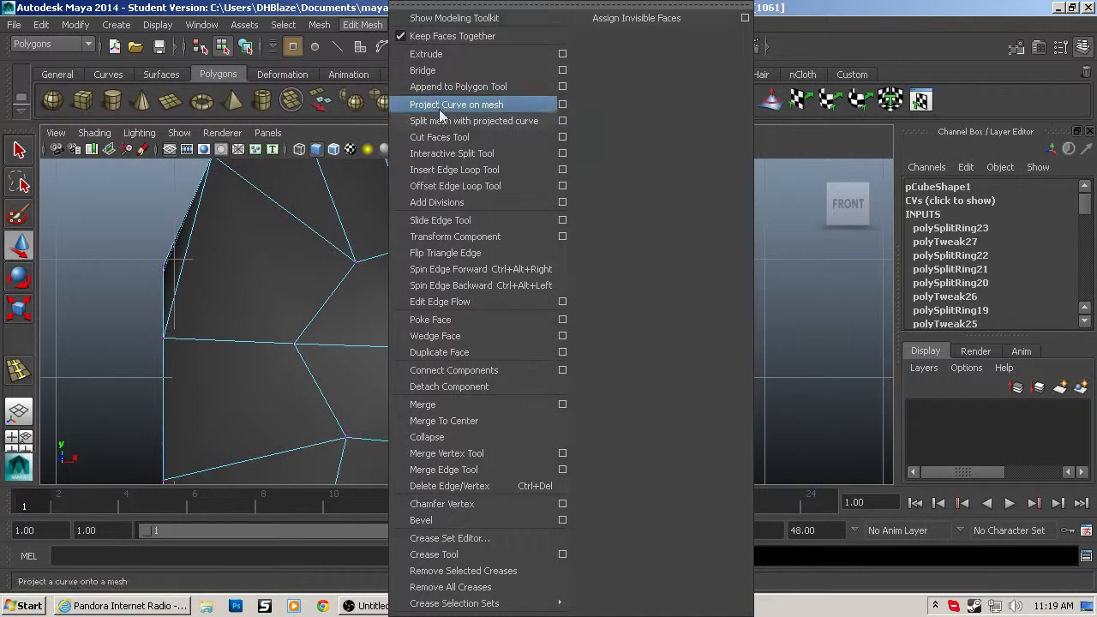
{"action": "left_click", "coordinate": [461, 154]}
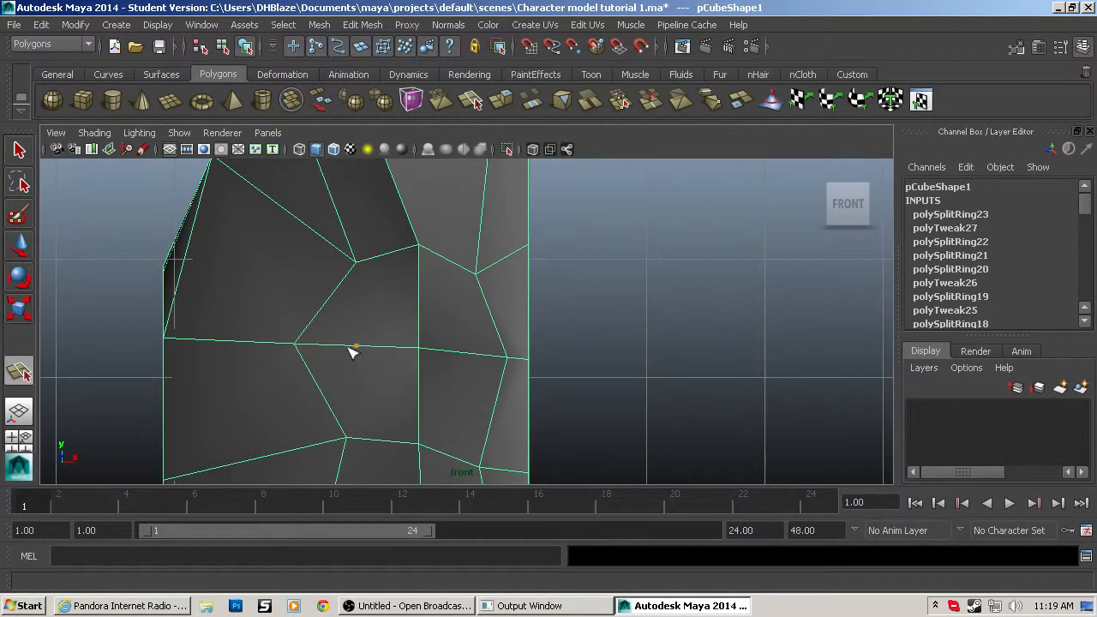
{"action": "left_click", "coordinate": [418, 300]}
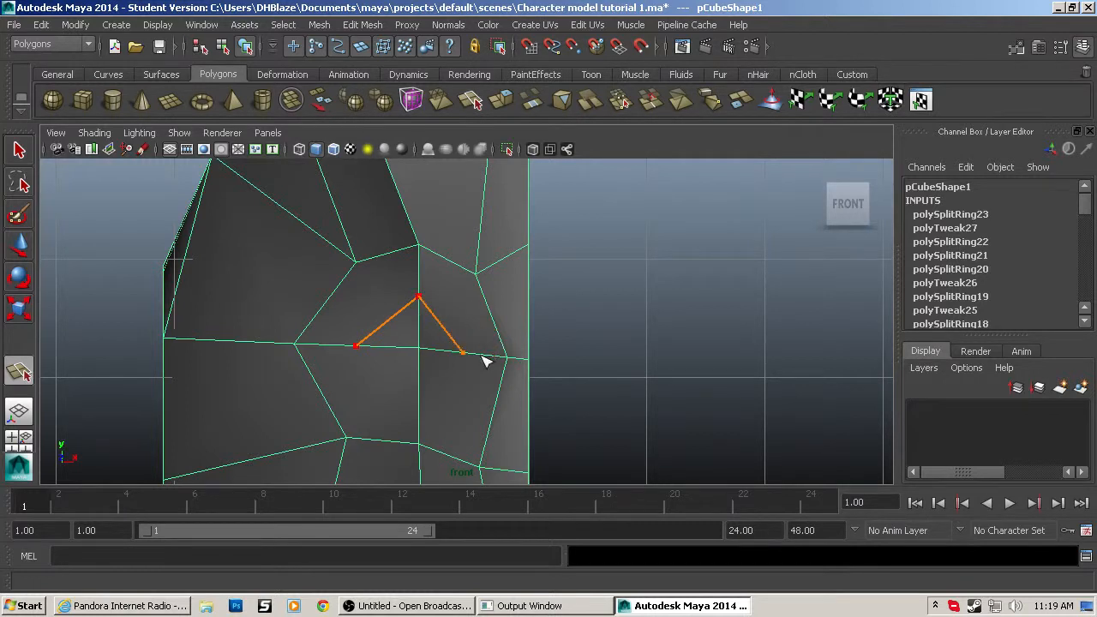
{"action": "left_click", "coordinate": [420, 396]}
{"action": "left_click", "coordinate": [356, 348]}
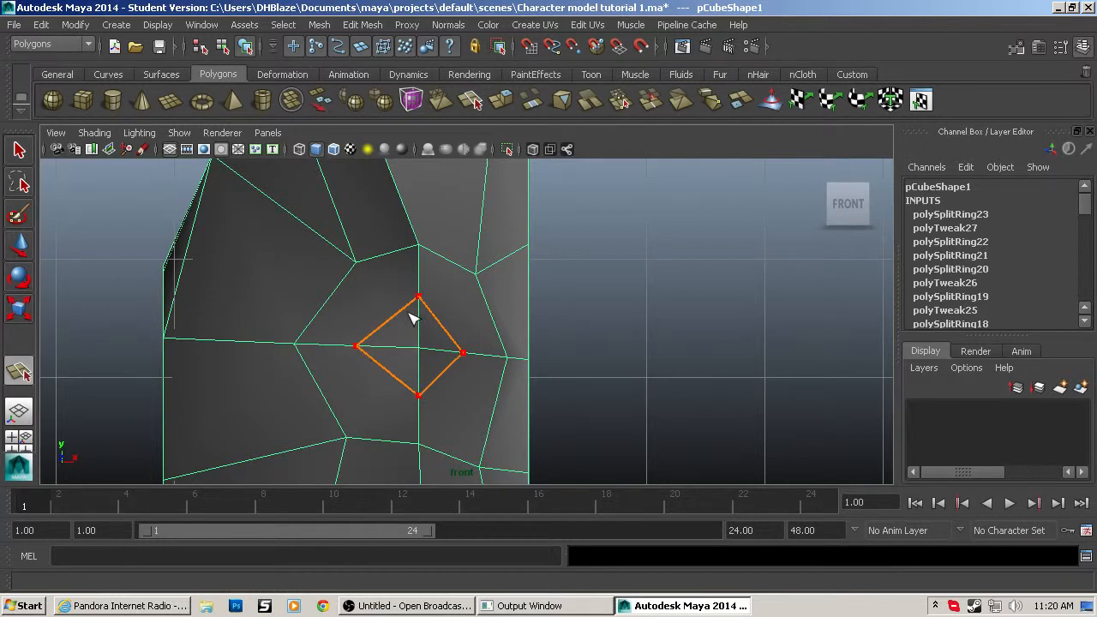
{"action": "key", "text": "w"}
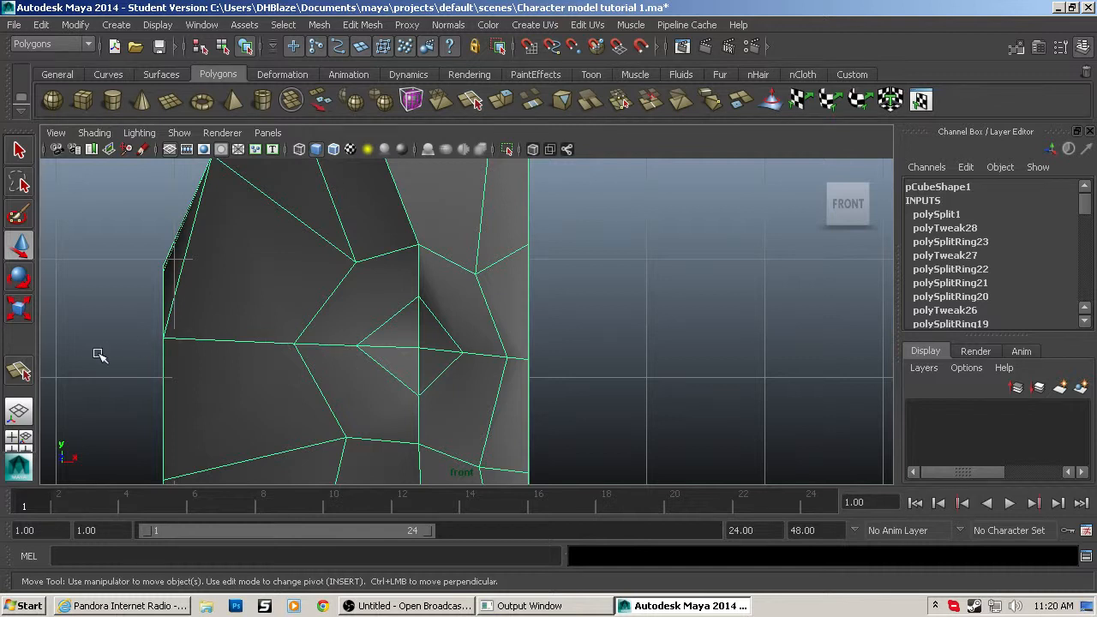
Try to split an edge from the diamond's upper outer side to the outer upper eye vertex, and undo it.
{"action": "left_click", "coordinate": [24, 377]}
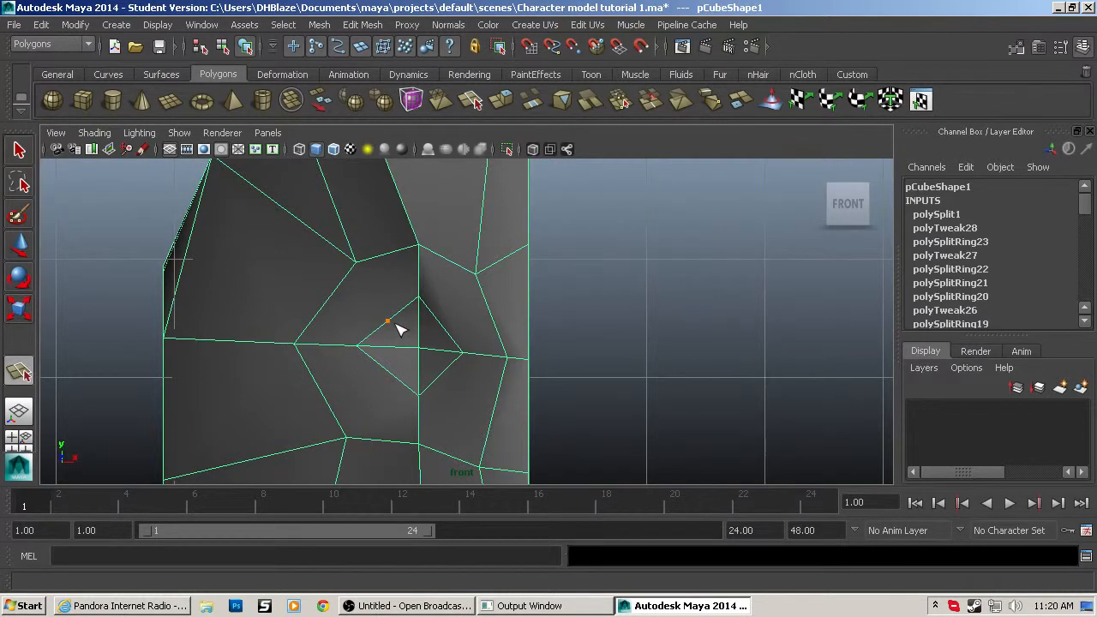
{"action": "left_click", "coordinate": [353, 266]}
{"action": "key", "text": "w"}
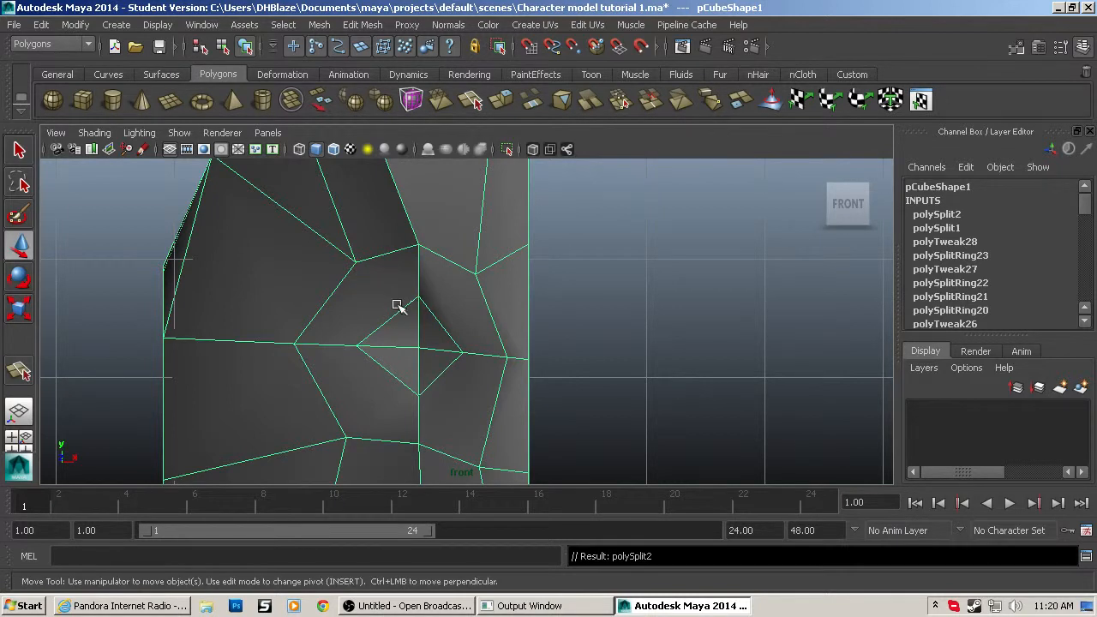
{"action": "key", "text": "ctrl+z"}
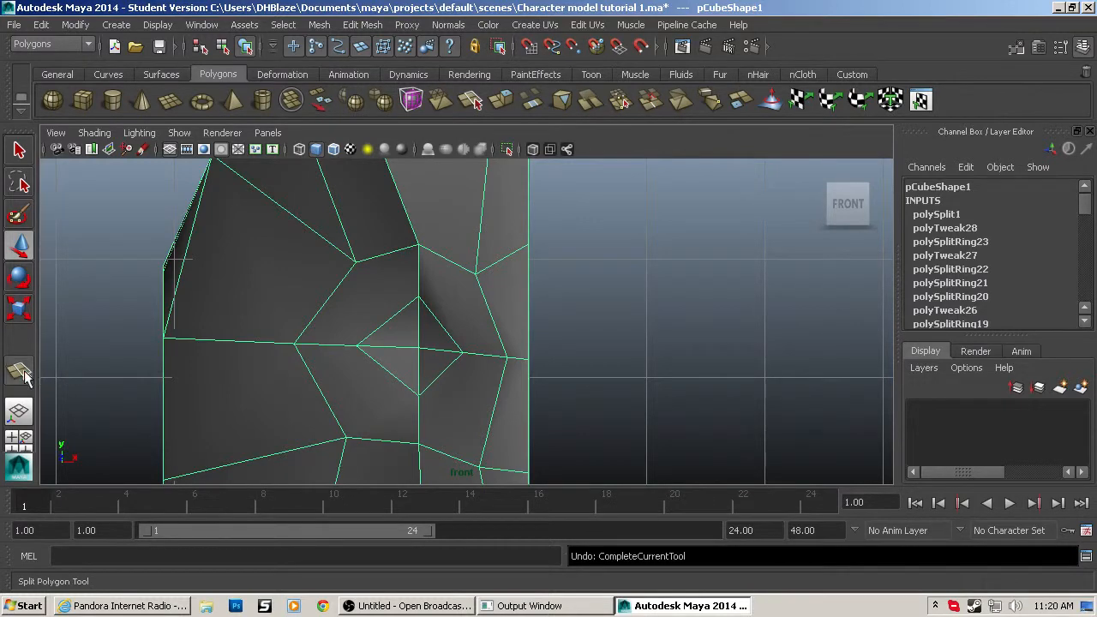
Enable Detach edges for the split tool, retry the split from the diamond to the outer upper vertex, and undo it.
{"action": "double_click", "coordinate": [22, 375]}
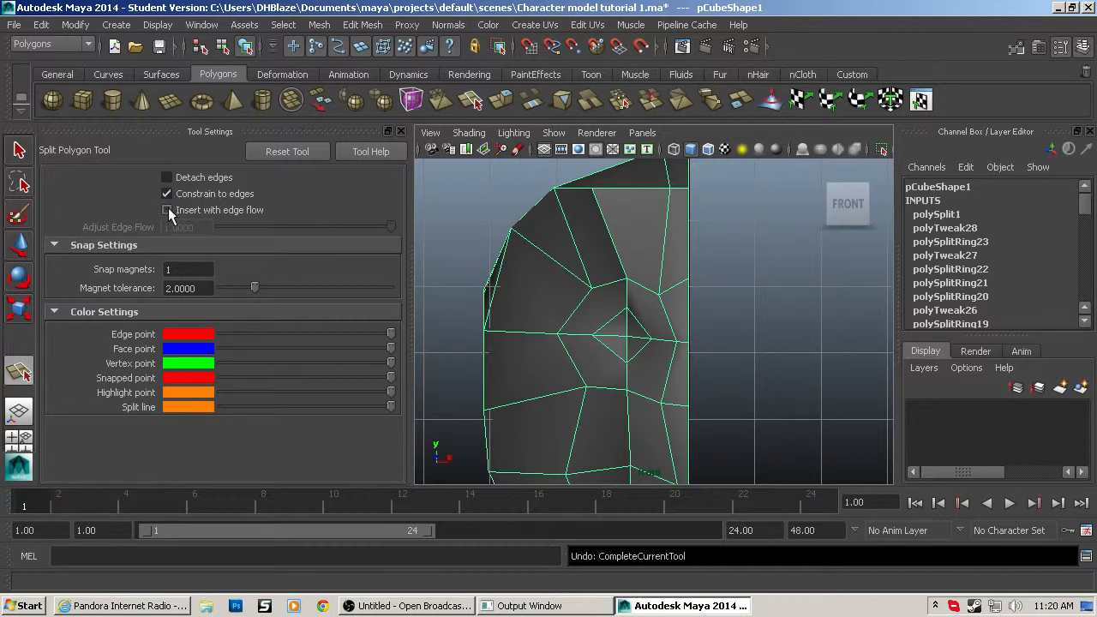
{"action": "left_click", "coordinate": [168, 179]}
{"action": "left_click", "coordinate": [597, 299]}
{"action": "key", "text": "w"}
{"action": "key", "text": "ctrl+z"}
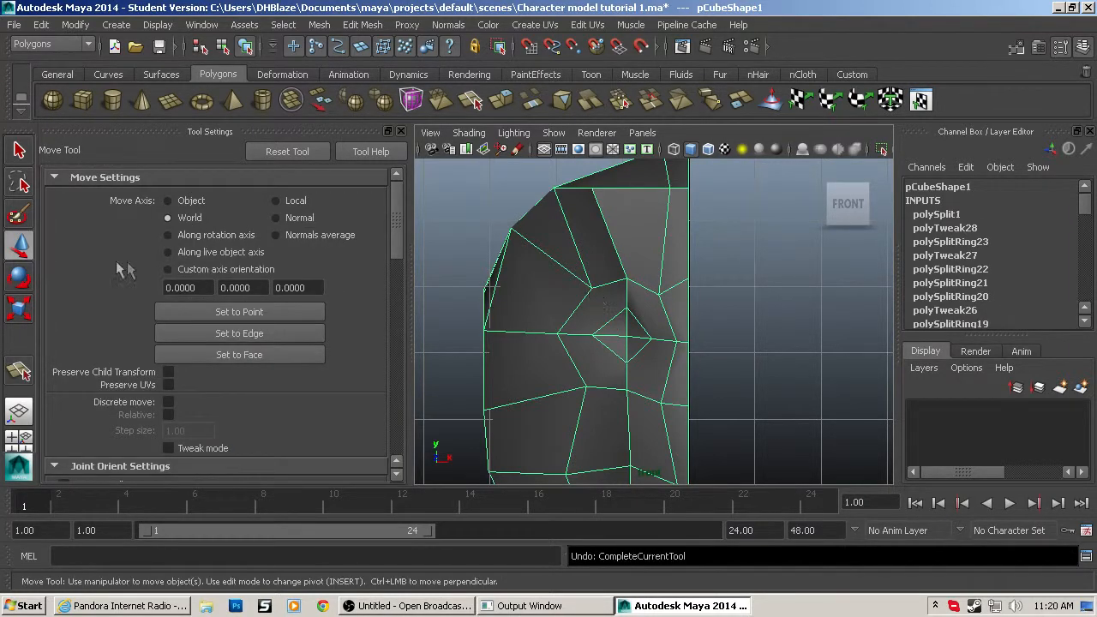
Enable Insert with edge flow, try the same split to the outer upper eye vertex again, and close the tool settings.
{"action": "left_click", "coordinate": [19, 370]}
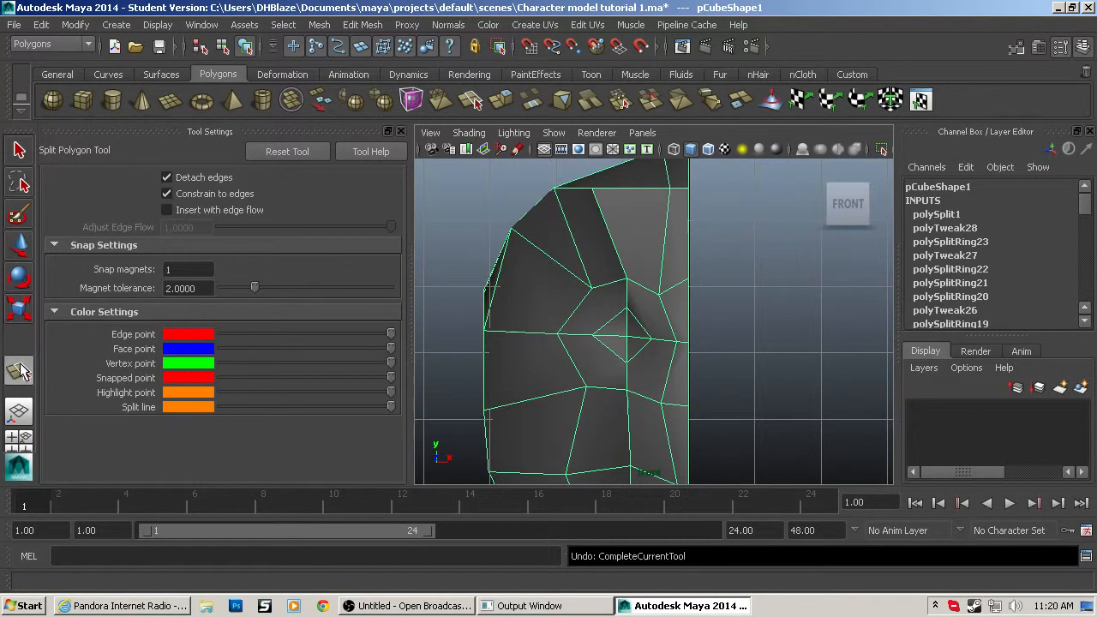
{"action": "left_click", "coordinate": [167, 211]}
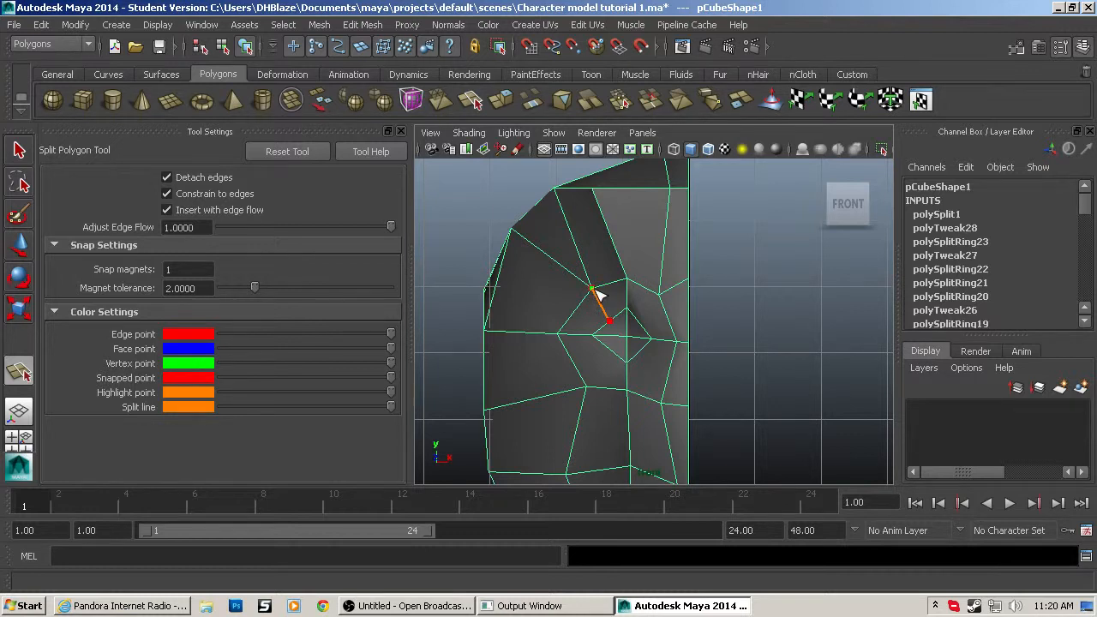
{"action": "key", "text": "w"}
{"action": "scroll", "coordinate": [603, 316], "scroll_direction": "up", "scroll_amount": 4}
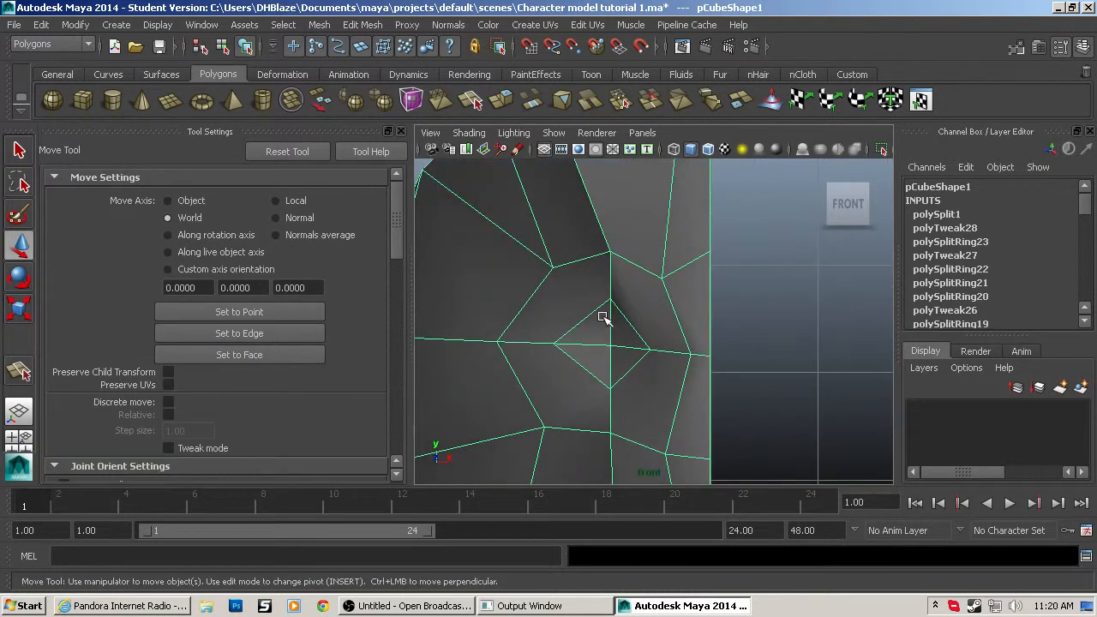
{"action": "key", "text": "q"}
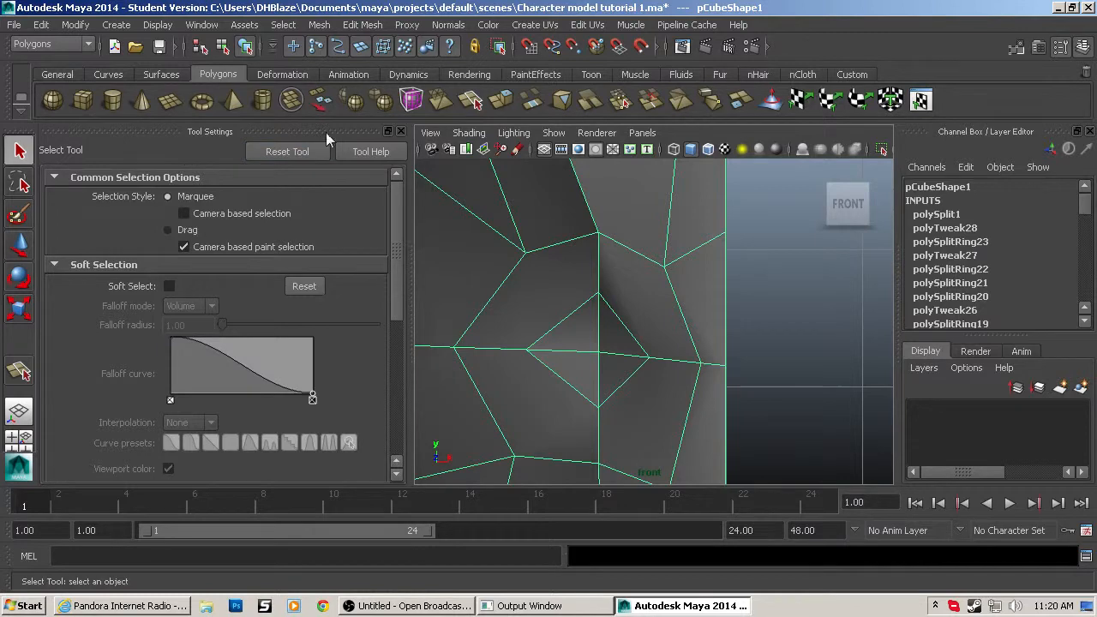
{"action": "left_click", "coordinate": [400, 132]}
{"action": "scroll", "coordinate": [362, 262], "scroll_direction": "down", "scroll_amount": 2}
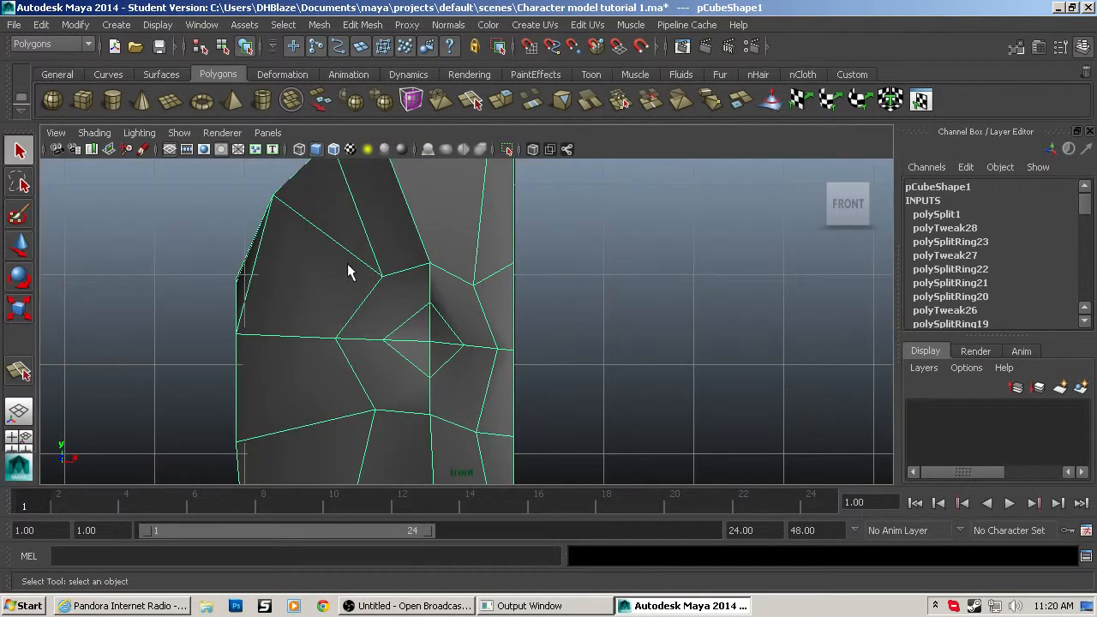
Cut the upper outer face beside the eye diamond from the diamond's edge toward the outer upper vertex with the Cut Faces Tool.
{"action": "left_click", "coordinate": [384, 300]}
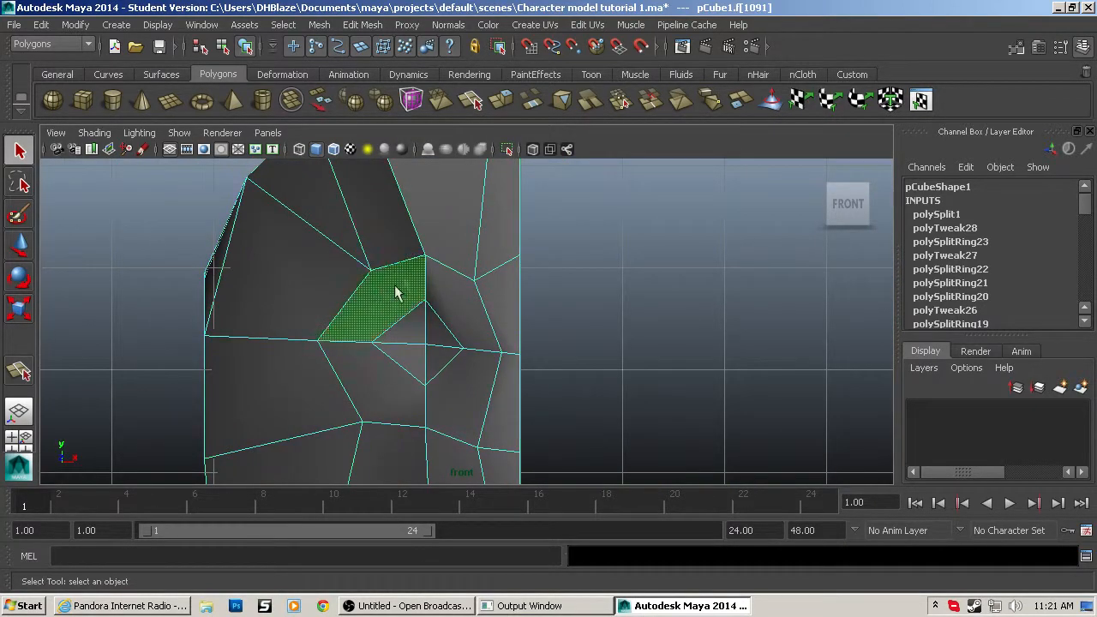
{"action": "left_click", "coordinate": [362, 25]}
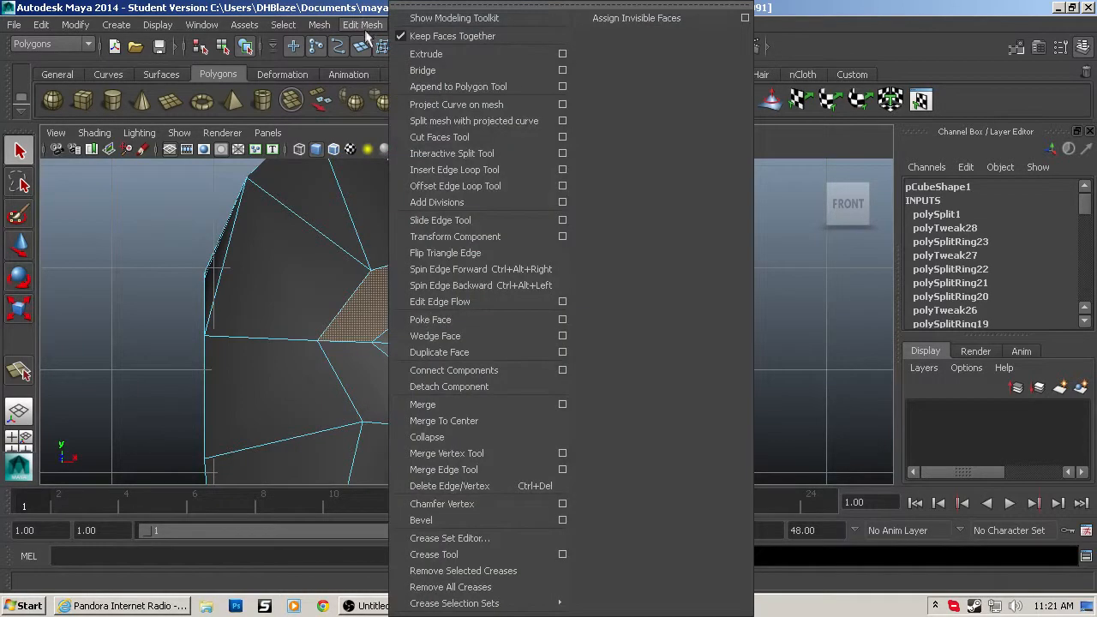
{"action": "left_click", "coordinate": [439, 137]}
{"action": "scroll", "coordinate": [417, 318], "scroll_direction": "up", "scroll_amount": 4}
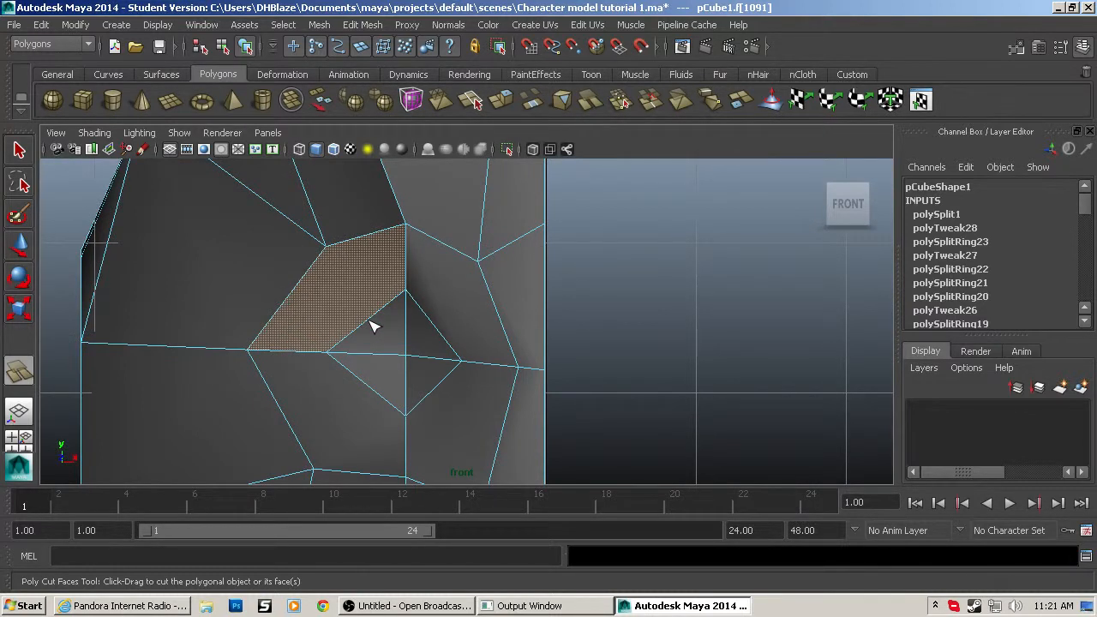
{"action": "left_click_drag", "start_coordinate": [373, 326], "coordinate": [350, 292]}
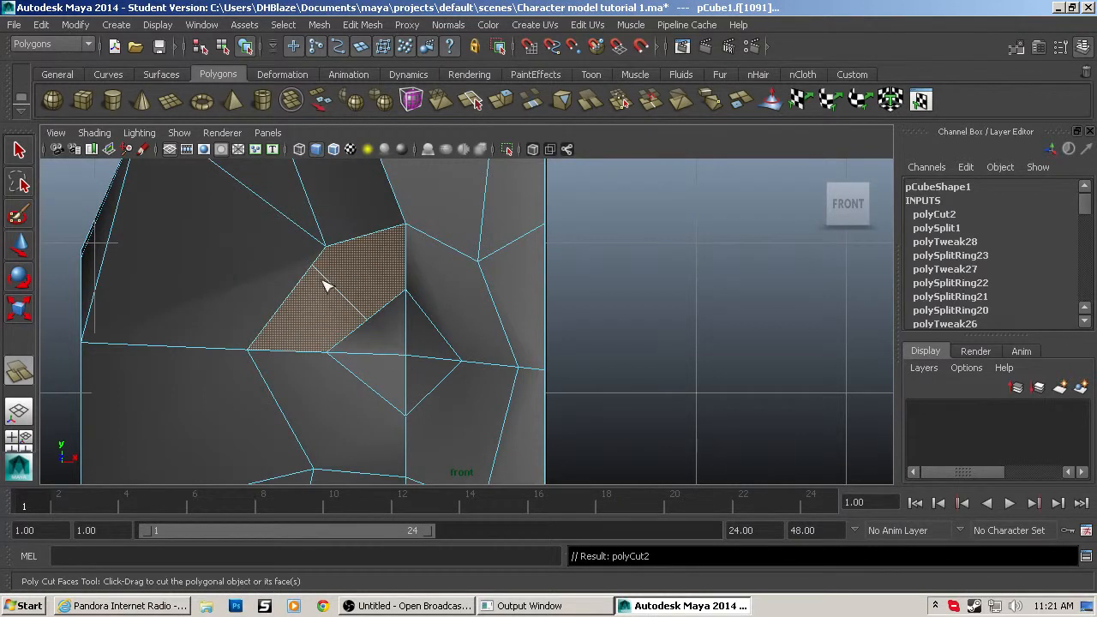
Merge the cut's new outer vertex with the neighbouring outer upper eye vertex.
{"action": "key", "text": "q"}
{"action": "right_click_drag", "start_coordinate": [303, 260], "coordinate": [271, 222]}
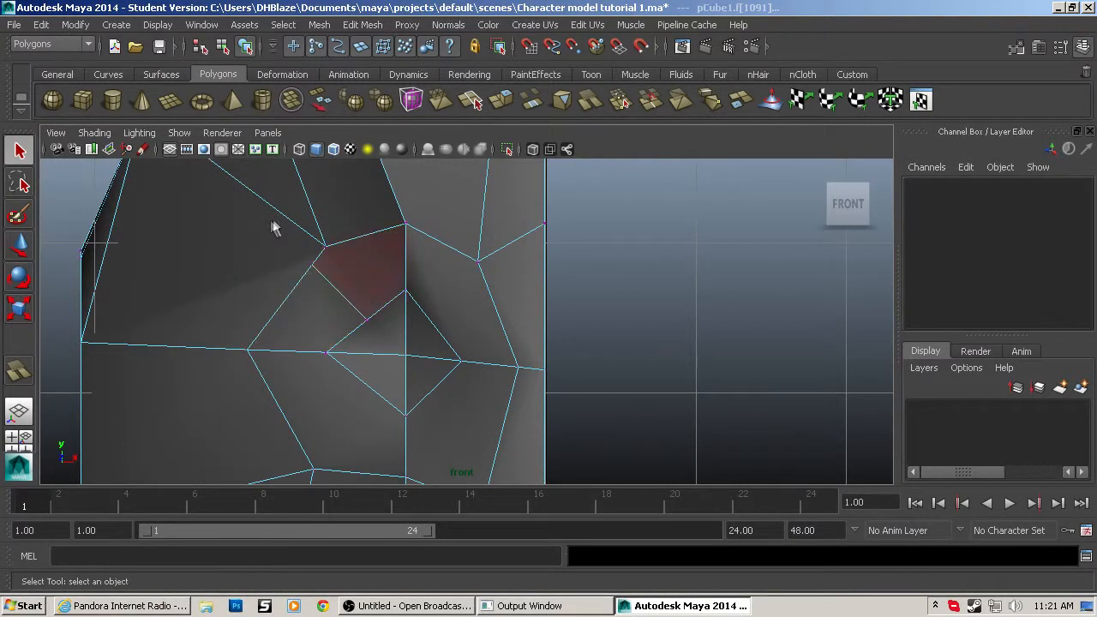
{"action": "left_click", "coordinate": [312, 265]}
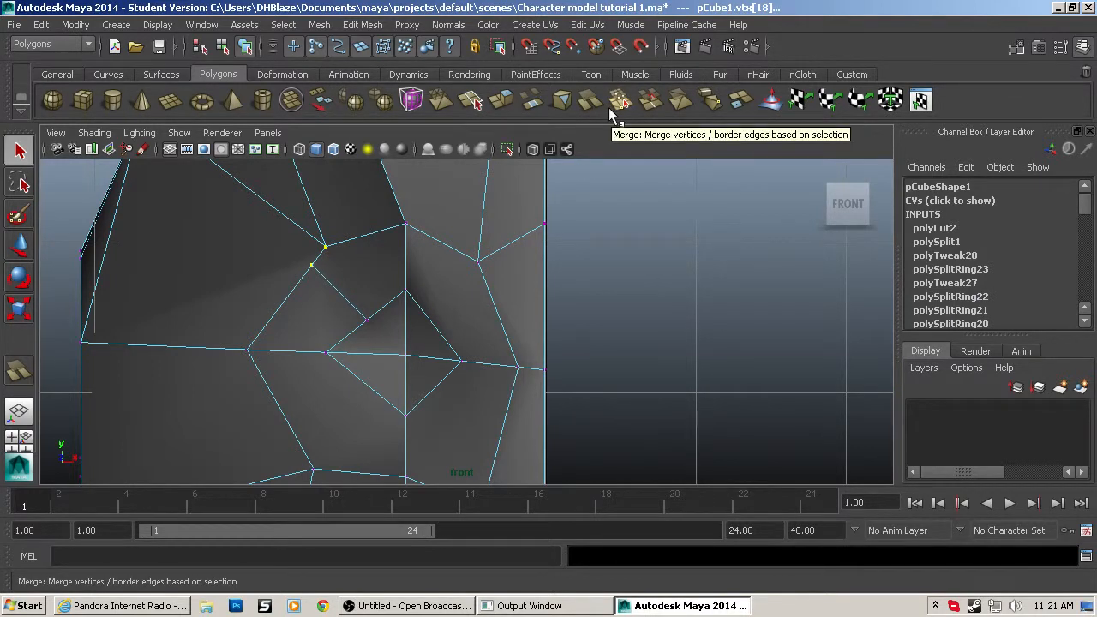
{"action": "left_click", "coordinate": [609, 107]}
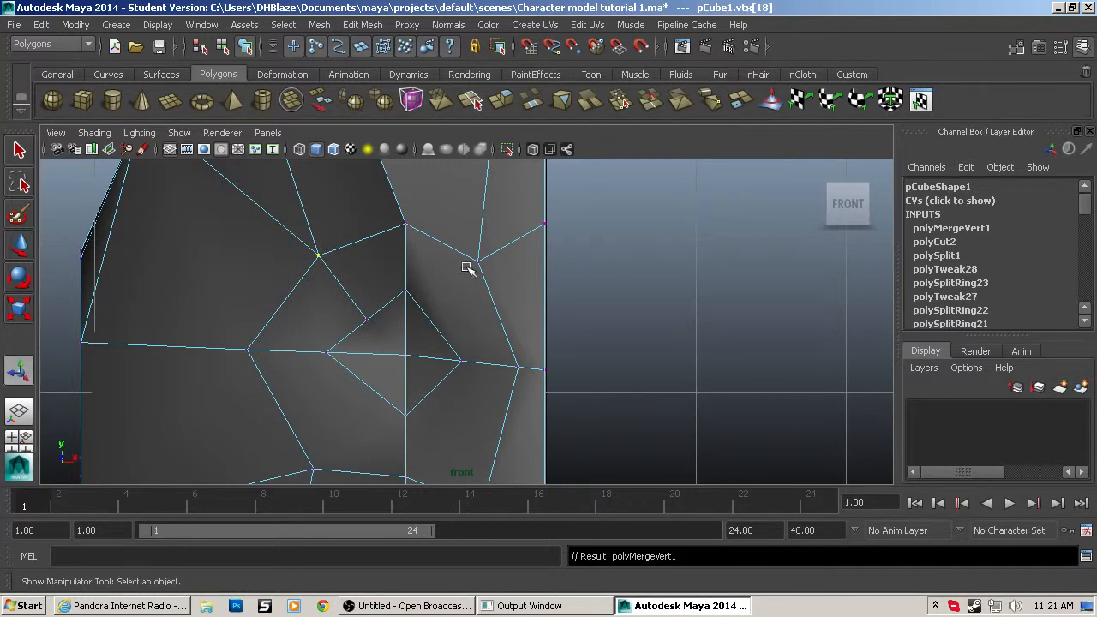
Cut the upper and lower nose-side faces beside the eye diamond from its edges to their outer corner vertices with the Cut Faces Tool.
{"action": "key", "text": "F11"}
{"action": "left_click", "coordinate": [453, 305]}
{"action": "left_click", "coordinate": [456, 456], "text": "shift"}
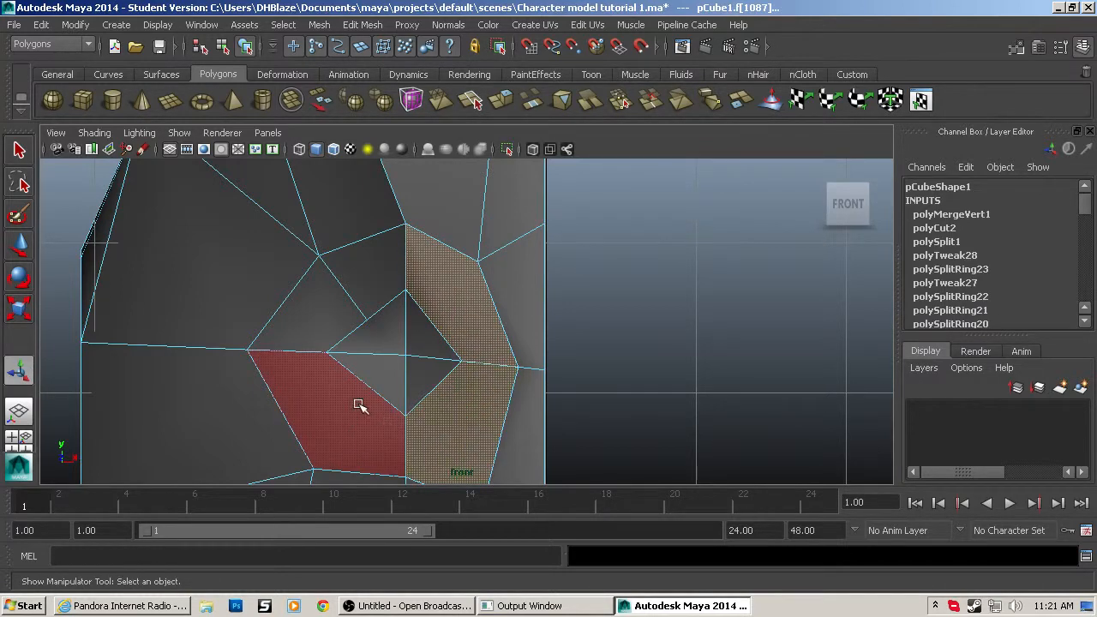
{"action": "middle_click_drag", "start_coordinate": [360, 406], "coordinate": [326, 350], "text": "alt"}
{"action": "left_click", "coordinate": [365, 25]}
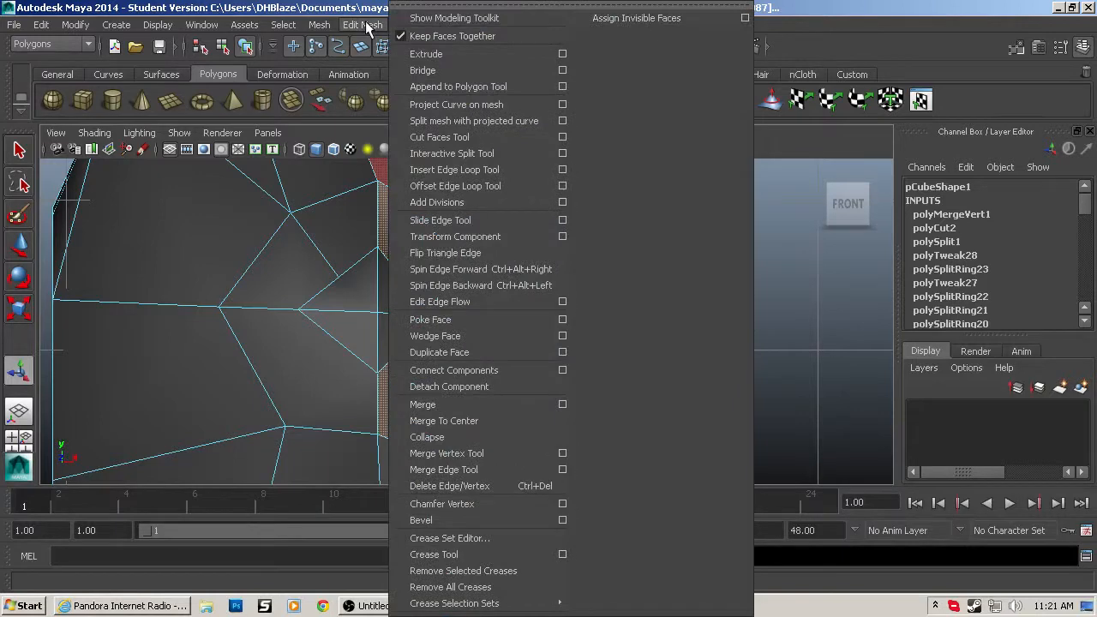
{"action": "left_click", "coordinate": [440, 137]}
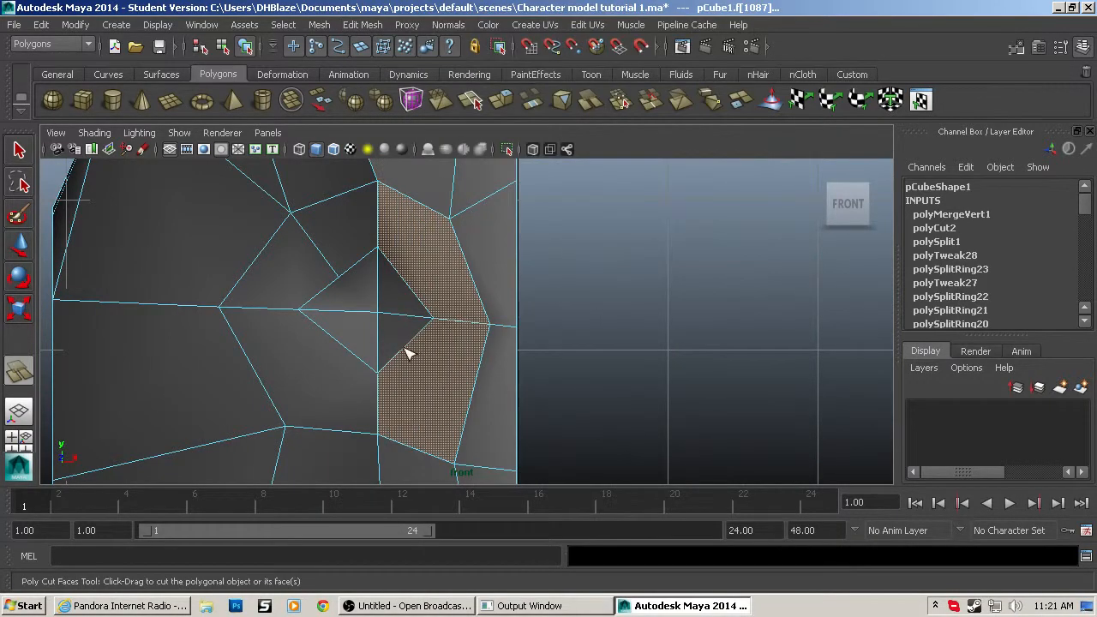
{"action": "left_click_drag", "start_coordinate": [404, 348], "coordinate": [453, 458]}
{"action": "left_click_drag", "start_coordinate": [406, 285], "coordinate": [446, 234]}
{"action": "key", "text": "q"}
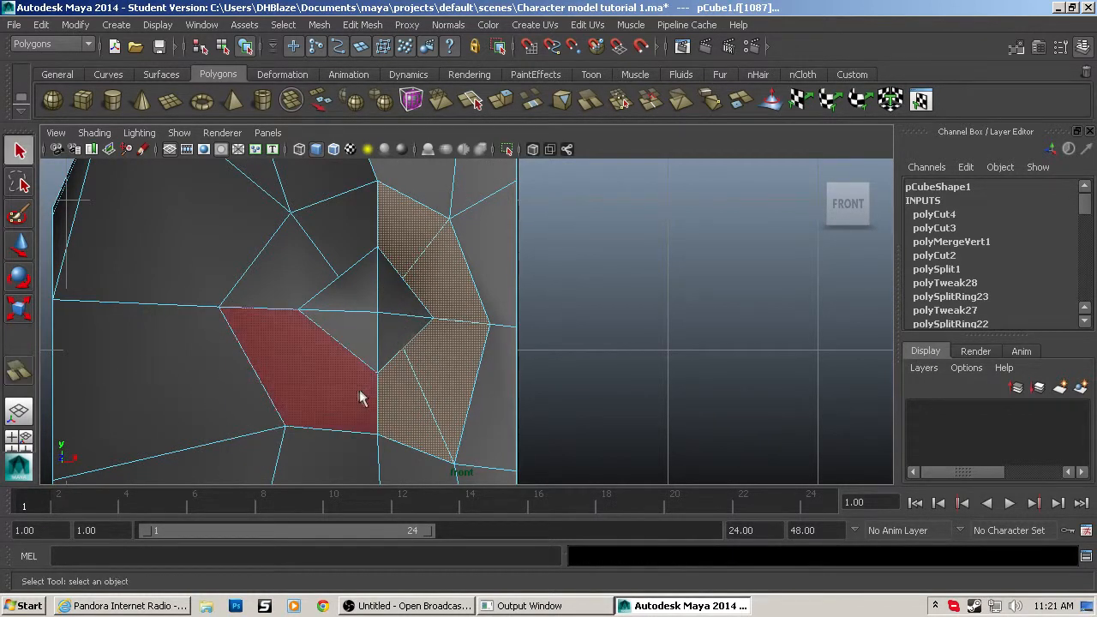
Cut the lower outer face beside the eye diamond from the diamond's edge toward the face's lower outer vertex.
{"action": "left_click", "coordinate": [346, 387]}
{"action": "key", "text": "y"}
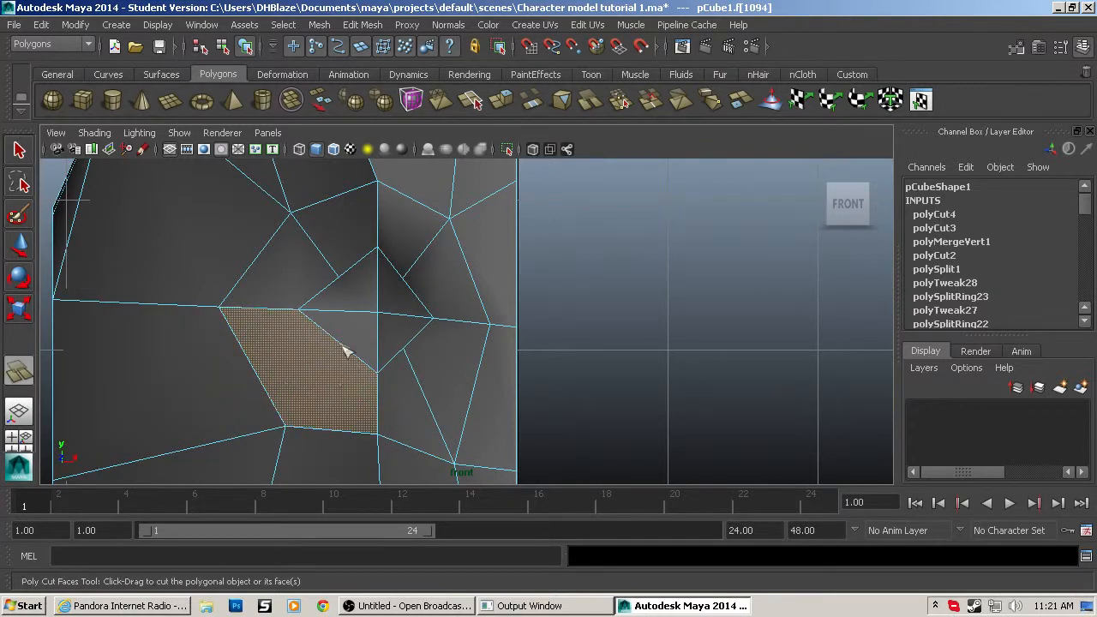
{"action": "left_click_drag", "start_coordinate": [340, 343], "coordinate": [299, 410]}
{"action": "key", "text": "q"}
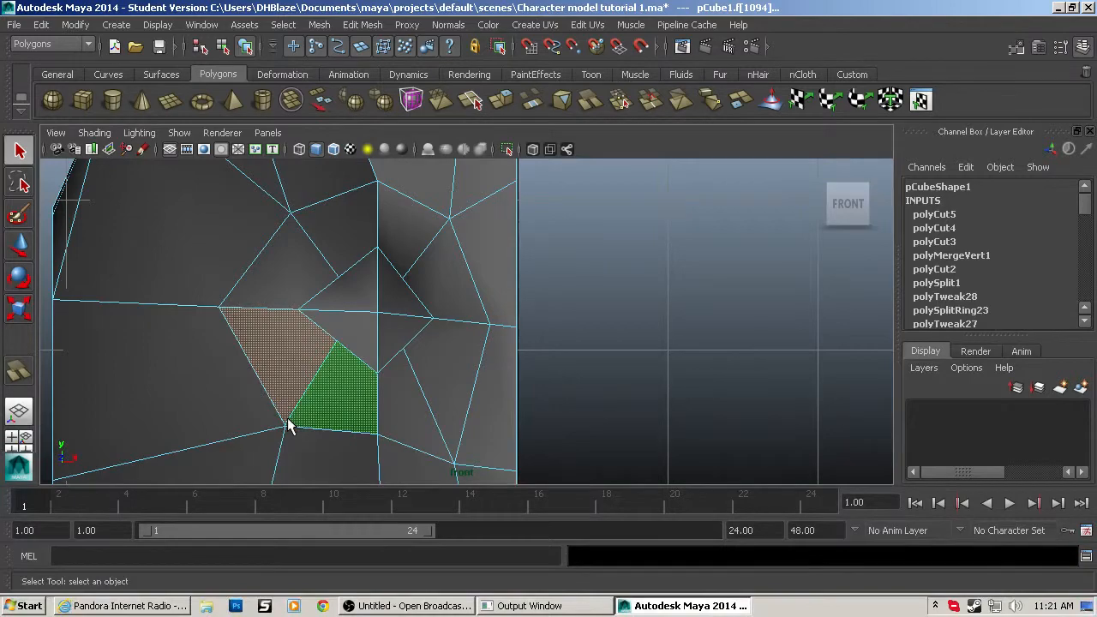
Merge the overlapping vertices where the new cut meets the lower outer corner of the eye area.
{"action": "right_click_drag", "start_coordinate": [223, 229], "coordinate": [182, 231]}
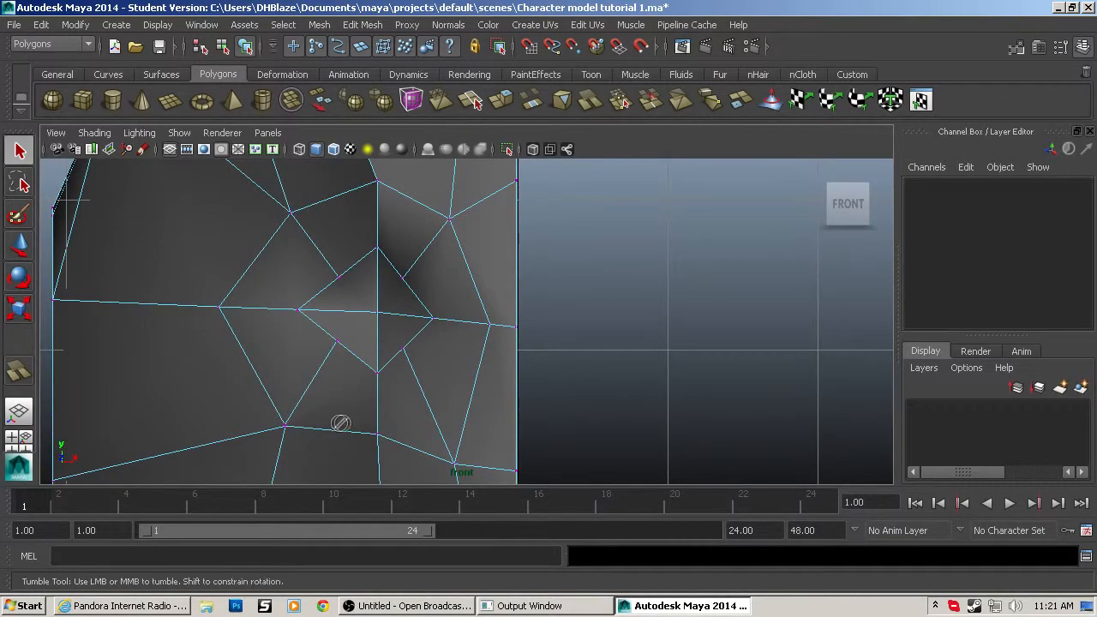
{"action": "key", "text": "space"}
{"action": "key", "text": "space"}
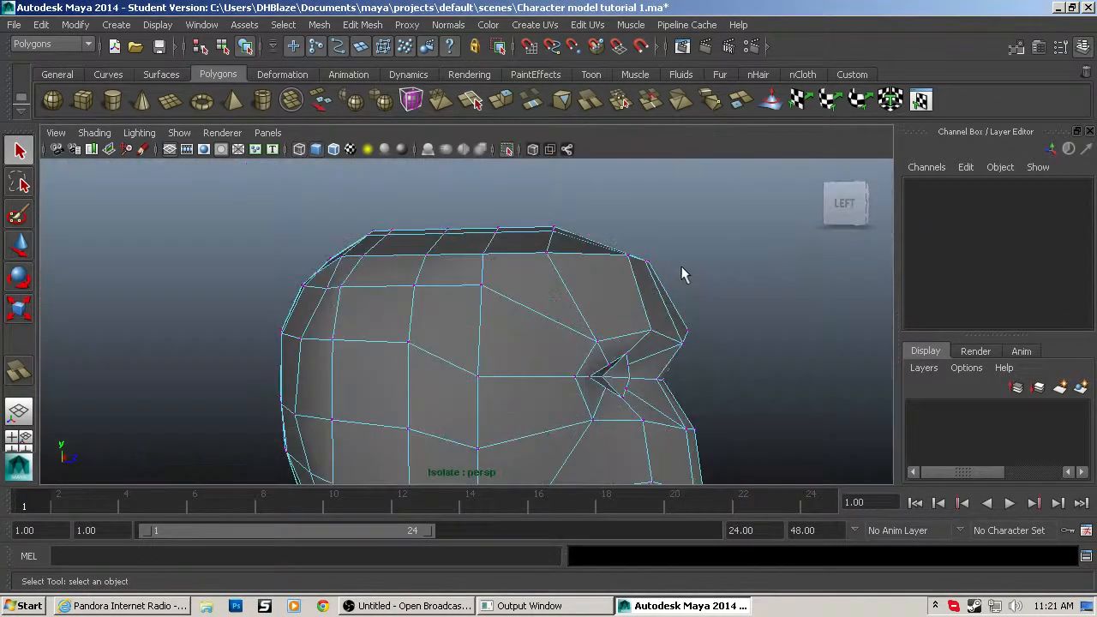
{"action": "scroll", "coordinate": [619, 330], "scroll_direction": "up", "scroll_amount": 3}
{"action": "left_click_drag", "start_coordinate": [619, 330], "coordinate": [543, 335], "text": "alt"}
{"action": "left_click_drag", "start_coordinate": [532, 394], "coordinate": [549, 412], "text": "alt"}
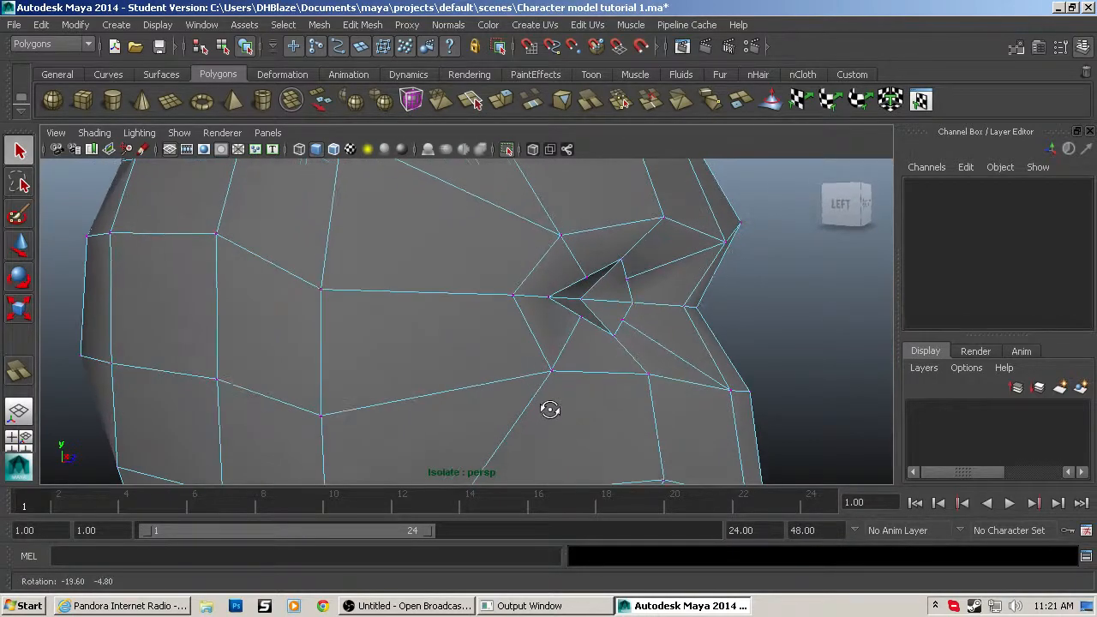
{"action": "left_click", "coordinate": [551, 371]}
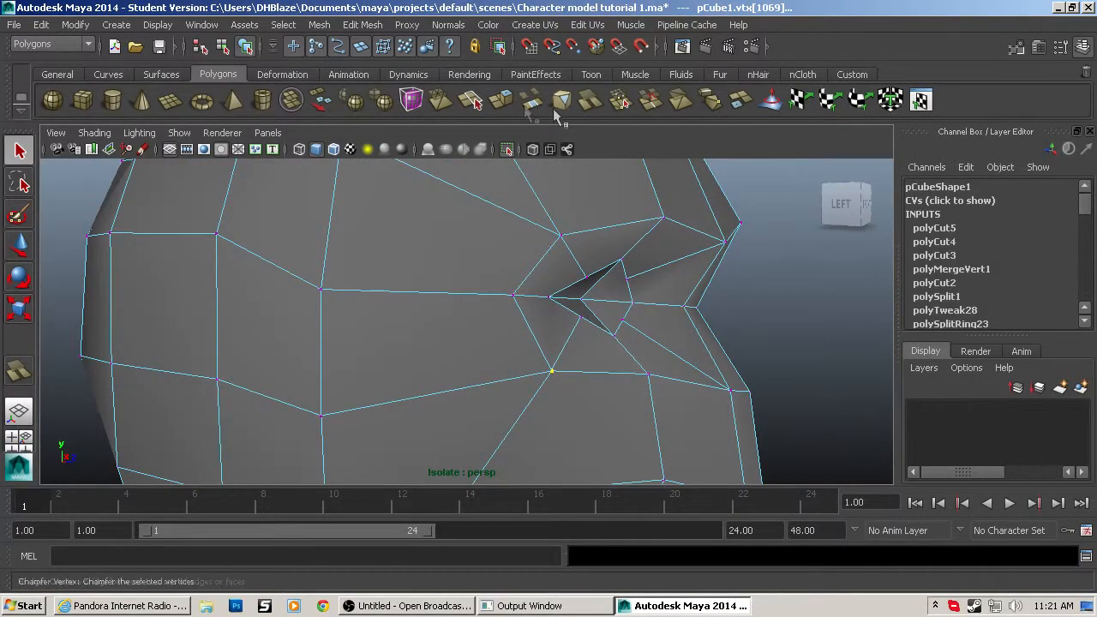
{"action": "left_click", "coordinate": [620, 100]}
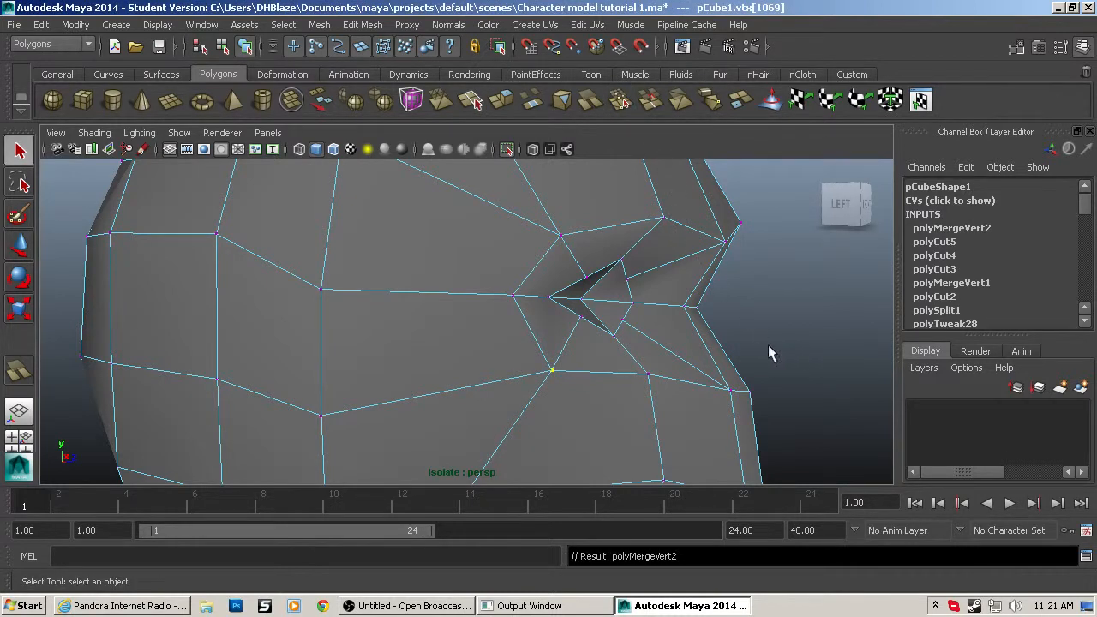
Merge the overlapping vertices at the lower and upper nose-side corners where the other two cuts end.
{"action": "left_click_drag", "start_coordinate": [769, 348], "coordinate": [691, 422], "text": "alt"}
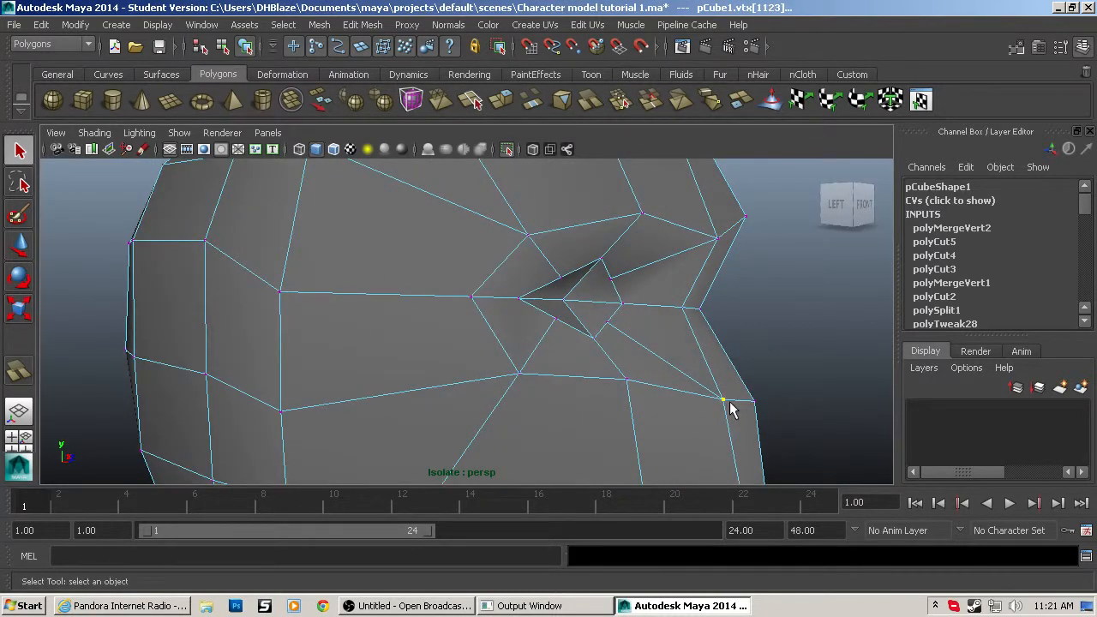
{"action": "key", "text": "g"}
{"action": "left_click", "coordinate": [720, 240]}
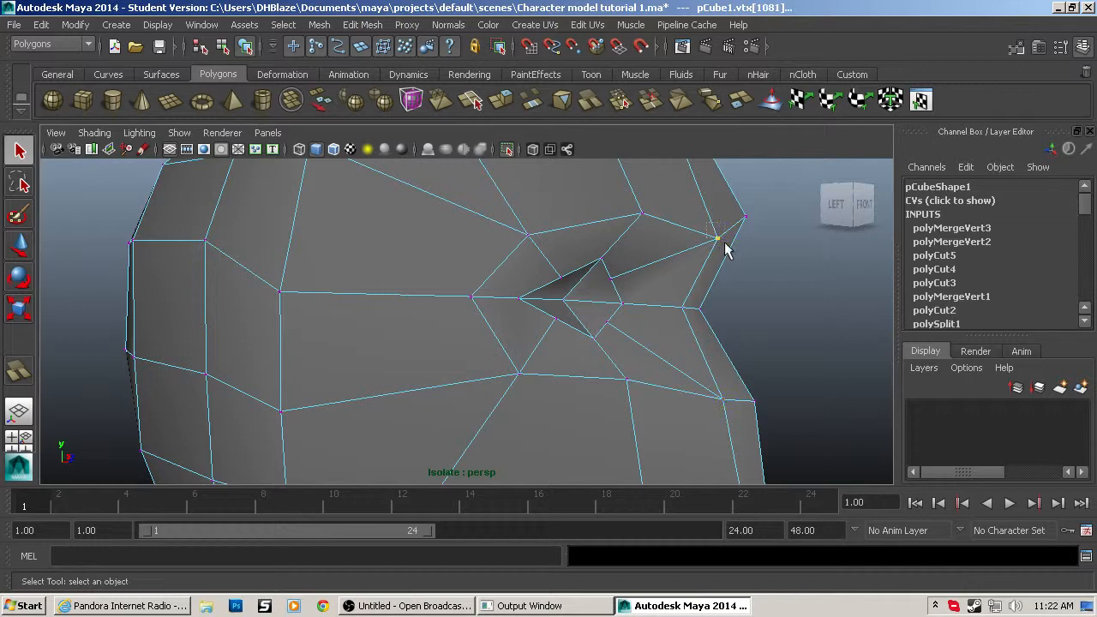
{"action": "key", "text": "g"}
{"action": "left_click_drag", "start_coordinate": [753, 257], "coordinate": [667, 271], "text": "alt"}
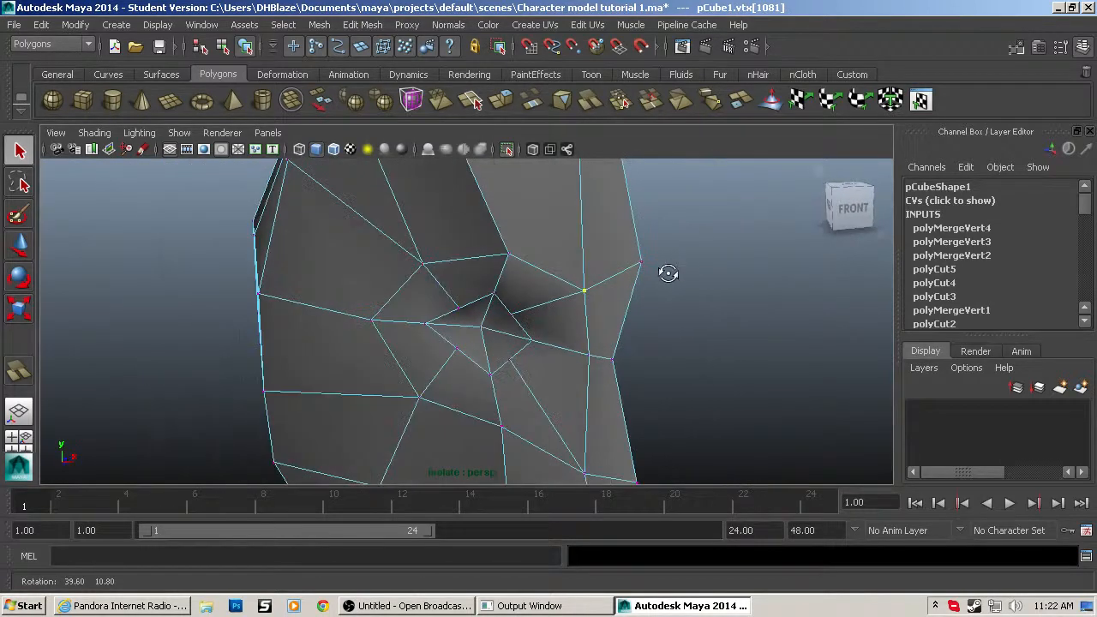
In the front view, select the four midpoint vertices of the eye diamond and scale them outward into a rounded eye outline.
{"action": "scroll", "coordinate": [534, 391], "scroll_direction": "up", "scroll_amount": 4}
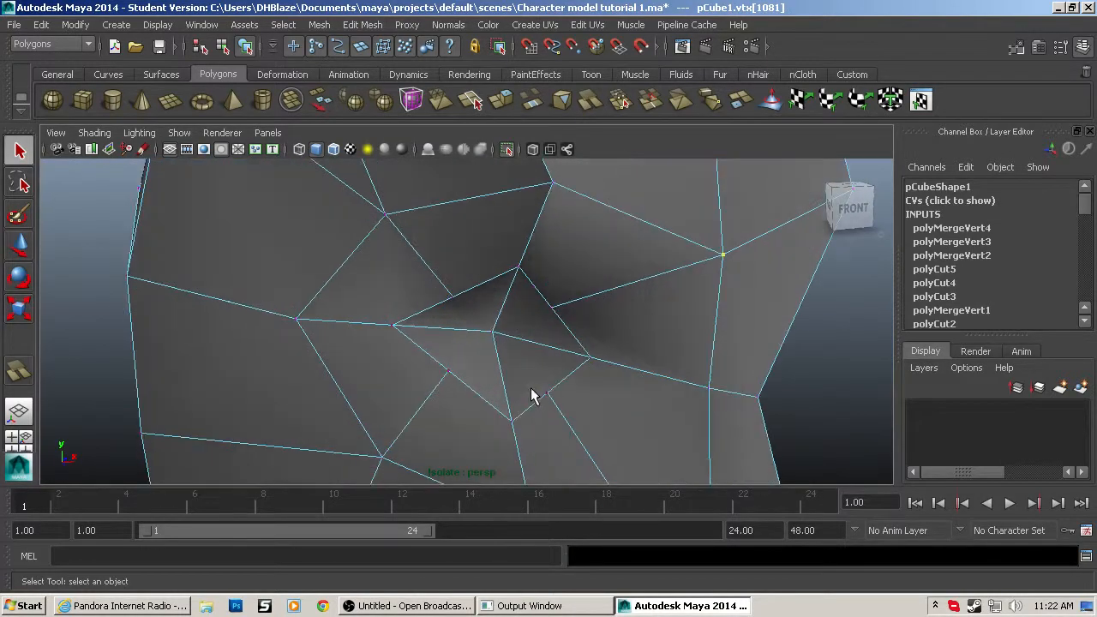
{"action": "left_click", "coordinate": [431, 311]}
{"action": "key", "text": "space"}
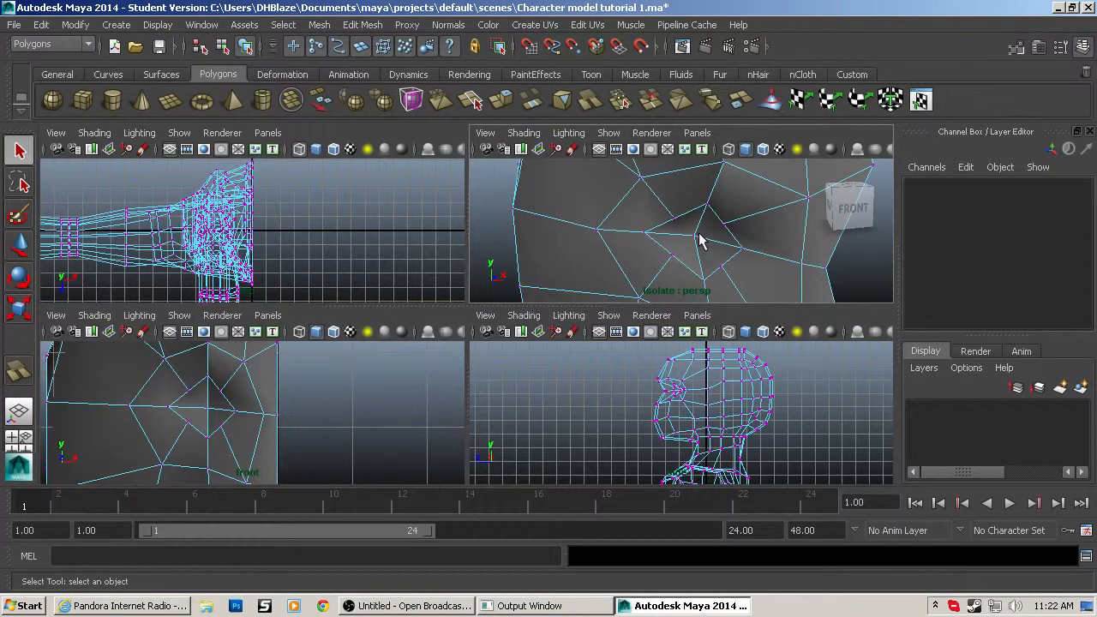
{"action": "key", "text": "space"}
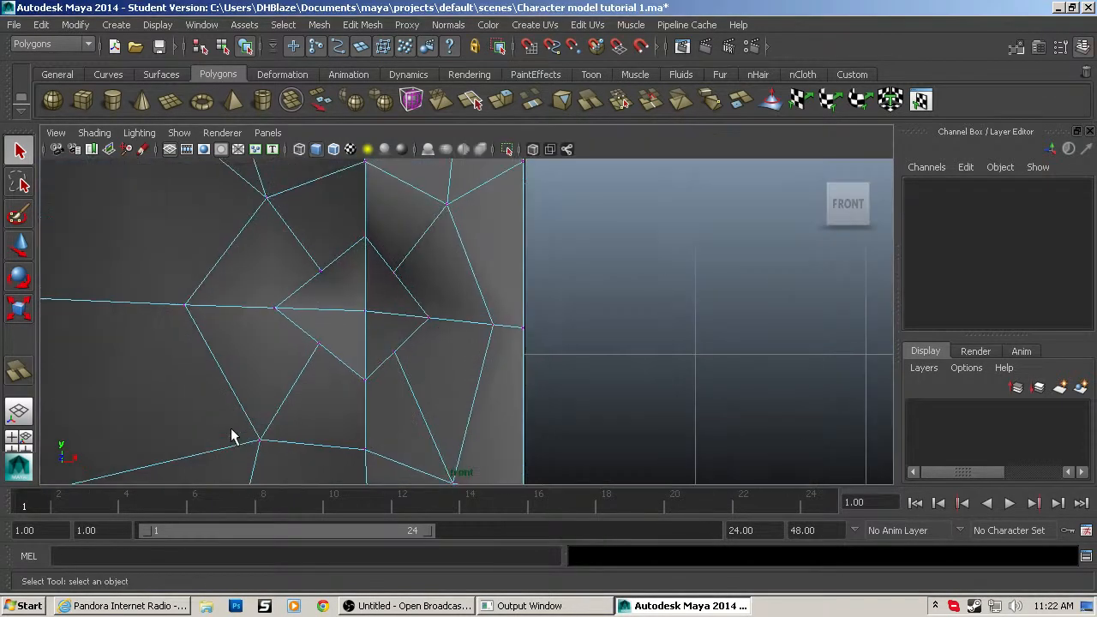
{"action": "left_click", "coordinate": [319, 346]}
{"action": "left_click", "coordinate": [392, 273], "text": "shift"}
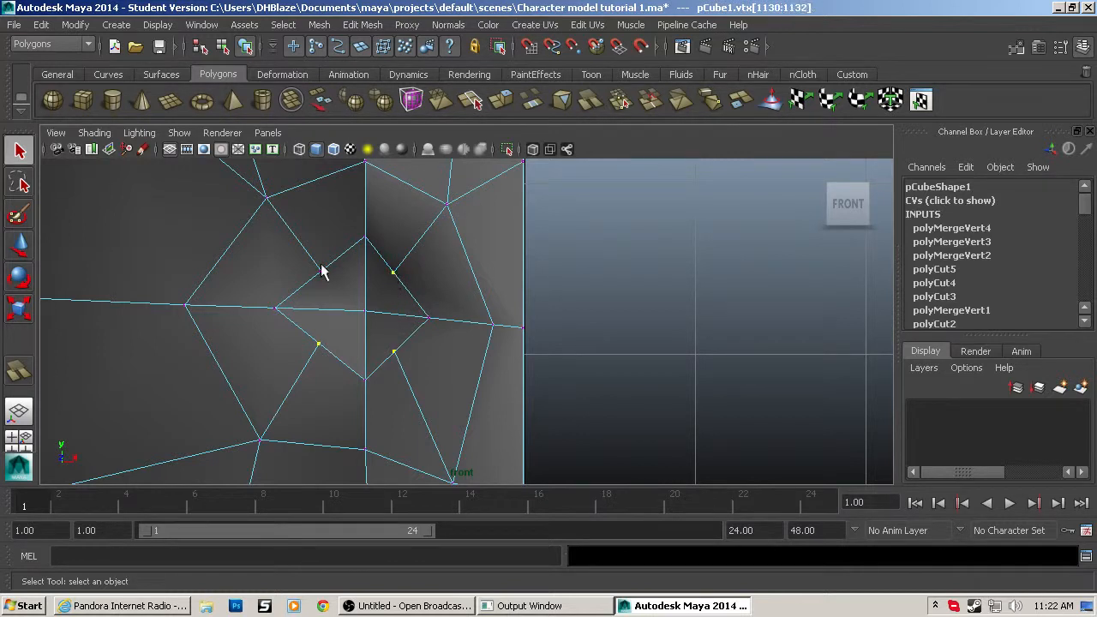
{"action": "key", "text": "r"}
{"action": "left_click_drag", "start_coordinate": [357, 311], "coordinate": [381, 315]}
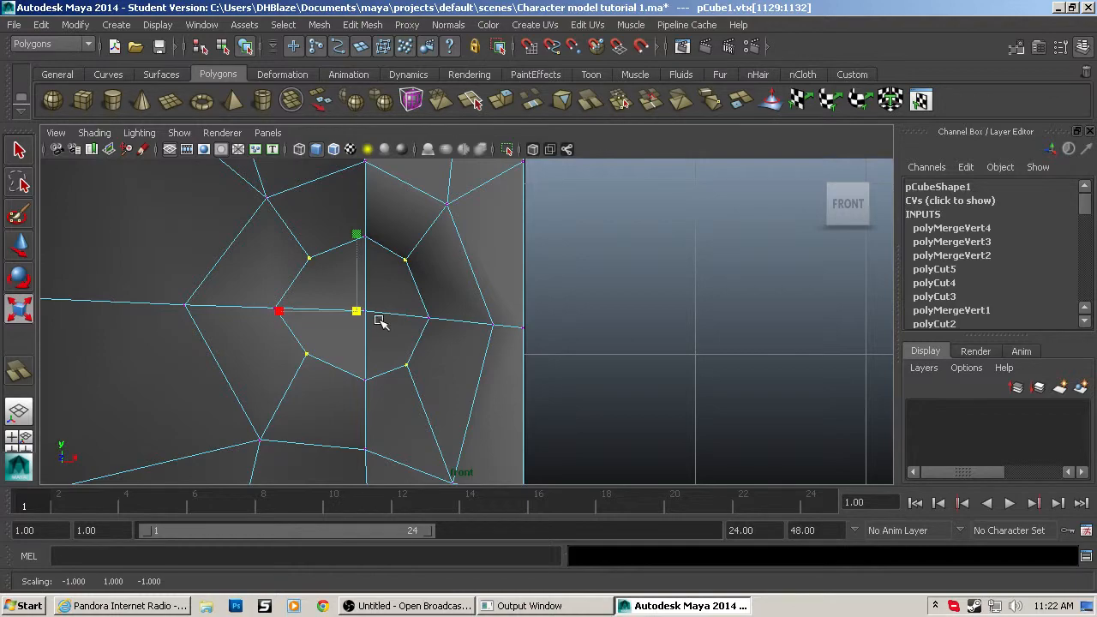
Insert two edge loops around the eye, one near the outer ring and one close to the inner eye outline.
{"action": "key", "text": "space"}
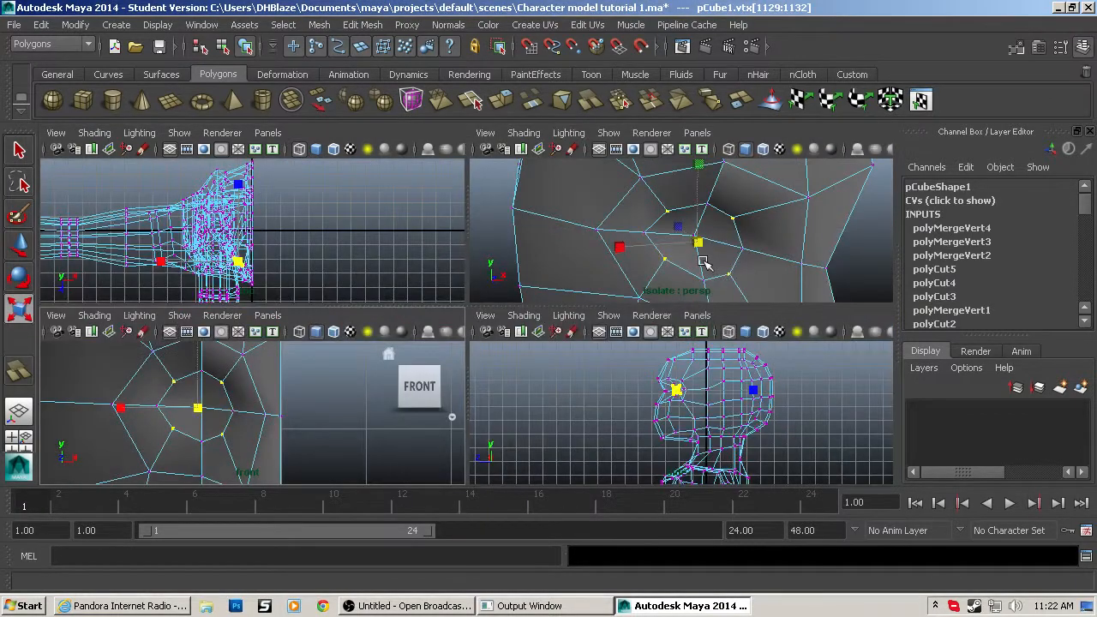
{"action": "key", "text": "space"}
{"action": "left_click_drag", "start_coordinate": [704, 261], "coordinate": [620, 358], "text": "alt"}
{"action": "scroll", "coordinate": [615, 356], "scroll_direction": "up", "scroll_amount": 3}
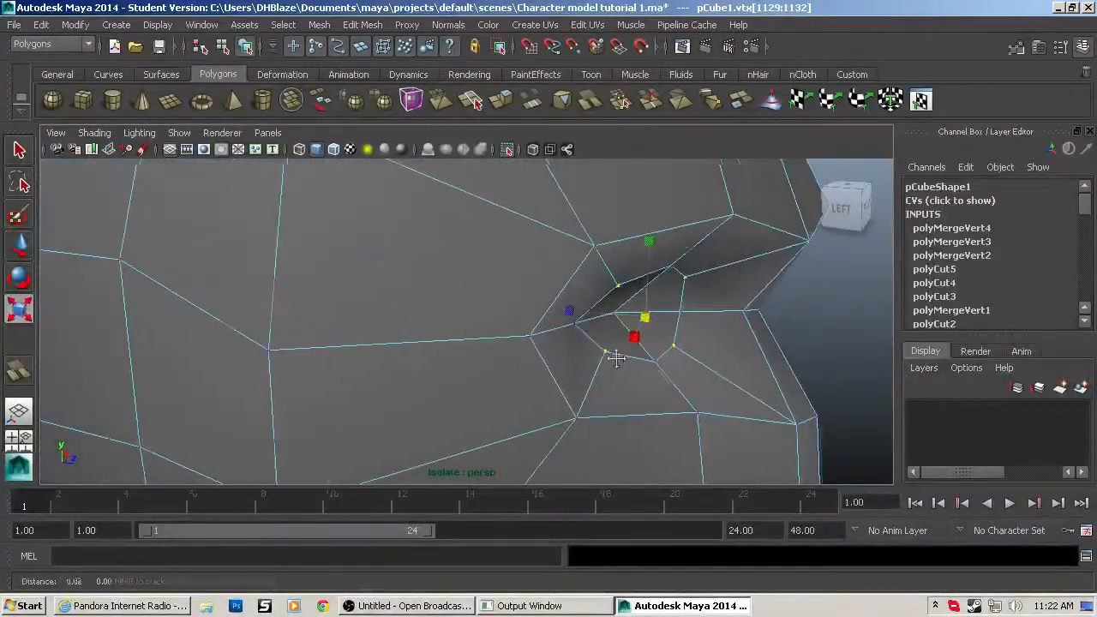
{"action": "middle_click_drag", "start_coordinate": [612, 355], "coordinate": [491, 336], "text": "alt"}
{"action": "left_click", "coordinate": [362, 25]}
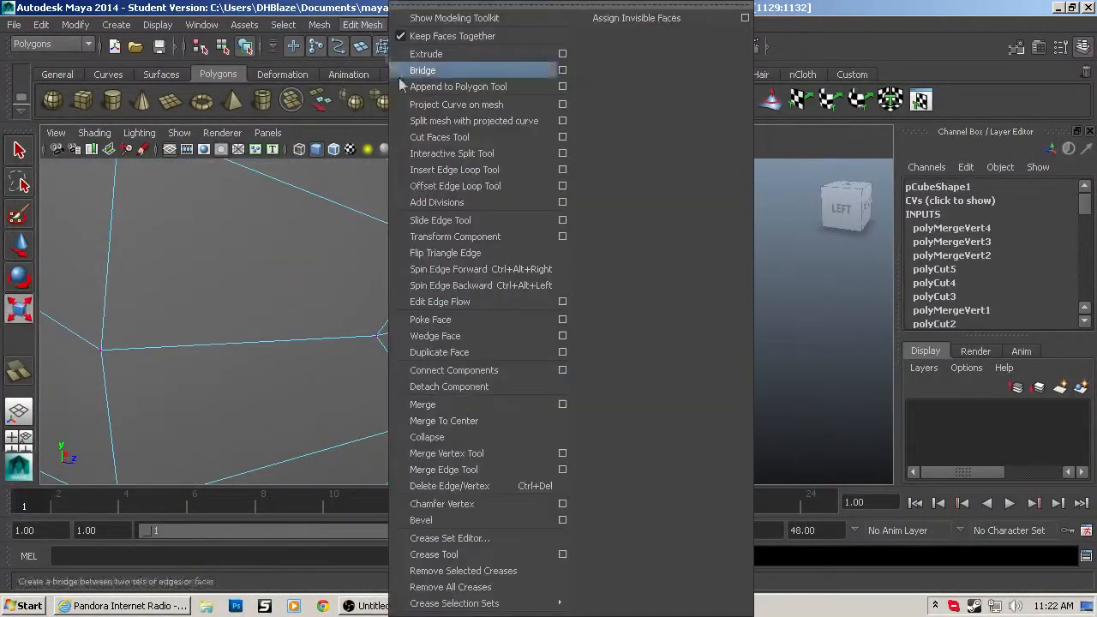
{"action": "left_click", "coordinate": [430, 170]}
{"action": "mouse_move", "coordinate": [463, 272]}
{"action": "left_mouse_down"}
{"action": "mouse_move", "coordinate": [455, 259]}
{"action": "mouse_move", "coordinate": [470, 278]}
{"action": "left_mouse_up"}
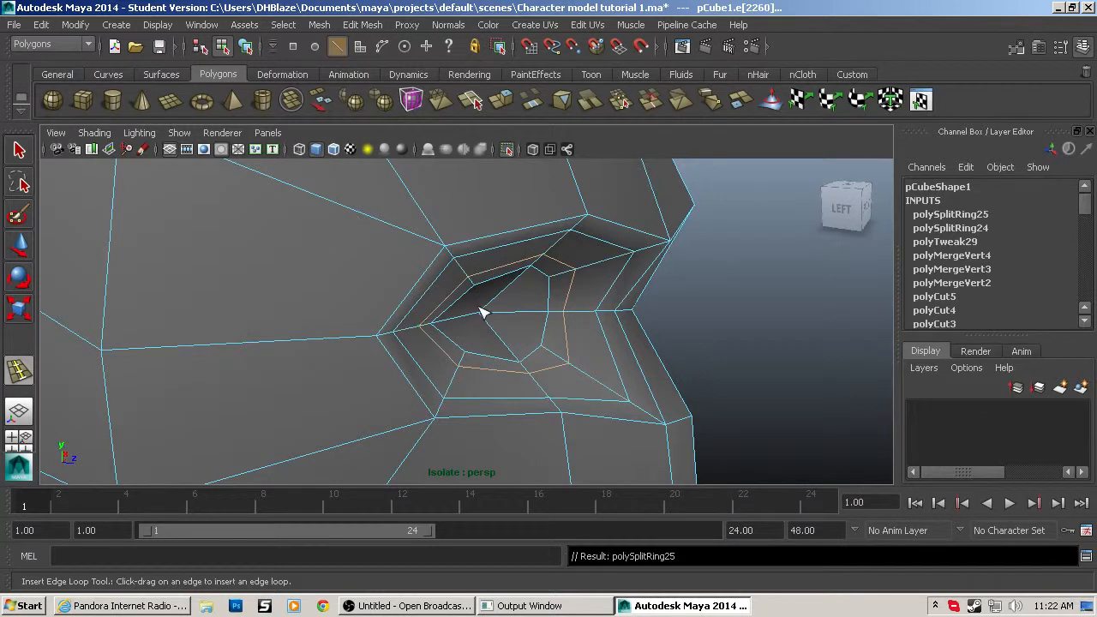
Select the four faces inside the innermost eye ring, extrude them, and move them back into the head.
{"action": "key", "text": "q"}
{"action": "key", "text": "F11"}
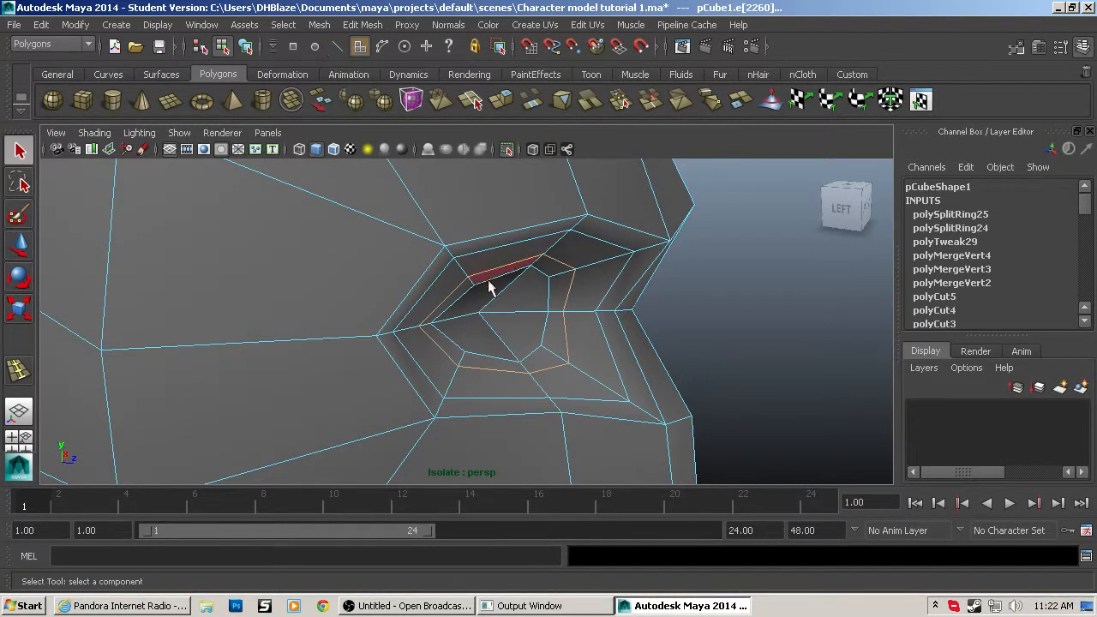
{"action": "left_click", "coordinate": [487, 297]}
{"action": "left_click", "coordinate": [517, 327], "text": "shift"}
{"action": "left_click", "coordinate": [482, 326], "text": "shift"}
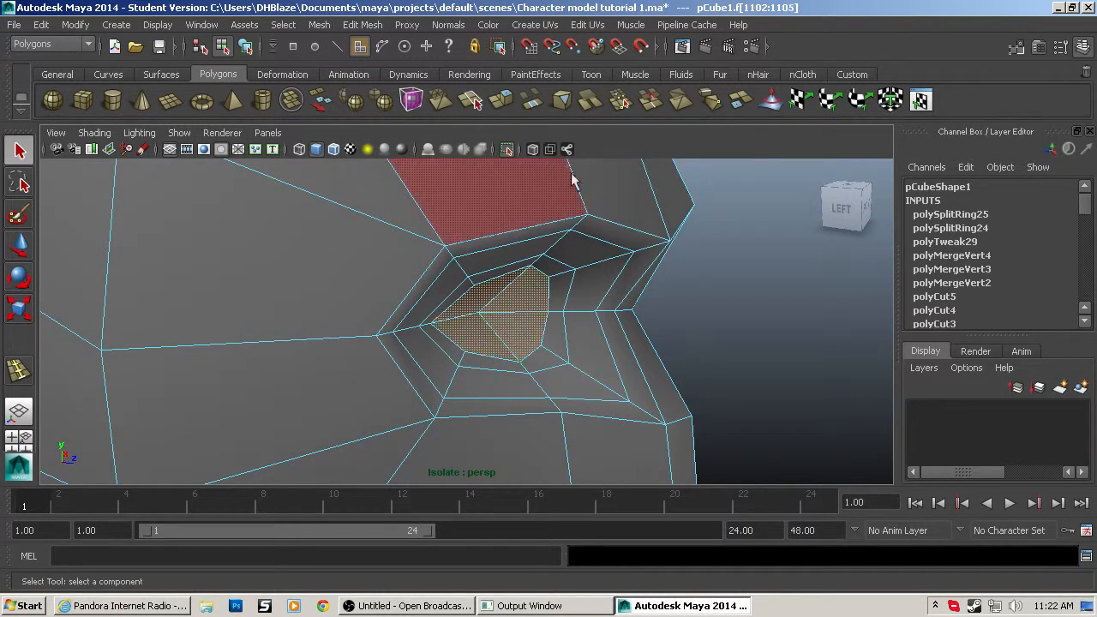
{"action": "left_click", "coordinate": [502, 99]}
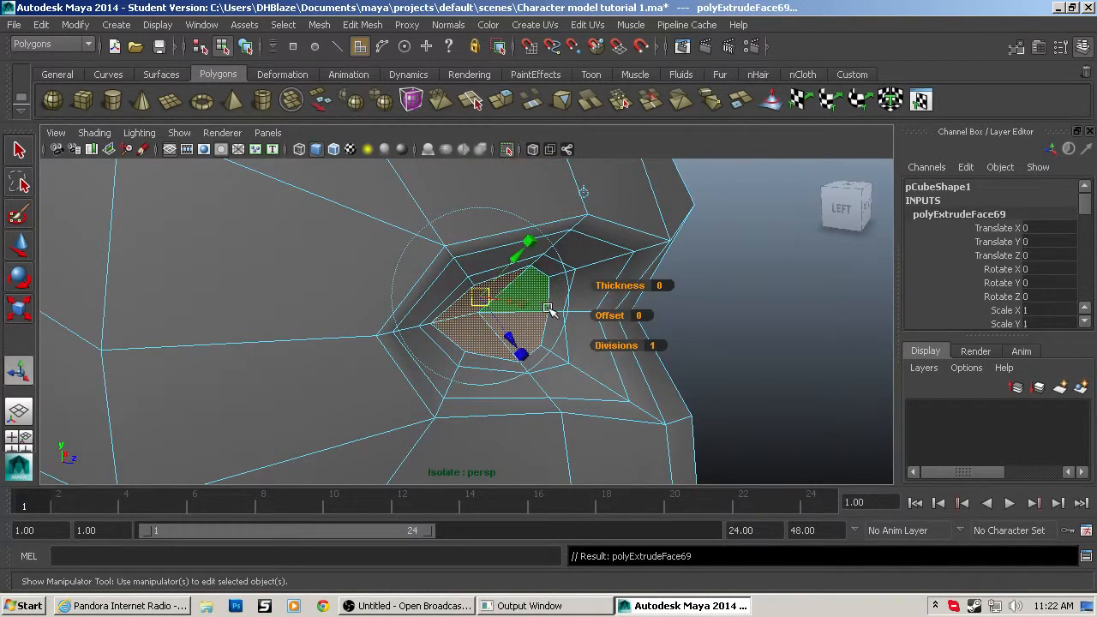
{"action": "key", "text": "w"}
{"action": "left_click_drag", "start_coordinate": [551, 318], "coordinate": [522, 318]}
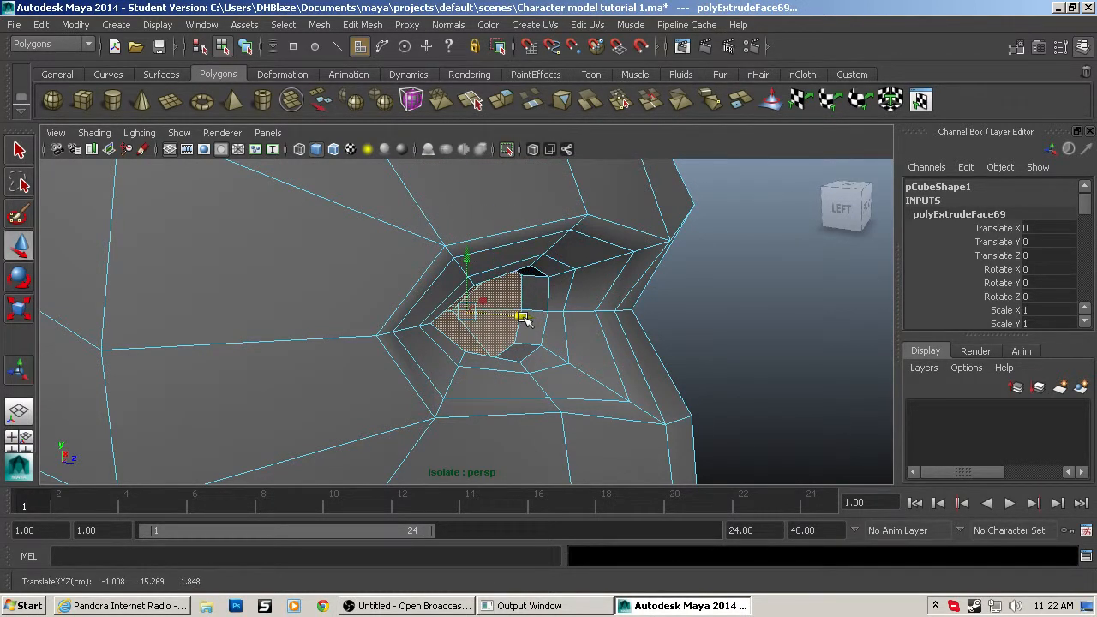
Extrude the inner eye faces a second time and move the new extrusion within the socket.
{"action": "key", "text": "ctrl+e"}
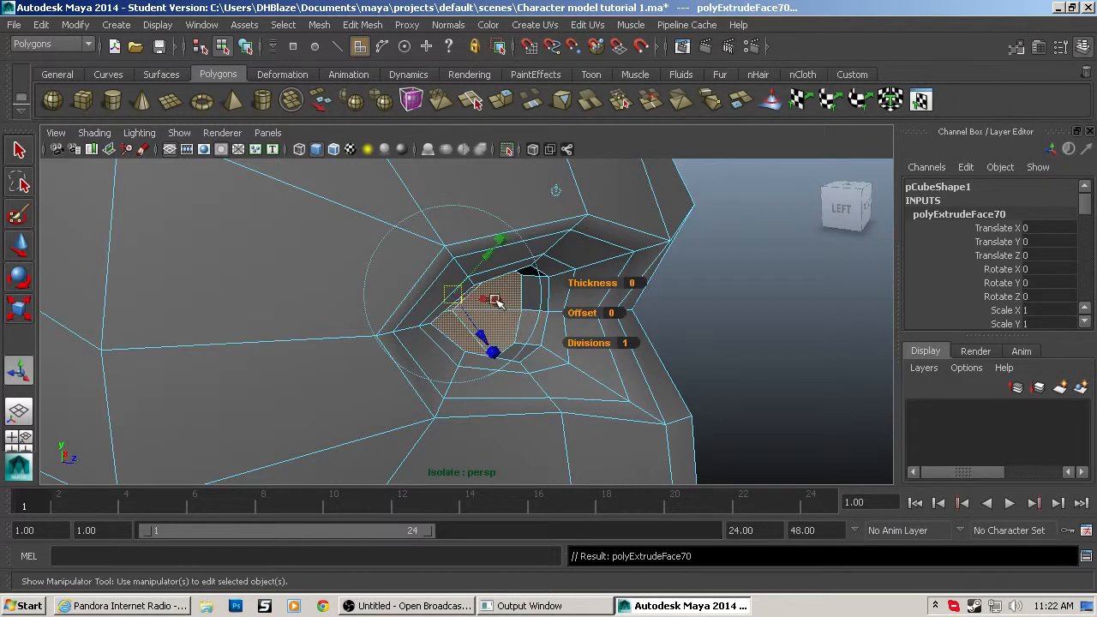
{"action": "key", "text": "w"}
{"action": "left_click_drag", "start_coordinate": [506, 314], "coordinate": [496, 292]}
{"action": "key", "text": "r"}
Extrude the inner eye faces once more, scale them up, and delete them to leave the socket open.
{"action": "key", "text": "ctrl+e"}
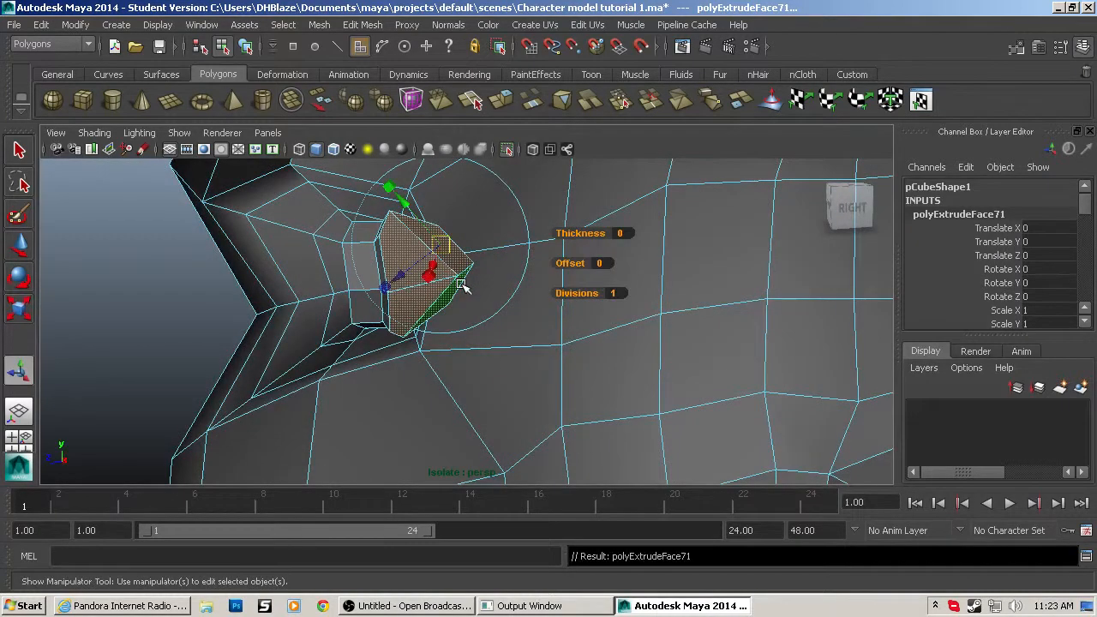
{"action": "key", "text": "r"}
{"action": "left_click_drag", "start_coordinate": [436, 275], "coordinate": [473, 272]}
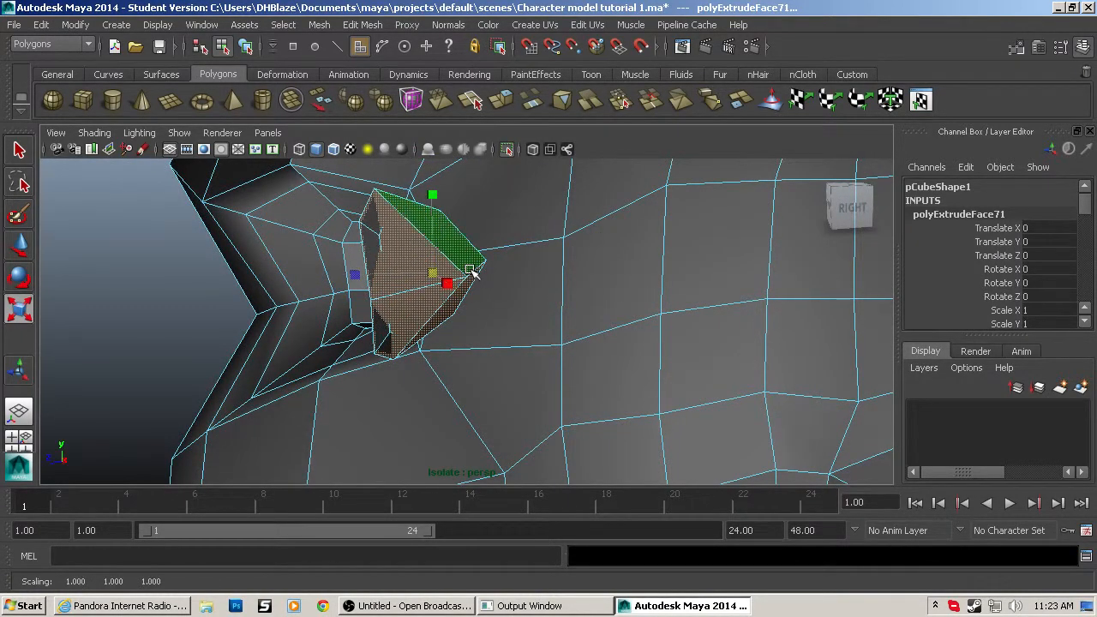
{"action": "key", "text": "Delete"}
{"action": "left_click_drag", "start_coordinate": [470, 271], "coordinate": [735, 323], "text": "alt"}
{"action": "scroll", "coordinate": [623, 371], "scroll_direction": "down", "scroll_amount": 4}
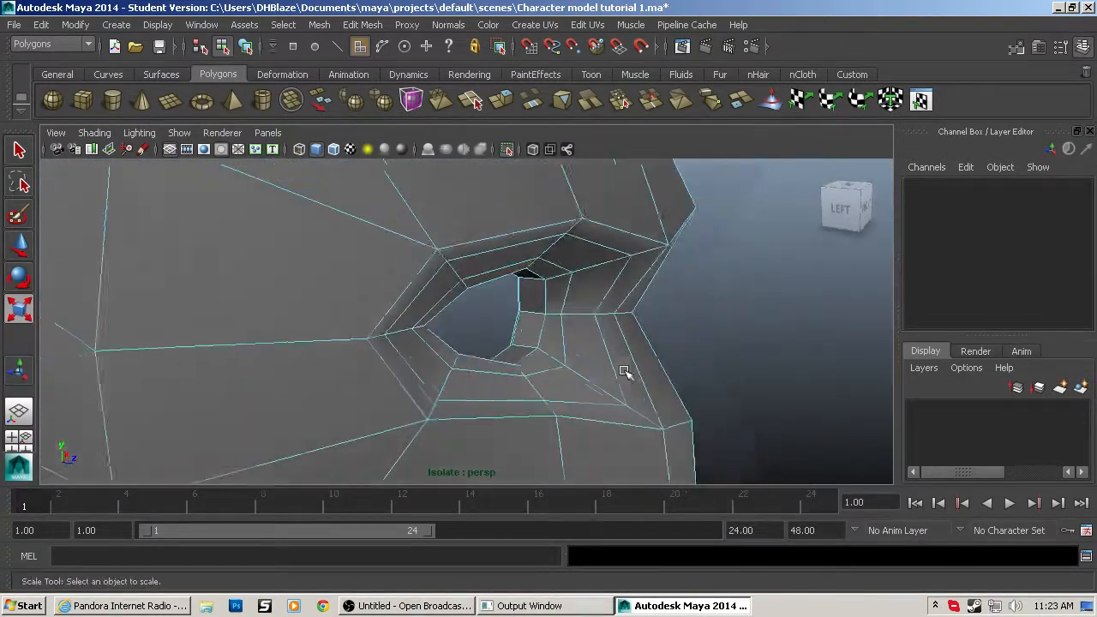
Select the upper faces of the ring around the eye opening and pull them forward to form the upper lid.
{"action": "left_click", "coordinate": [570, 273]}
{"action": "left_click", "coordinate": [472, 290], "text": "shift"}
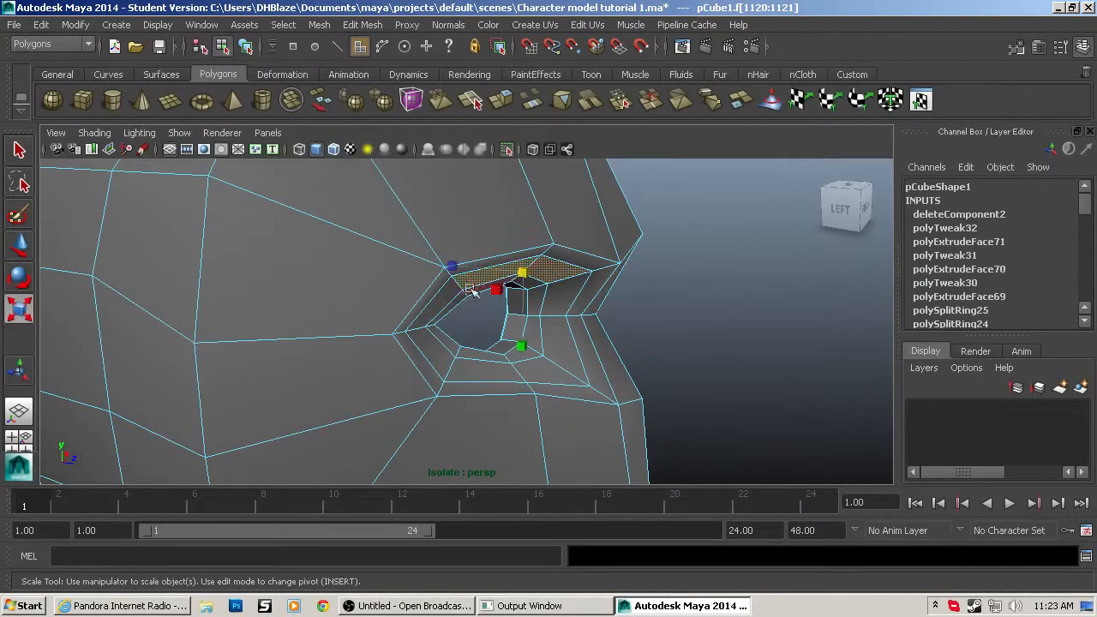
{"action": "left_click", "coordinate": [445, 299], "text": "shift"}
{"action": "key", "text": "w"}
{"action": "left_click_drag", "start_coordinate": [553, 298], "coordinate": [588, 292]}
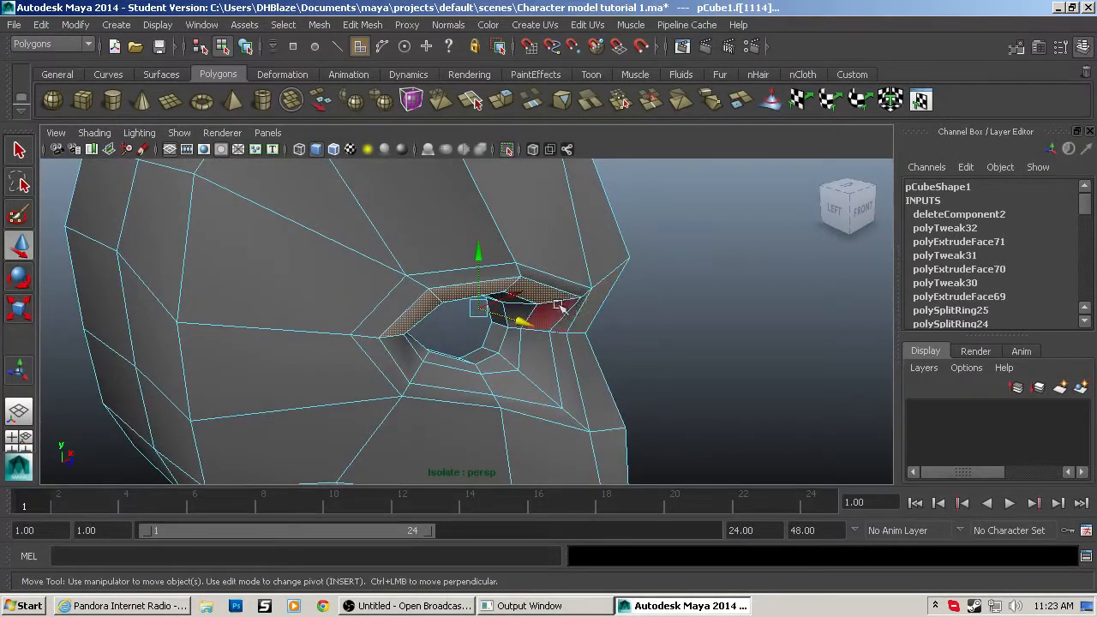
Select the outer eye ring's edges above the upper lid and raise them toward the brow.
{"action": "left_click", "coordinate": [454, 273]}
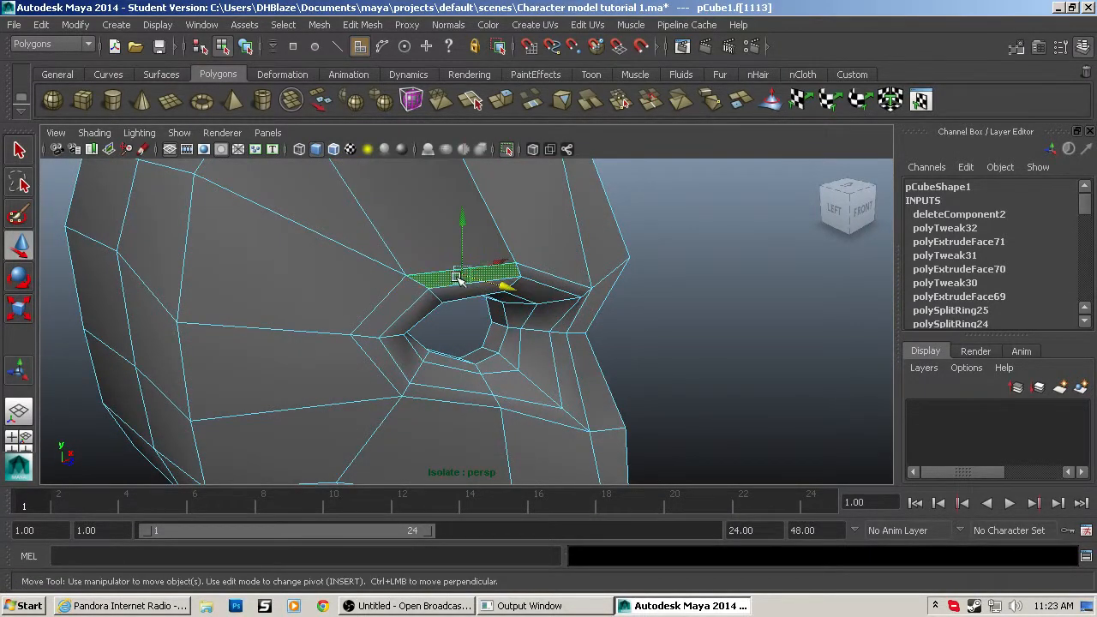
{"action": "key", "text": "F10"}
{"action": "left_click", "coordinate": [461, 273]}
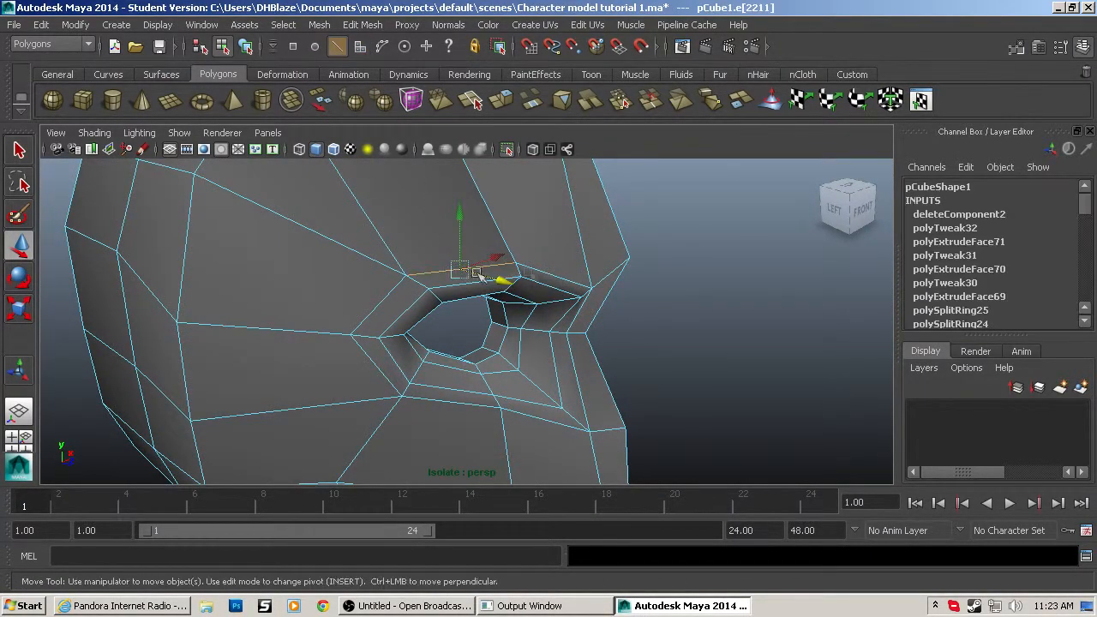
{"action": "left_click_drag", "start_coordinate": [498, 214], "coordinate": [497, 191]}
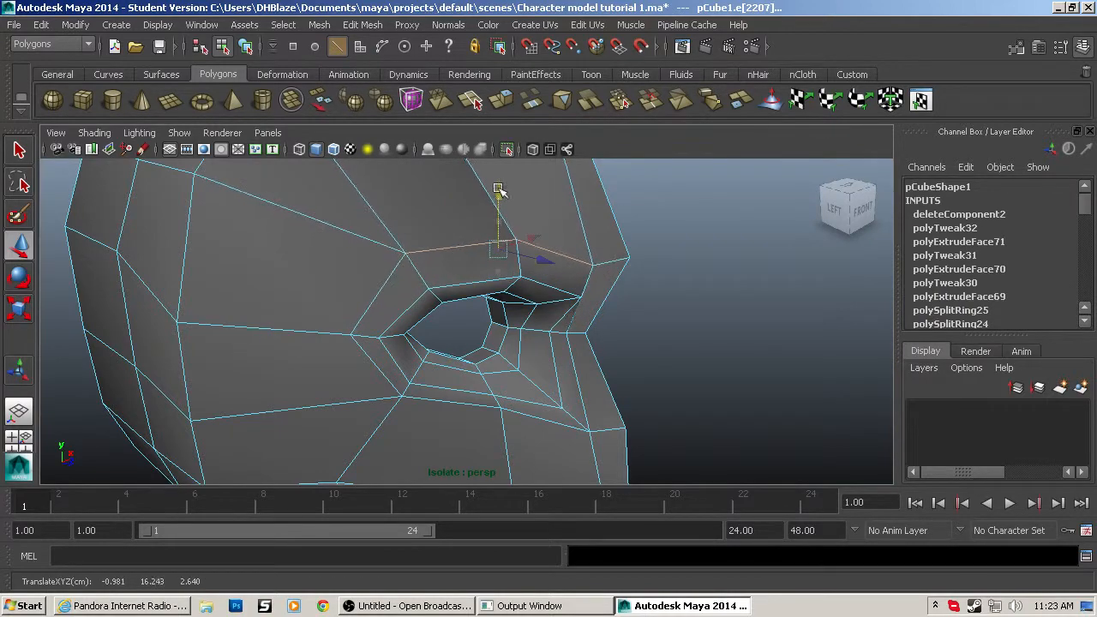
Reposition the vertices along the lower part of the outer eye ring to shape the cheek below the eye.
{"action": "left_click_drag", "start_coordinate": [553, 259], "coordinate": [671, 250], "text": "alt"}
{"action": "right_click_drag", "start_coordinate": [509, 388], "coordinate": [426, 227]}
{"action": "left_click", "coordinate": [508, 381]}
{"action": "left_click_drag", "start_coordinate": [509, 381], "coordinate": [373, 395], "text": "alt"}
{"action": "left_click", "coordinate": [460, 426]}
{"action": "left_click_drag", "start_coordinate": [463, 431], "coordinate": [497, 500]}
{"action": "left_click_drag", "start_coordinate": [528, 434], "coordinate": [592, 385]}
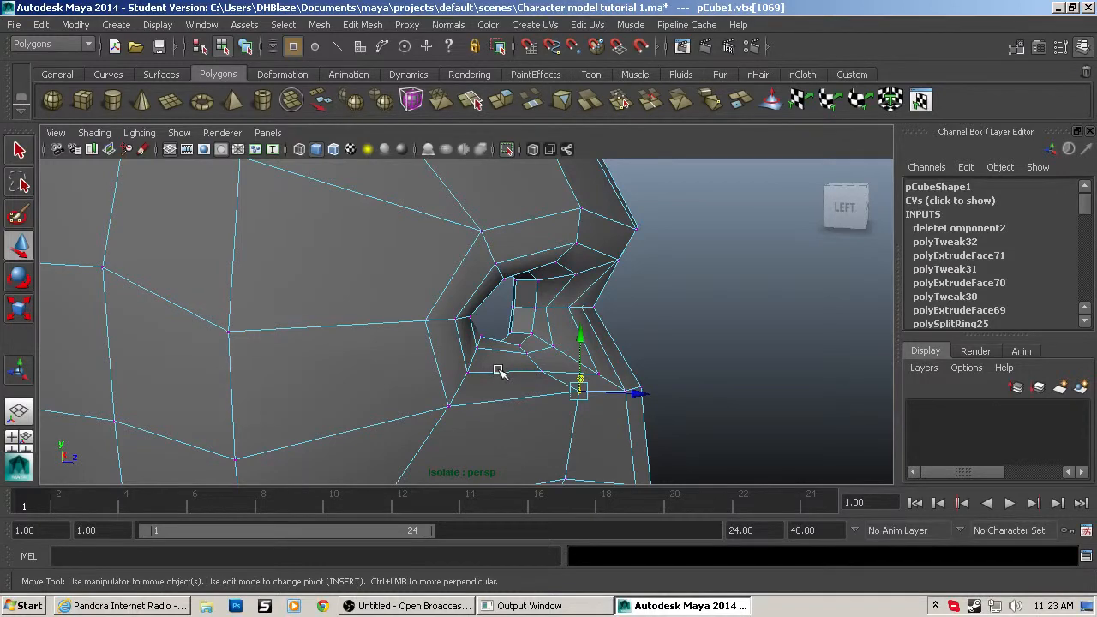
Select the eye ring's lower edges beneath the socket and shift them sideways.
{"action": "double_click", "coordinate": [499, 215]}
{"action": "left_click", "coordinate": [501, 375]}
{"action": "left_click_drag", "start_coordinate": [515, 381], "coordinate": [614, 358], "text": "alt"}
{"action": "left_click_drag", "start_coordinate": [574, 326], "coordinate": [445, 369], "text": "alt"}
{"action": "left_click_drag", "start_coordinate": [467, 413], "coordinate": [372, 390]}
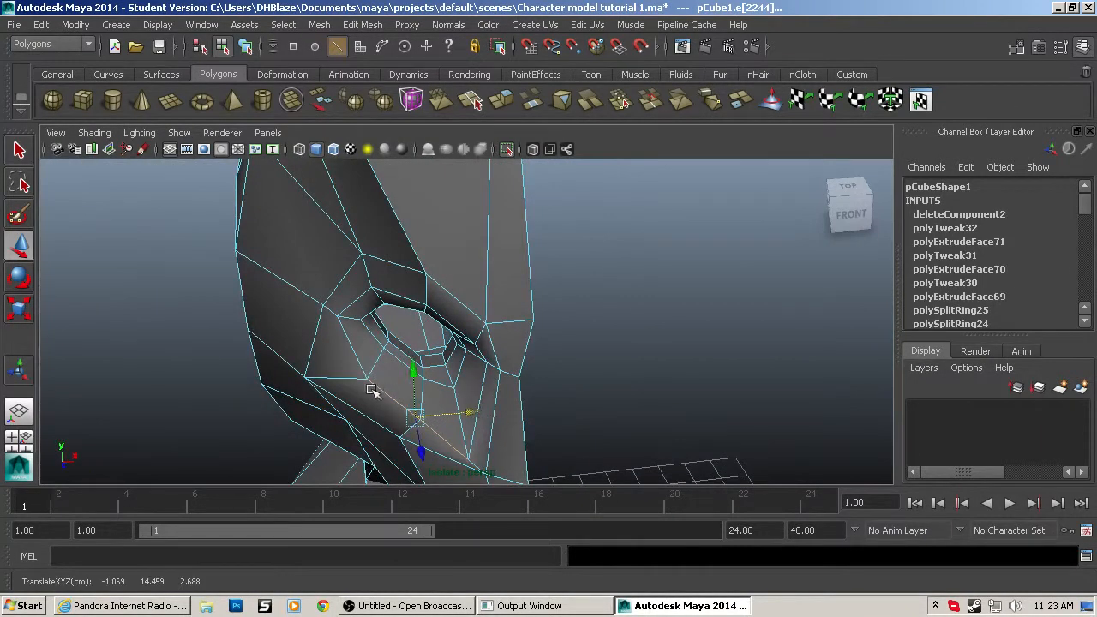
Move the individual vertices beneath the eye outward toward the side of the face and adjust the inner one's height.
{"action": "key", "text": "F9"}
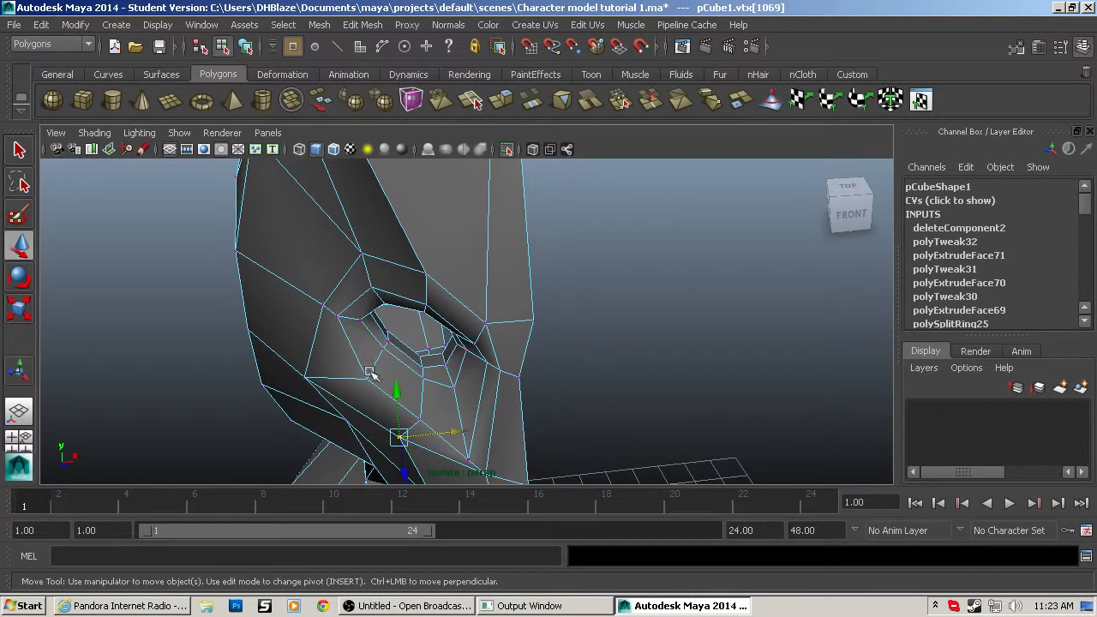
{"action": "left_click", "coordinate": [366, 381]}
{"action": "left_click_drag", "start_coordinate": [422, 378], "coordinate": [397, 379]}
{"action": "left_click", "coordinate": [400, 436]}
{"action": "left_click_drag", "start_coordinate": [472, 417], "coordinate": [456, 416]}
{"action": "left_click", "coordinate": [467, 461]}
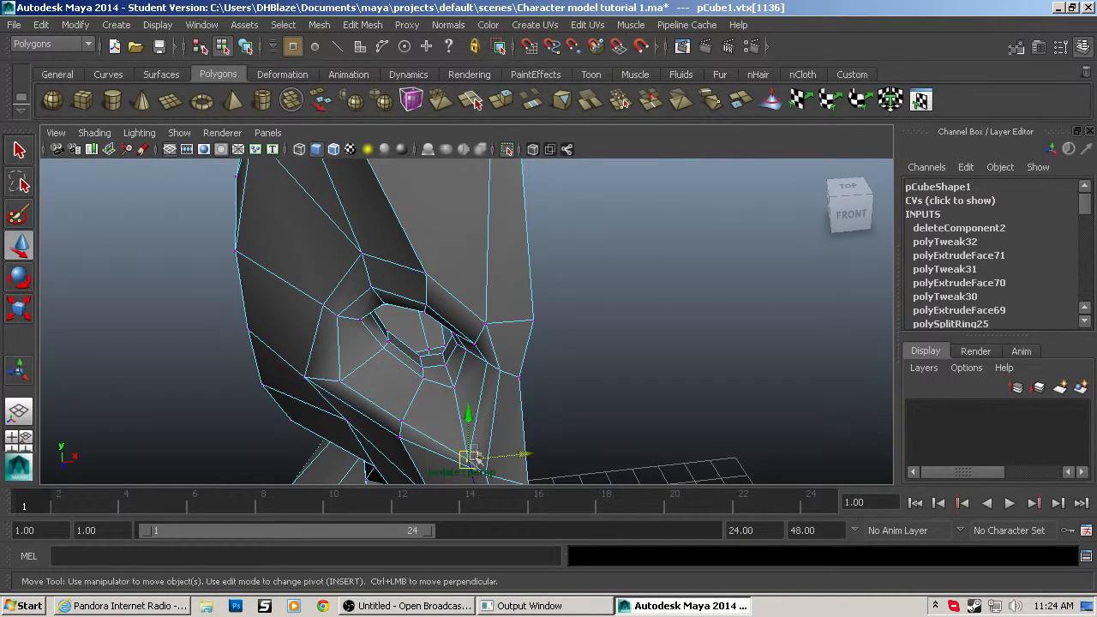
{"action": "left_click_drag", "start_coordinate": [468, 461], "coordinate": [505, 287], "text": "alt"}
{"action": "left_click", "coordinate": [459, 341]}
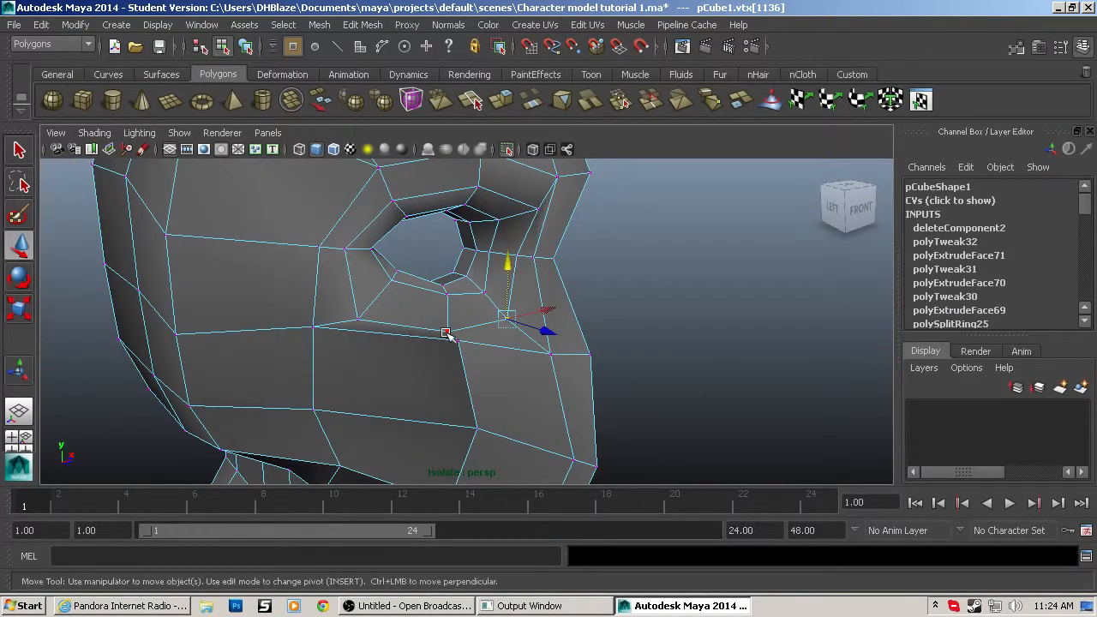
Adjust the cheek and jaw vertices below the eye, moving the lower jaw vertex outward.
{"action": "left_click_drag", "start_coordinate": [452, 272], "coordinate": [460, 436], "text": "alt"}
{"action": "left_click", "coordinate": [324, 431]}
{"action": "left_click", "coordinate": [505, 433]}
{"action": "left_click_drag", "start_coordinate": [507, 409], "coordinate": [523, 491]}
{"action": "left_click", "coordinate": [553, 474]}
{"action": "left_click_drag", "start_coordinate": [448, 423], "coordinate": [360, 433], "text": "alt"}
{"action": "left_click", "coordinate": [361, 431]}
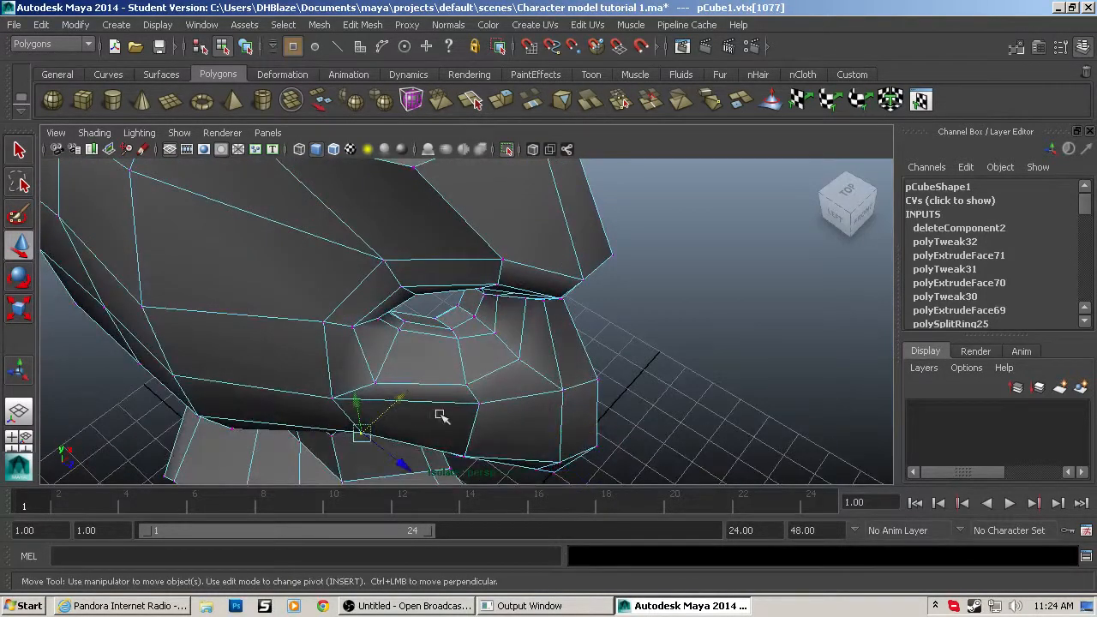
{"action": "left_click_drag", "start_coordinate": [406, 393], "coordinate": [384, 417]}
Adjust the remaining lower-face vertices and move the front centre vertex at mouth level along the depth axis.
{"action": "mouse_move", "coordinate": [446, 442]}
{"action": "left_mouse_down", "text": "alt"}
{"action": "mouse_move", "coordinate": [507, 370]}
{"action": "mouse_move", "coordinate": [485, 383]}
{"action": "mouse_move", "coordinate": [501, 439]}
{"action": "mouse_move", "coordinate": [446, 469]}
{"action": "mouse_move", "coordinate": [466, 436]}
{"action": "mouse_move", "coordinate": [448, 444]}
{"action": "left_mouse_up", "text": "alt"}
{"action": "left_click", "coordinate": [493, 435]}
{"action": "middle_click_drag", "start_coordinate": [452, 440], "coordinate": [460, 432], "text": "alt"}
{"action": "left_click_drag", "start_coordinate": [461, 432], "coordinate": [575, 434], "text": "alt"}
{"action": "left_click", "coordinate": [581, 430]}
{"action": "left_click_drag", "start_coordinate": [619, 463], "coordinate": [669, 427]}
{"action": "scroll", "coordinate": [604, 363], "scroll_direction": "down", "scroll_amount": 5}
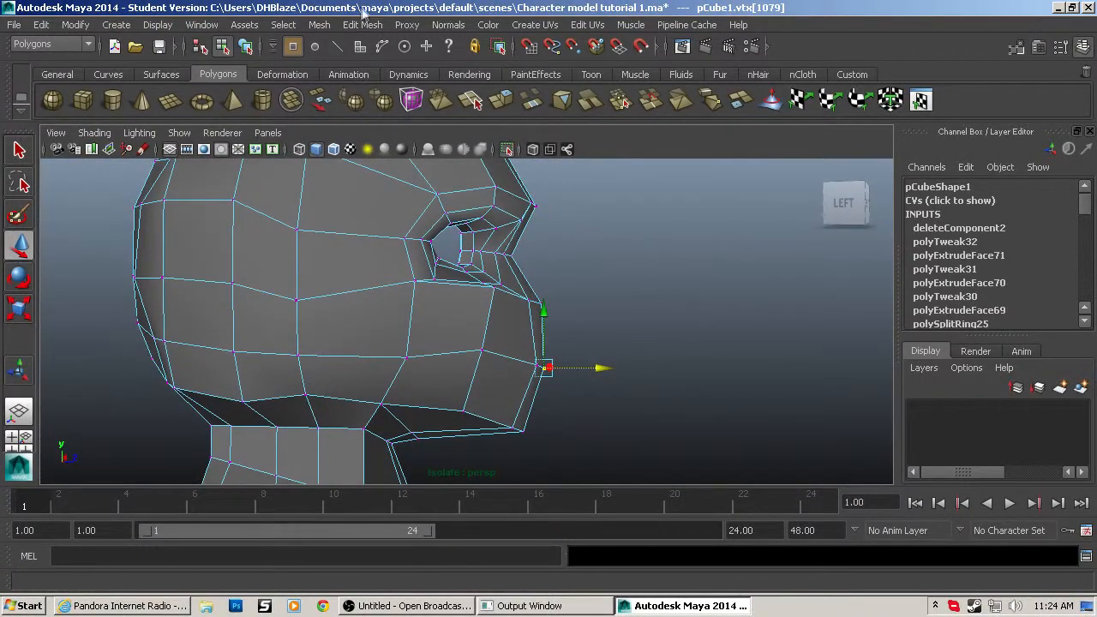
Cut a mouth outline with the Interactive Split Tool, from the front centre line around the mouth corner and back below.
{"action": "left_click", "coordinate": [363, 24]}
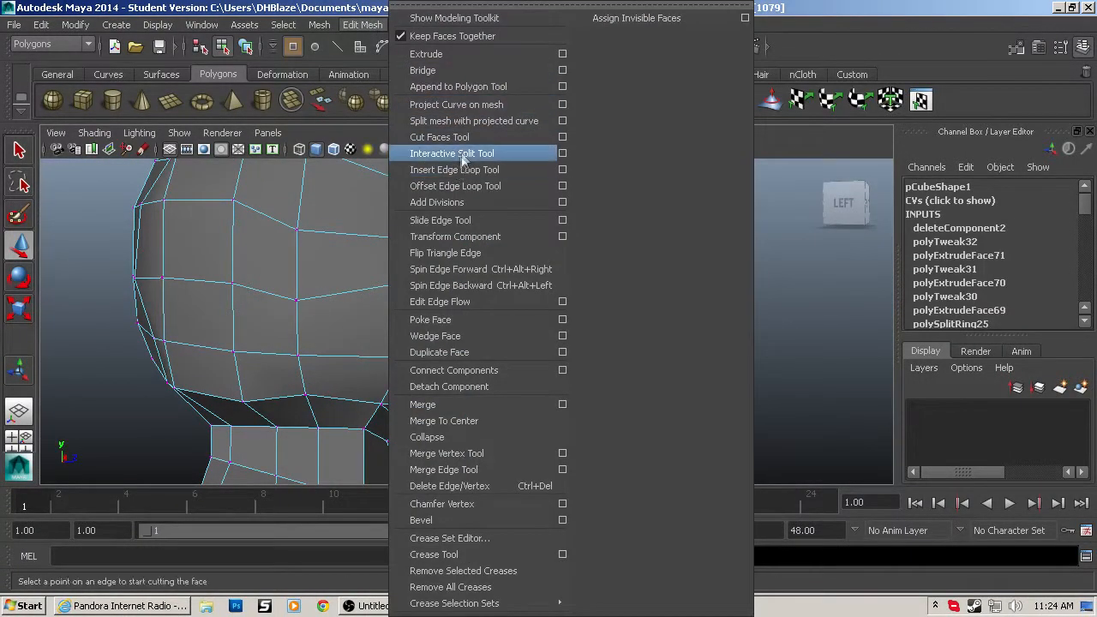
{"action": "left_click", "coordinate": [452, 161]}
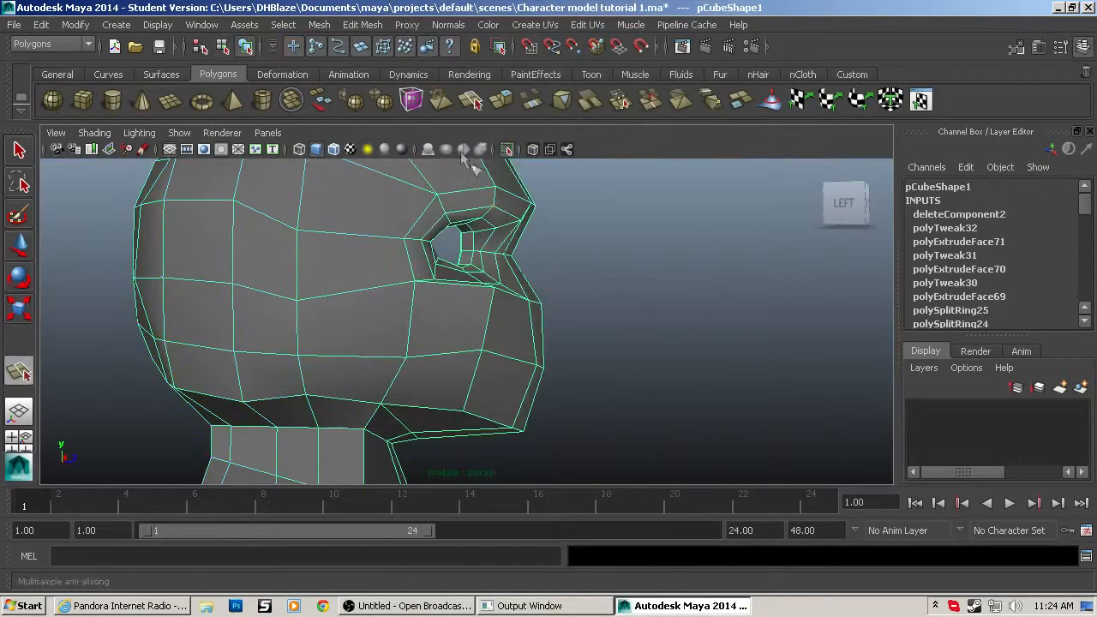
{"action": "left_click", "coordinate": [537, 334]}
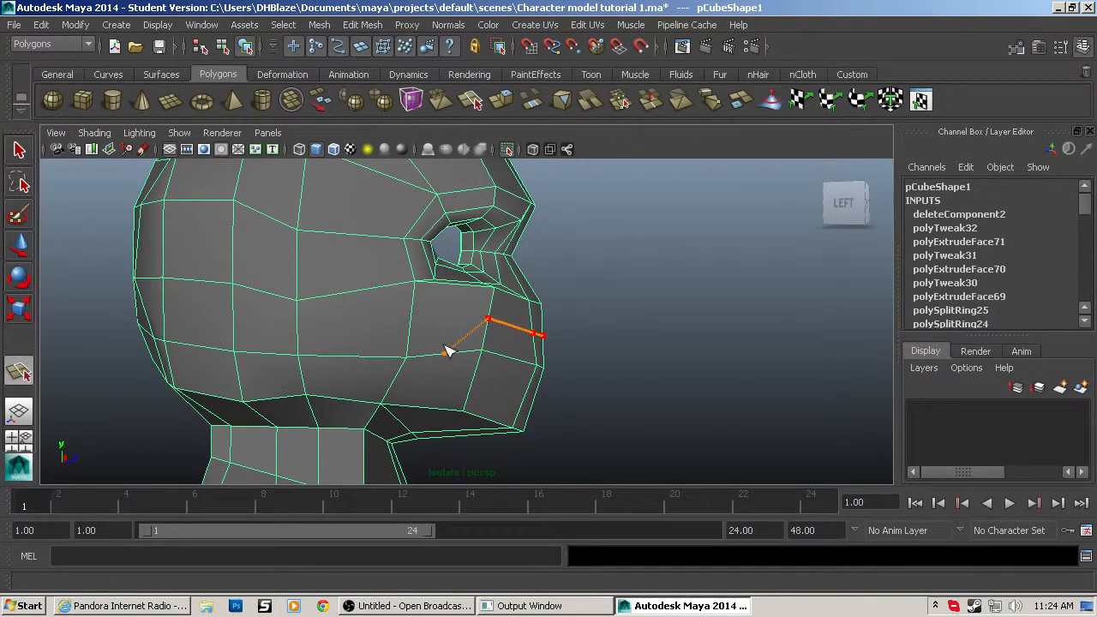
{"action": "left_click", "coordinate": [473, 380]}
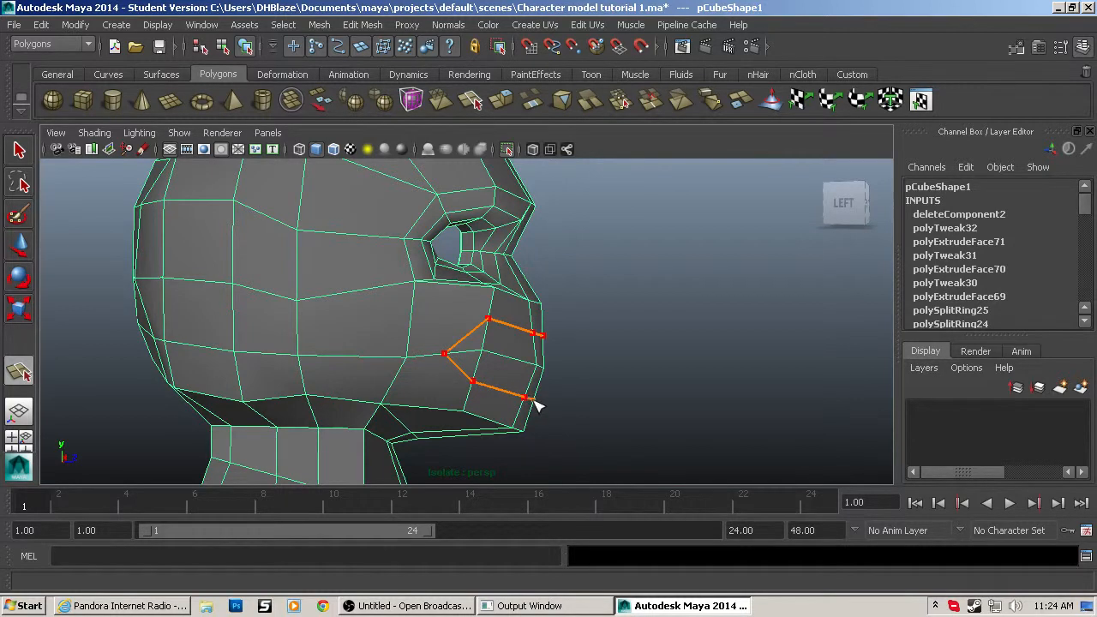
{"action": "key", "text": "w"}
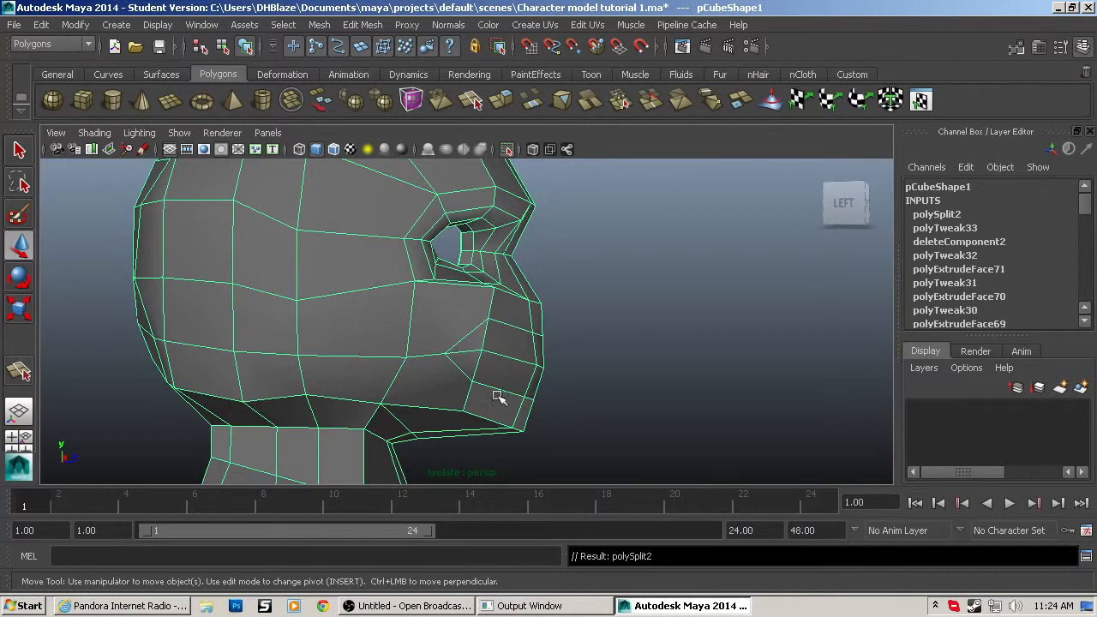
Split edges from the mouth outline to the jaw corner below and to the outer corner beneath the eye.
{"action": "key", "text": "g"}
{"action": "left_click", "coordinate": [460, 370]}
{"action": "left_click", "coordinate": [383, 406]}
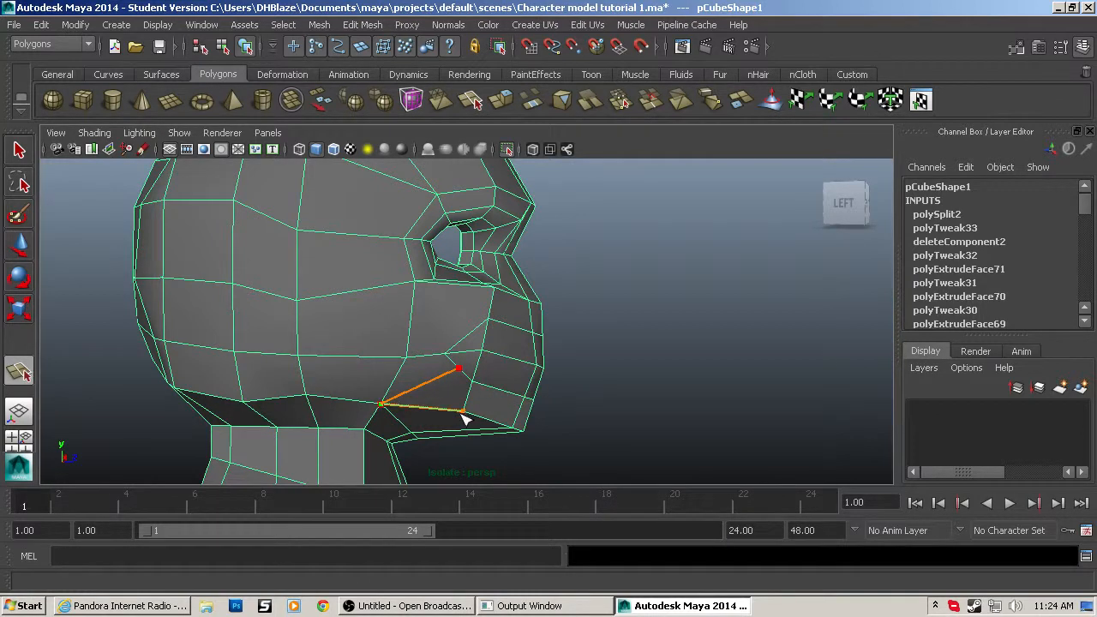
{"action": "key", "text": "Return"}
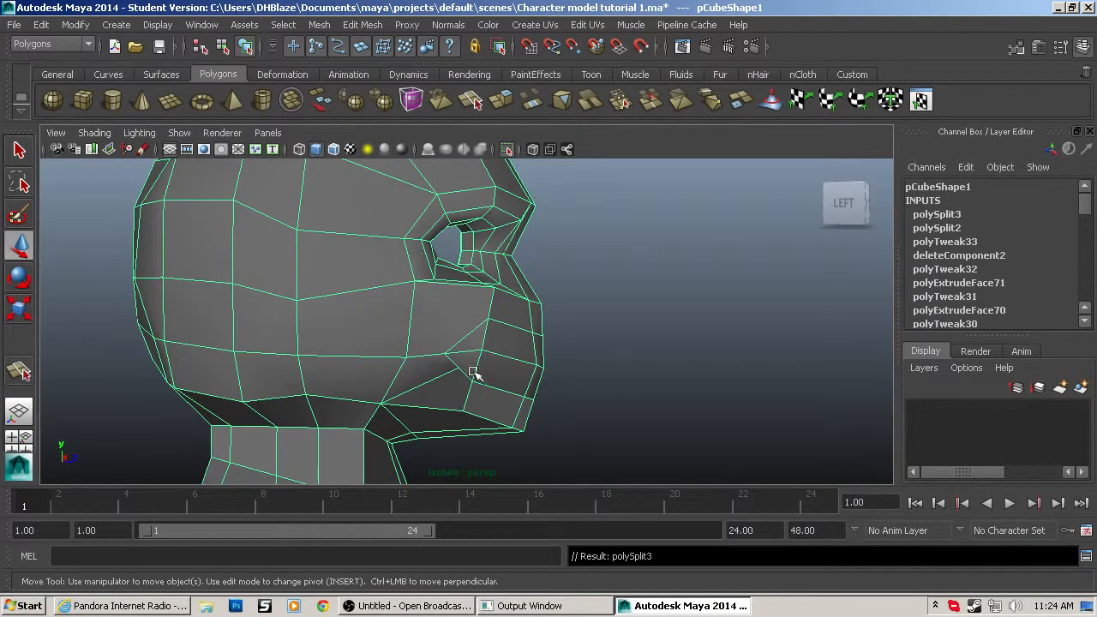
{"action": "key", "text": "g"}
{"action": "left_click", "coordinate": [467, 334]}
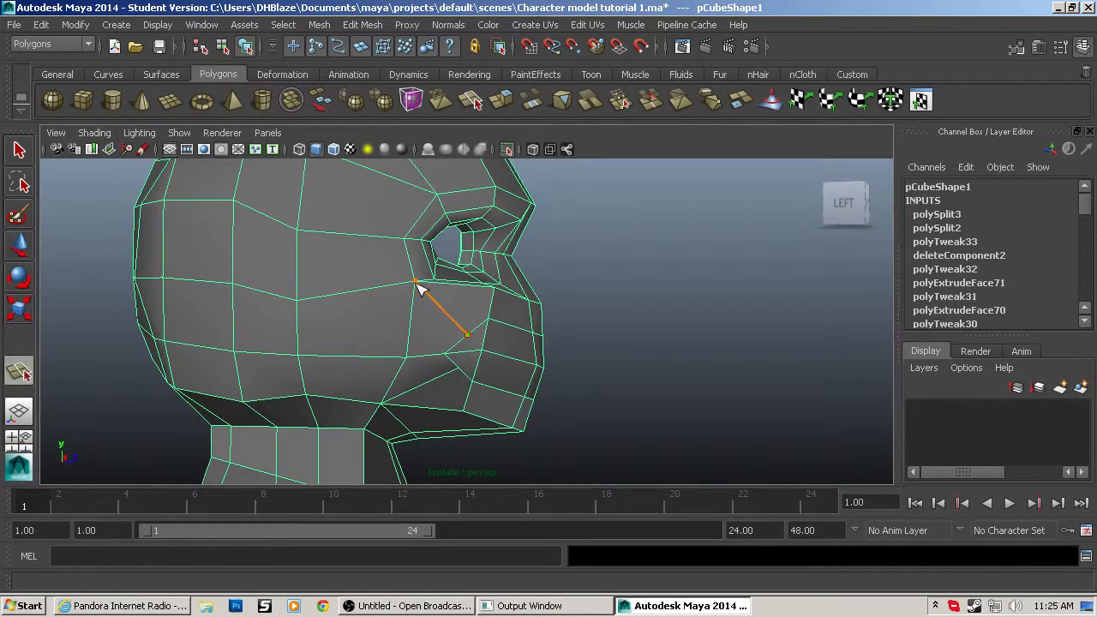
{"action": "left_click", "coordinate": [415, 281]}
{"action": "key", "text": "Return"}
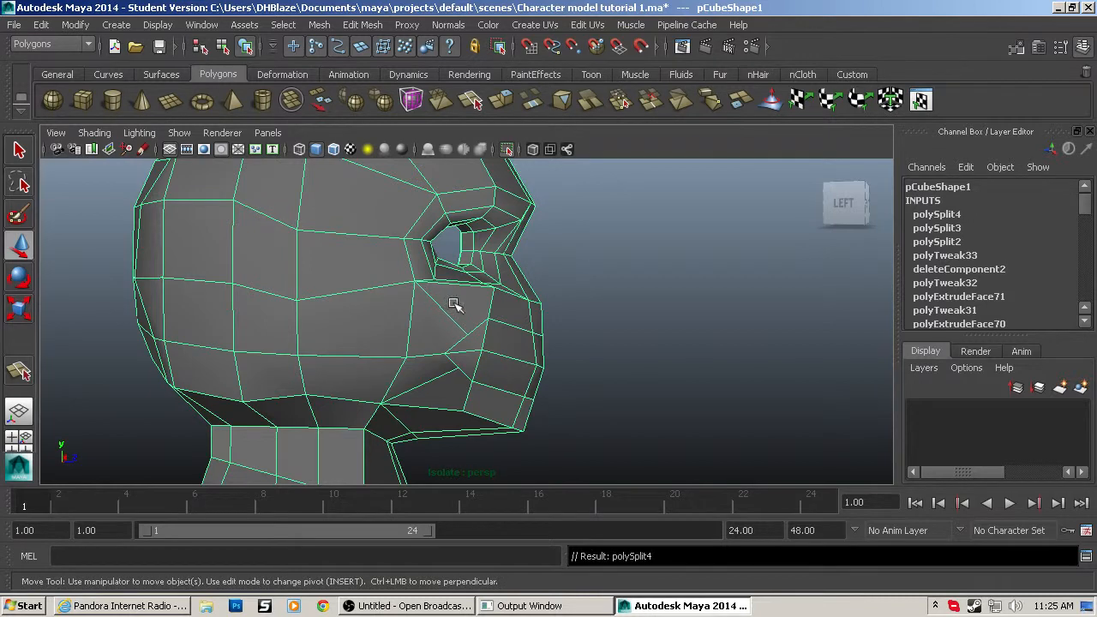
Examine the new edge cuts around the mouth and cheek from several angles.
{"action": "left_click_drag", "start_coordinate": [454, 304], "coordinate": [419, 339], "text": "alt"}
{"action": "scroll", "coordinate": [427, 339], "scroll_direction": "up", "scroll_amount": 5}
{"action": "middle_click_drag", "start_coordinate": [427, 339], "coordinate": [513, 355], "text": "alt"}
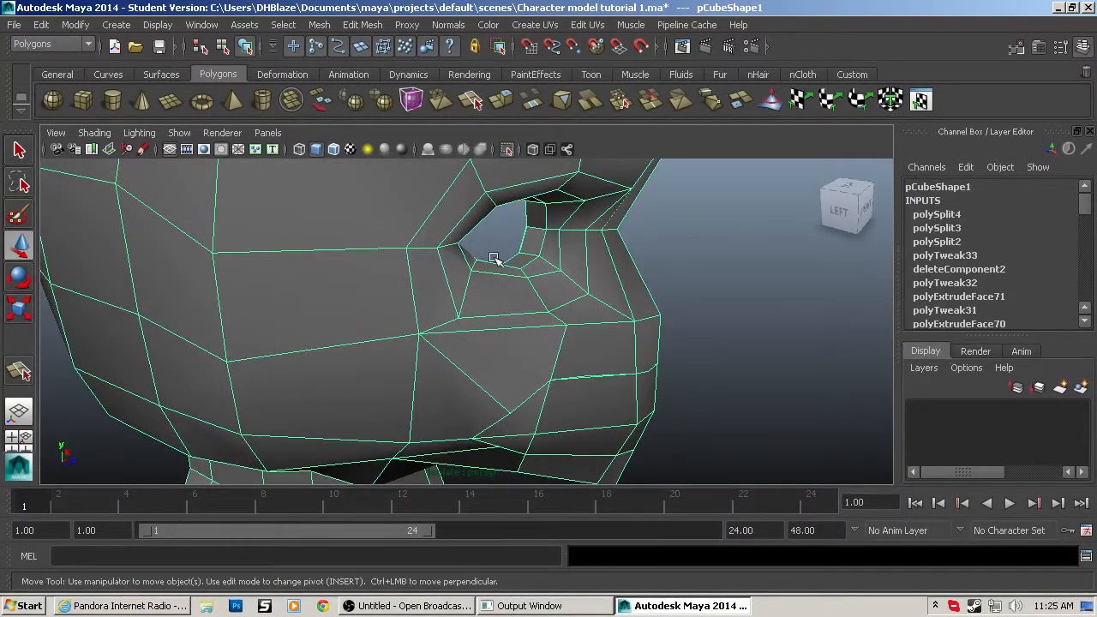
{"action": "left_click_drag", "start_coordinate": [504, 391], "coordinate": [503, 361], "text": "alt"}
{"action": "middle_click_drag", "start_coordinate": [598, 425], "coordinate": [533, 380], "text": "alt"}
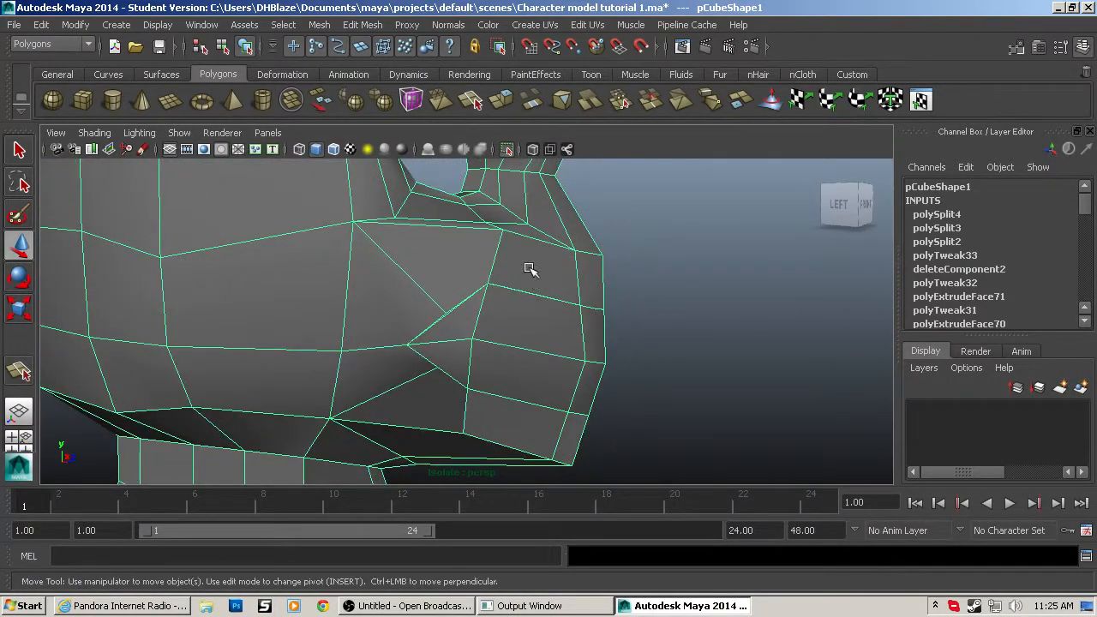
{"action": "scroll", "coordinate": [532, 292], "scroll_direction": "down", "scroll_amount": 3}
{"action": "left_click_drag", "start_coordinate": [534, 304], "coordinate": [523, 340], "text": "alt"}
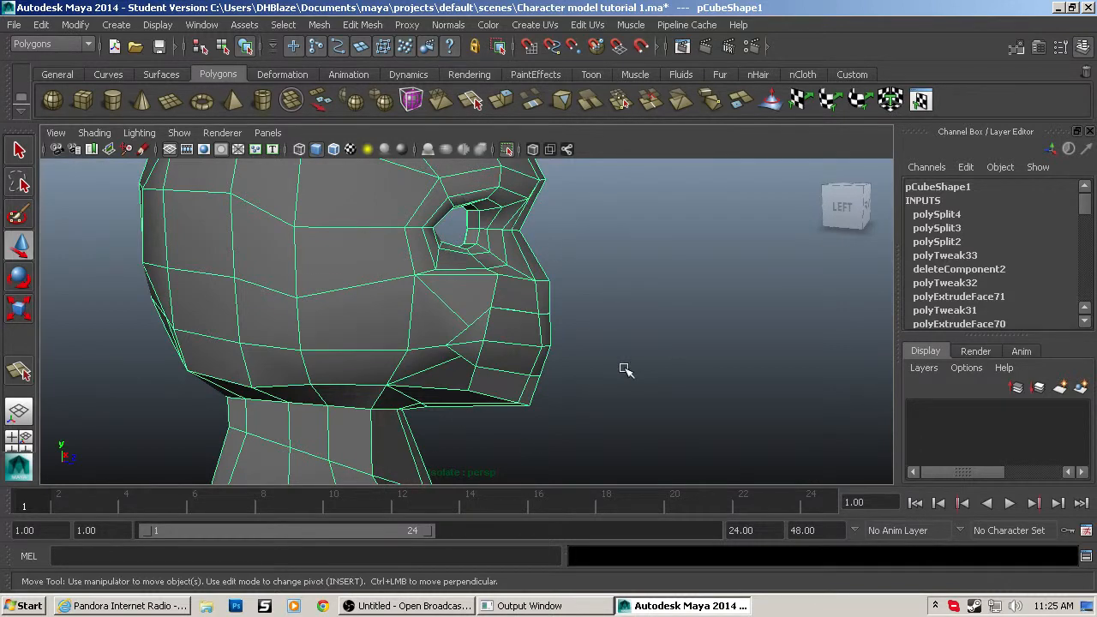
{"action": "scroll", "coordinate": [624, 372], "scroll_direction": "up", "scroll_amount": 2}
{"action": "scroll", "coordinate": [612, 375], "scroll_direction": "up", "scroll_amount": 2}
Try moving the upper mouth cut's edge downward to test its connection to the mesh, and undo the move.
{"action": "left_click", "coordinate": [522, 347]}
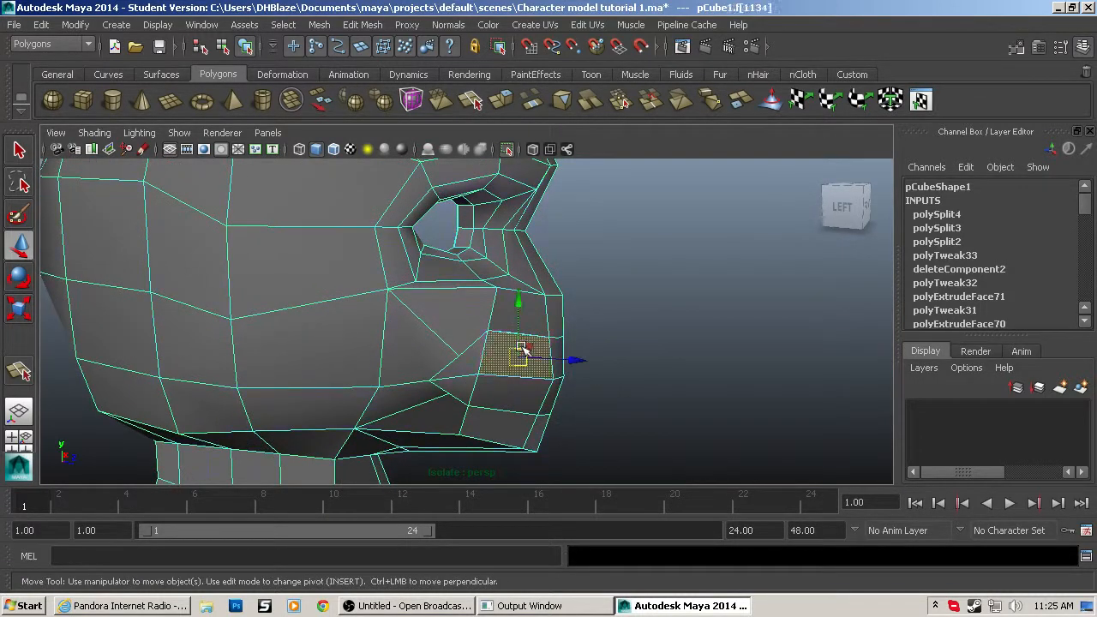
{"action": "left_click_drag", "start_coordinate": [512, 344], "coordinate": [476, 319], "text": "alt"}
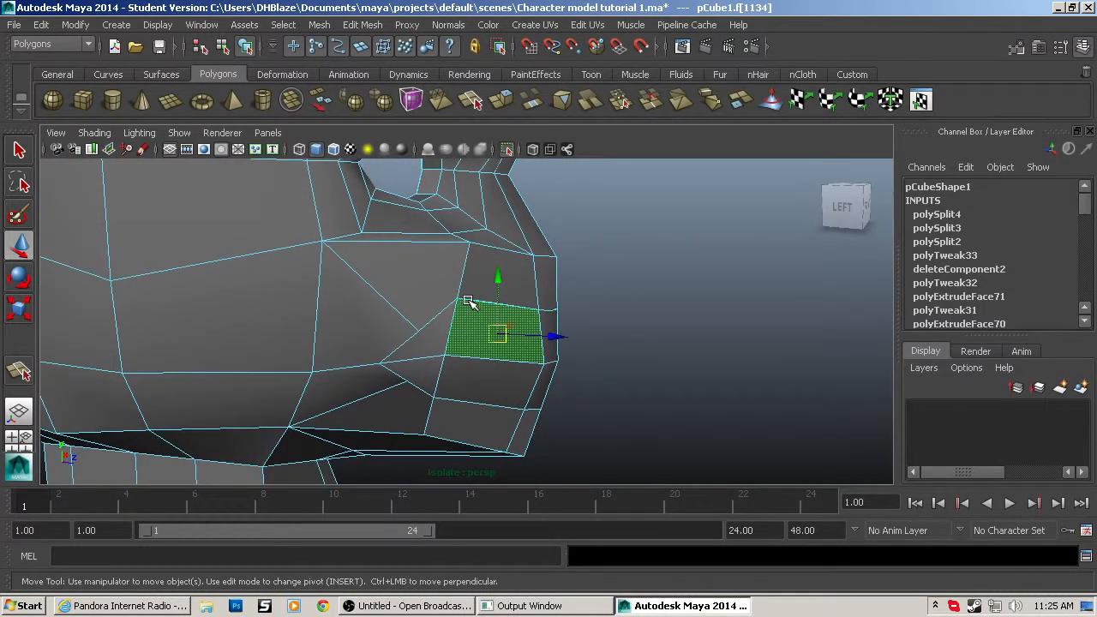
{"action": "left_click", "coordinate": [463, 193]}
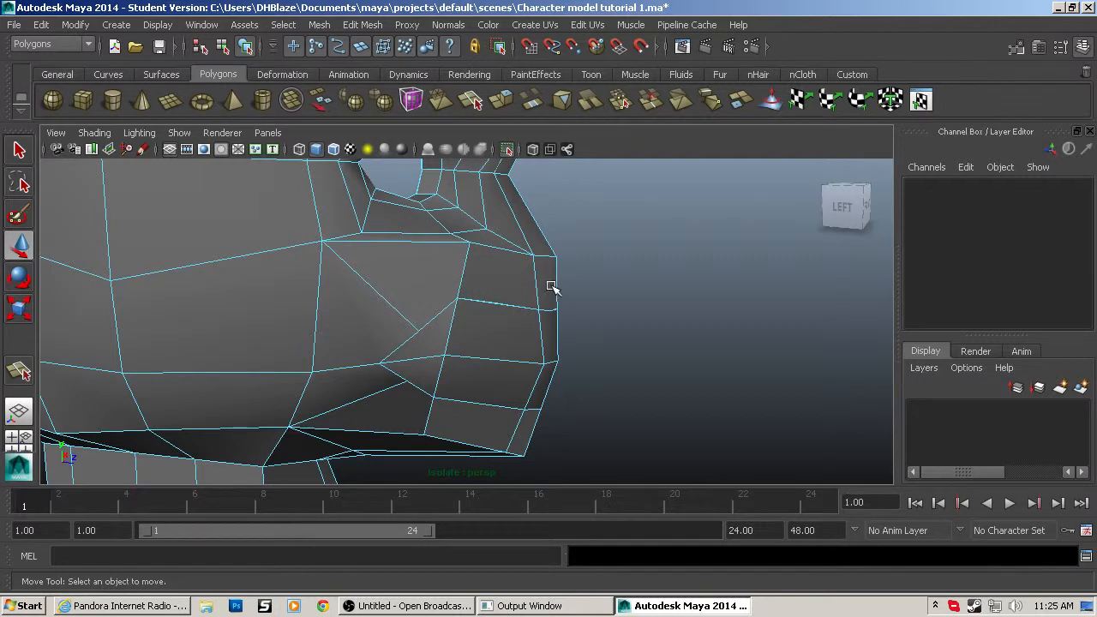
{"action": "left_click", "coordinate": [511, 307]}
{"action": "left_click_drag", "start_coordinate": [500, 246], "coordinate": [500, 276]}
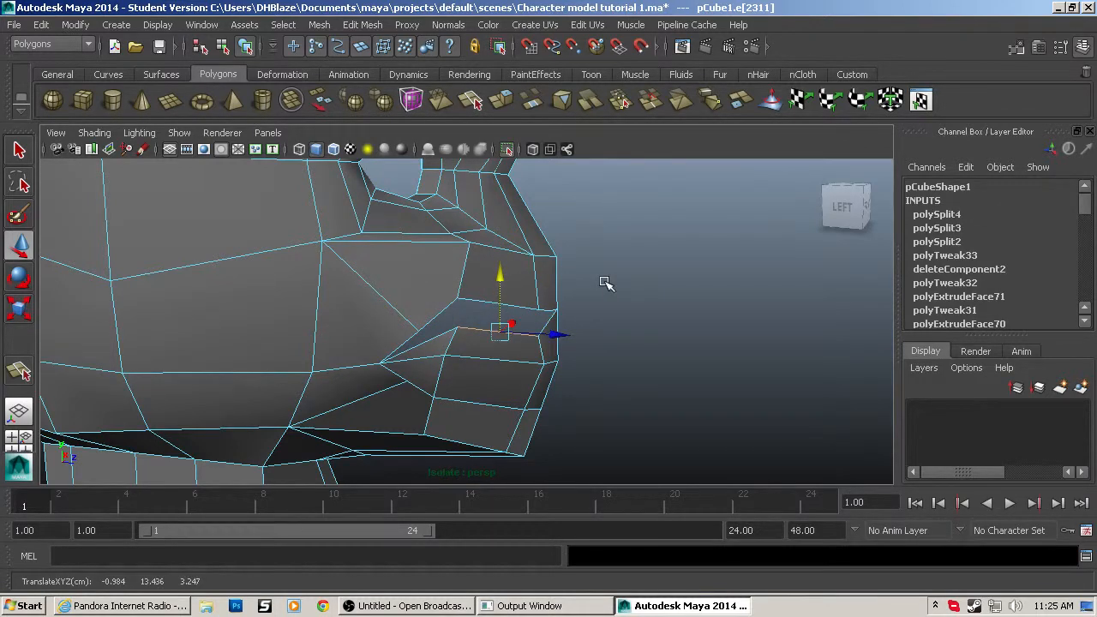
{"action": "left_click_drag", "start_coordinate": [607, 284], "coordinate": [484, 327], "text": "alt"}
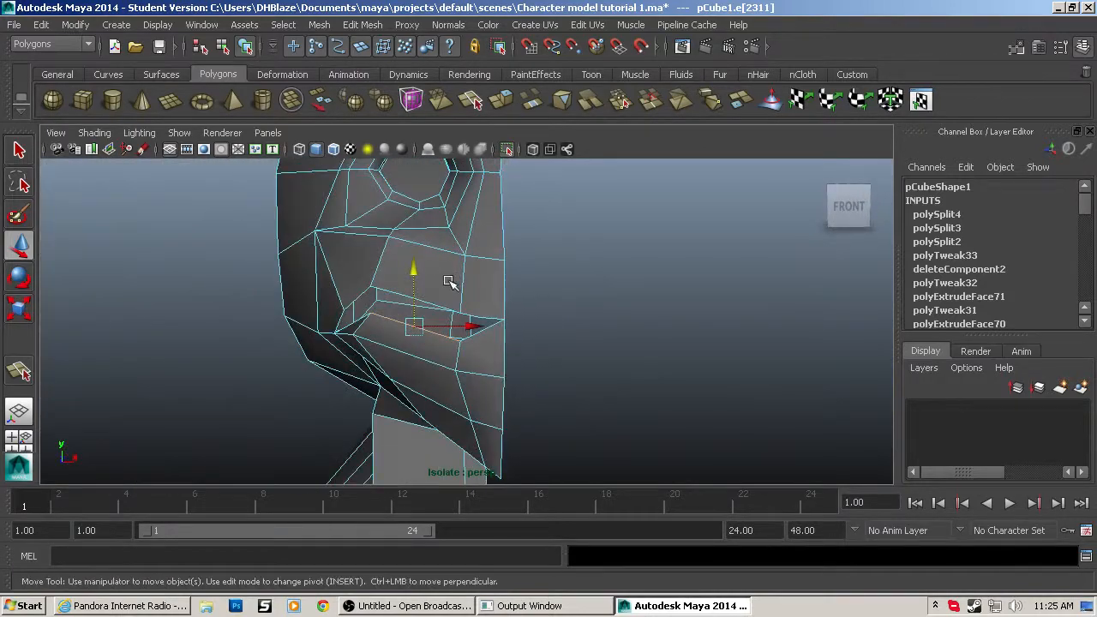
{"action": "key", "text": "ctrl+z"}
{"action": "key", "text": "ctrl+z"}
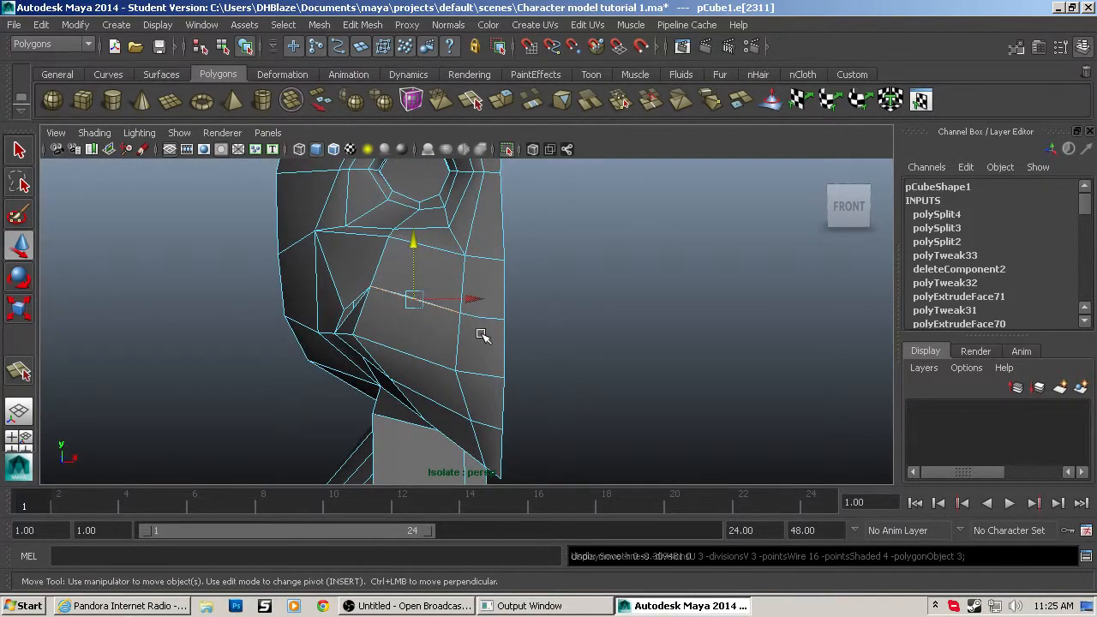
Turn on the smooth mesh preview and examine the mouth cuts up close.
{"action": "key", "text": "3"}
{"action": "left_click_drag", "start_coordinate": [503, 338], "coordinate": [661, 289], "text": "alt"}
{"action": "left_click_drag", "start_coordinate": [599, 335], "coordinate": [463, 366], "text": "alt"}
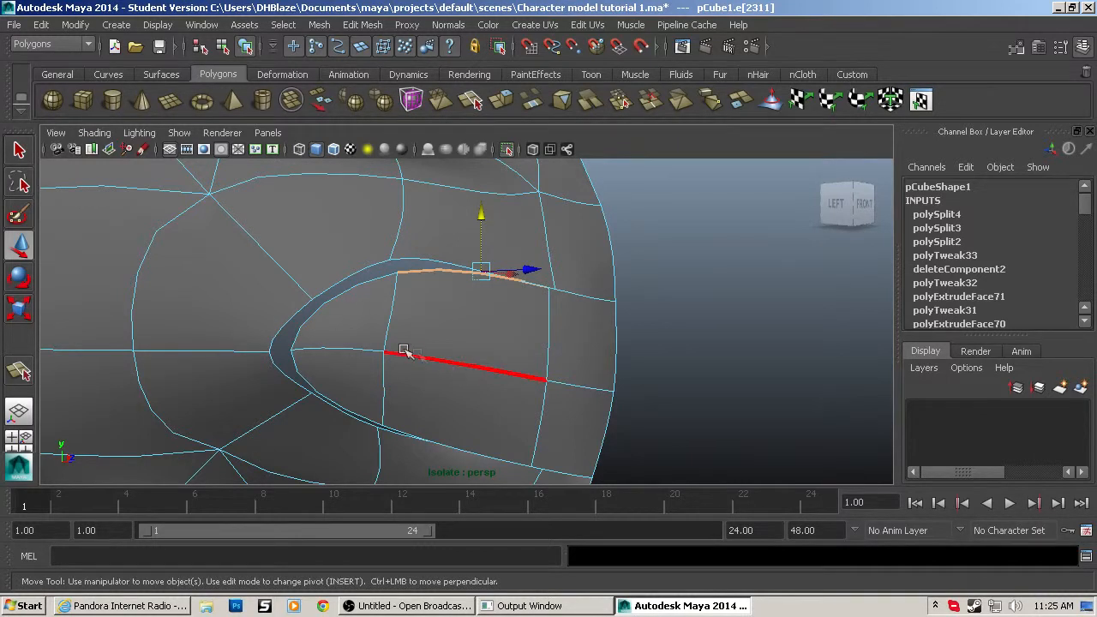
Undo the mouth outline and cheek splits, back to the mesh before the Interactive Split Tool was used.
{"action": "key", "text": "ctrl+z"}
{"action": "key", "text": "ctrl+z"}
{"action": "key", "text": "ctrl+z"}
{"action": "key", "text": "ctrl+z"}
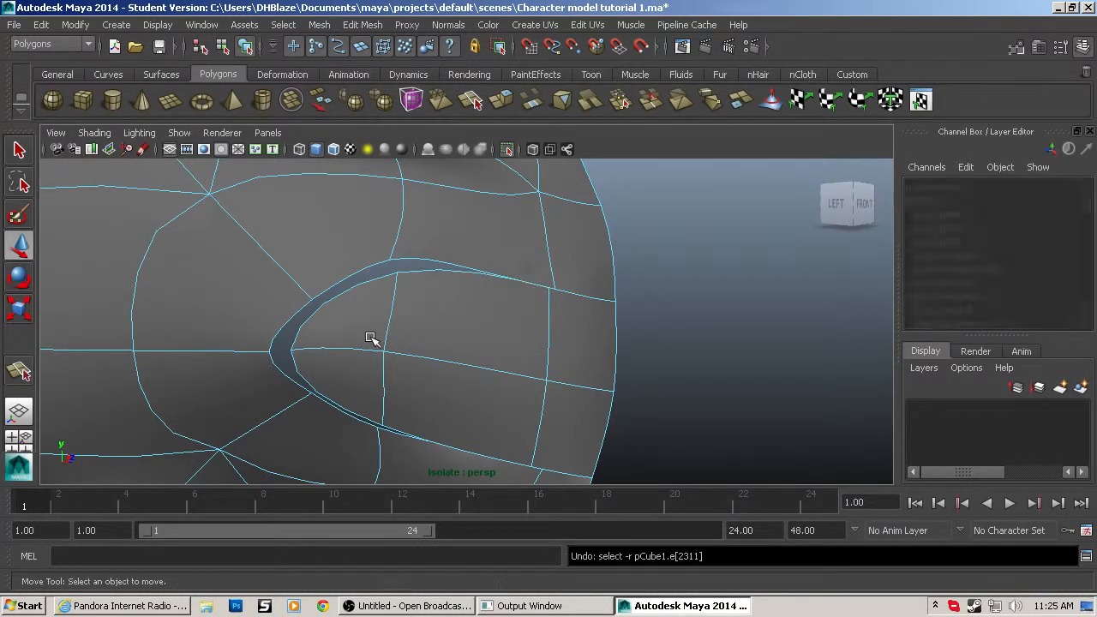
{"action": "key", "text": "ctrl+z"}
{"action": "key", "text": "ctrl+z"}
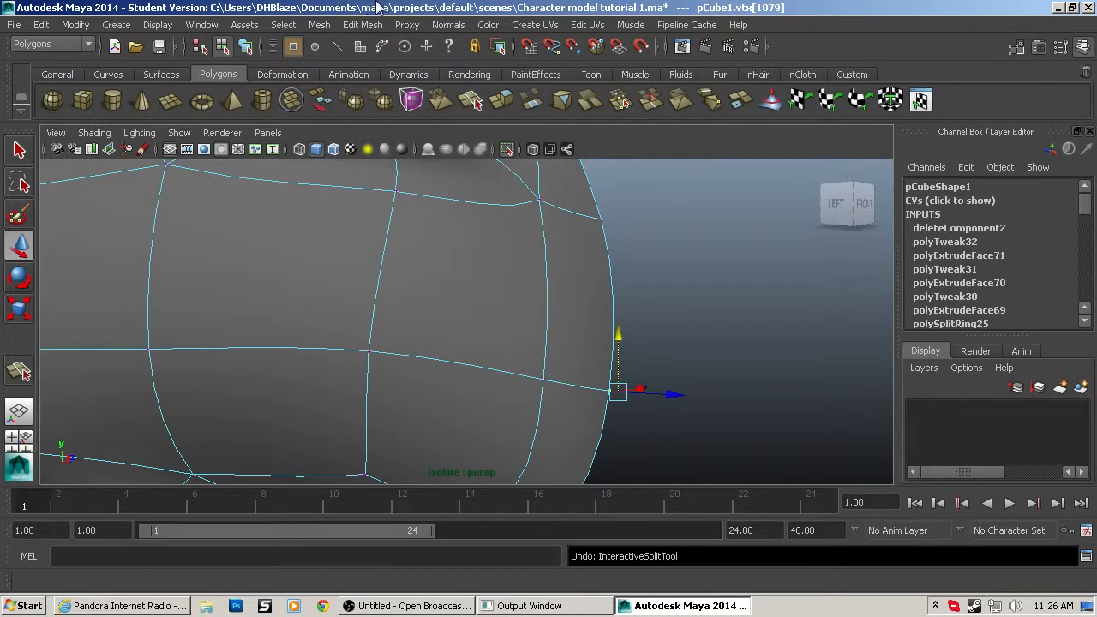
Restart the Interactive Split Tool and turn off Detach edges in its tool settings.
{"action": "left_click", "coordinate": [352, 26]}
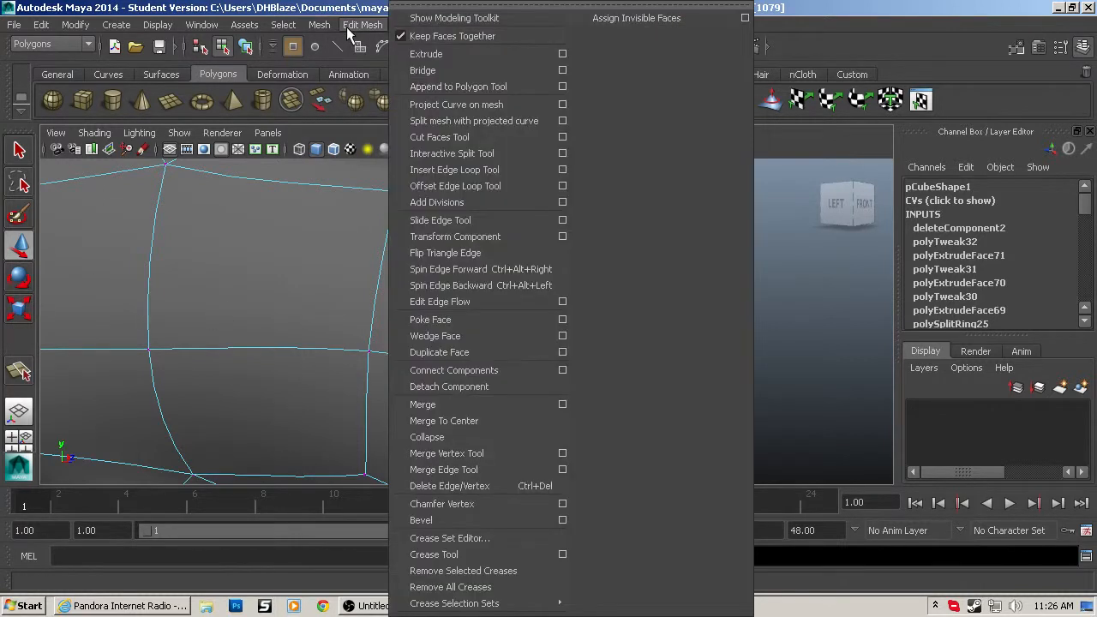
{"action": "left_click", "coordinate": [463, 163]}
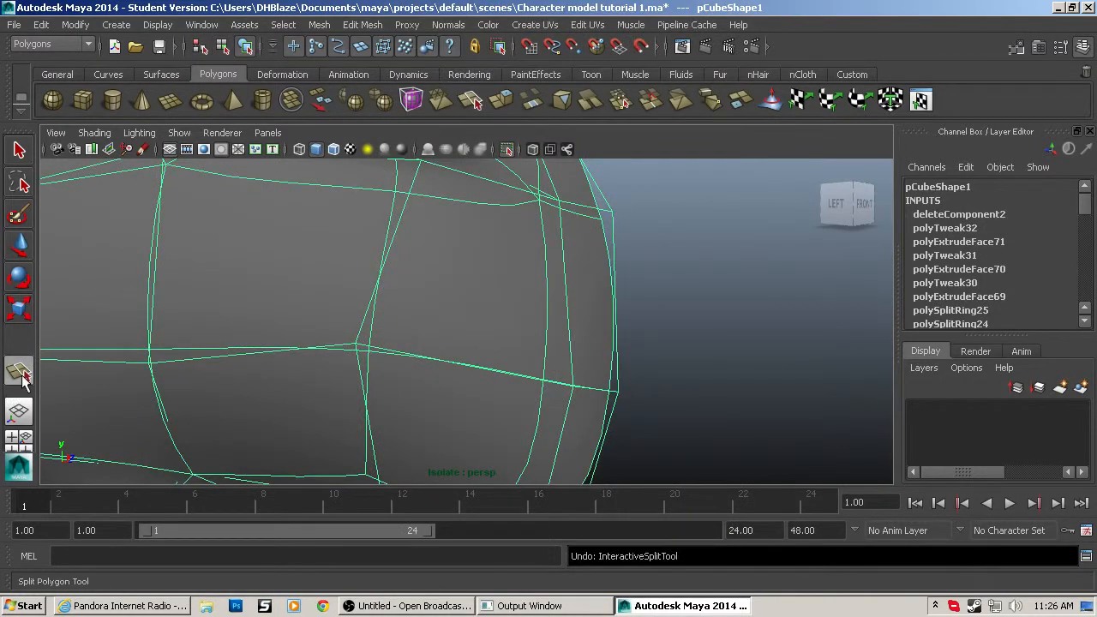
{"action": "double_click", "coordinate": [19, 372]}
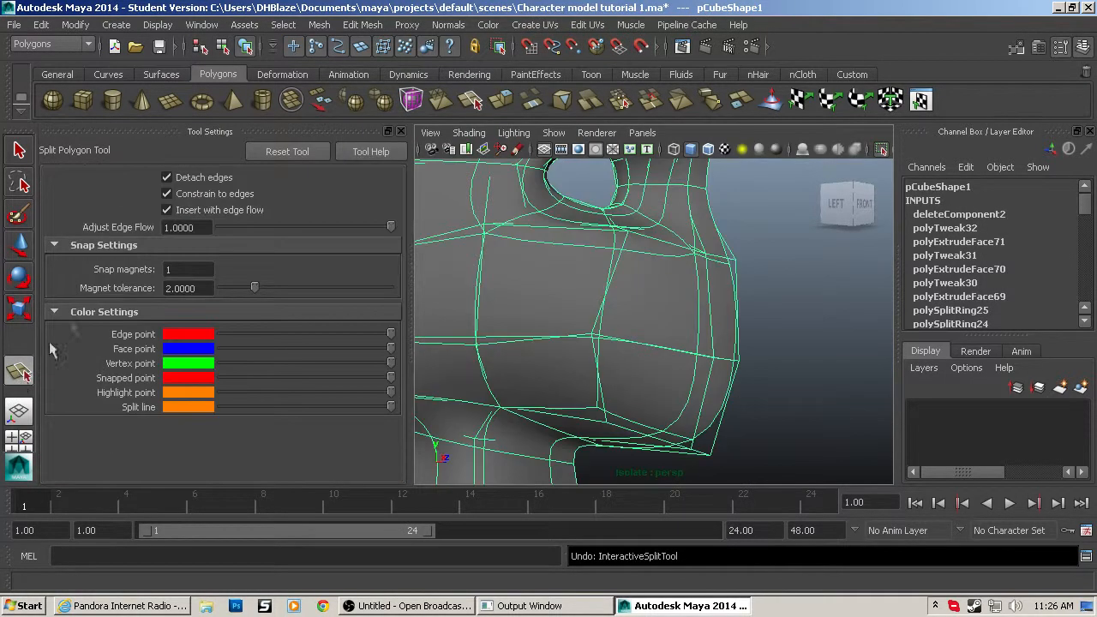
{"action": "left_click", "coordinate": [168, 177]}
{"action": "left_click", "coordinate": [401, 132]}
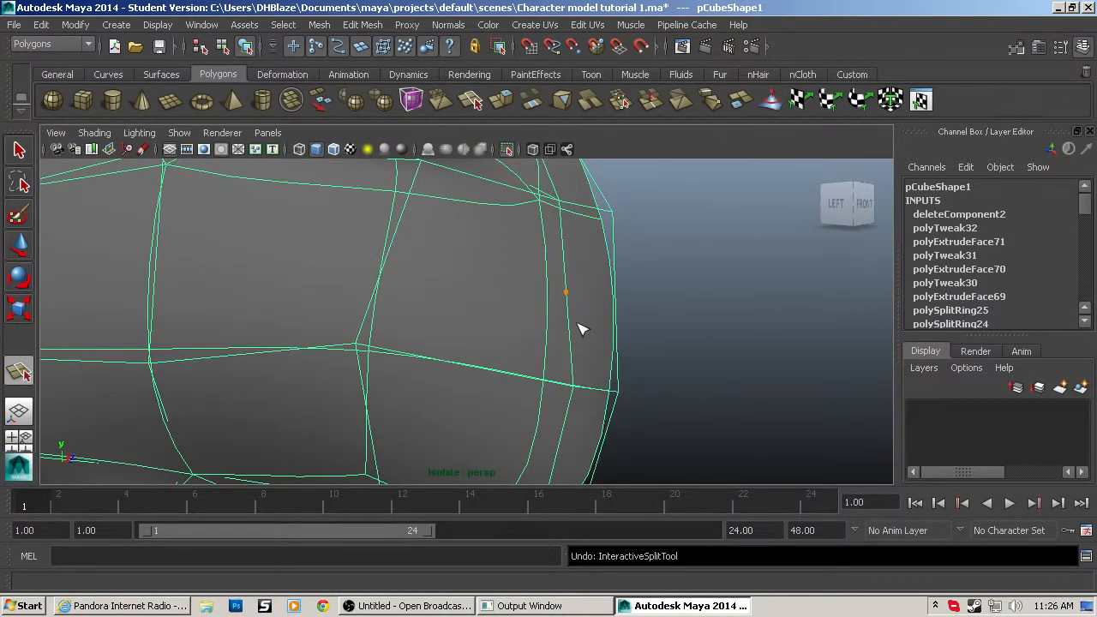
Cut the mouth outline with the Interactive Split Tool, from the upper front edge around the mouth corner and back to the lower front edge.
{"action": "key", "text": "1"}
{"action": "left_click", "coordinate": [617, 305]}
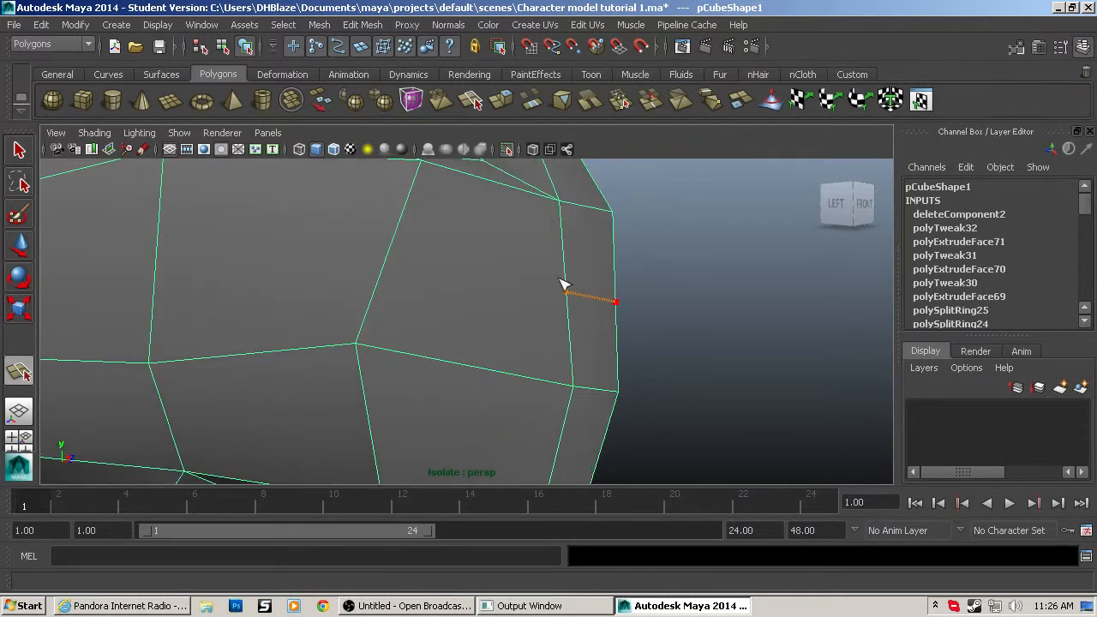
{"action": "left_click", "coordinate": [392, 253]}
{"action": "left_click", "coordinate": [250, 352]}
{"action": "left_click", "coordinate": [372, 430]}
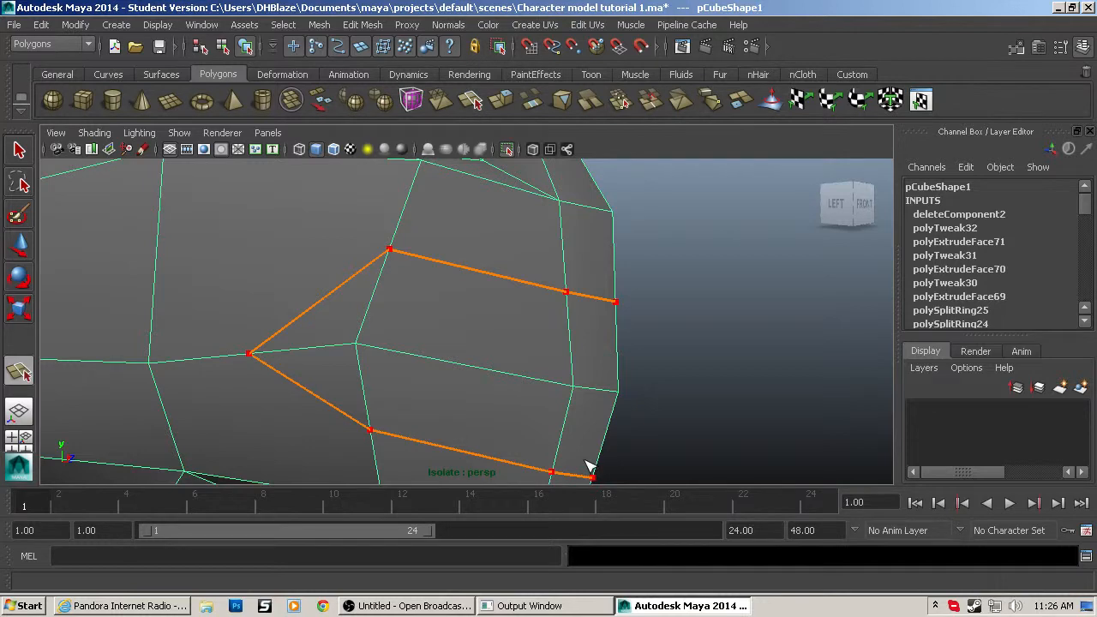
{"action": "key", "text": "w"}
{"action": "right_click_drag", "start_coordinate": [585, 459], "coordinate": [546, 441], "text": "alt"}
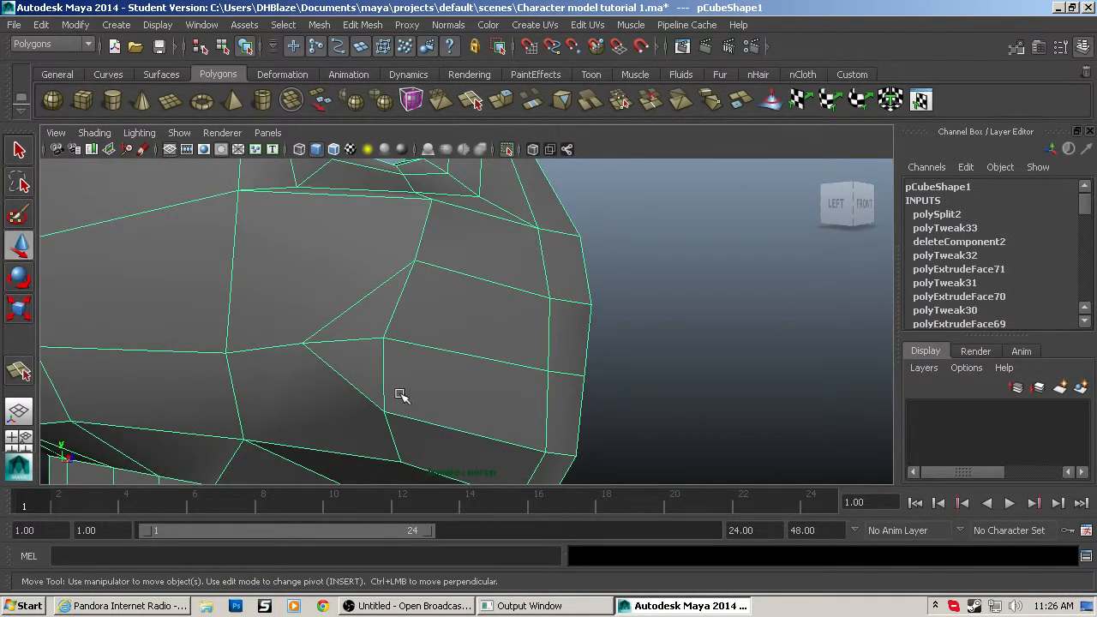
Split the faces from the upper mouth outline to the cheek vertex below the eye, and from the lower outline to the jaw vertex.
{"action": "key", "text": "y"}
{"action": "left_click", "coordinate": [359, 302]}
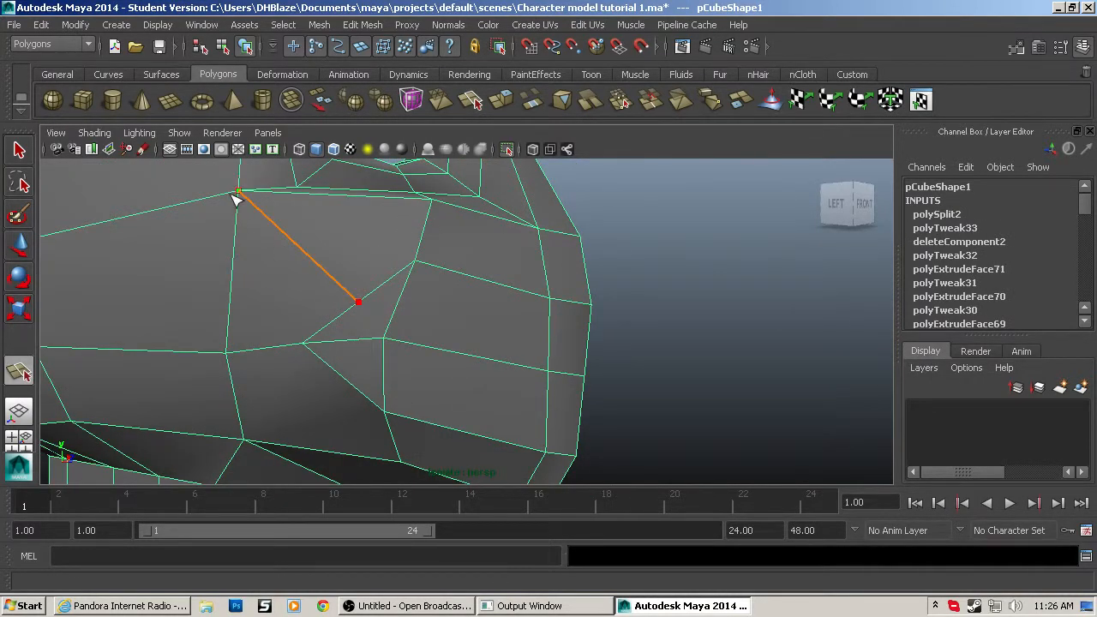
{"action": "left_click", "coordinate": [234, 195]}
{"action": "key", "text": "w"}
{"action": "key", "text": "y"}
{"action": "left_click", "coordinate": [343, 379]}
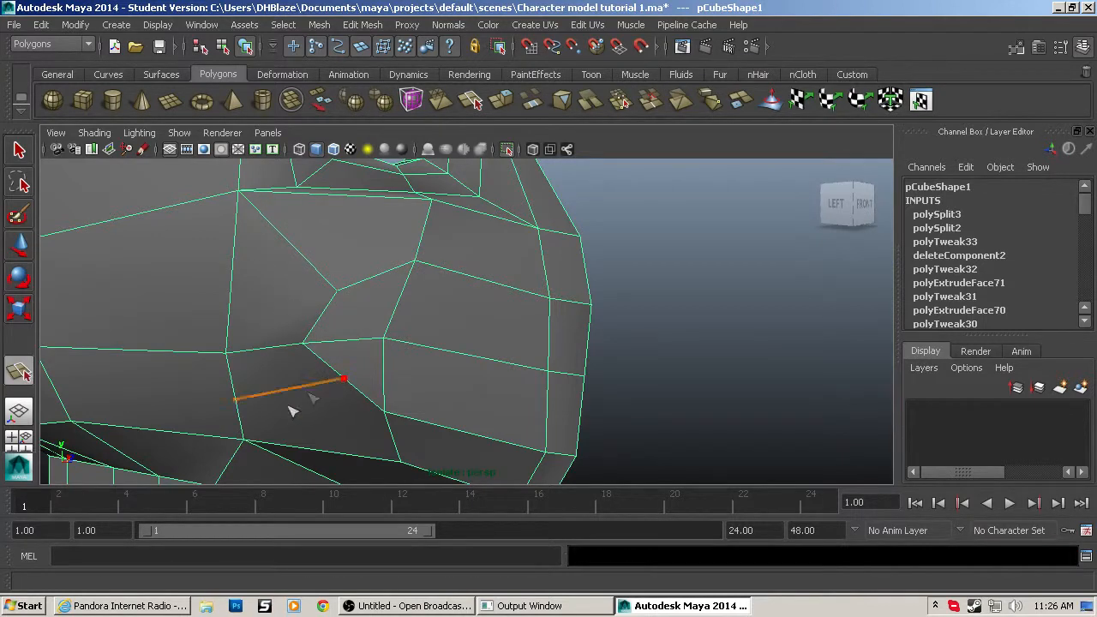
{"action": "left_click", "coordinate": [243, 442]}
{"action": "key", "text": "w"}
{"action": "scroll", "coordinate": [353, 396], "scroll_direction": "down", "scroll_amount": 5}
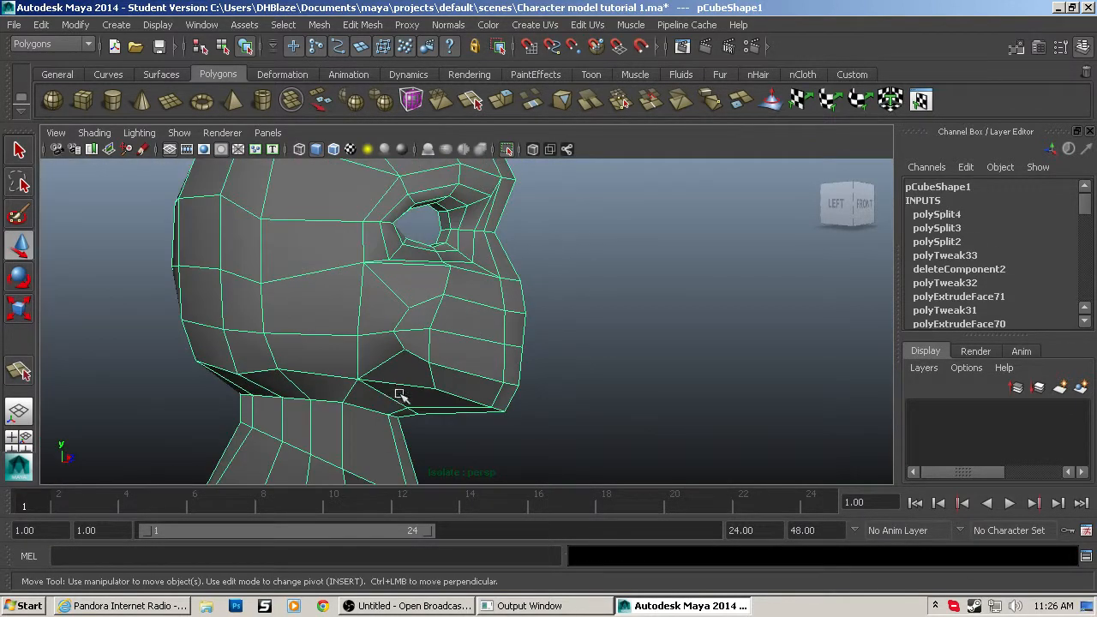
{"action": "scroll", "coordinate": [394, 394], "scroll_direction": "up", "scroll_amount": 2}
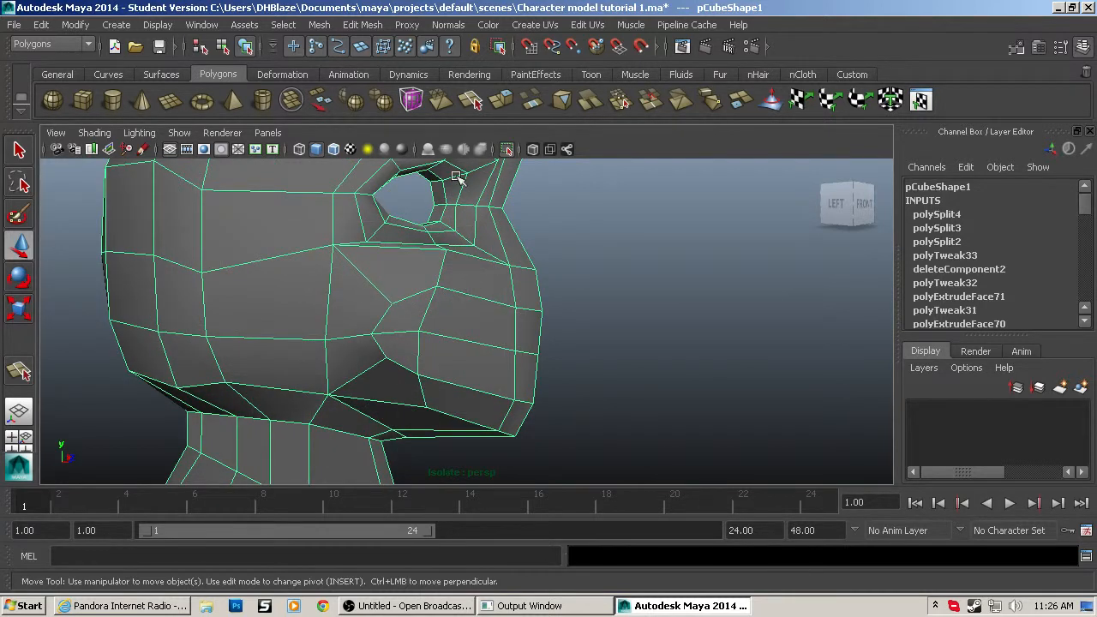
Select the upper and lower mouth outline edges and scale them vertically together into a narrow slit.
{"action": "left_click", "coordinate": [530, 312]}
{"action": "left_click", "coordinate": [423, 290], "text": "shift"}
{"action": "left_click", "coordinate": [518, 404], "text": "shift"}
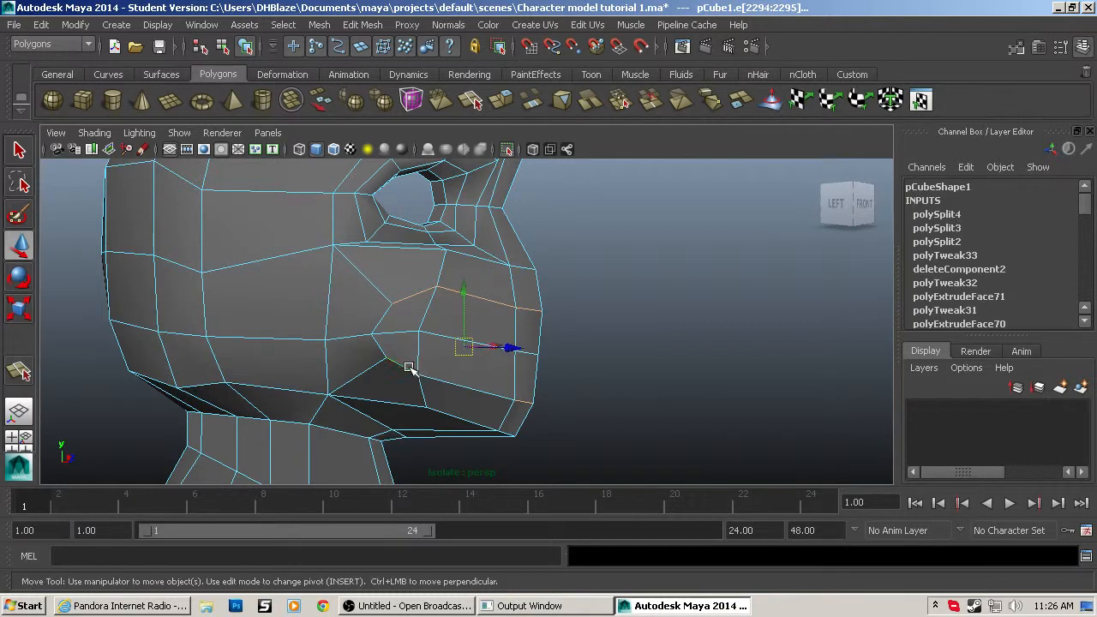
{"action": "key", "text": "r"}
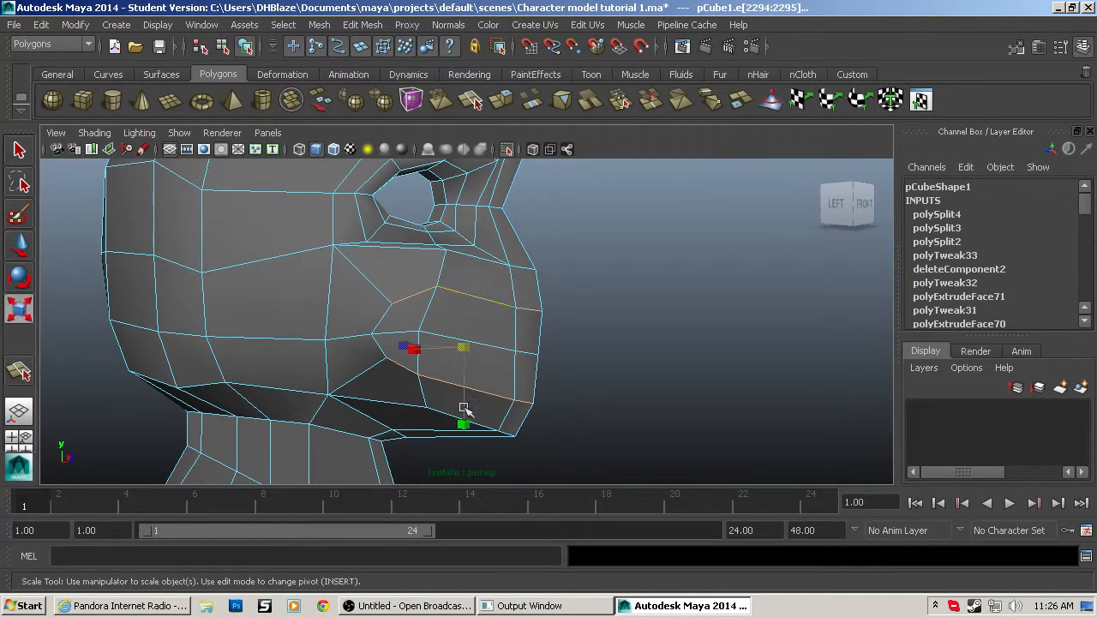
{"action": "left_click_drag", "start_coordinate": [463, 424], "coordinate": [475, 381]}
{"action": "key", "text": "w"}
{"action": "left_click_drag", "start_coordinate": [464, 293], "coordinate": [467, 284]}
{"action": "key", "text": "r"}
{"action": "left_click_drag", "start_coordinate": [463, 418], "coordinate": [464, 375]}
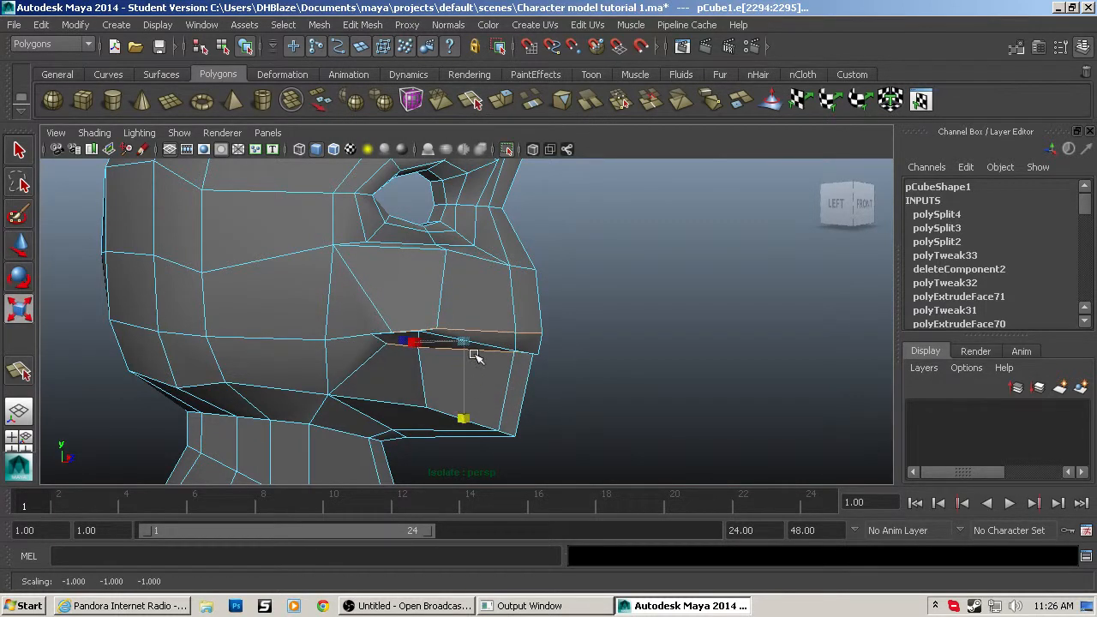
Rotate the selected lip edges slightly and adjust their height to align the mouth slit.
{"action": "key", "text": "e"}
{"action": "left_click_drag", "start_coordinate": [520, 306], "coordinate": [523, 317]}
{"action": "key", "text": "w"}
{"action": "left_click_drag", "start_coordinate": [460, 283], "coordinate": [470, 291]}
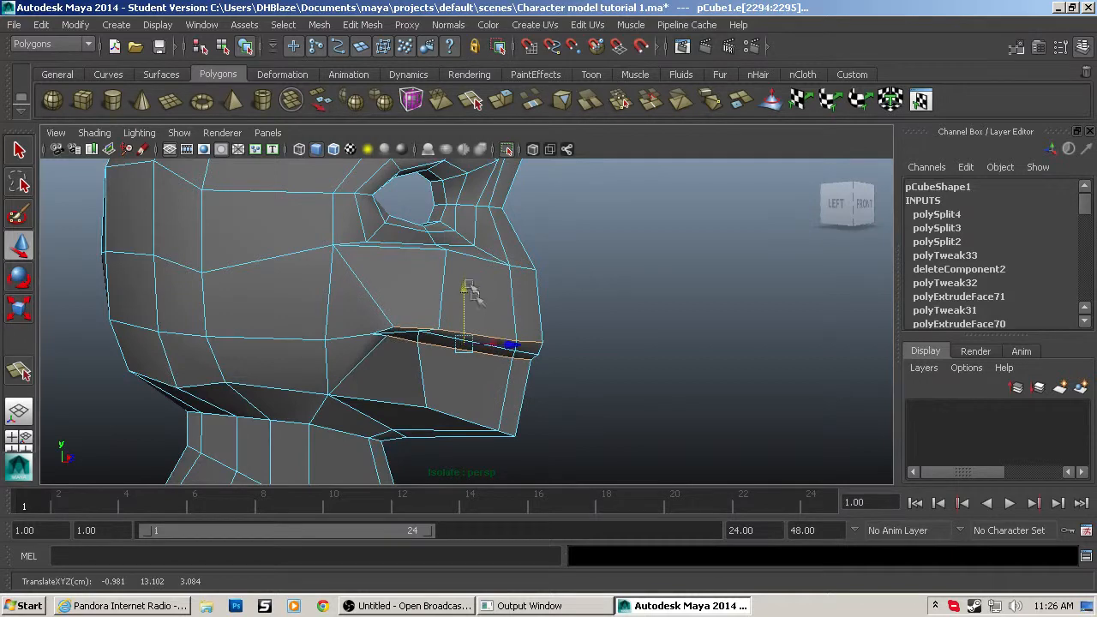
Push the front centre edge between the lips back into the mouth and lower the inner vertex near the mouth corner slightly.
{"action": "scroll", "coordinate": [539, 392], "scroll_direction": "up", "scroll_amount": 5}
{"action": "left_click", "coordinate": [608, 387]}
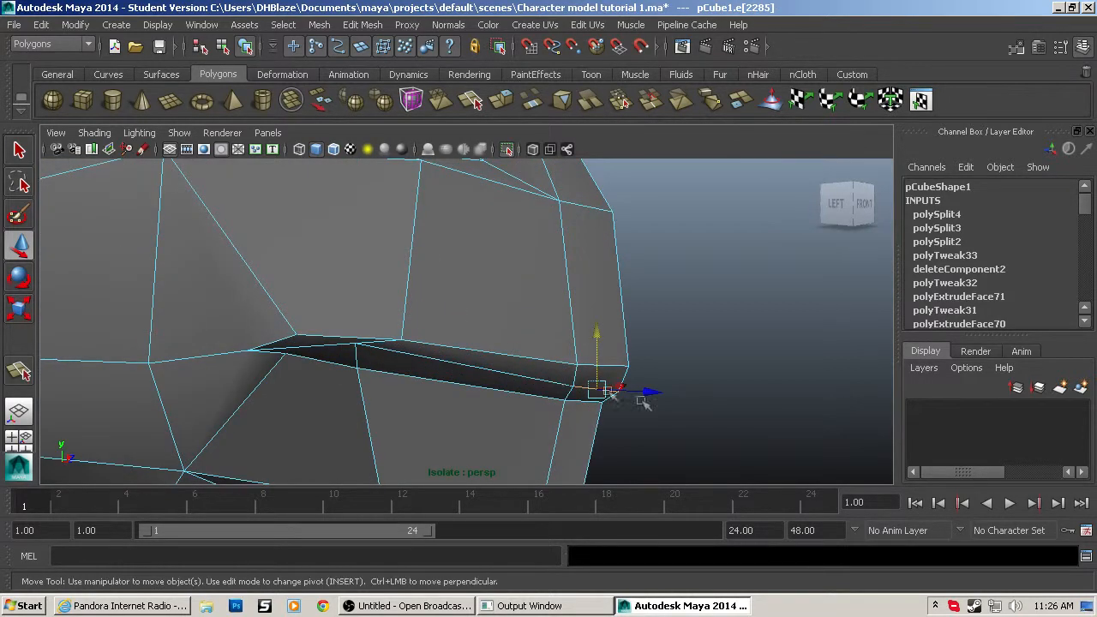
{"action": "left_click_drag", "start_coordinate": [662, 397], "coordinate": [637, 391]}
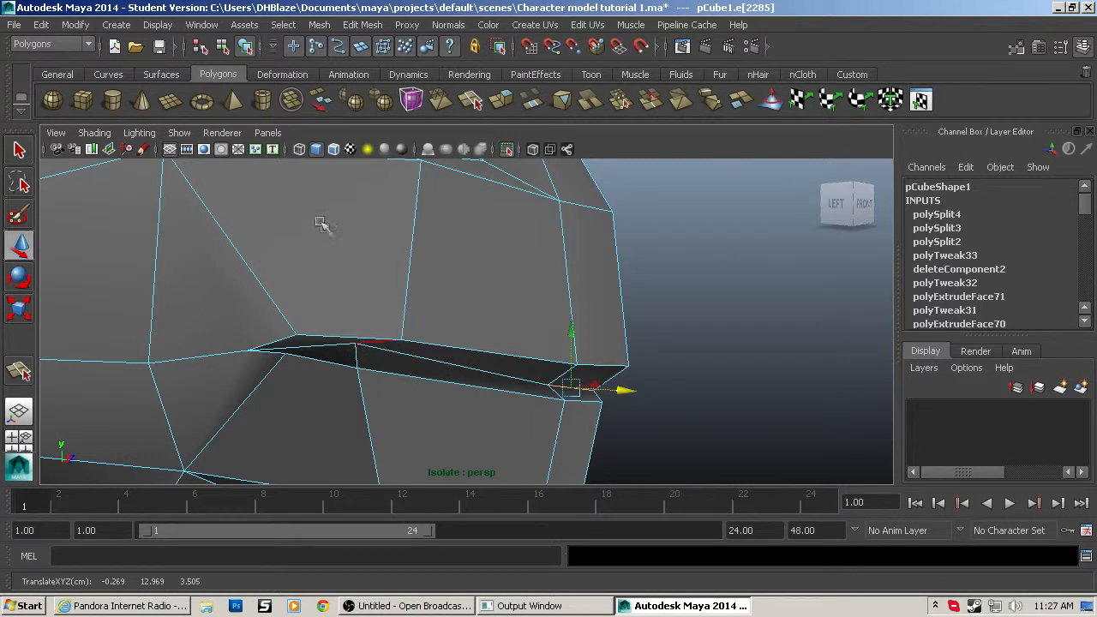
{"action": "right_click_drag", "start_coordinate": [316, 219], "coordinate": [296, 208]}
{"action": "left_click", "coordinate": [358, 345]}
{"action": "left_click_drag", "start_coordinate": [358, 299], "coordinate": [354, 306]}
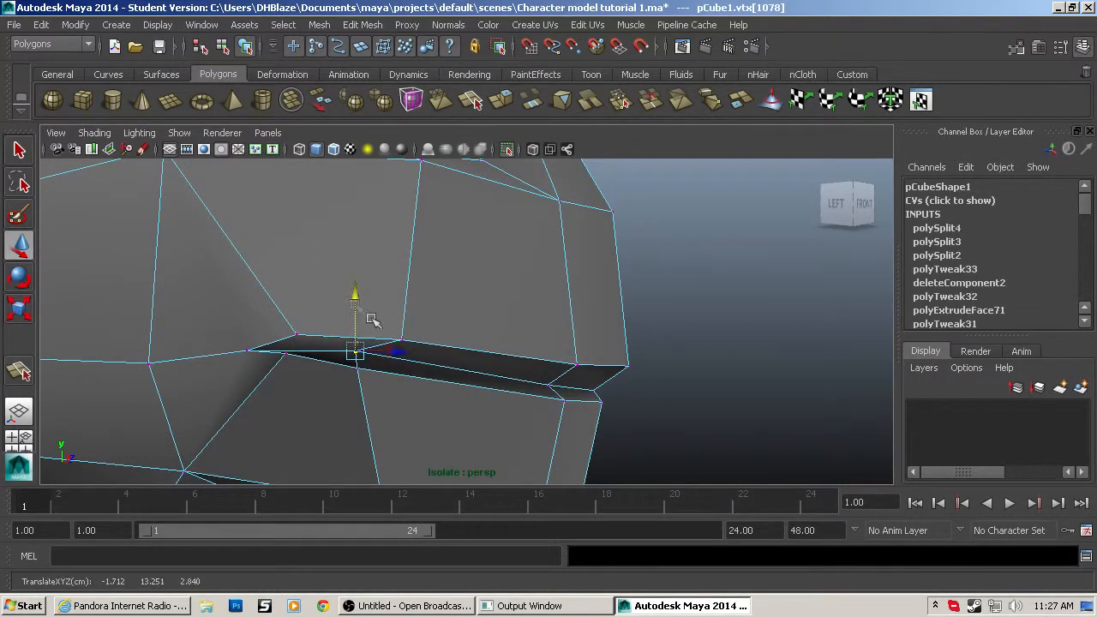
Select the faces inside the mouth slit, extrude them and move the extrusion back into the head.
{"action": "scroll", "coordinate": [598, 397], "scroll_direction": "down", "scroll_amount": 3}
{"action": "left_click_drag", "start_coordinate": [594, 398], "coordinate": [574, 370], "text": "alt"}
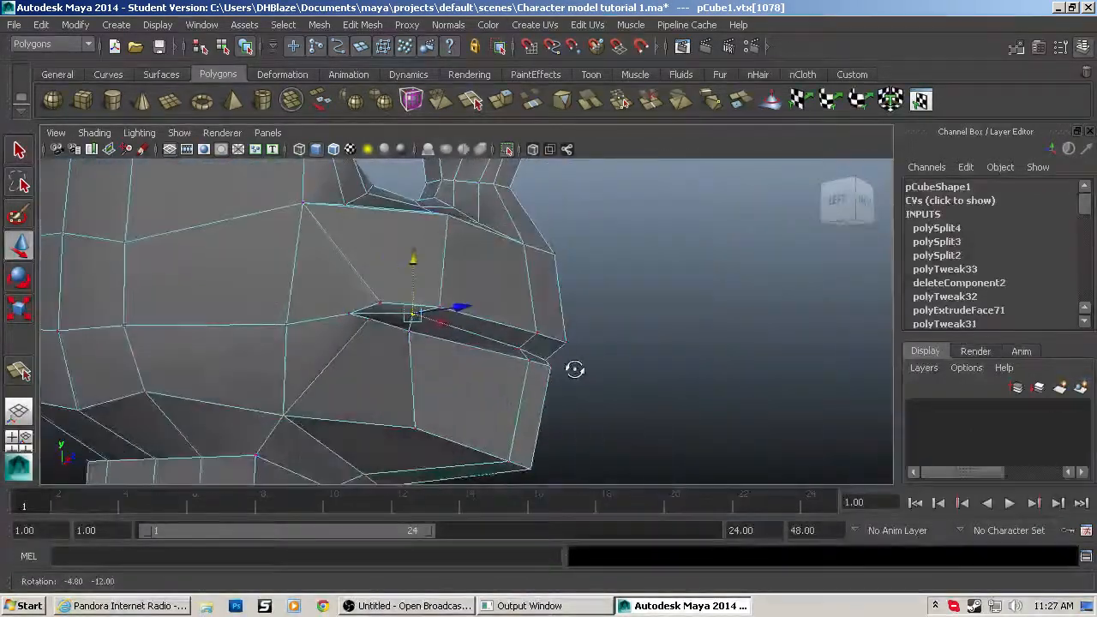
{"action": "key", "text": "F11"}
{"action": "left_click", "coordinate": [526, 345]}
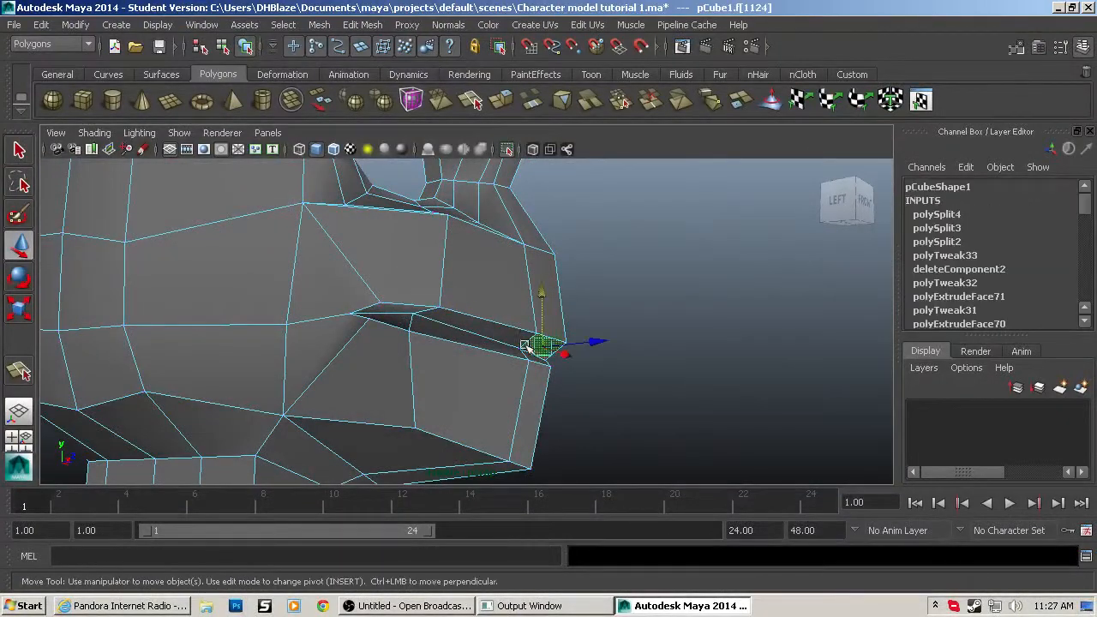
{"action": "left_click", "coordinate": [409, 306], "text": "shift"}
{"action": "left_click", "coordinate": [407, 317], "text": "shift"}
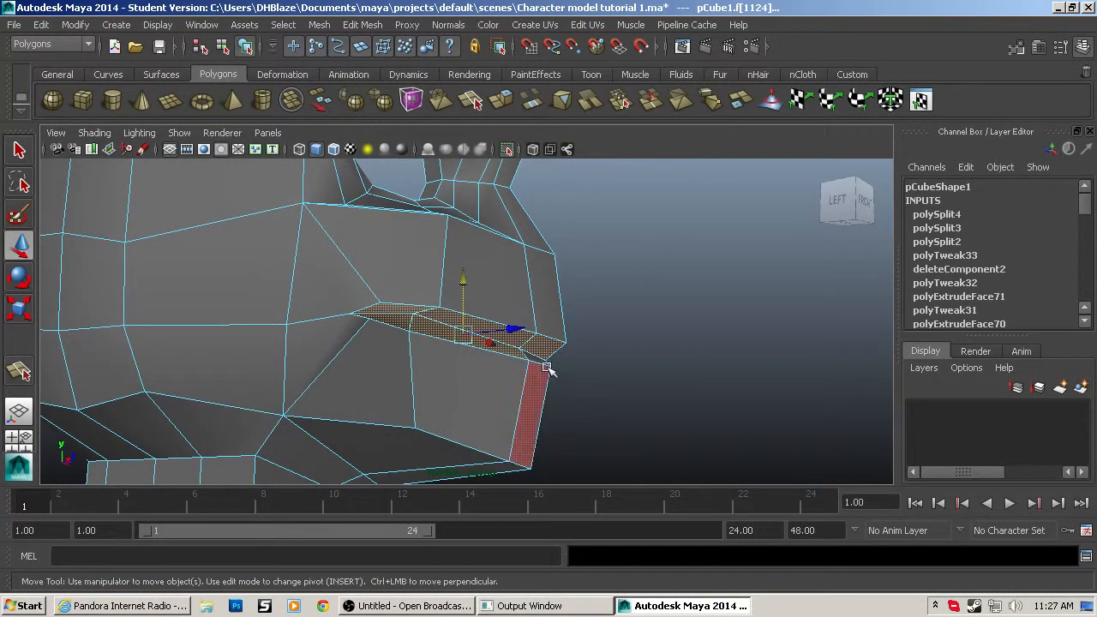
{"action": "left_click_drag", "start_coordinate": [562, 375], "coordinate": [632, 404], "text": "alt"}
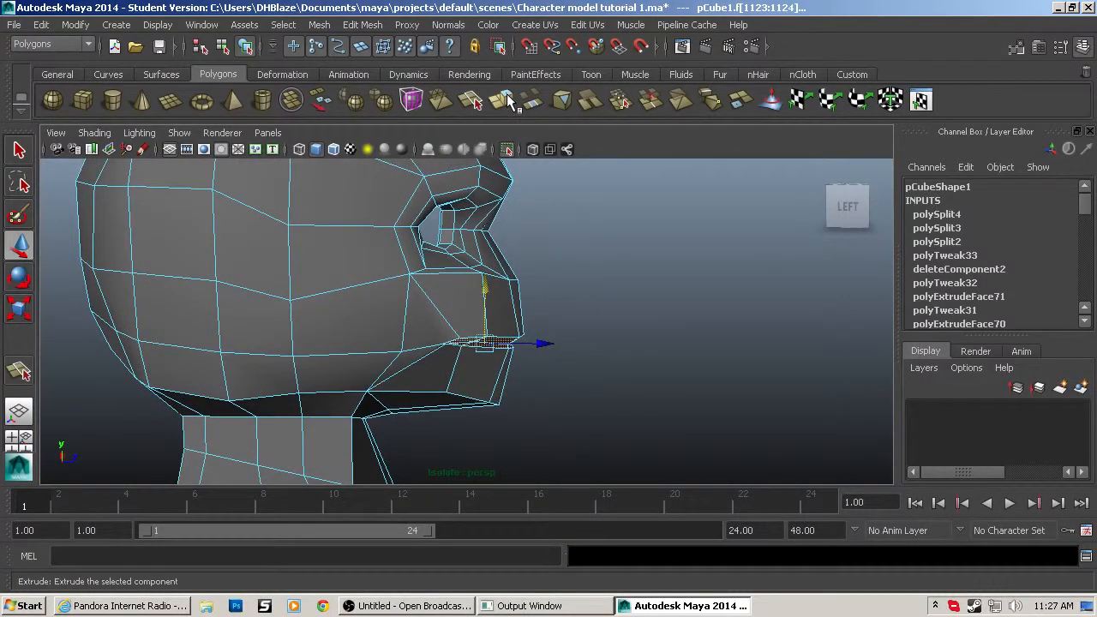
{"action": "left_click", "coordinate": [474, 101]}
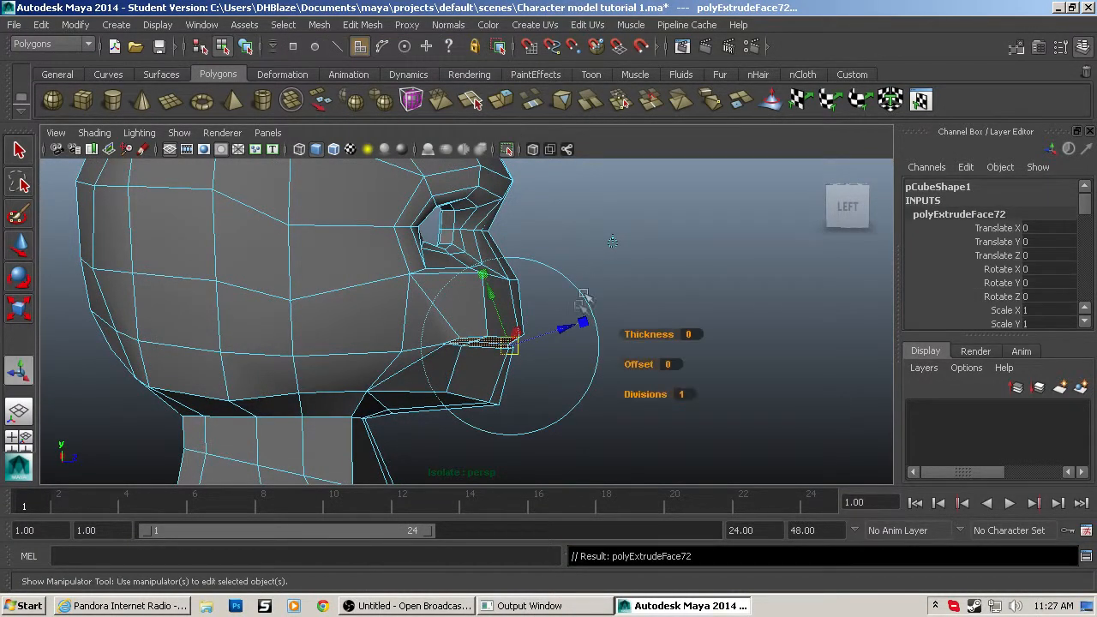
{"action": "key", "text": "w"}
{"action": "left_click", "coordinate": [549, 344]}
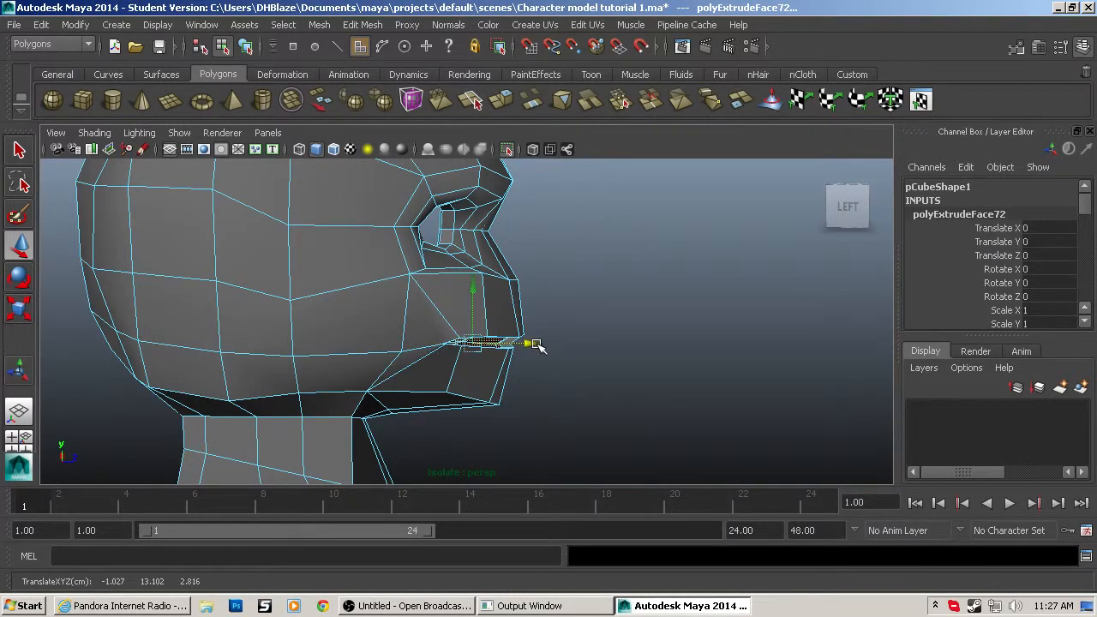
Extrude the inner mouth faces two more times, moving each extrusion a little farther back to form the lip thickness.
{"action": "key", "text": "ctrl+e"}
{"action": "key", "text": "w"}
{"action": "left_click_drag", "start_coordinate": [532, 343], "coordinate": [523, 343]}
{"action": "key", "text": "ctrl+e"}
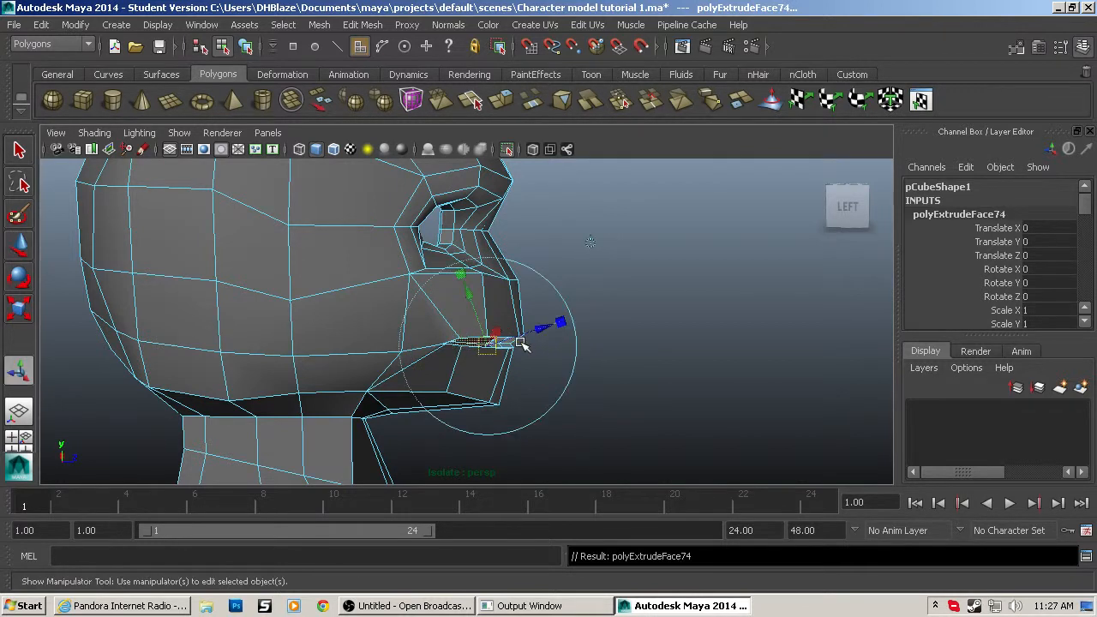
{"action": "key", "text": "w"}
{"action": "left_click_drag", "start_coordinate": [523, 342], "coordinate": [525, 343]}
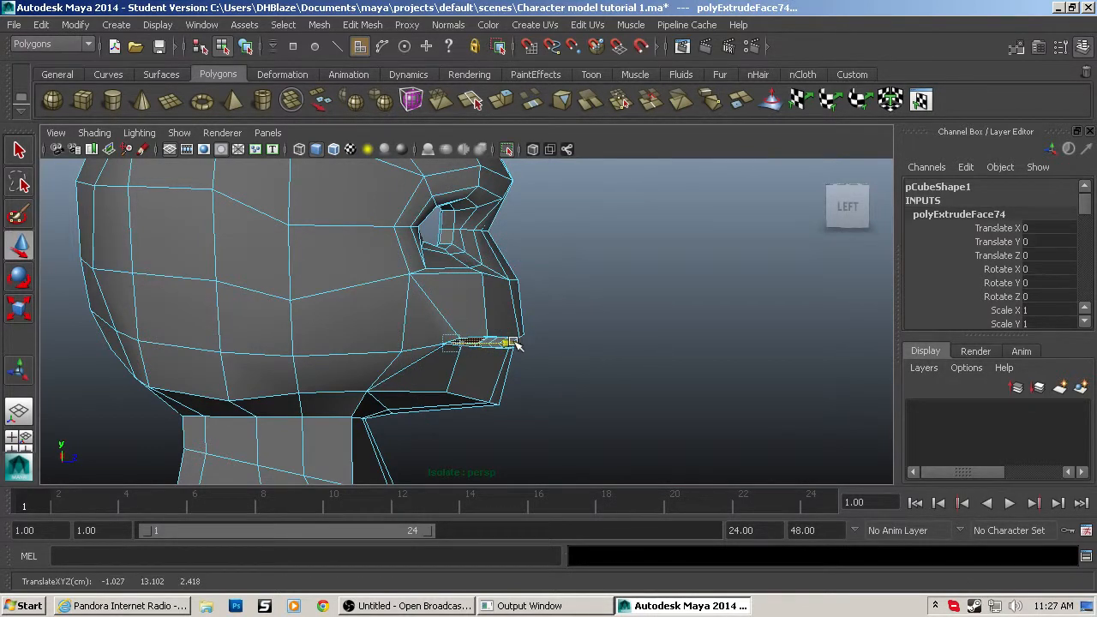
Extrude the innermost mouth faces again and scale them vertically to open up the space behind the lips.
{"action": "key", "text": "ctrl+e"}
{"action": "key", "text": "r"}
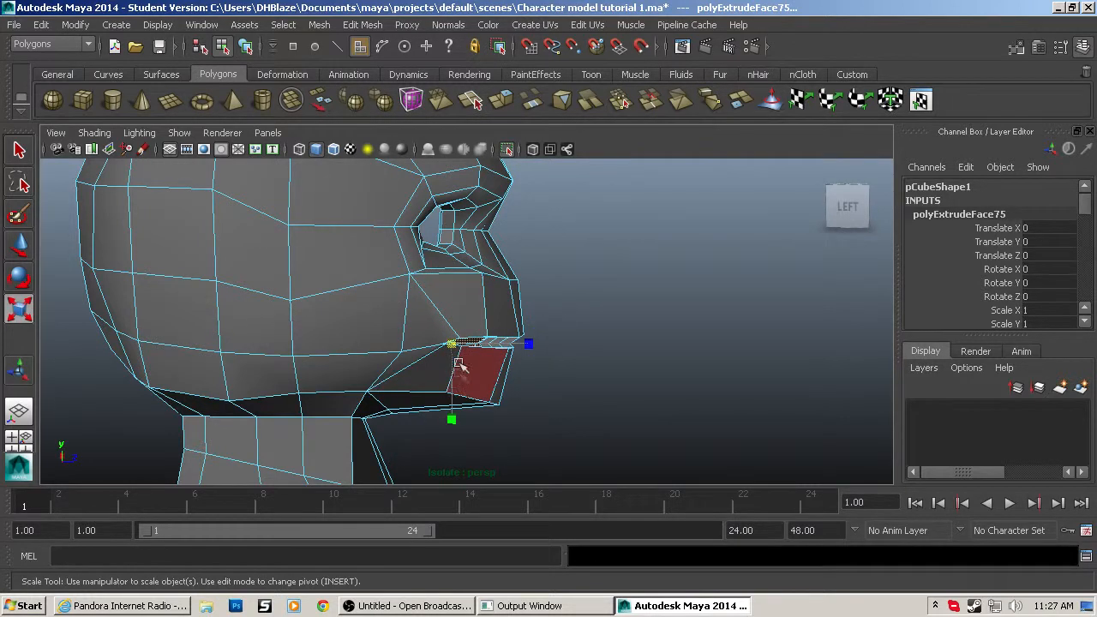
{"action": "left_click_drag", "start_coordinate": [450, 414], "coordinate": [455, 434]}
{"action": "key", "text": "ctrl+z"}
{"action": "left_click_drag", "start_coordinate": [463, 365], "coordinate": [429, 412], "text": "alt"}
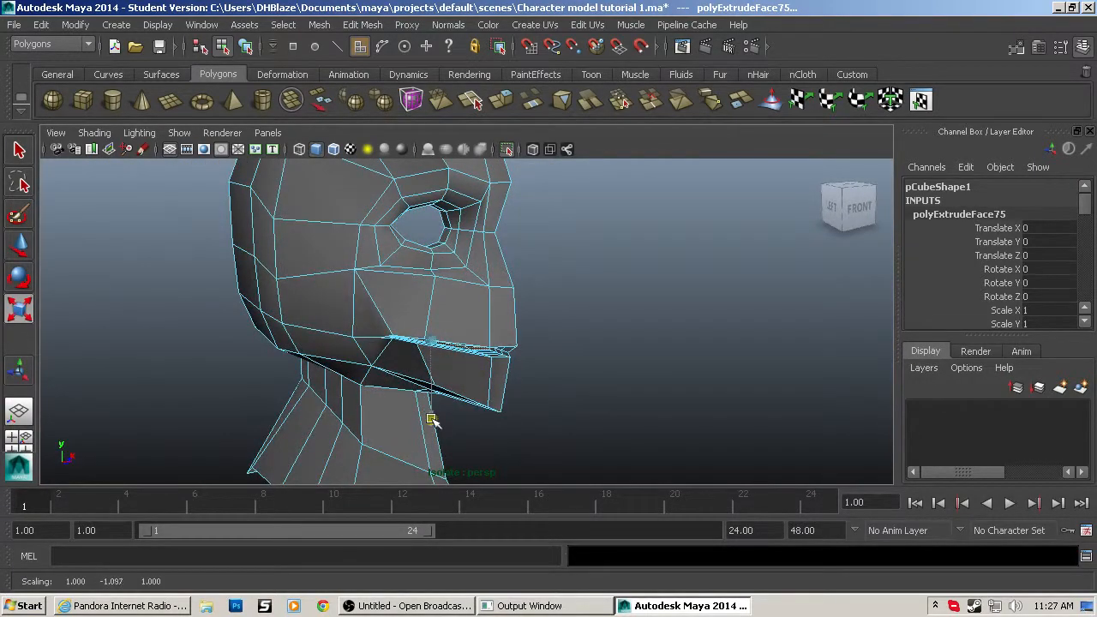
{"action": "mouse_move", "coordinate": [403, 361]}
{"action": "left_mouse_down", "text": "alt"}
{"action": "mouse_move", "coordinate": [215, 358]}
{"action": "mouse_move", "coordinate": [428, 360]}
{"action": "mouse_move", "coordinate": [415, 356]}
{"action": "left_mouse_up", "text": "alt"}
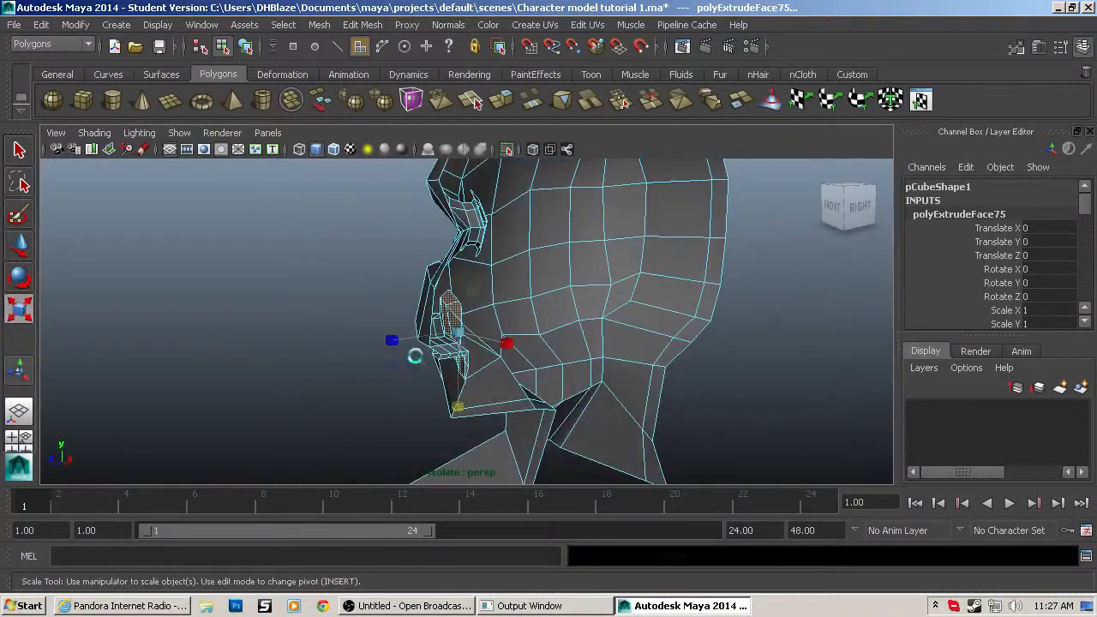
Extrude the enlarged inner faces and move them deep toward the back of the head to form the mouth cavity.
{"action": "key", "text": "ctrl+e"}
{"action": "key", "text": "w"}
{"action": "left_click_drag", "start_coordinate": [408, 337], "coordinate": [536, 356]}
{"action": "scroll", "coordinate": [536, 357], "scroll_direction": "up", "scroll_amount": 4}
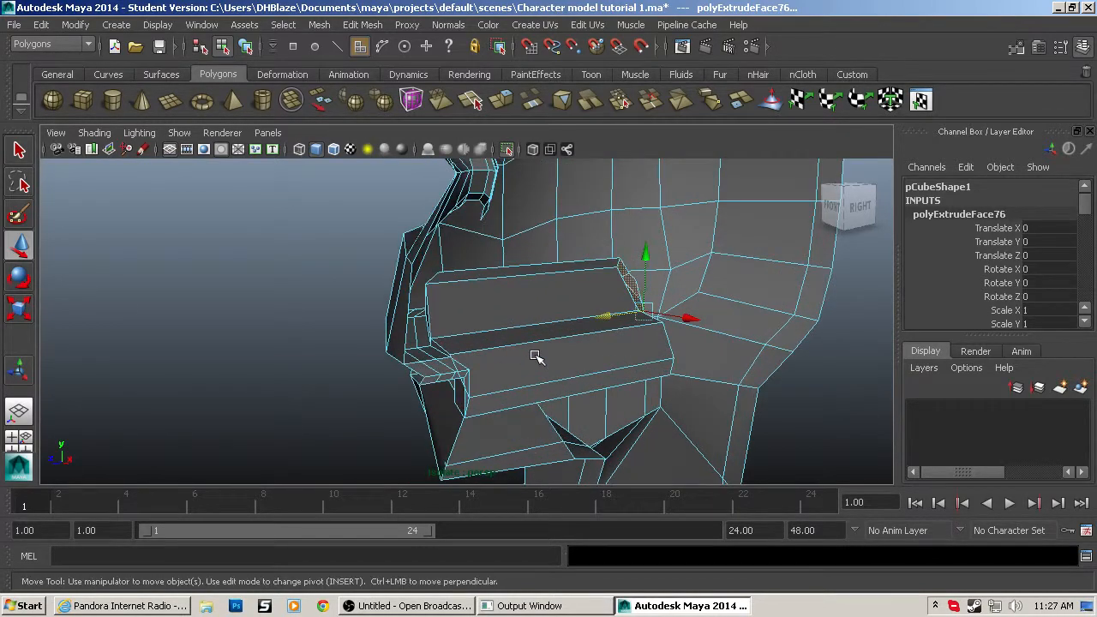
Select the faces closing the mouth along the head's centre line and delete them, leaving the cavity open at the centre.
{"action": "left_click_drag", "start_coordinate": [468, 360], "coordinate": [412, 358], "text": "alt"}
{"action": "left_click", "coordinate": [408, 361]}
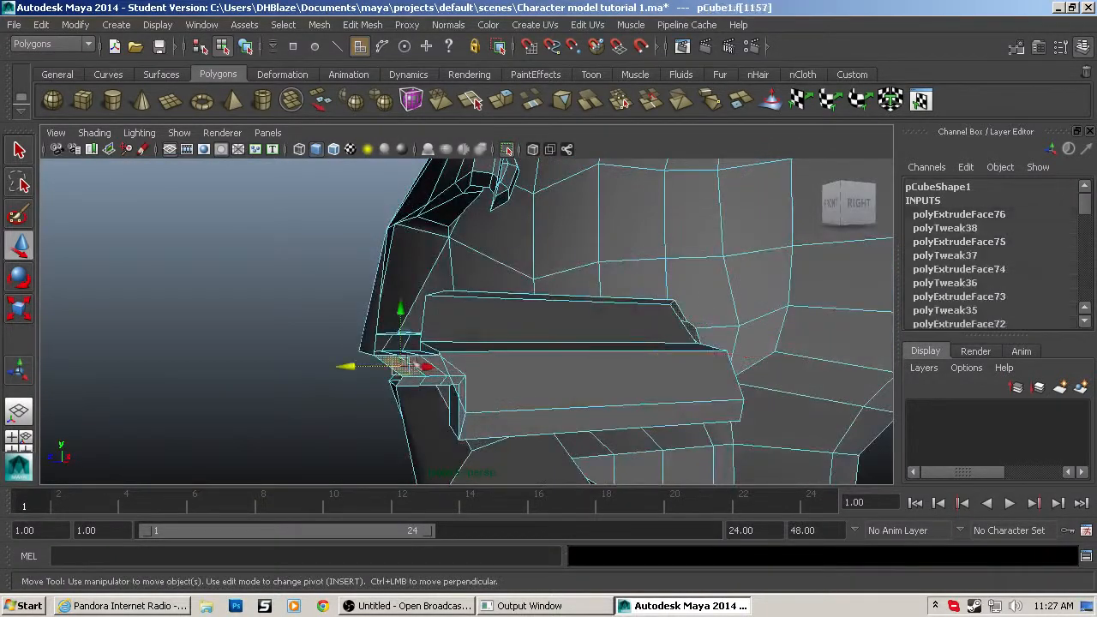
{"action": "left_click", "coordinate": [531, 364]}
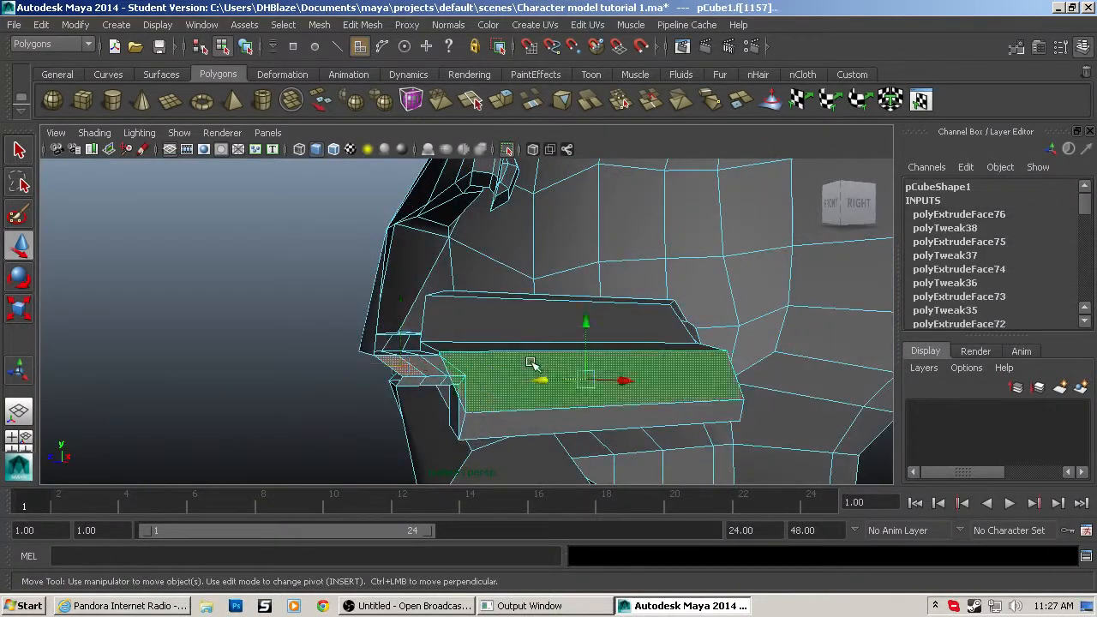
{"action": "double_click", "coordinate": [514, 425], "text": "shift"}
{"action": "key", "text": "ctrl+z"}
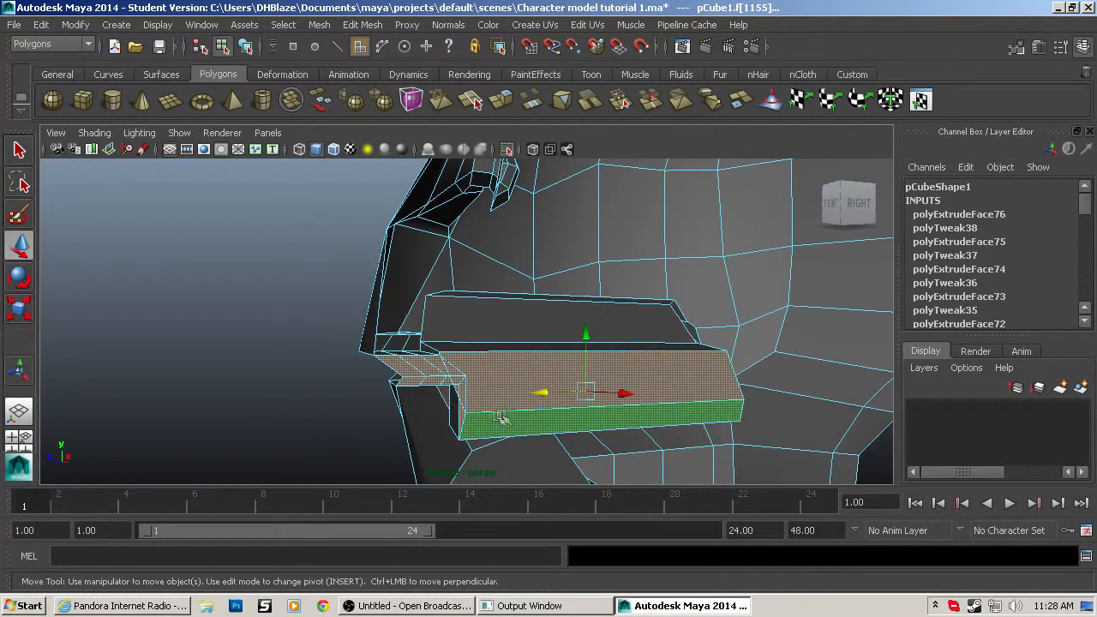
{"action": "key", "text": "Delete"}
{"action": "left_click_drag", "start_coordinate": [506, 413], "coordinate": [435, 408], "text": "alt"}
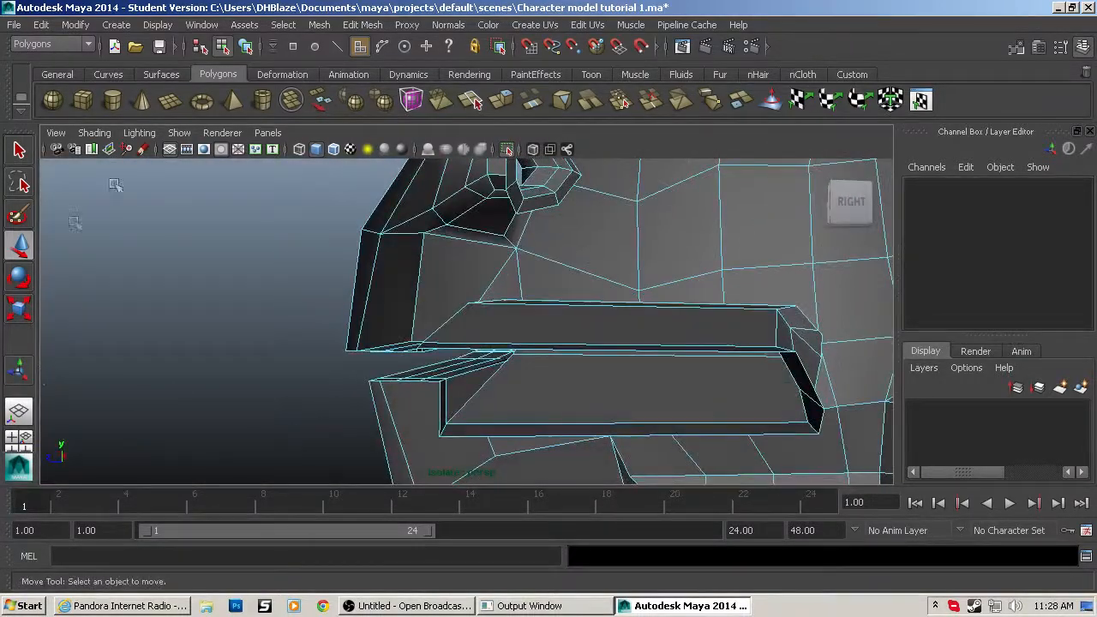
Insert an edge loop around the middle of the mouth cavity and scale it vertically to make the cavity taller.
{"action": "left_click", "coordinate": [363, 24]}
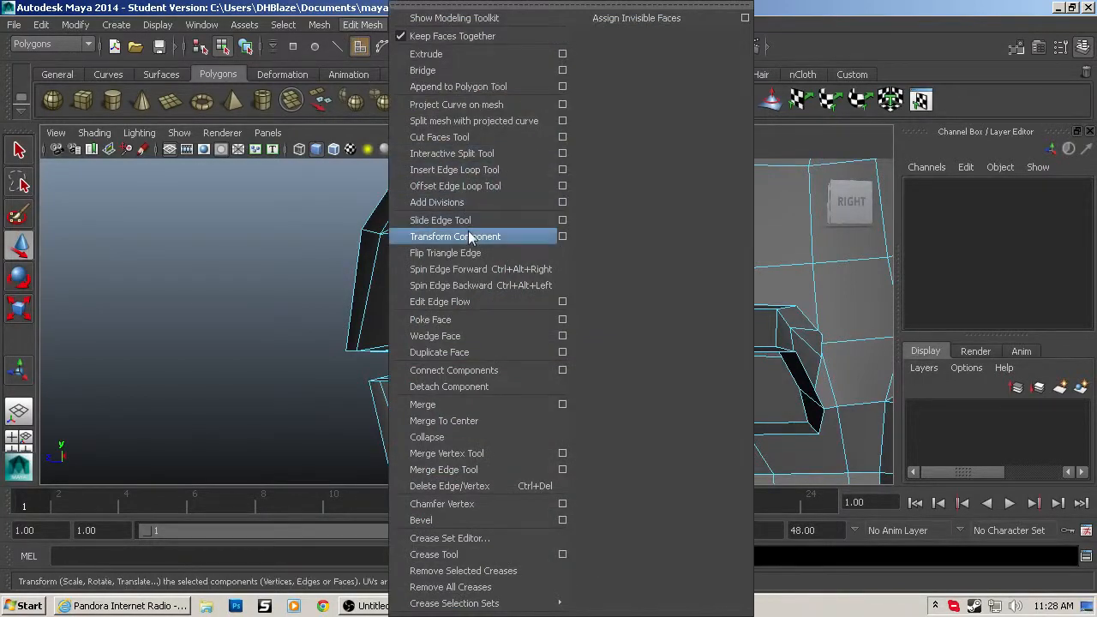
{"action": "left_click", "coordinate": [477, 171]}
{"action": "left_click_drag", "start_coordinate": [629, 352], "coordinate": [630, 355]}
{"action": "key", "text": "r"}
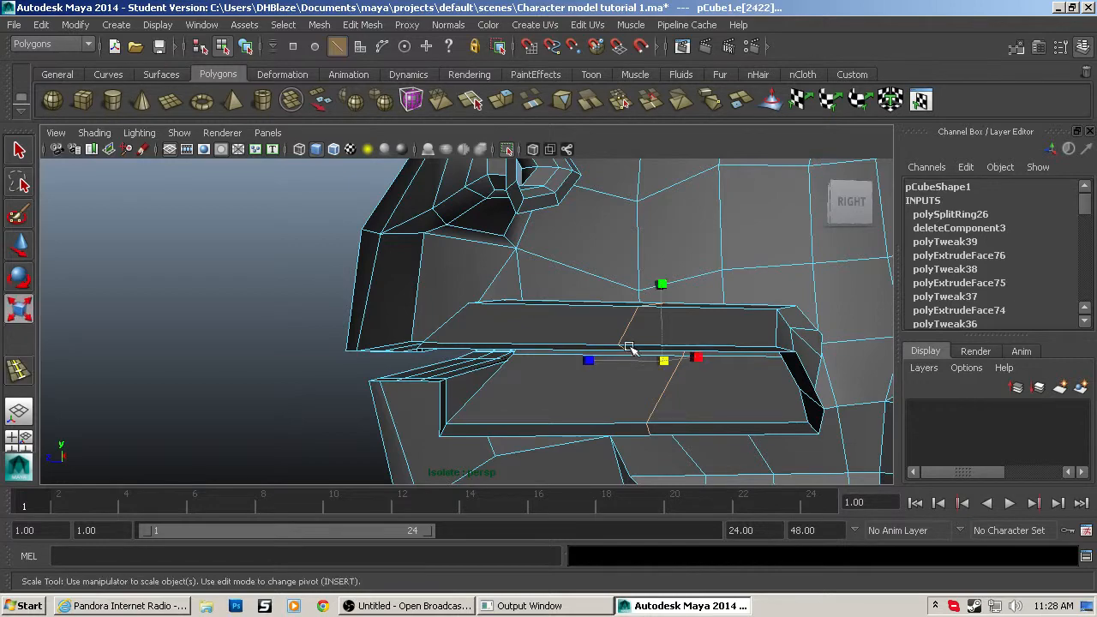
{"action": "left_click_drag", "start_coordinate": [662, 287], "coordinate": [649, 243]}
Examine the lips and mouth cavity in smooth mesh preview, and return to the unsmoothed display.
{"action": "key", "text": "3"}
{"action": "mouse_move", "coordinate": [460, 350]}
{"action": "left_mouse_down", "text": "alt"}
{"action": "mouse_move", "coordinate": [661, 328]}
{"action": "mouse_move", "coordinate": [465, 339]}
{"action": "left_mouse_up", "text": "alt"}
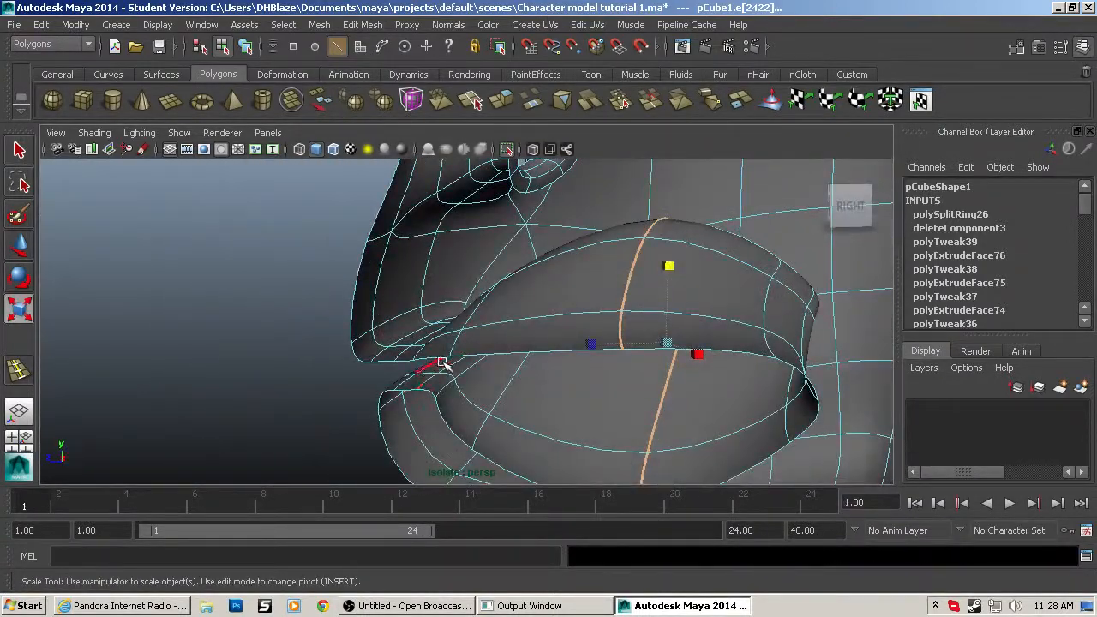
{"action": "left_click_drag", "start_coordinate": [418, 380], "coordinate": [428, 355], "text": "alt"}
{"action": "key", "text": "1"}
Raise the inner edge in the middle of the mouth cavity's roof toward its upper side.
{"action": "left_click_drag", "start_coordinate": [659, 347], "coordinate": [567, 389], "text": "alt"}
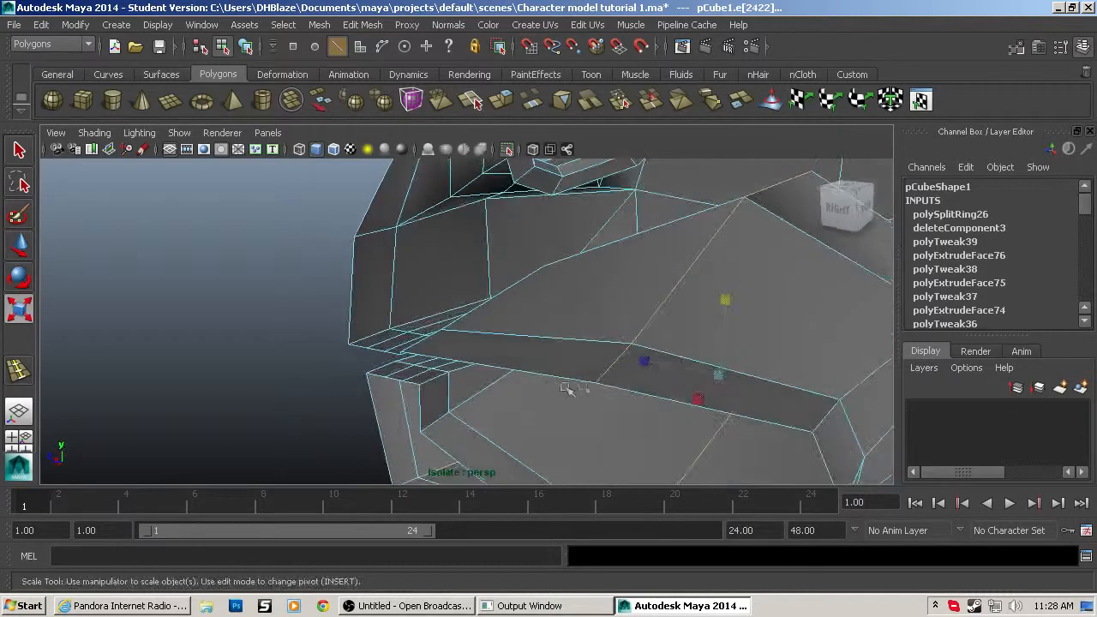
{"action": "key", "text": "w"}
{"action": "left_click_drag", "start_coordinate": [616, 301], "coordinate": [616, 182]}
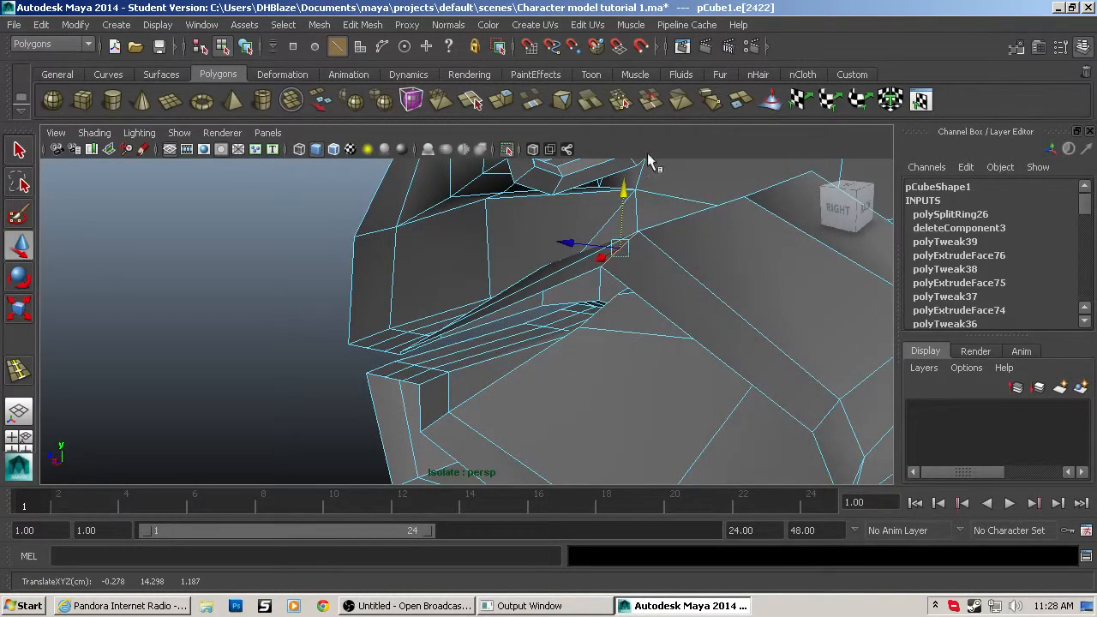
Select the inner edge at the back of the mouth cavity's floor and adjust its height.
{"action": "left_click_drag", "start_coordinate": [652, 360], "coordinate": [657, 416], "text": "alt"}
{"action": "left_click", "coordinate": [650, 423]}
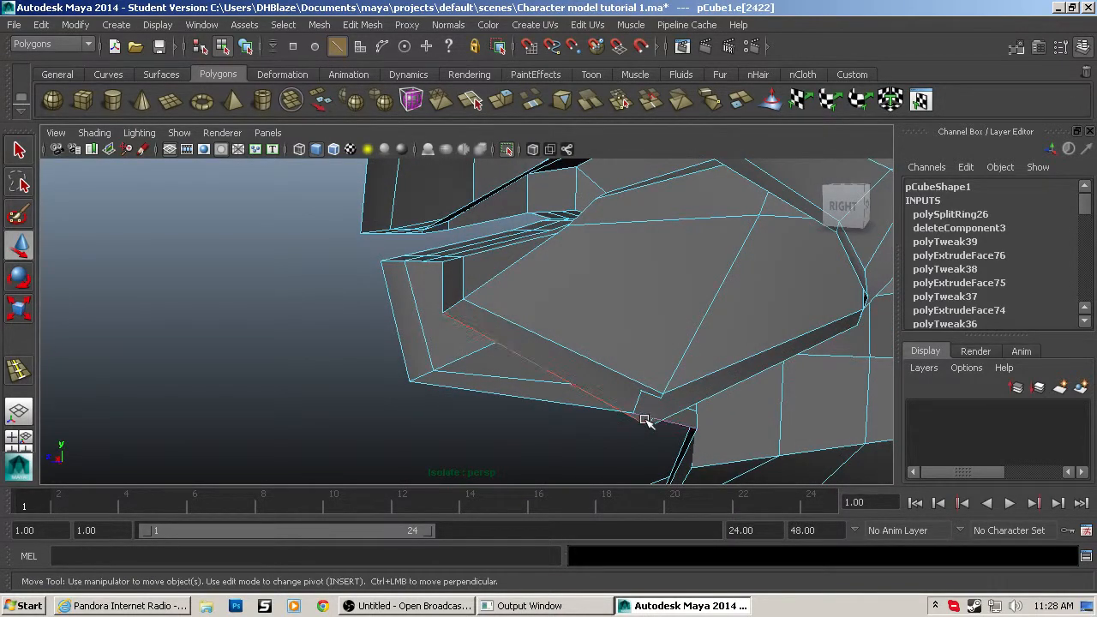
{"action": "left_click_drag", "start_coordinate": [649, 418], "coordinate": [580, 421], "text": "alt"}
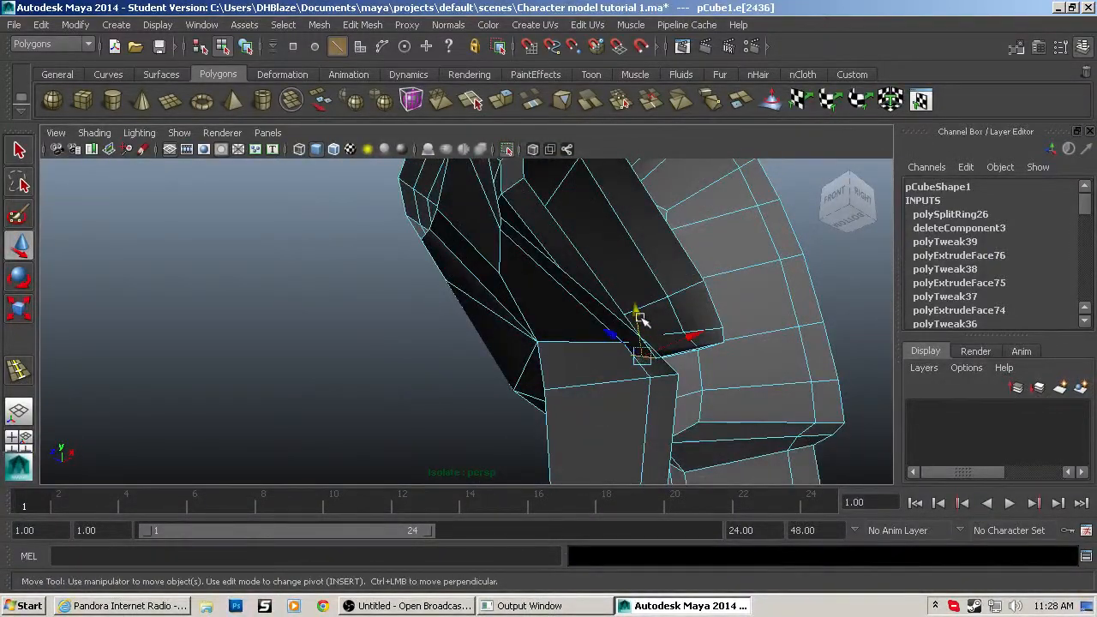
{"action": "left_click_drag", "start_coordinate": [641, 317], "coordinate": [513, 403]}
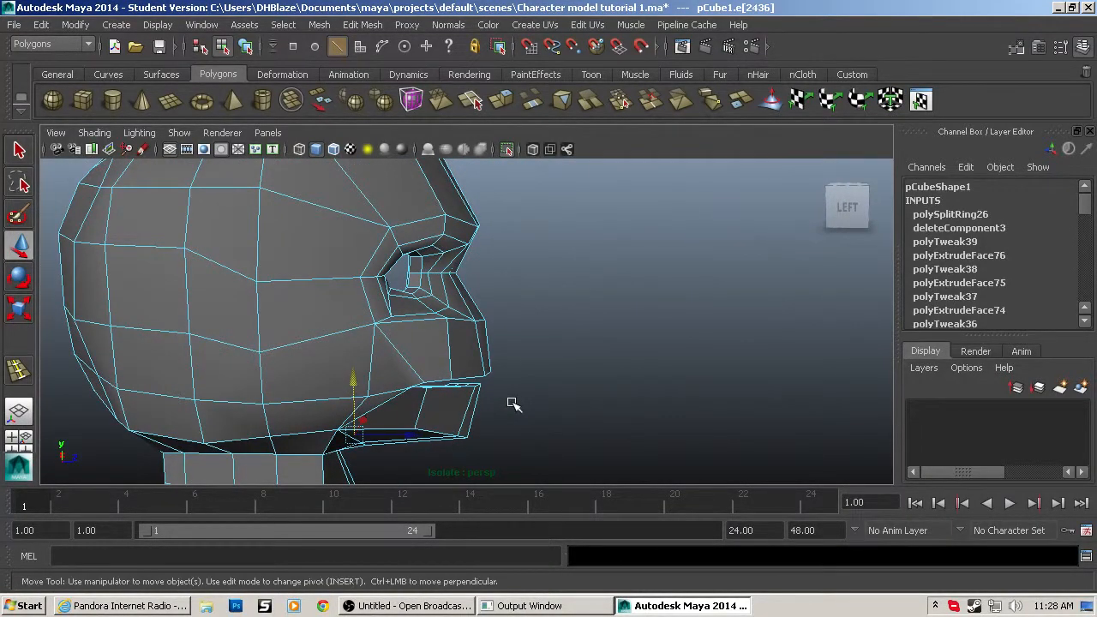
Insert three concentric edge loops around the lips between the mouth opening and the base of the nose.
{"action": "scroll", "coordinate": [513, 403], "scroll_direction": "up", "scroll_amount": 2}
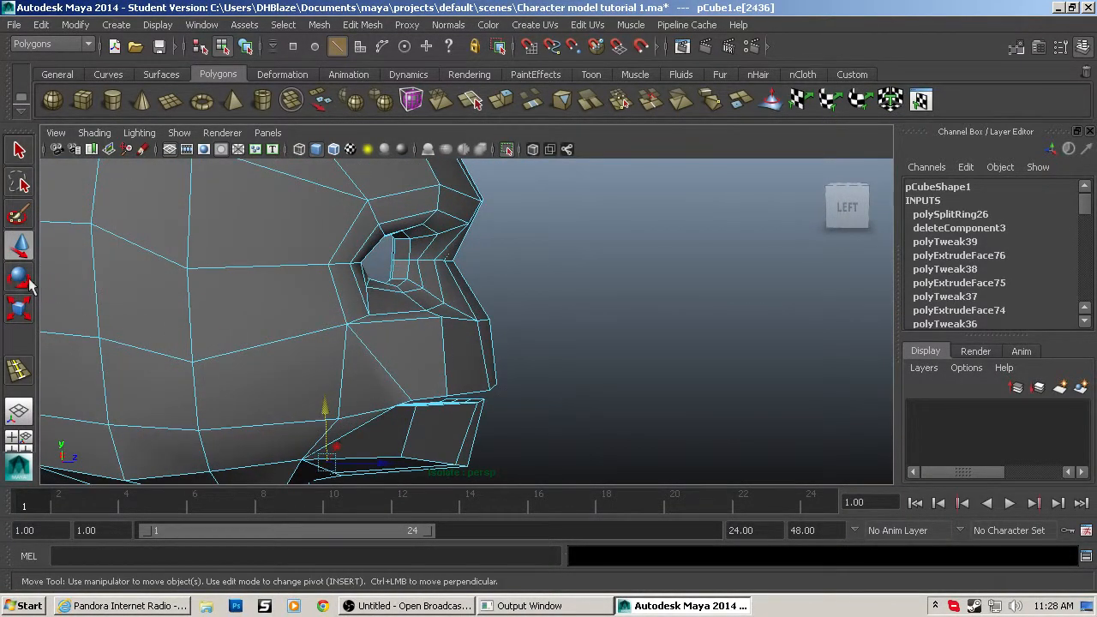
{"action": "left_click", "coordinate": [19, 371]}
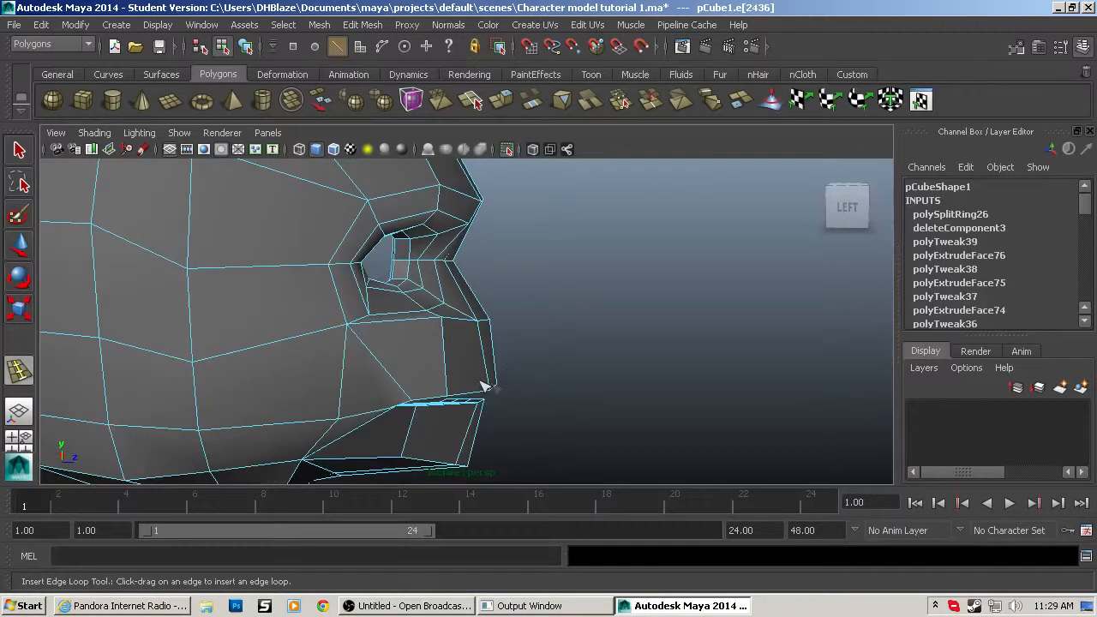
{"action": "scroll", "coordinate": [477, 381], "scroll_direction": "up", "scroll_amount": 2}
{"action": "left_click_drag", "start_coordinate": [506, 385], "coordinate": [540, 330]}
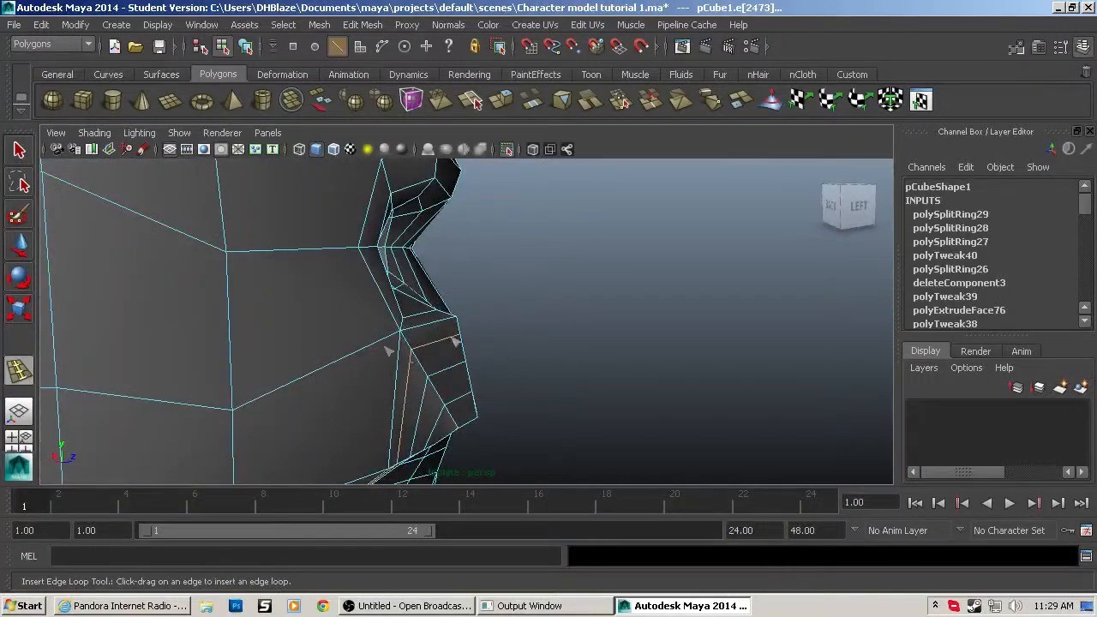
{"action": "scroll", "coordinate": [555, 407], "scroll_direction": "down", "scroll_amount": 4}
{"action": "left_click_drag", "start_coordinate": [555, 408], "coordinate": [409, 381], "text": "alt"}
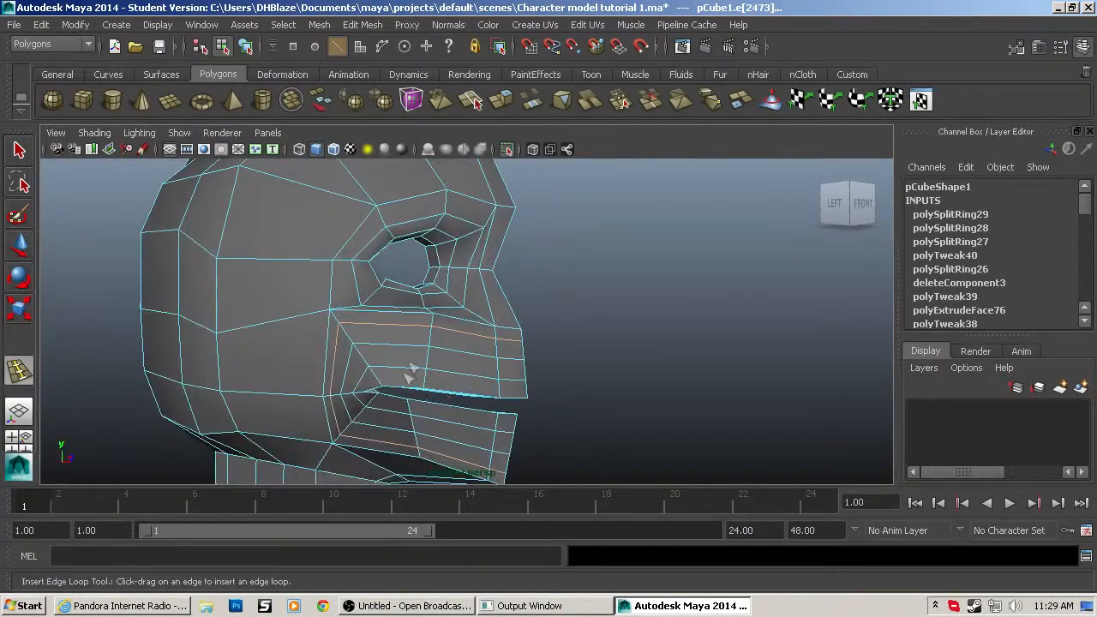
{"action": "left_click_drag", "start_coordinate": [496, 347], "coordinate": [473, 189], "text": "alt"}
{"action": "left_click_drag", "start_coordinate": [456, 285], "coordinate": [506, 368], "text": "alt"}
Extrude the strip of centre-line faces below the eyes forward to form the nose, and scale it vertically.
{"action": "key", "text": "q"}
{"action": "right_click_drag", "start_coordinate": [522, 271], "coordinate": [515, 361]}
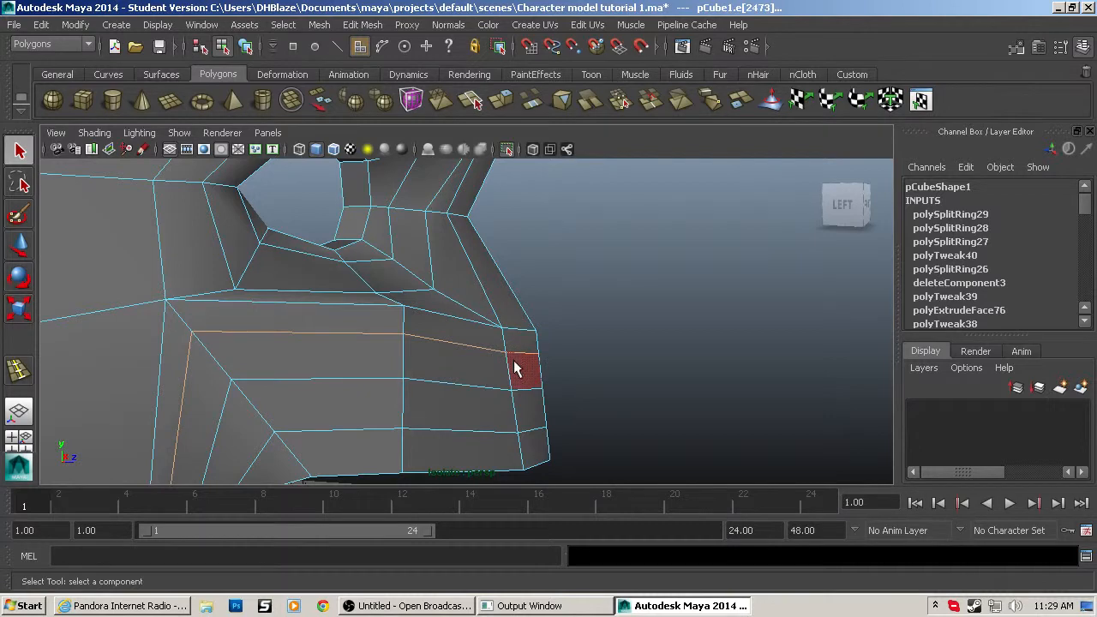
{"action": "left_click", "coordinate": [514, 361]}
{"action": "left_click", "coordinate": [526, 336], "text": "shift"}
{"action": "left_click_drag", "start_coordinate": [577, 259], "coordinate": [585, 352], "text": "alt"}
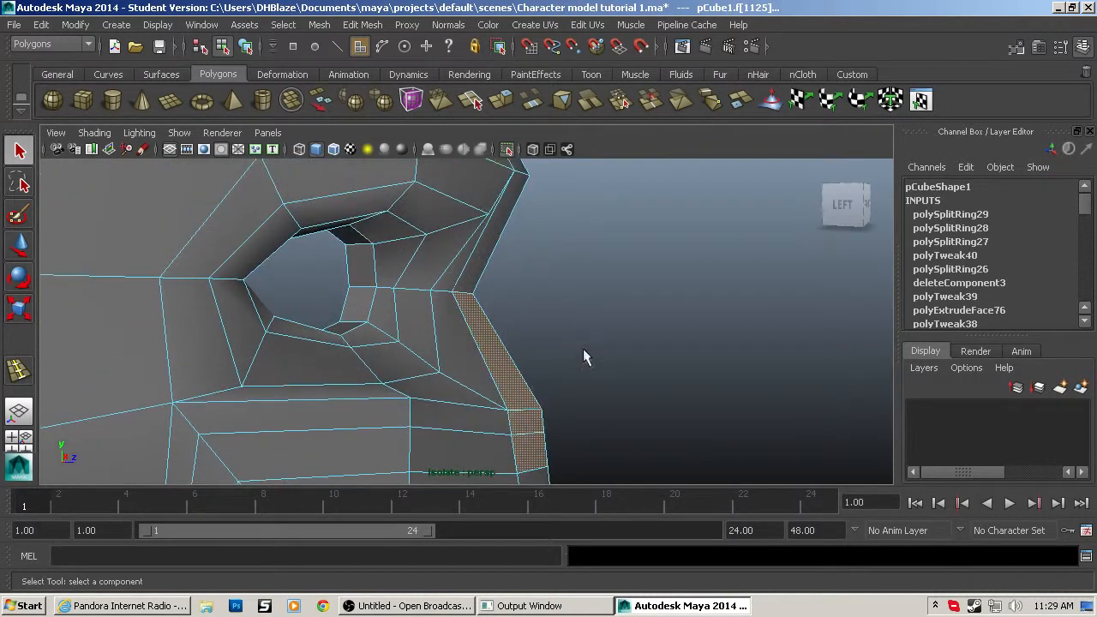
{"action": "left_click", "coordinate": [491, 339], "text": "shift"}
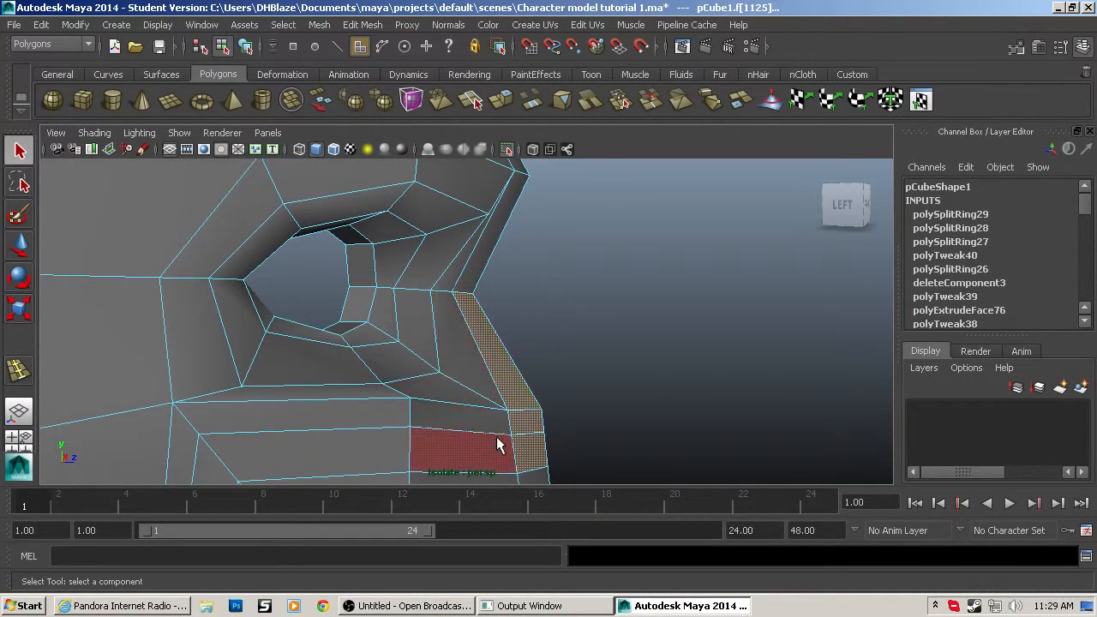
{"action": "left_click", "coordinate": [501, 101]}
{"action": "key", "text": "w"}
{"action": "left_click_drag", "start_coordinate": [555, 381], "coordinate": [592, 389]}
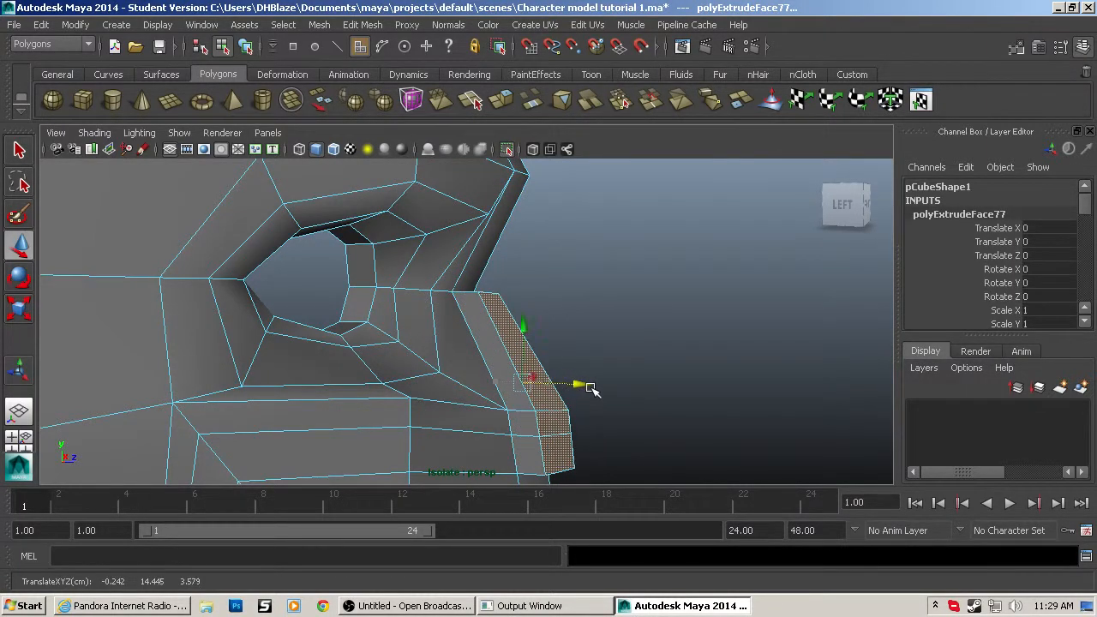
{"action": "key", "text": "r"}
{"action": "left_click_drag", "start_coordinate": [523, 309], "coordinate": [360, 355]}
{"action": "key", "text": "w"}
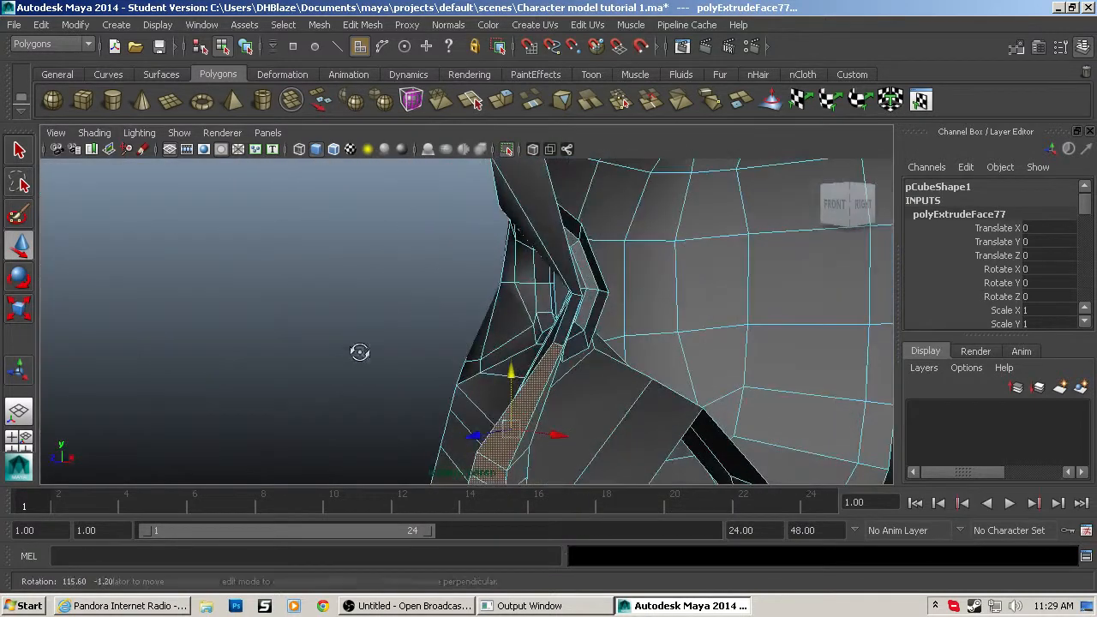
Select the extruded nose faces lying on the head's centre line and delete them.
{"action": "left_click", "coordinate": [540, 418]}
{"action": "left_click_drag", "start_coordinate": [534, 417], "coordinate": [569, 309], "text": "alt"}
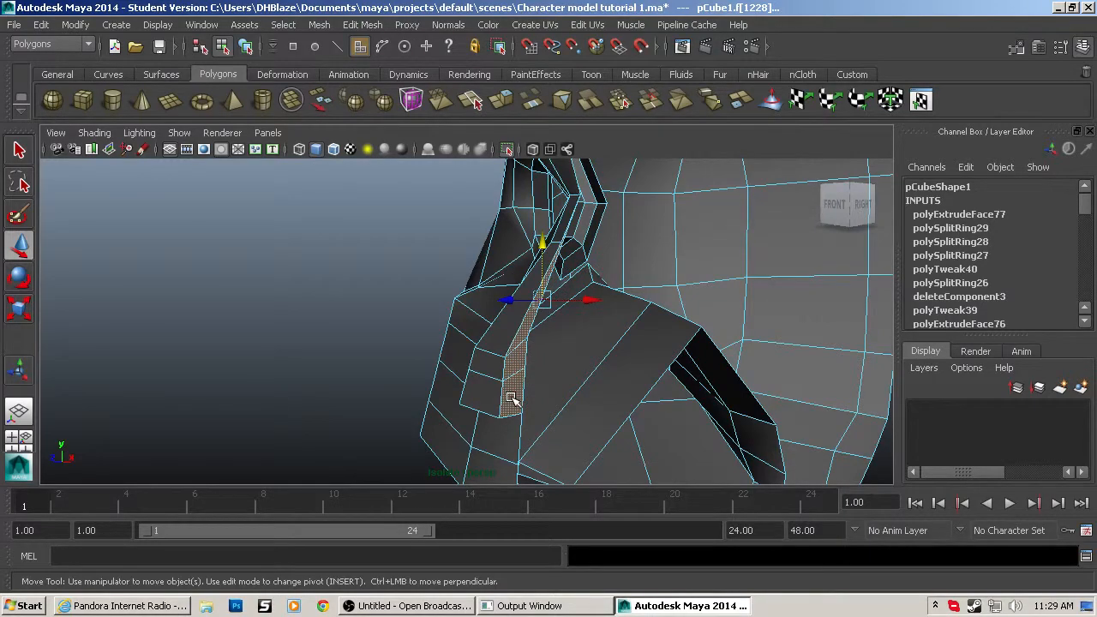
{"action": "key", "text": "Delete"}
{"action": "left_click_drag", "start_coordinate": [512, 399], "coordinate": [506, 327], "text": "alt"}
Extrude the two lower front faces of the nose forward, scale them down and lower them to shape the tip.
{"action": "left_click", "coordinate": [577, 382]}
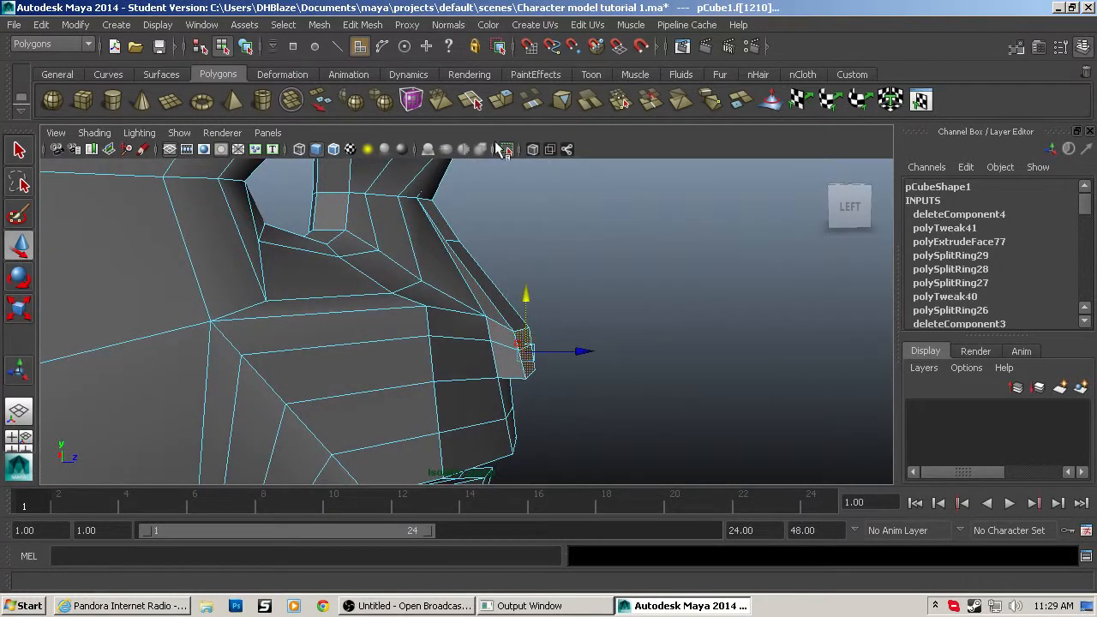
{"action": "left_click", "coordinate": [500, 100]}
{"action": "left_click_drag", "start_coordinate": [600, 356], "coordinate": [583, 357]}
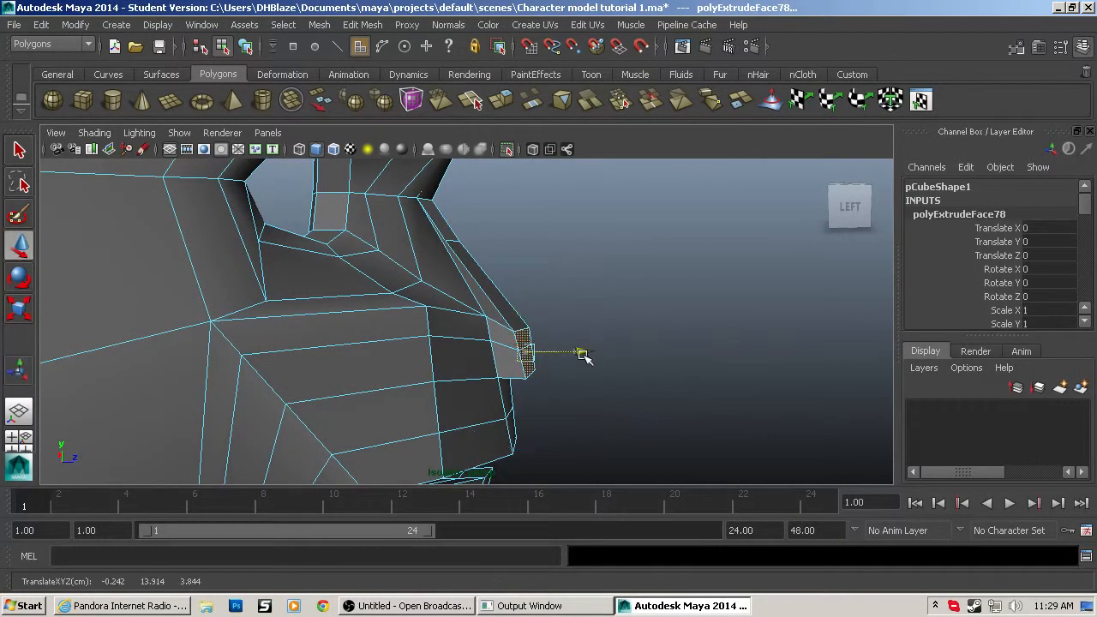
{"action": "key", "text": "r"}
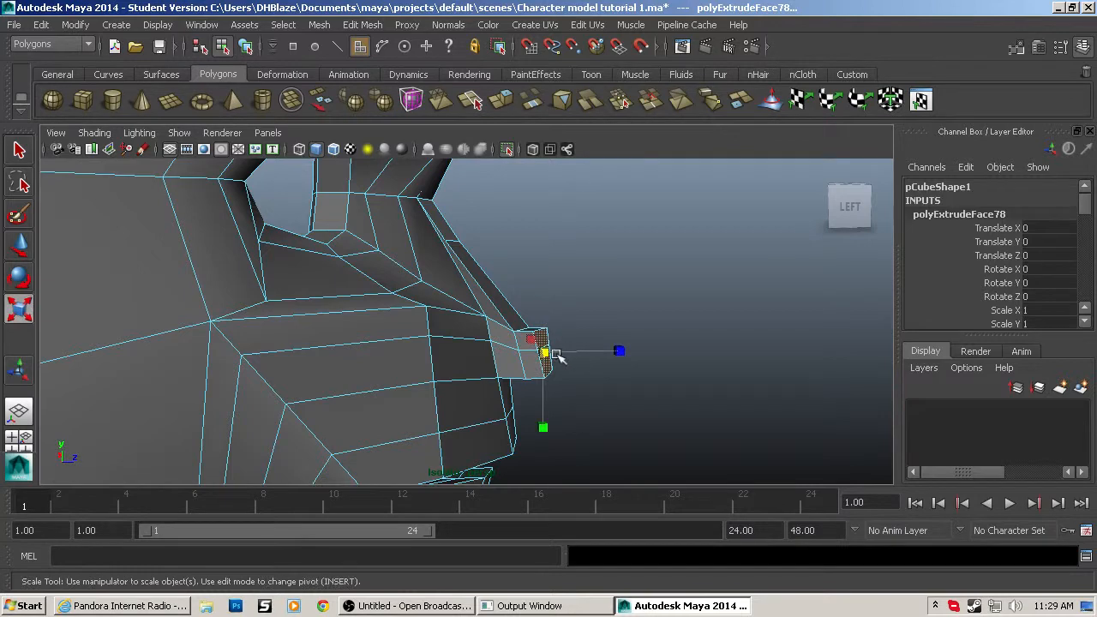
{"action": "left_click_drag", "start_coordinate": [546, 353], "coordinate": [539, 351]}
{"action": "key", "text": "w"}
{"action": "left_click_drag", "start_coordinate": [544, 300], "coordinate": [547, 313]}
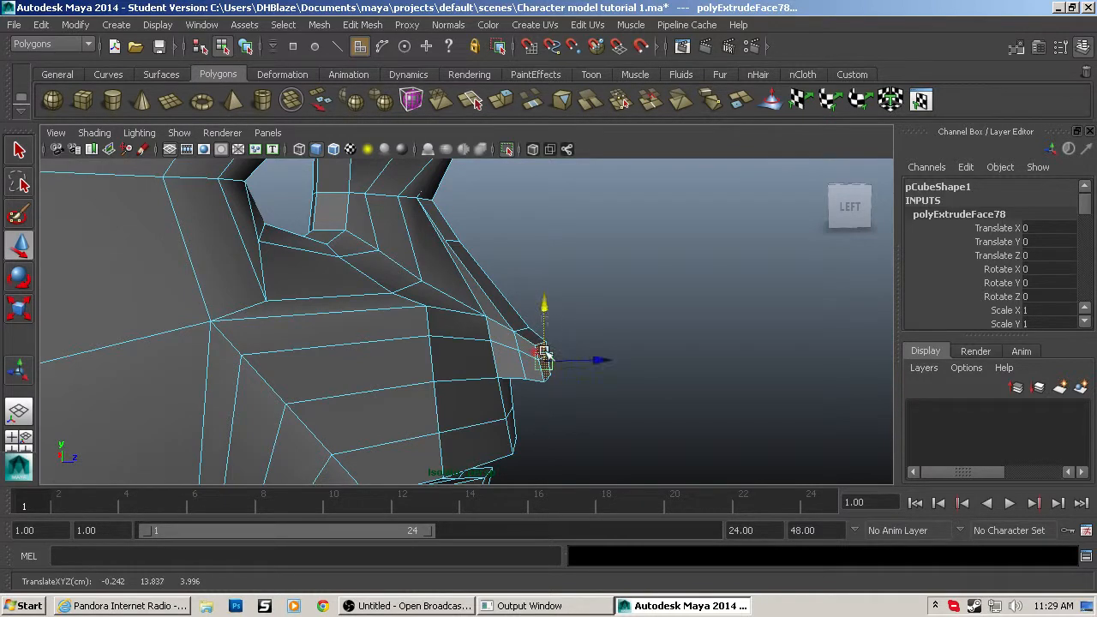
Select the two faces on the lower side of the nose and extrude them outward to start the nostril wing.
{"action": "scroll", "coordinate": [545, 363], "scroll_direction": "up", "scroll_amount": 4}
{"action": "left_click", "coordinate": [546, 363]}
{"action": "left_click", "coordinate": [550, 426], "text": "shift"}
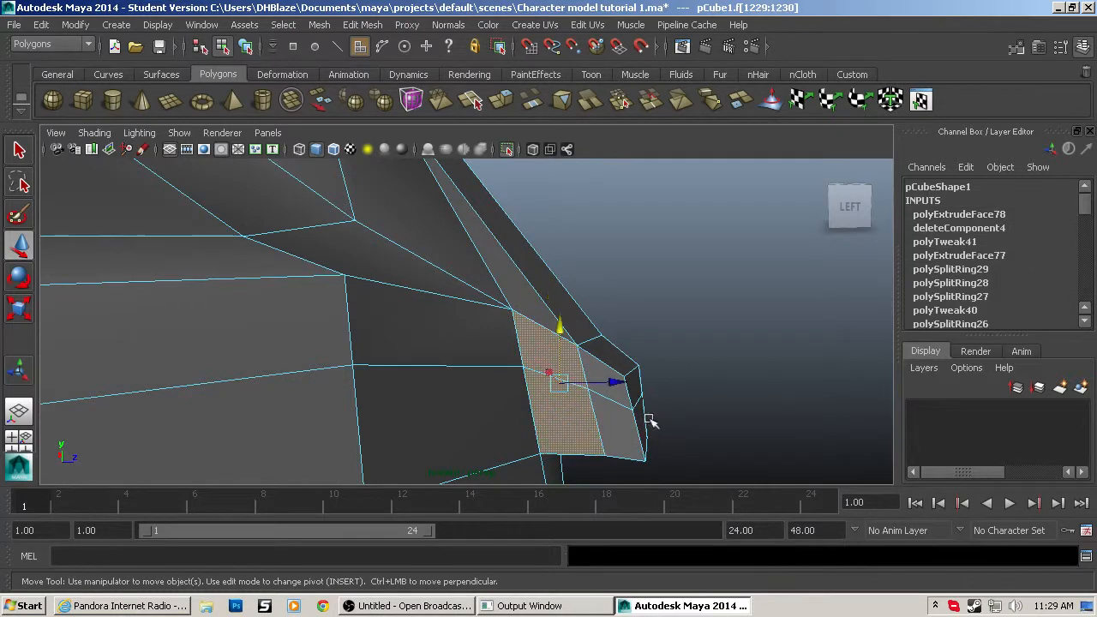
{"action": "left_click_drag", "start_coordinate": [649, 421], "coordinate": [558, 426], "text": "alt"}
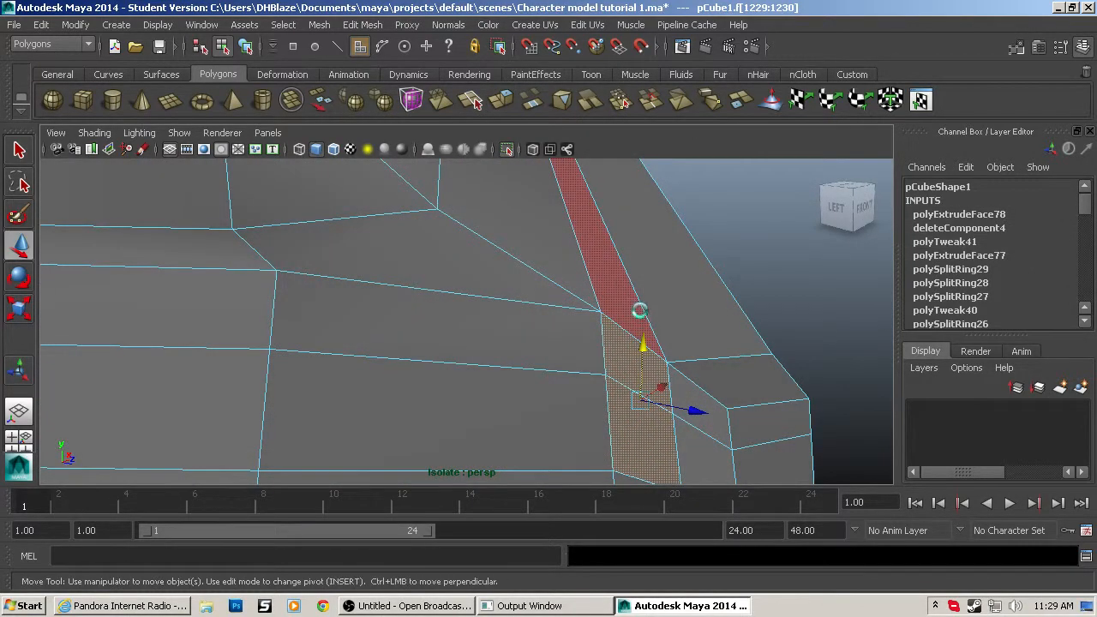
{"action": "key", "text": "ctrl+e"}
{"action": "key", "text": "w"}
{"action": "left_click_drag", "start_coordinate": [641, 403], "coordinate": [635, 413], "text": "alt"}
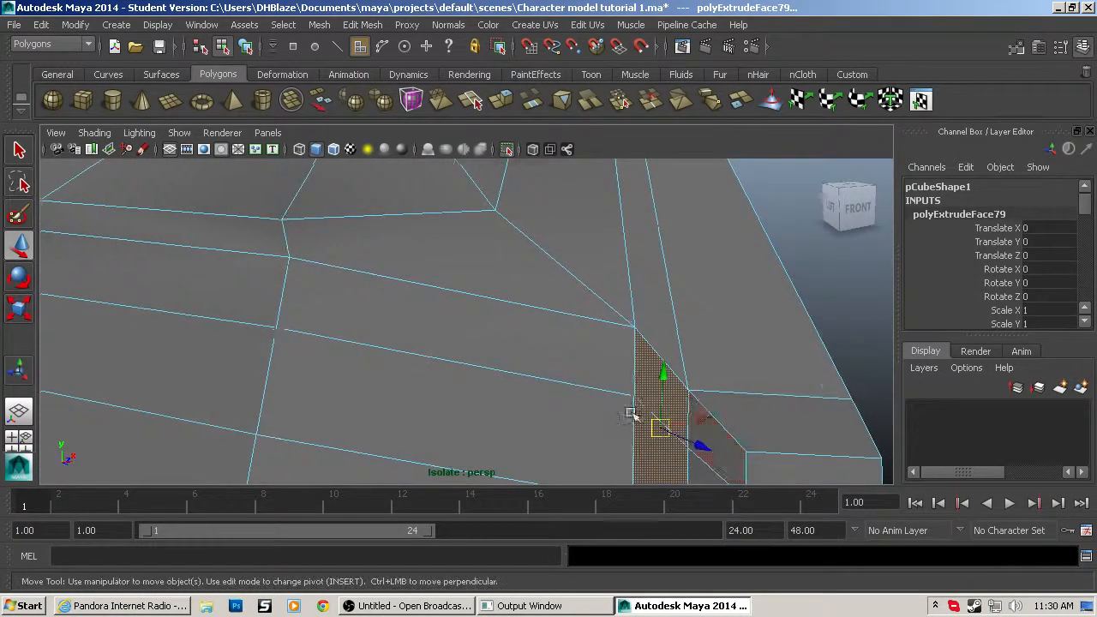
{"action": "scroll", "coordinate": [635, 413], "scroll_direction": "down", "scroll_amount": 3}
{"action": "left_click_drag", "start_coordinate": [639, 375], "coordinate": [579, 359]}
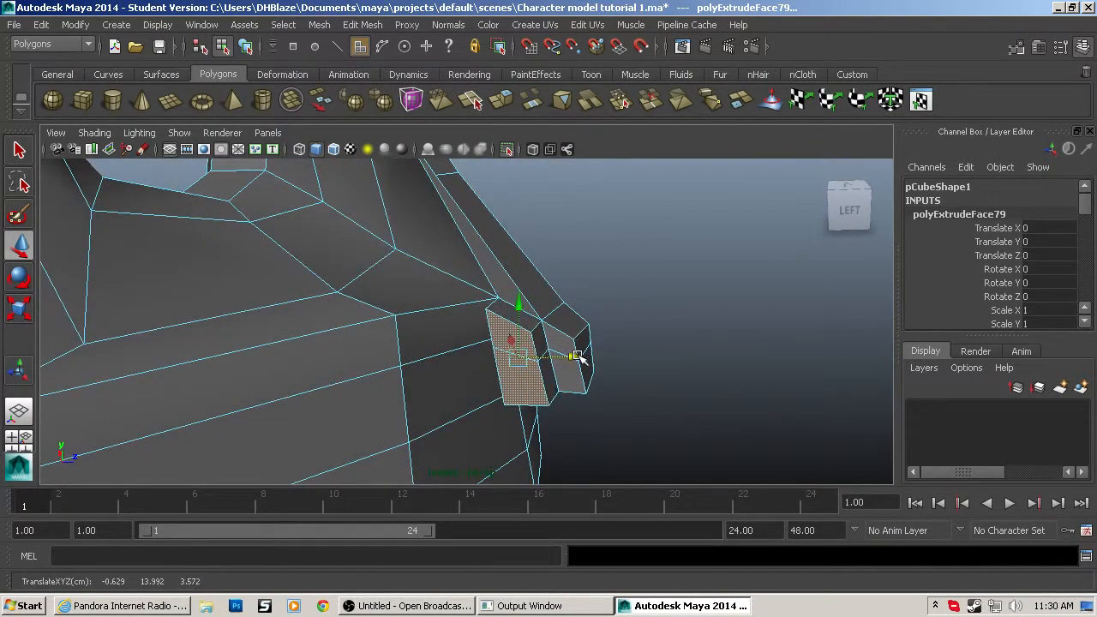
Scale the nostril wing's outer faces vertically to make them shorter, and reposition them along the side of the nose.
{"action": "key", "text": "r"}
{"action": "left_click_drag", "start_coordinate": [518, 292], "coordinate": [520, 323]}
{"action": "key", "text": "w"}
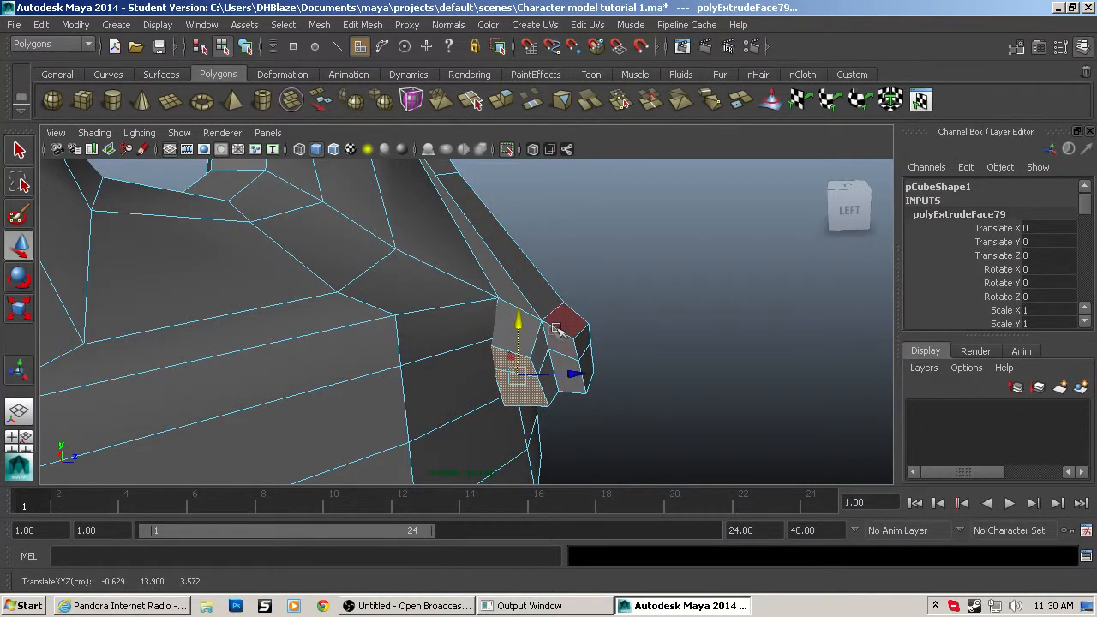
{"action": "left_click_drag", "start_coordinate": [570, 371], "coordinate": [459, 257]}
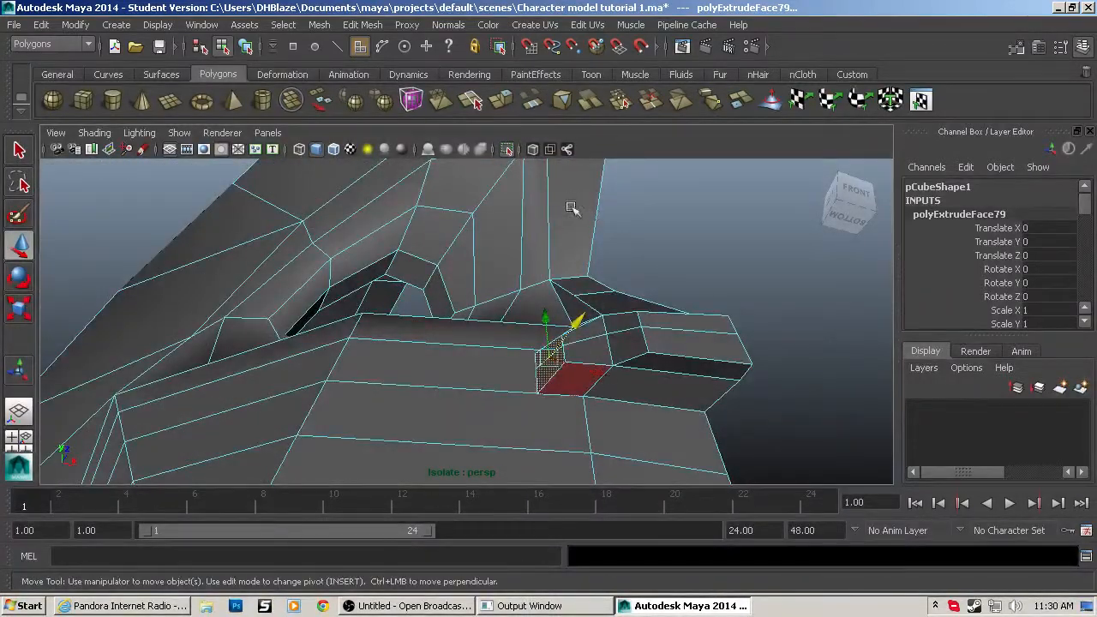
{"action": "key", "text": "F10"}
{"action": "left_click", "coordinate": [589, 391]}
{"action": "left_click", "coordinate": [587, 412], "text": "shift"}
{"action": "left_click_drag", "start_coordinate": [647, 420], "coordinate": [700, 427]}
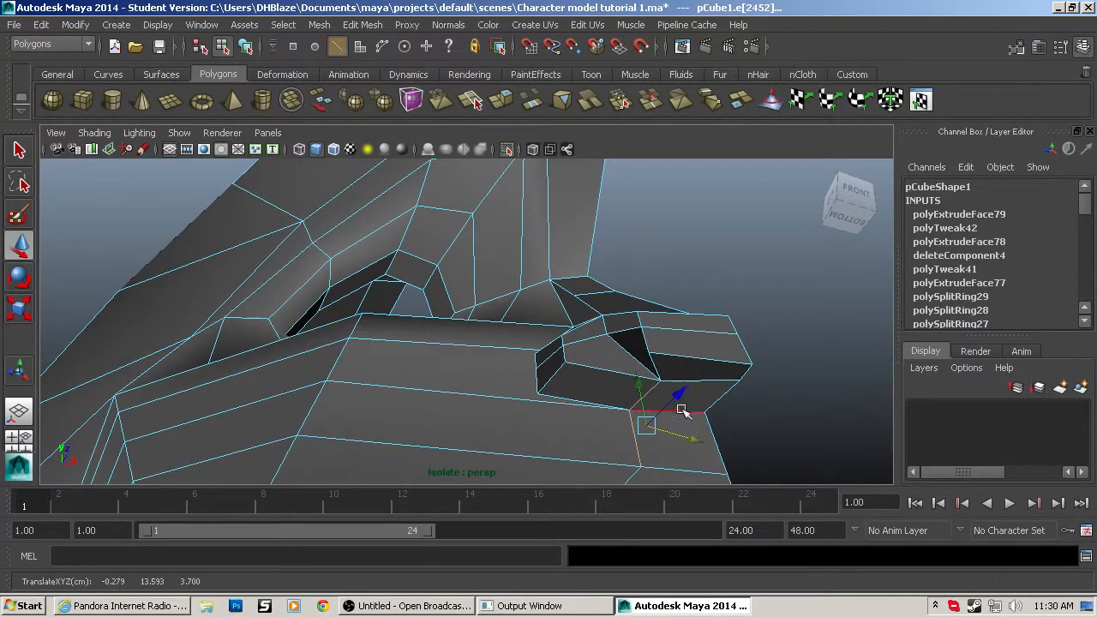
{"action": "key", "text": "ctrl+z"}
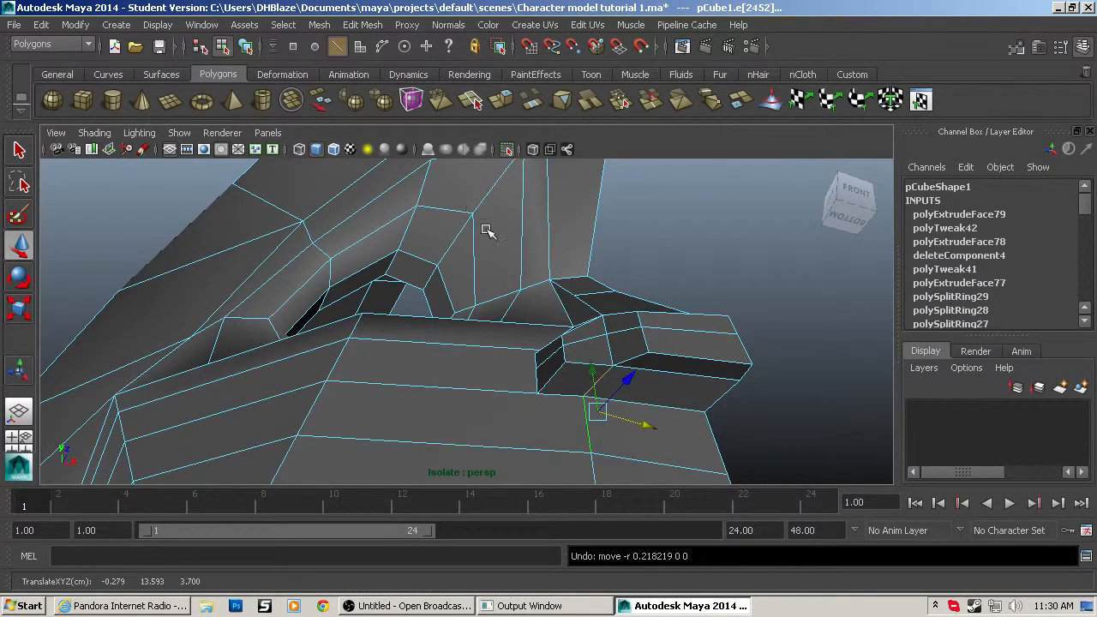
Move the vertex under the nose and the one below it on the upper lip toward the face's centre line.
{"action": "key", "text": "F9"}
{"action": "left_click", "coordinate": [582, 400]}
{"action": "left_click_drag", "start_coordinate": [629, 411], "coordinate": [709, 415]}
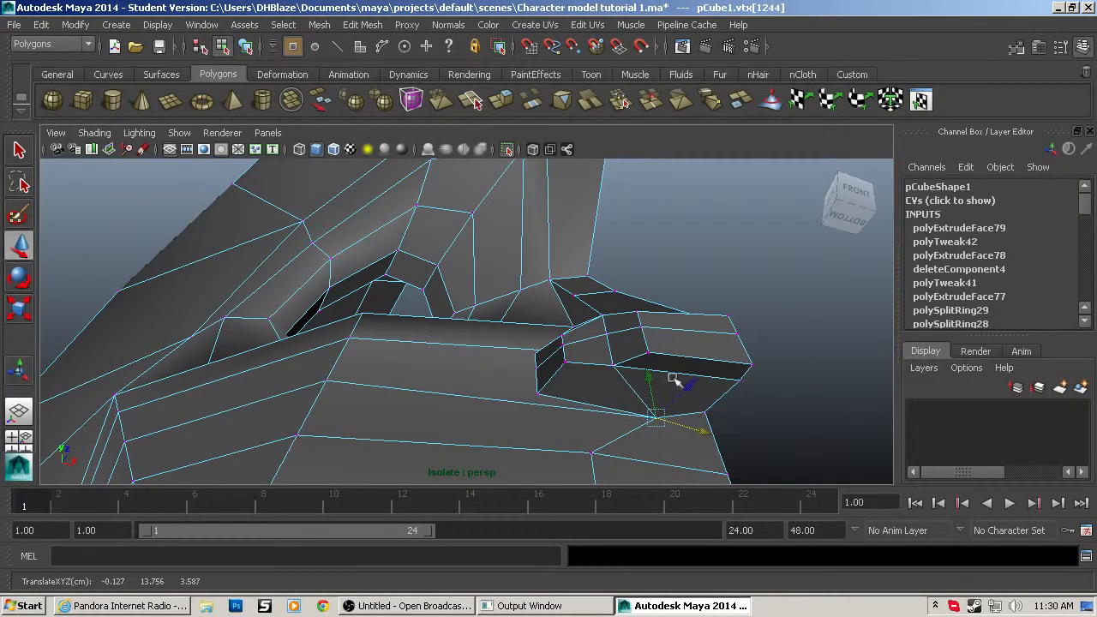
{"action": "left_click_drag", "start_coordinate": [675, 378], "coordinate": [699, 363]}
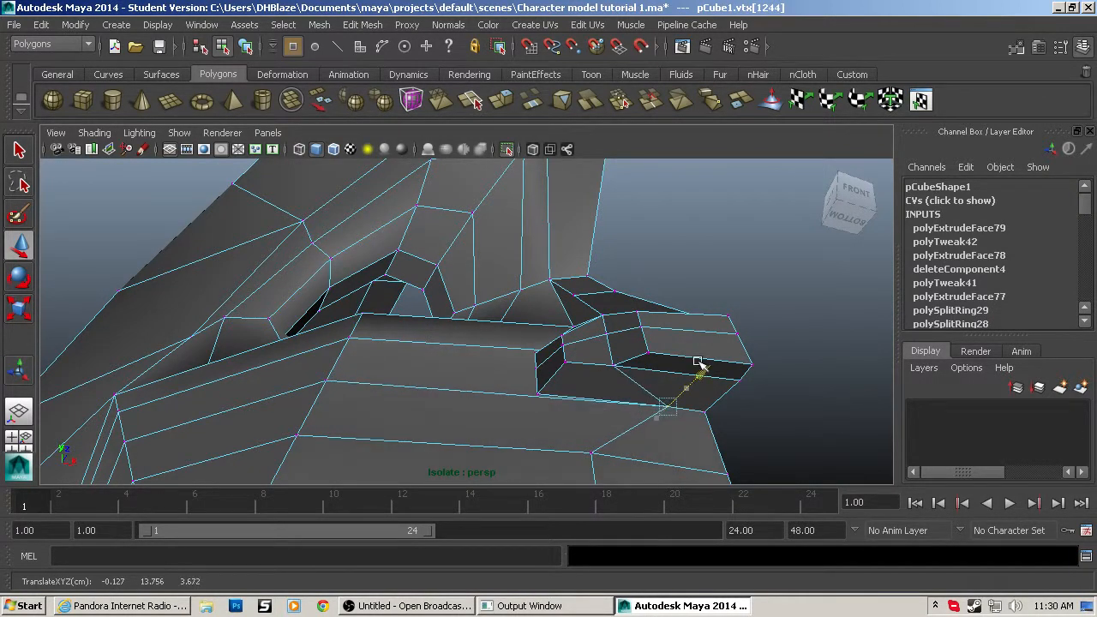
{"action": "left_click", "coordinate": [592, 452]}
{"action": "left_click_drag", "start_coordinate": [638, 461], "coordinate": [613, 373]}
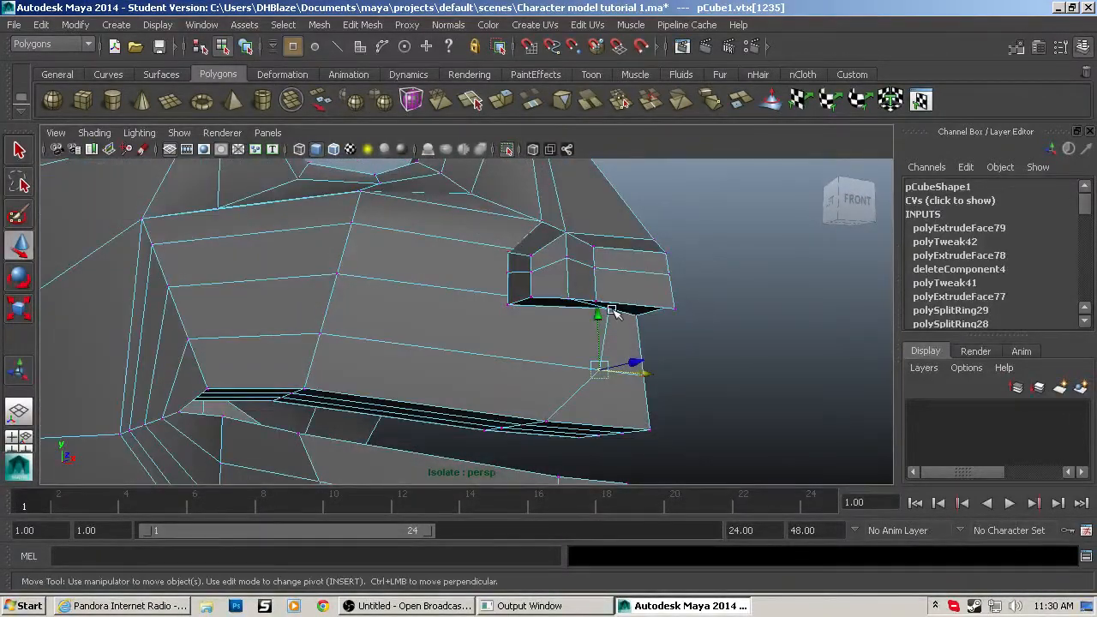
Extrude the face on the underside of the nostril wing and scale it inward uniformly to about 0.69.
{"action": "scroll", "coordinate": [569, 314], "scroll_direction": "up", "scroll_amount": 2}
{"action": "scroll", "coordinate": [596, 324], "scroll_direction": "down", "scroll_amount": 2}
{"action": "left_click_drag", "start_coordinate": [595, 277], "coordinate": [574, 305], "text": "alt"}
{"action": "key", "text": "F11"}
{"action": "left_click", "coordinate": [527, 302]}
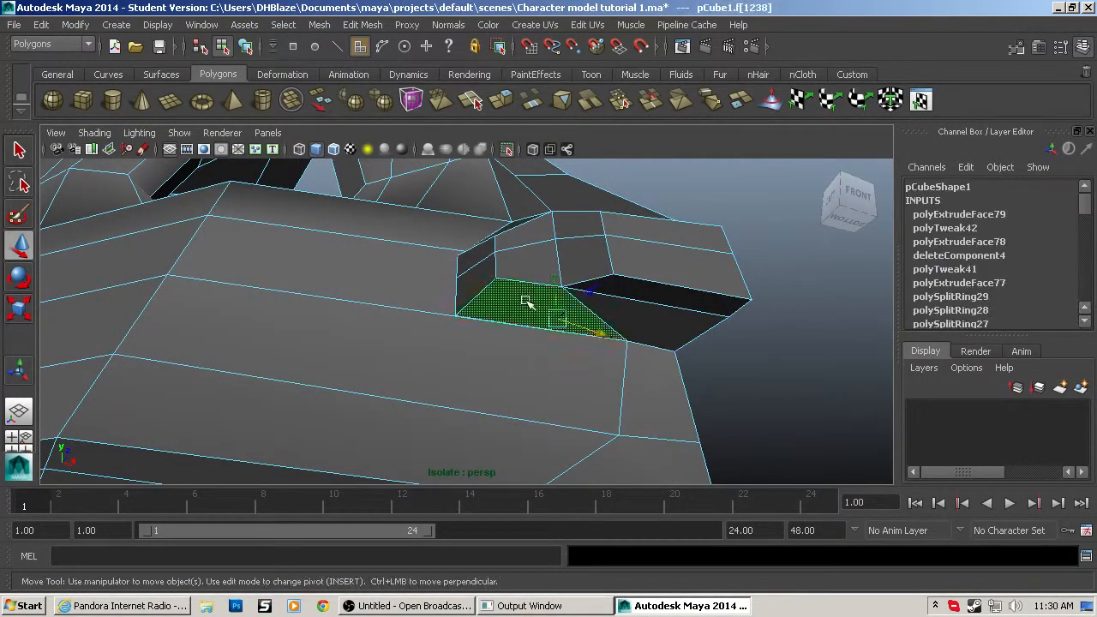
{"action": "key", "text": "ctrl+e"}
{"action": "left_click_drag", "start_coordinate": [525, 259], "coordinate": [390, 292], "text": "alt"}
{"action": "key", "text": "w"}
{"action": "left_click_drag", "start_coordinate": [371, 350], "coordinate": [245, 363]}
{"action": "left_click_drag", "start_coordinate": [254, 433], "coordinate": [321, 392]}
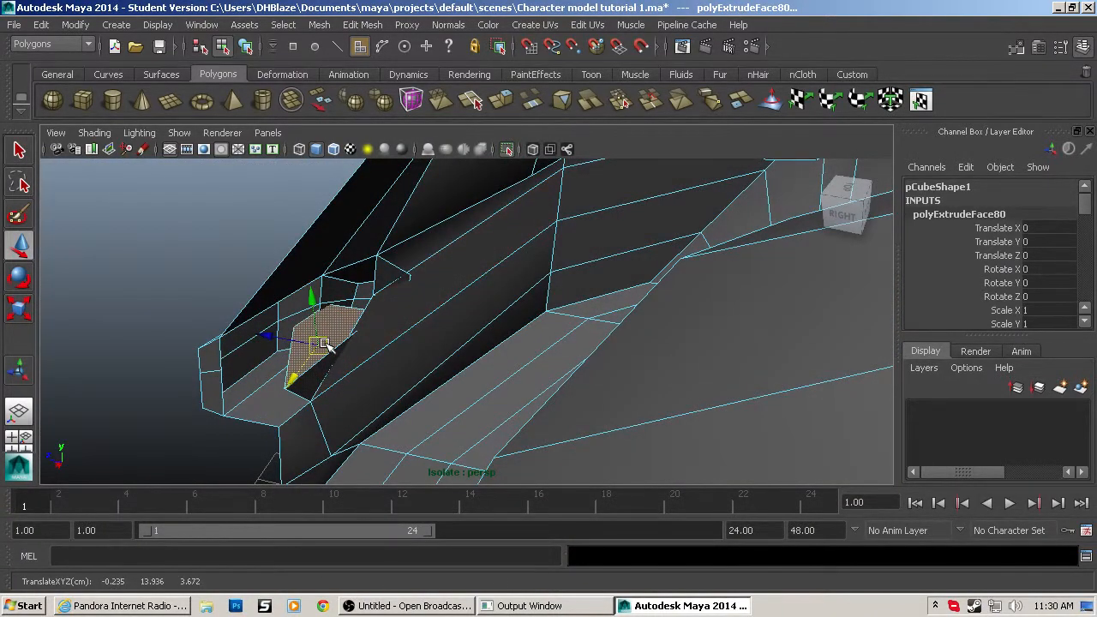
{"action": "key", "text": "r"}
{"action": "left_click_drag", "start_coordinate": [318, 344], "coordinate": [294, 344]}
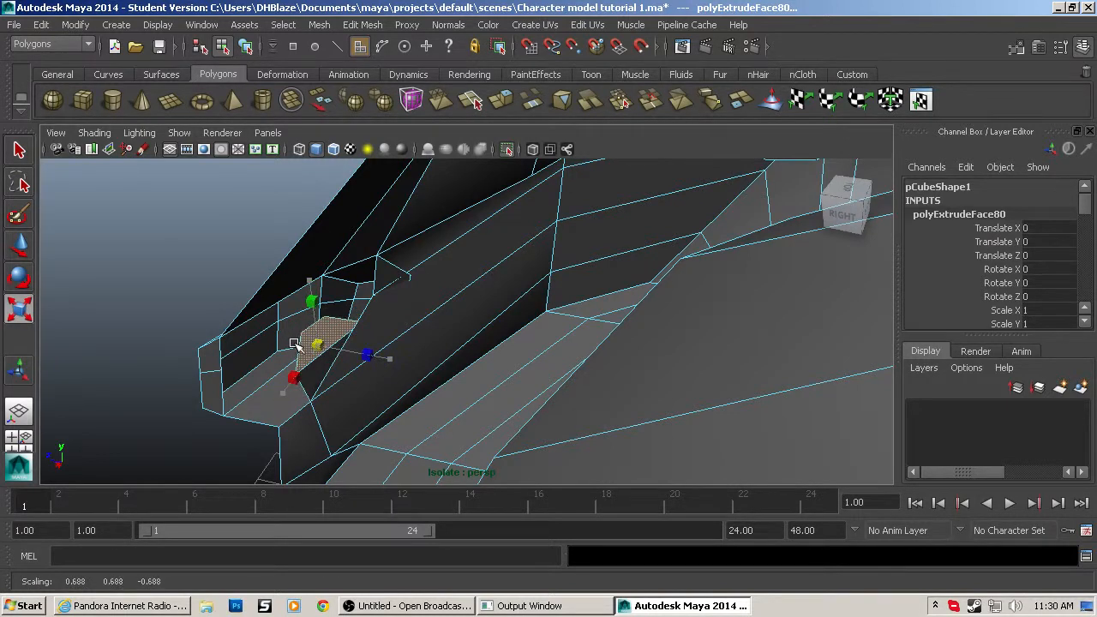
Extrude the inset nostril face again, push it up into the nose and scale it smaller.
{"action": "key", "text": "ctrl+e"}
{"action": "key", "text": "w"}
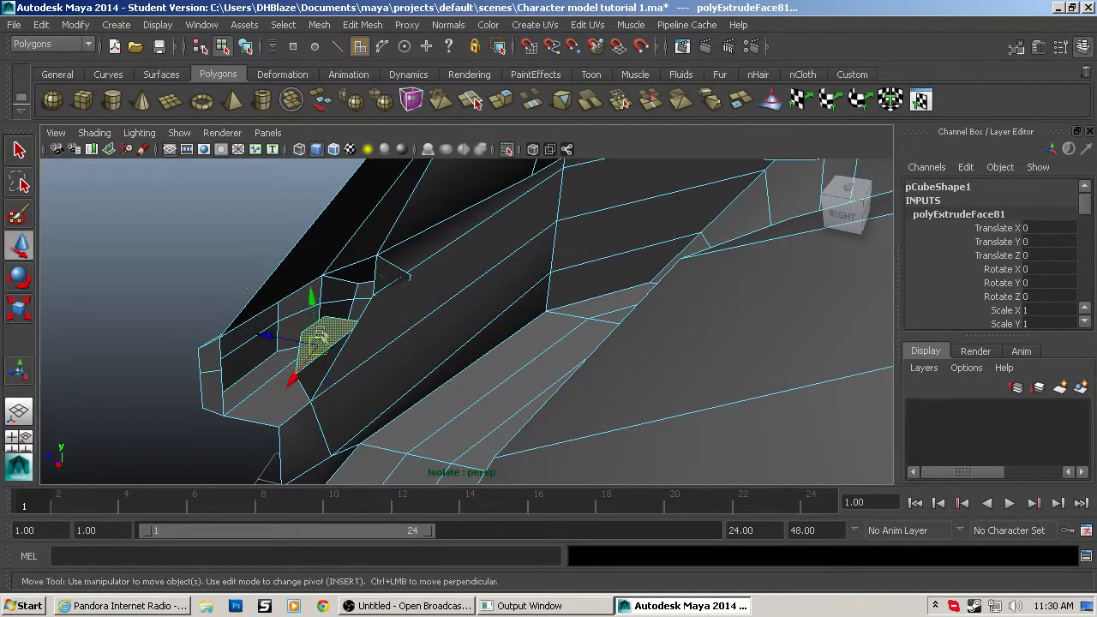
{"action": "left_click_drag", "start_coordinate": [313, 306], "coordinate": [307, 281]}
{"action": "key", "text": "r"}
{"action": "left_click_drag", "start_coordinate": [315, 320], "coordinate": [294, 320]}
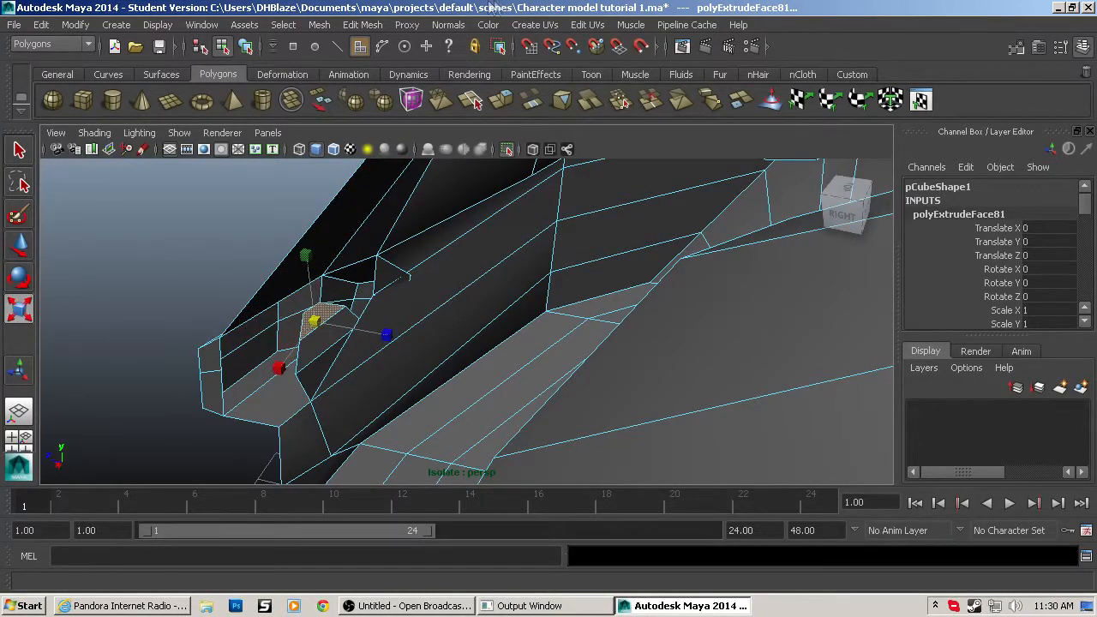
Insert an edge loop around the inner wall of the nostril with the Insert Edge Loop Tool.
{"action": "left_click", "coordinate": [378, 25]}
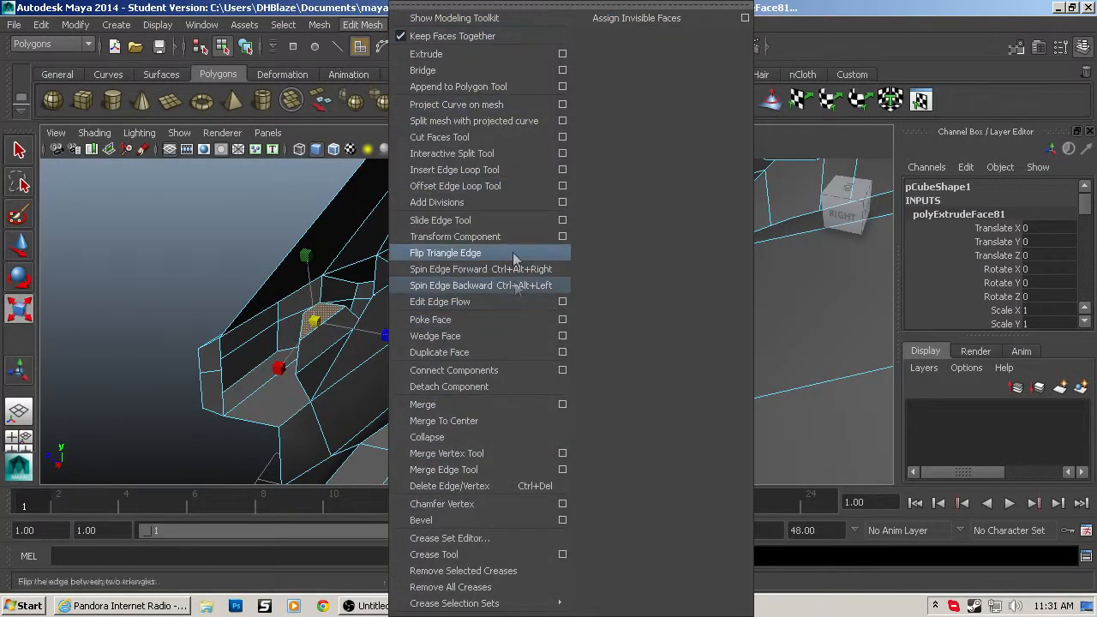
{"action": "left_click", "coordinate": [488, 167]}
{"action": "left_click_drag", "start_coordinate": [305, 351], "coordinate": [312, 353]}
{"action": "key", "text": "q"}
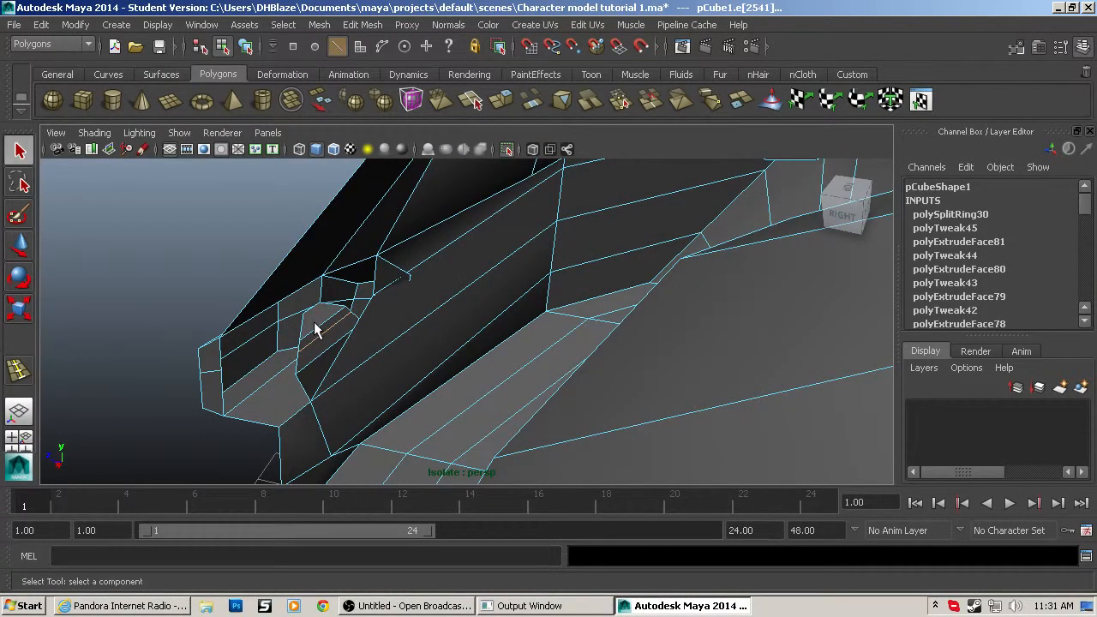
Delete the face closing the inner end of the nostril.
{"action": "key", "text": "F11"}
{"action": "left_click", "coordinate": [313, 321]}
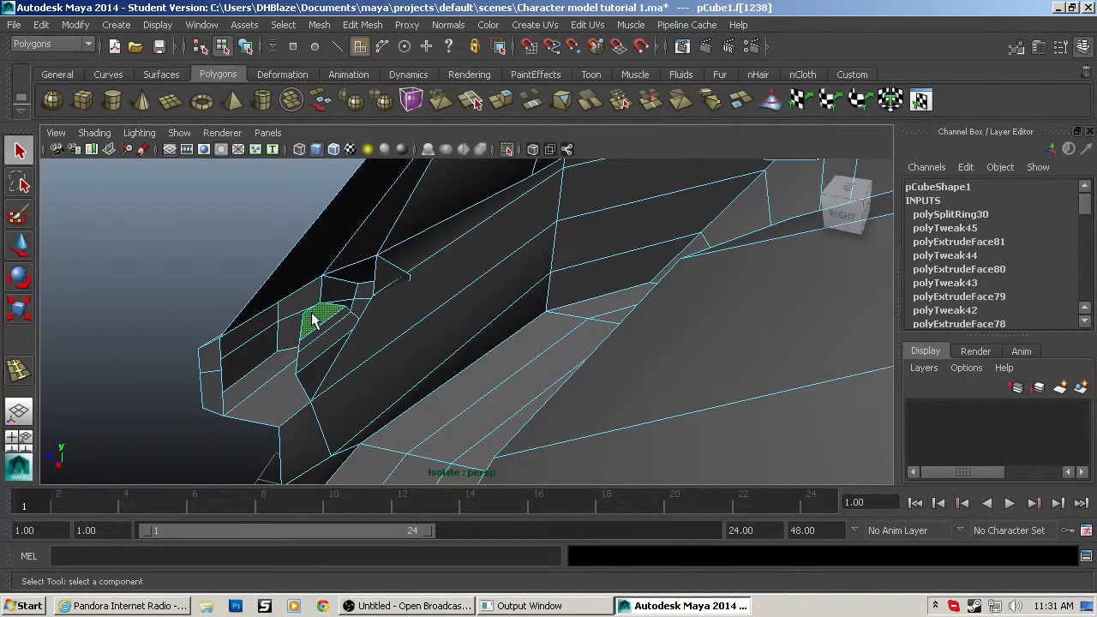
{"action": "key", "text": "Delete"}
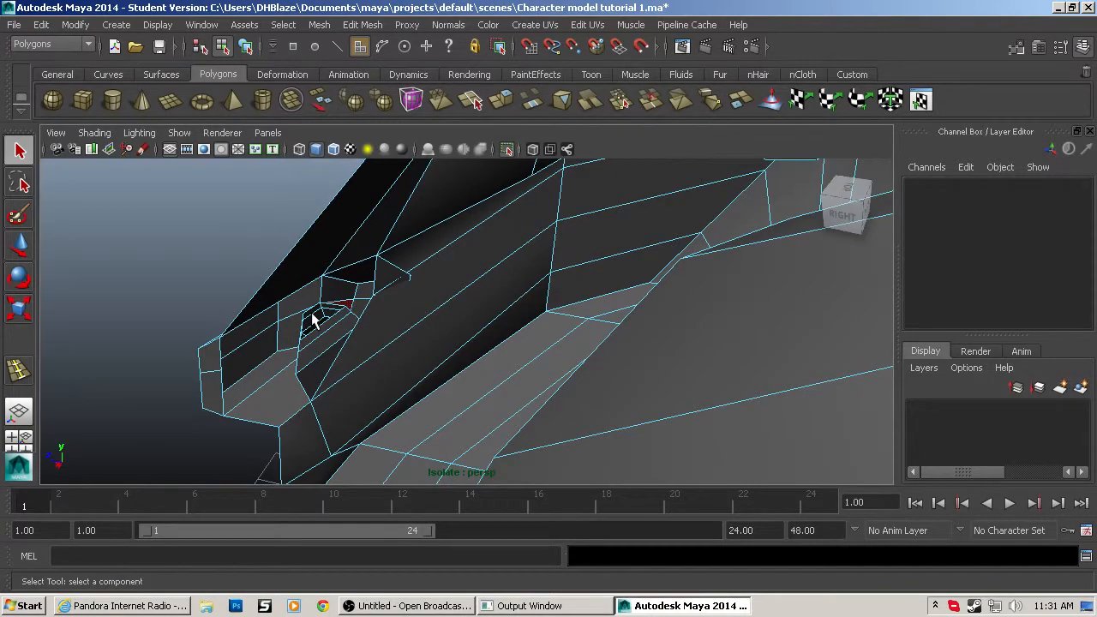
Adjust the vertex at the outer end of the brow and the one below it beside the eye with the Move Tool.
{"action": "left_click_drag", "start_coordinate": [313, 319], "coordinate": [454, 349], "text": "alt"}
{"action": "key", "text": "F9"}
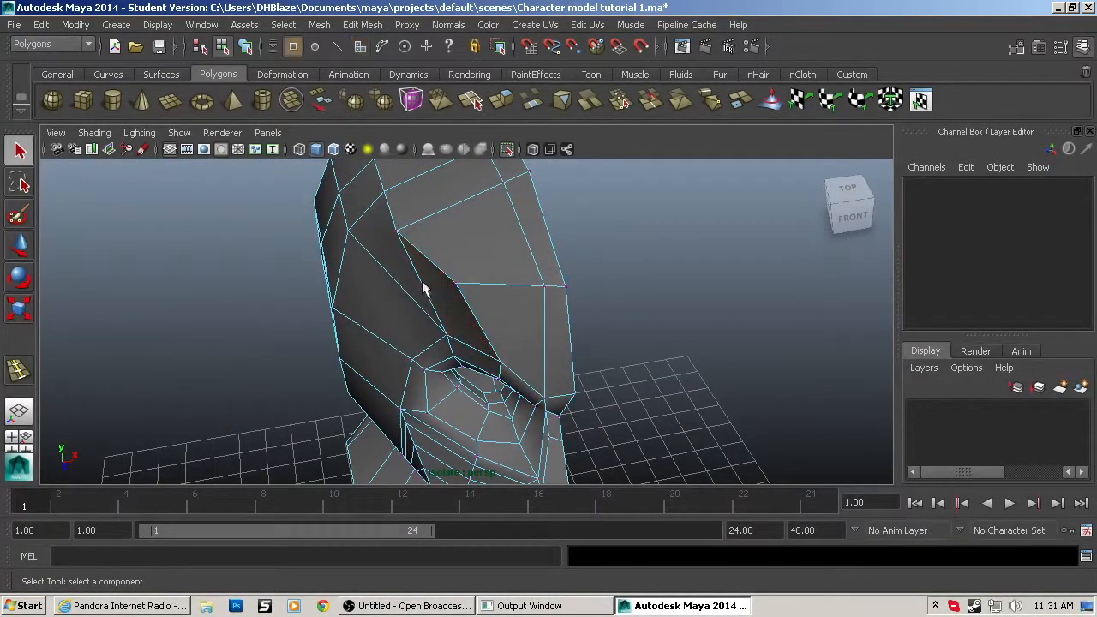
{"action": "left_click", "coordinate": [446, 338]}
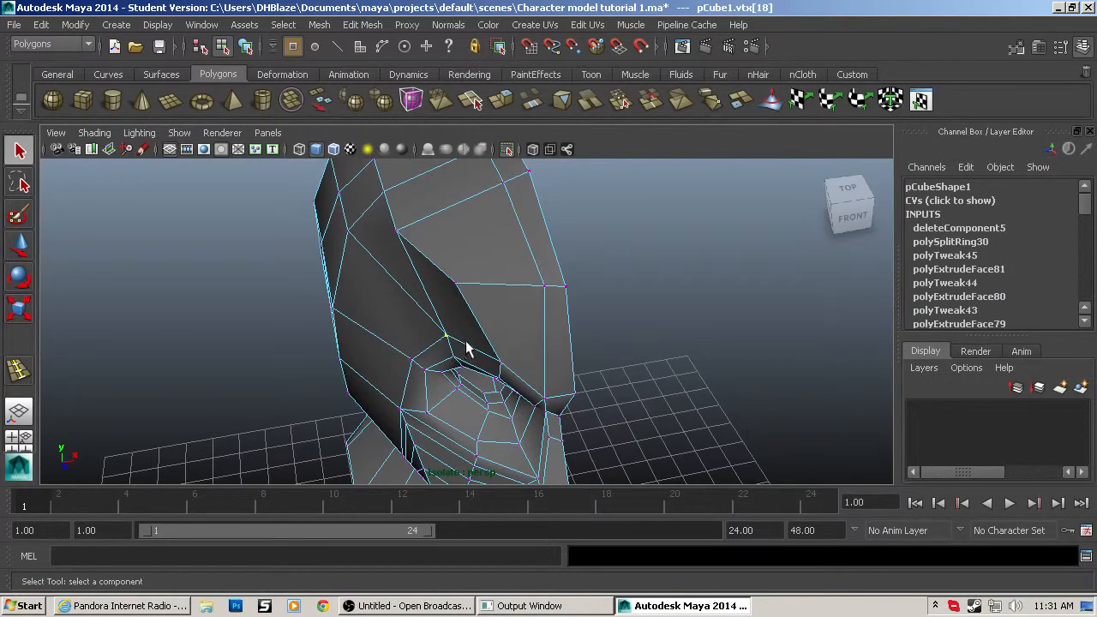
{"action": "key", "text": "w"}
{"action": "left_click_drag", "start_coordinate": [504, 327], "coordinate": [356, 317]}
{"action": "scroll", "coordinate": [469, 326], "scroll_direction": "down", "scroll_amount": 2}
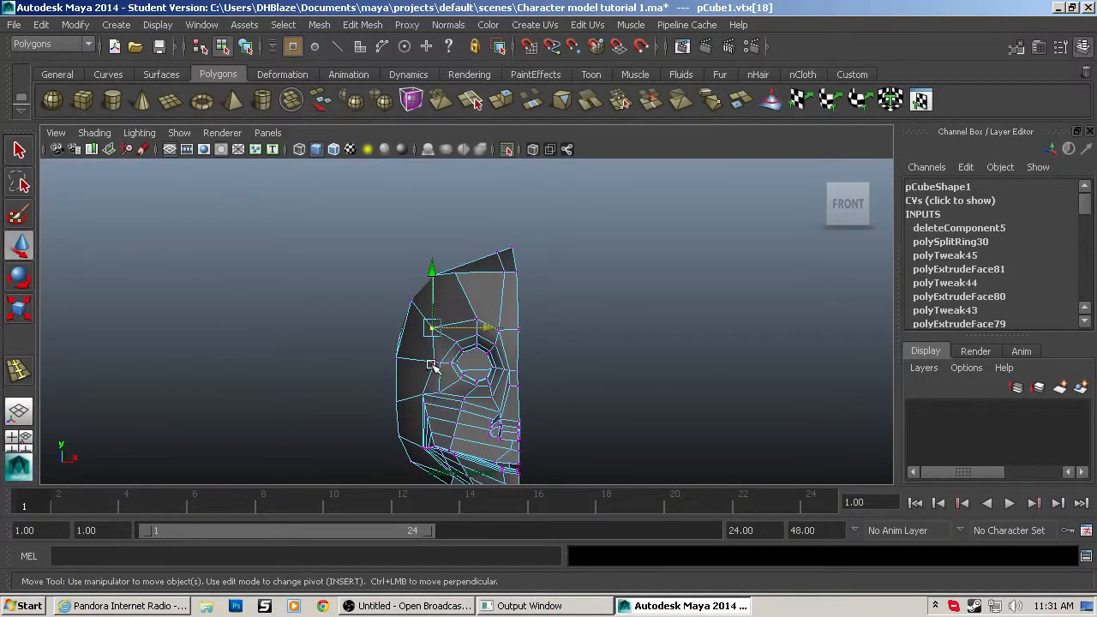
{"action": "left_click", "coordinate": [435, 365]}
{"action": "left_click_drag", "start_coordinate": [495, 363], "coordinate": [644, 365]}
{"action": "middle_click_drag", "start_coordinate": [362, 382], "coordinate": [535, 377], "text": "alt"}
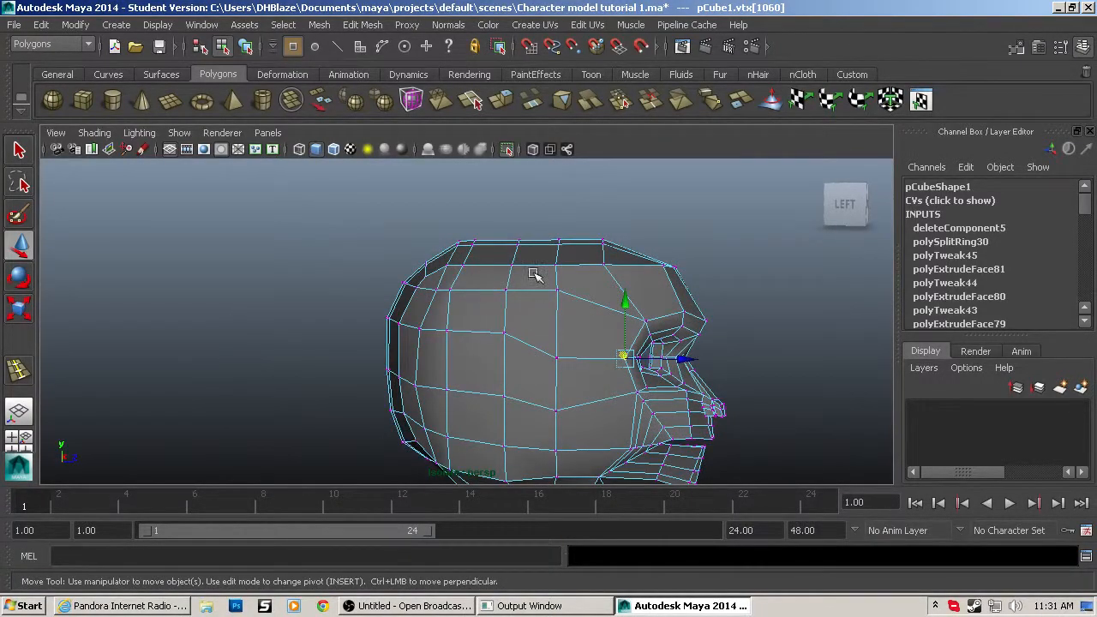
Rotate the face at ear position on the side of the head slightly and extrude it outward as an ear block.
{"action": "key", "text": "F11"}
{"action": "left_click", "coordinate": [527, 368]}
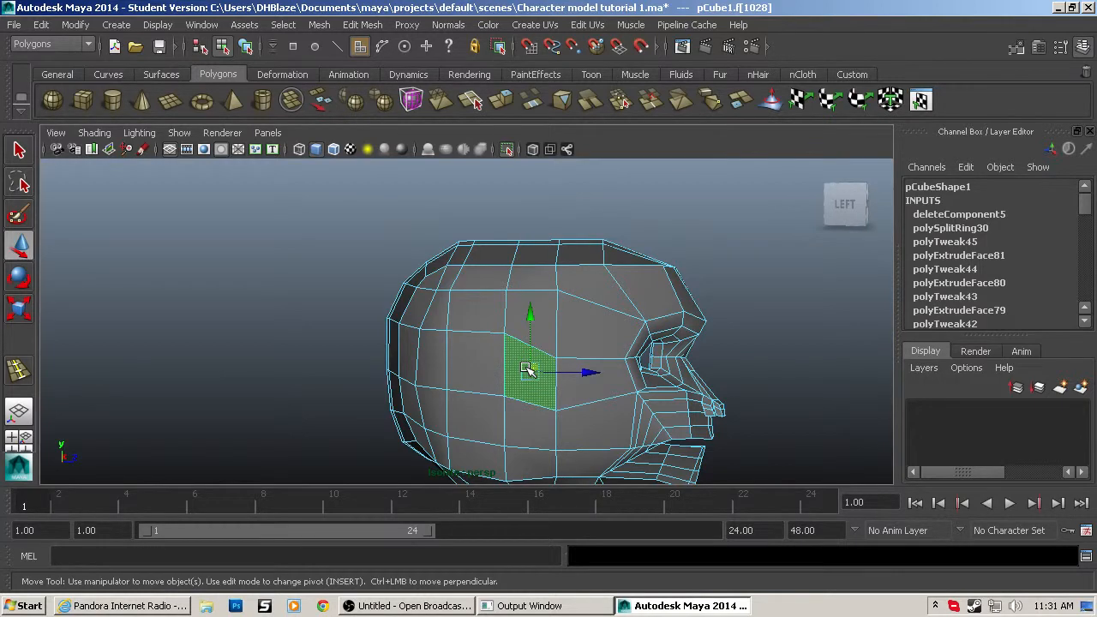
{"action": "left_click_drag", "start_coordinate": [529, 369], "coordinate": [406, 420], "text": "alt"}
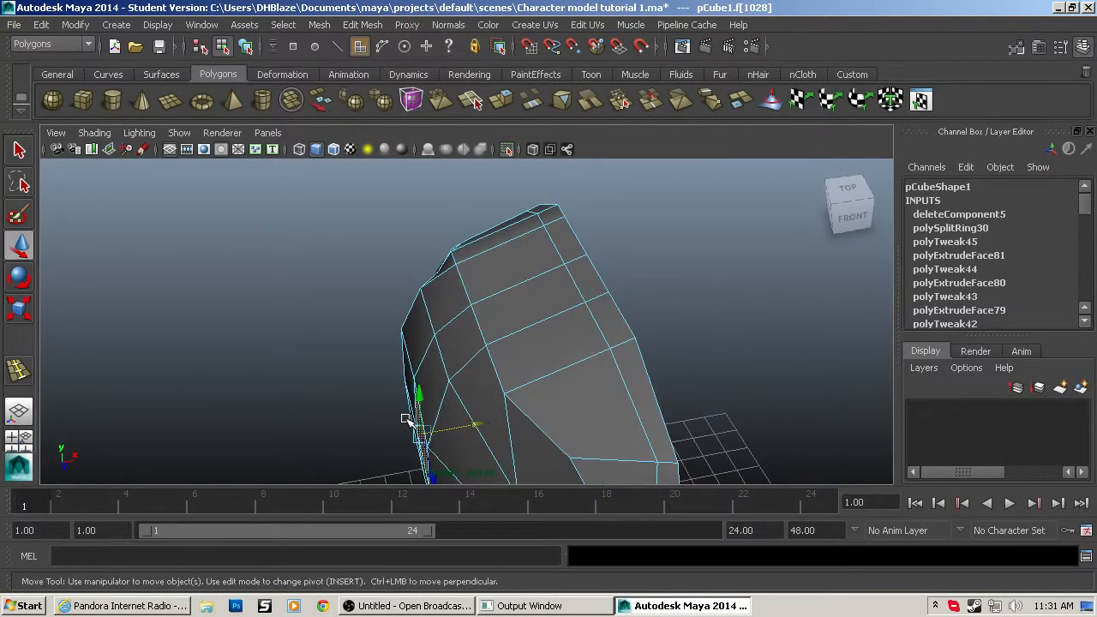
{"action": "key", "text": "e"}
{"action": "left_click_drag", "start_coordinate": [361, 477], "coordinate": [385, 478]}
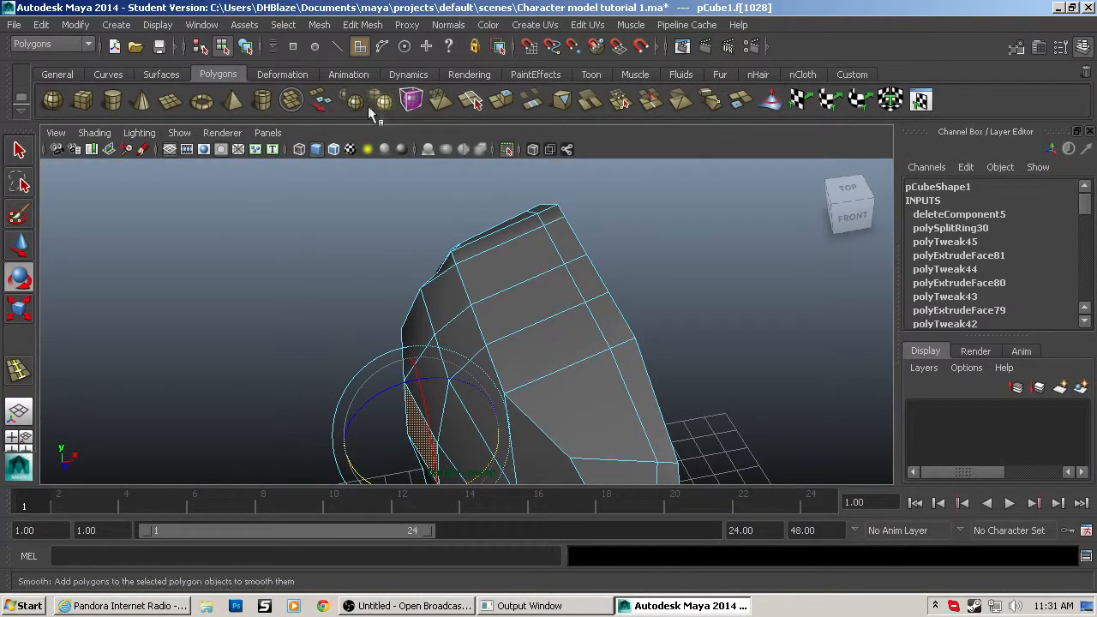
{"action": "key", "text": "ctrl+e"}
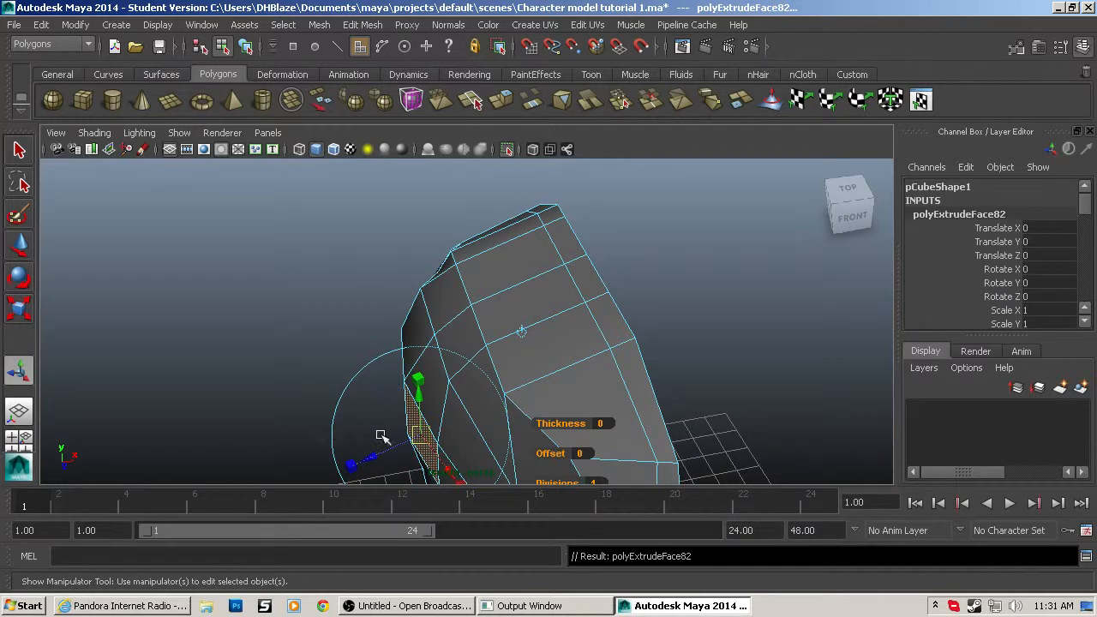
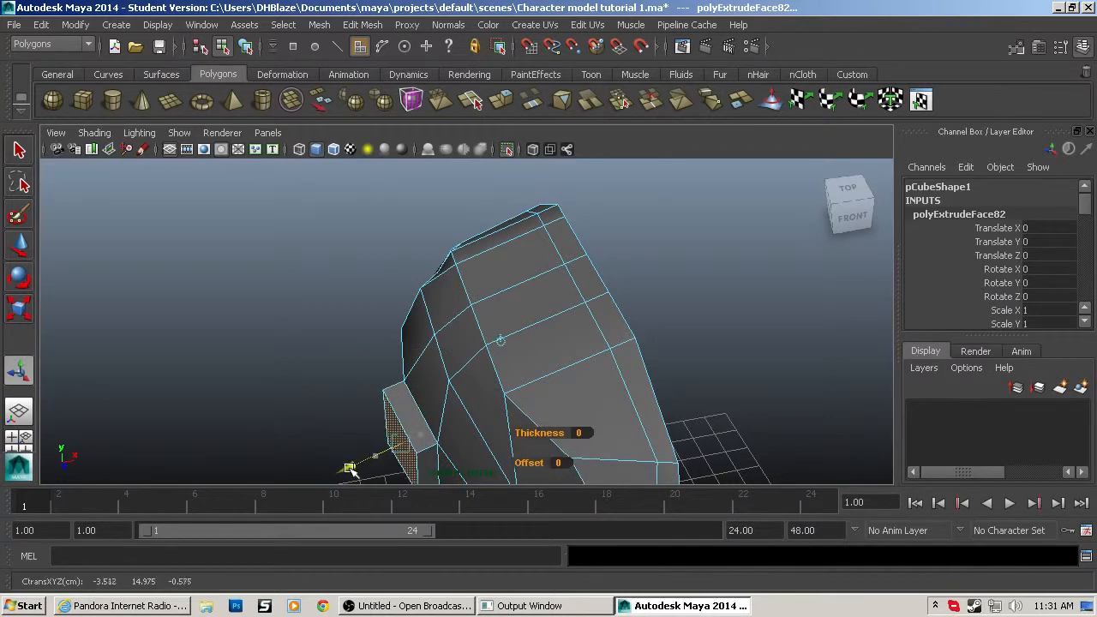
{"action": "left_click_drag", "start_coordinate": [364, 470], "coordinate": [567, 436], "text": "alt"}
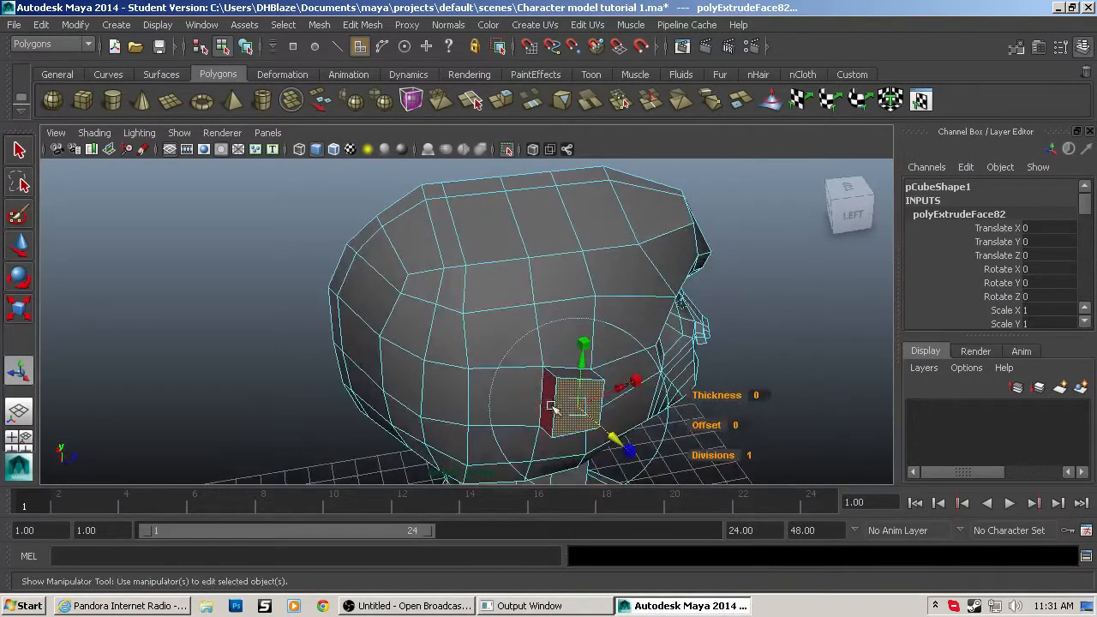
{"action": "left_click", "coordinate": [549, 400]}
{"action": "key", "text": "ctrl+e"}
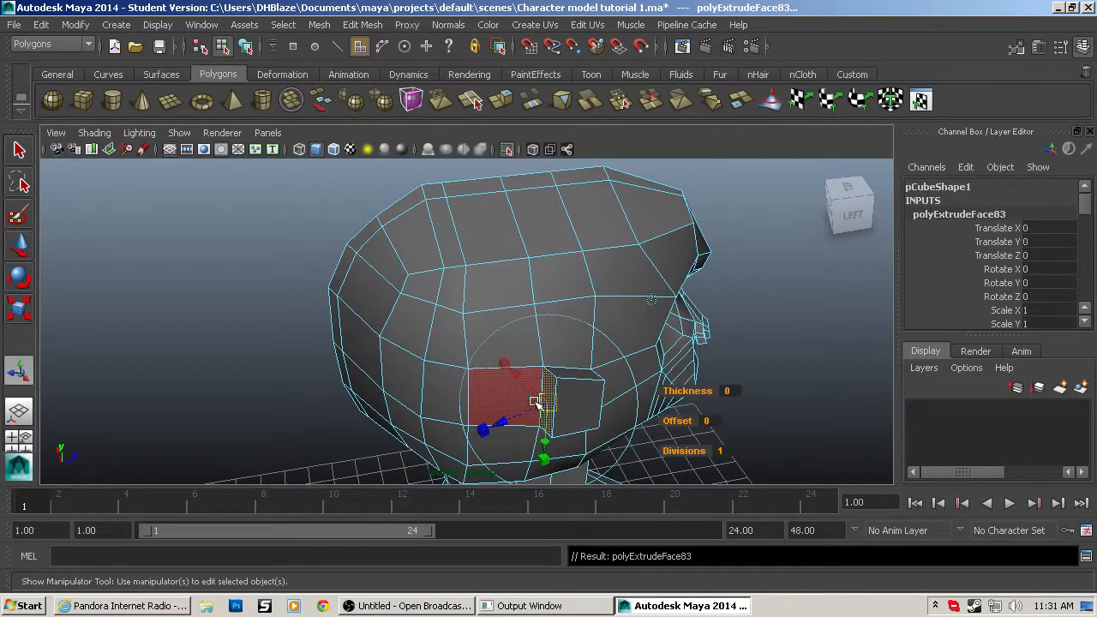
{"action": "key", "text": "w"}
{"action": "key", "text": "ctrl+z"}
{"action": "key", "text": "ctrl+z"}
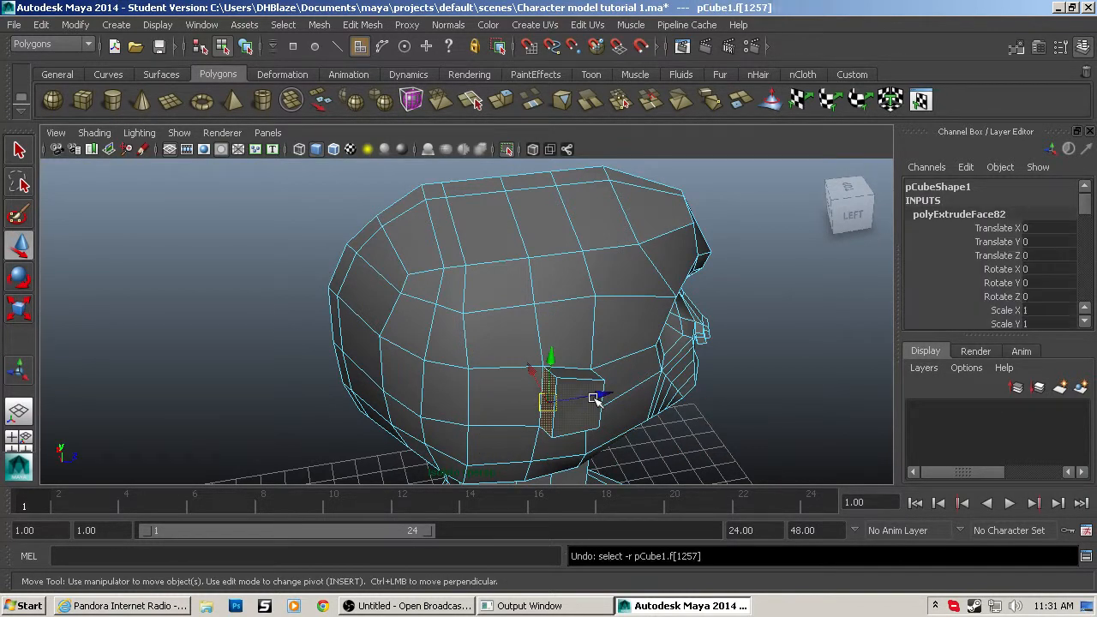
Extrude the rear, top and underside faces of the ear block together outward to form a raised rim around the ear.
{"action": "left_click", "coordinate": [571, 375]}
{"action": "left_click", "coordinate": [567, 413], "text": "shift"}
{"action": "left_click_drag", "start_coordinate": [567, 427], "coordinate": [573, 384], "text": "alt"}
{"action": "left_click", "coordinate": [577, 395]}
{"action": "key", "text": "ctrl+e"}
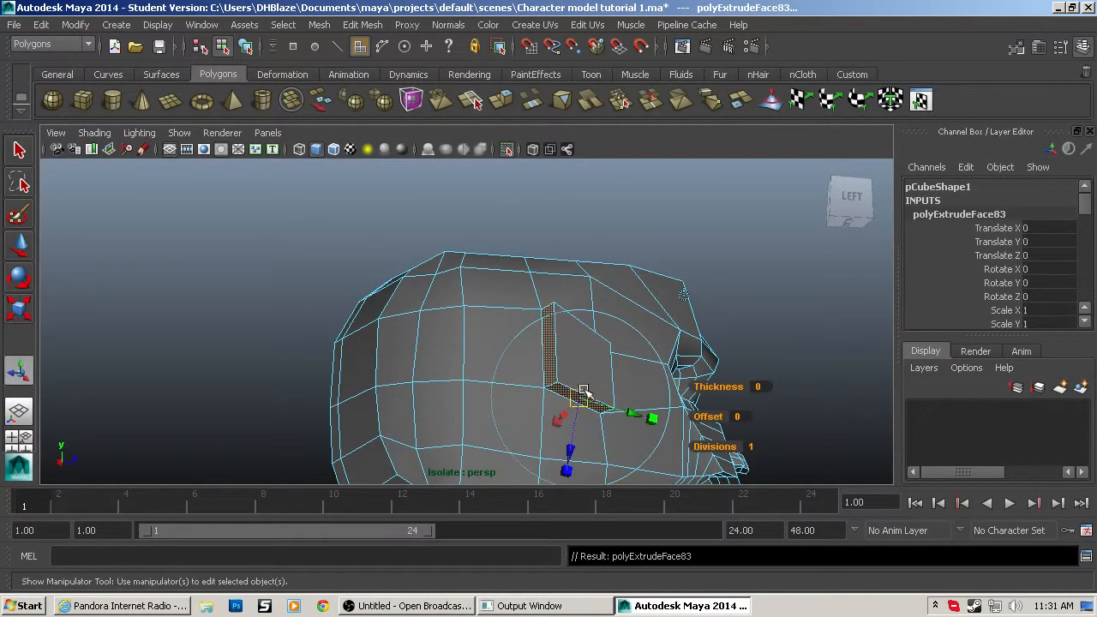
{"action": "left_click_drag", "start_coordinate": [569, 451], "coordinate": [566, 497]}
{"action": "key", "text": "w"}
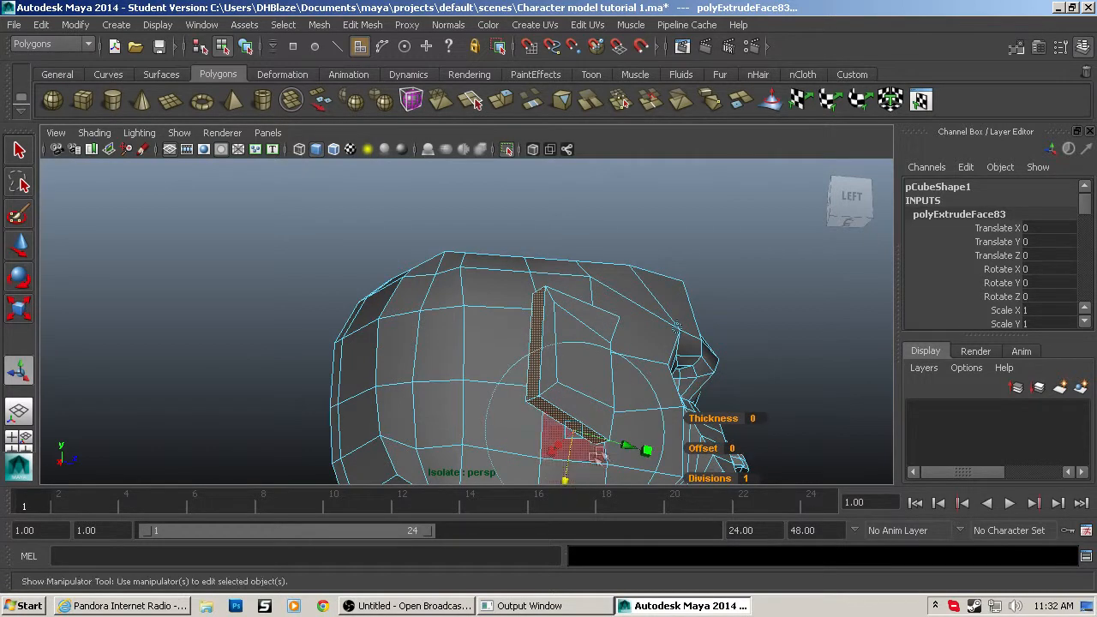
{"action": "left_click_drag", "start_coordinate": [633, 371], "coordinate": [542, 400]}
{"action": "left_click_drag", "start_coordinate": [530, 471], "coordinate": [523, 432], "text": "alt"}
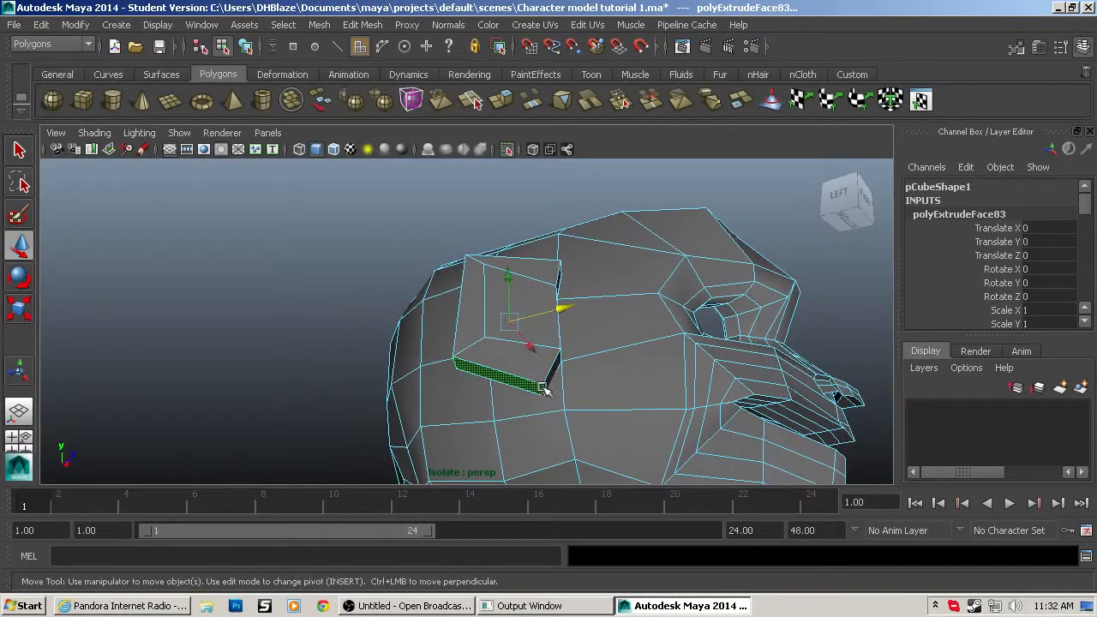
Move the front edge on the underside of the ear rim, and check the ear's shape in smooth preview.
{"action": "key", "text": "F10"}
{"action": "left_click", "coordinate": [549, 394]}
{"action": "left_click_drag", "start_coordinate": [602, 393], "coordinate": [642, 387]}
{"action": "left_click_drag", "start_coordinate": [578, 335], "coordinate": [698, 431]}
{"action": "key", "text": "3"}
{"action": "scroll", "coordinate": [698, 431], "scroll_direction": "up", "scroll_amount": 3}
{"action": "left_click_drag", "start_coordinate": [610, 421], "coordinate": [675, 445], "text": "alt"}
{"action": "key", "text": "1"}
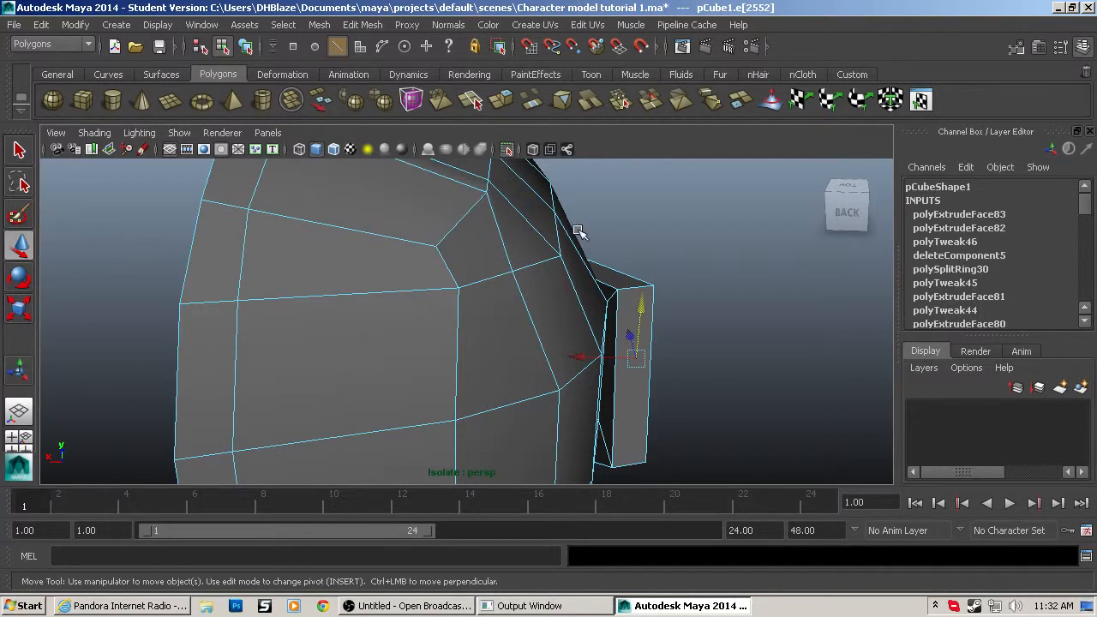
Move the edge at the back of the ear and the edge on its upper rim to refine the ear outline.
{"action": "left_click", "coordinate": [614, 378]}
{"action": "left_click_drag", "start_coordinate": [701, 382], "coordinate": [523, 416], "text": "alt"}
{"action": "middle_click_drag", "start_coordinate": [559, 476], "coordinate": [563, 322], "text": "alt"}
{"action": "left_click_drag", "start_coordinate": [576, 374], "coordinate": [530, 370]}
{"action": "left_click", "coordinate": [556, 259]}
{"action": "left_click_drag", "start_coordinate": [623, 209], "coordinate": [657, 226]}
Scale the ear rim's outer top and bottom edges closer together, scale the inner pair, and check the smooth preview.
{"action": "left_click", "coordinate": [672, 263]}
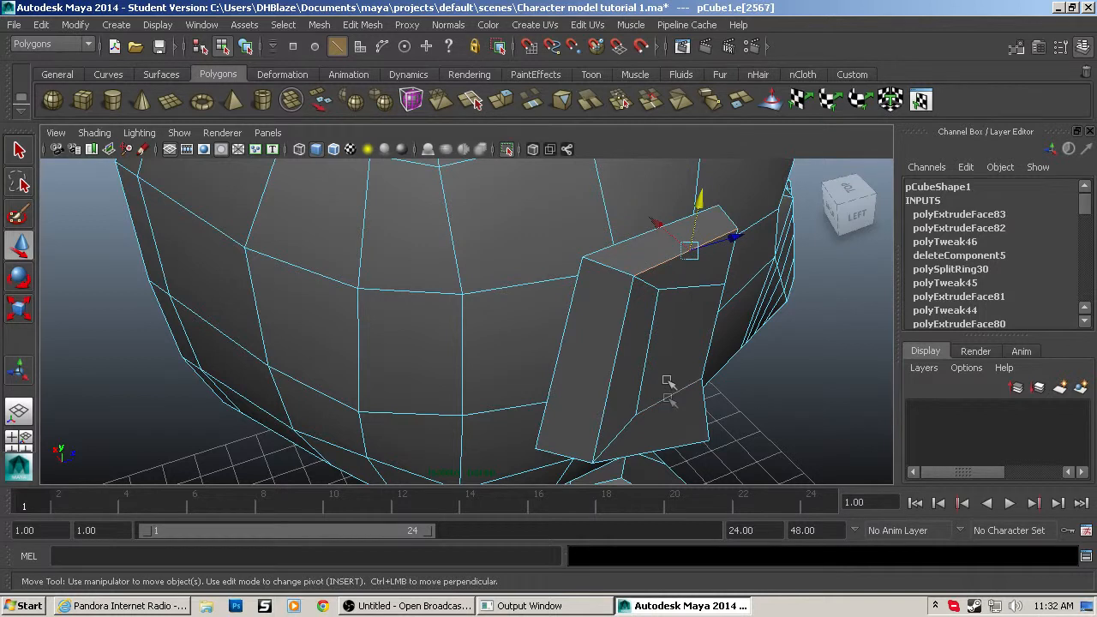
{"action": "left_click", "coordinate": [665, 447]}
{"action": "key", "text": "r"}
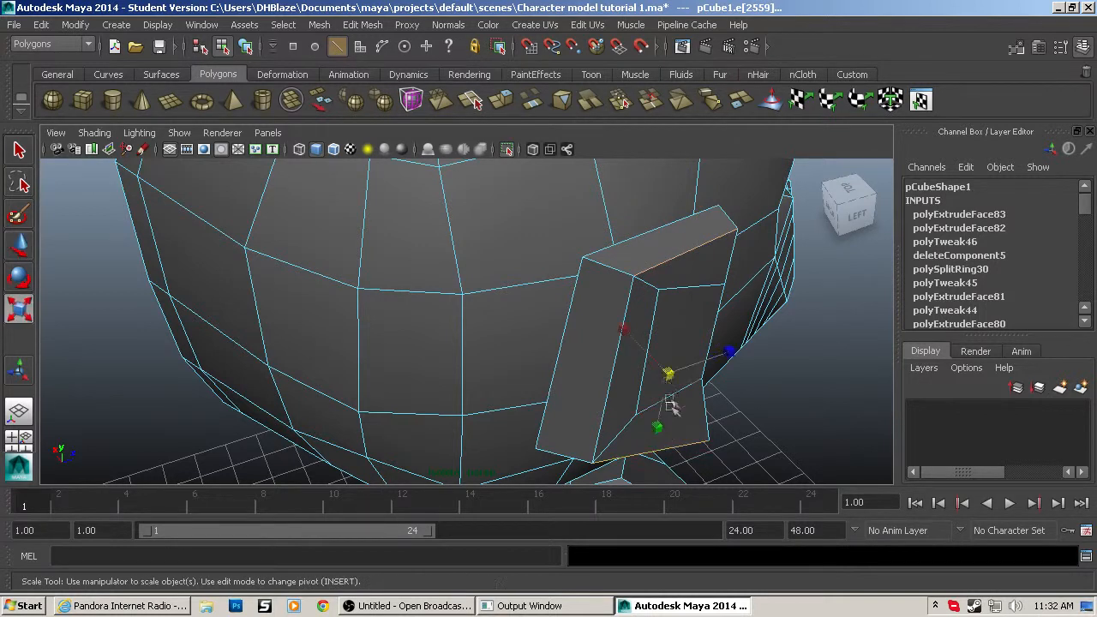
{"action": "left_click_drag", "start_coordinate": [668, 418], "coordinate": [662, 420]}
{"action": "left_click", "coordinate": [664, 289]}
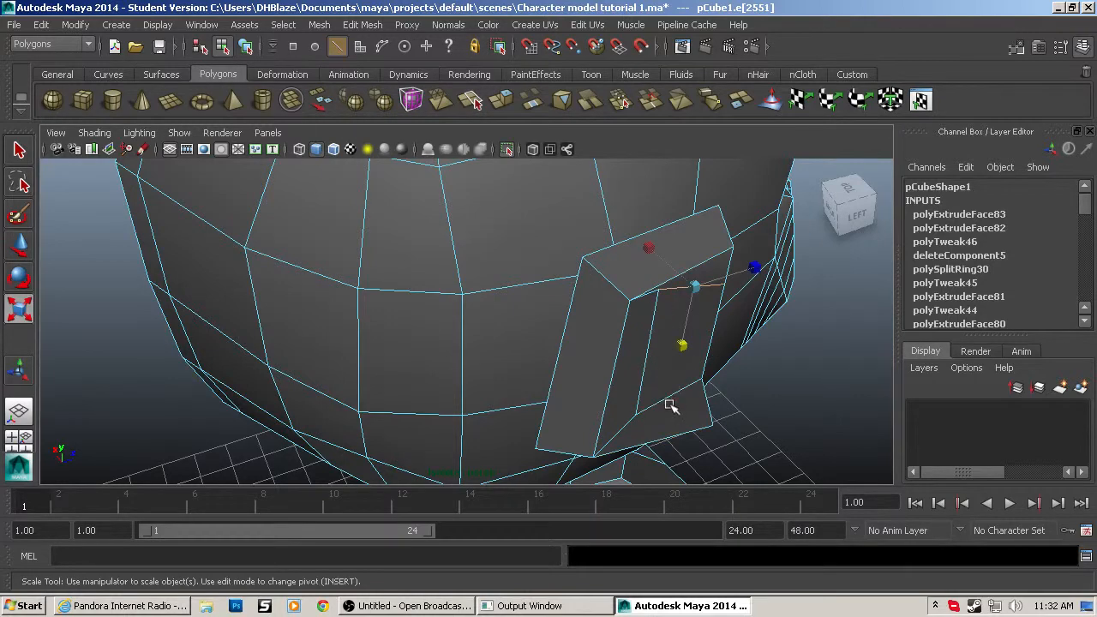
{"action": "left_click_drag", "start_coordinate": [670, 396], "coordinate": [529, 326]}
{"action": "key", "text": "3"}
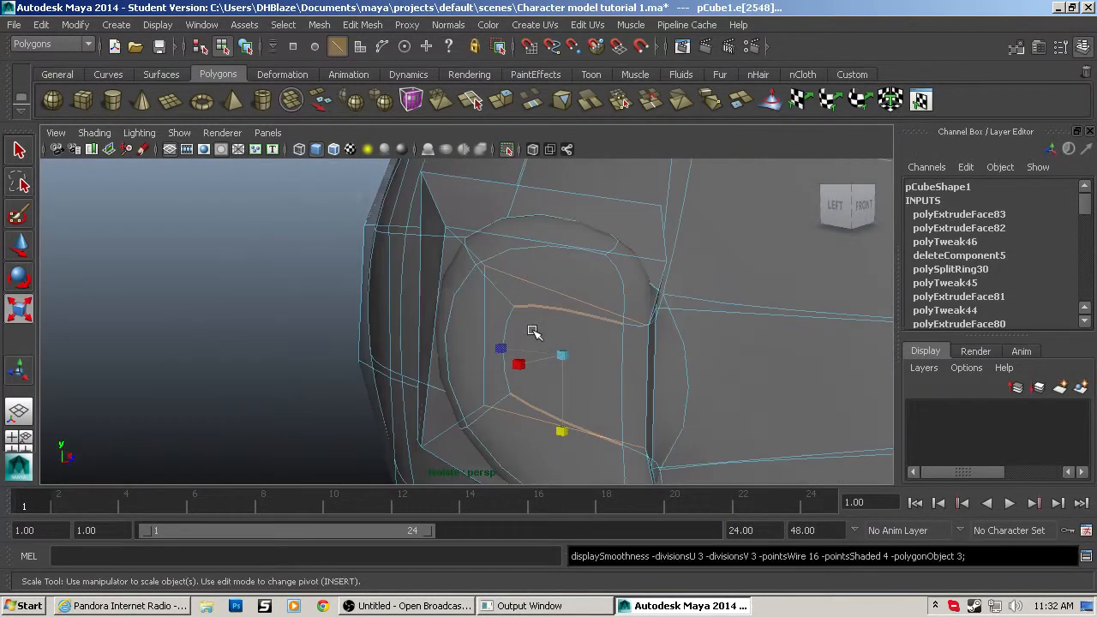
{"action": "key", "text": "1"}
Extrude the ear's recessed face together with the narrow face in front of it, push them into the head and scale them smaller.
{"action": "key", "text": "F11"}
{"action": "left_click", "coordinate": [585, 337]}
{"action": "left_click_drag", "start_coordinate": [677, 401], "coordinate": [647, 403], "text": "alt"}
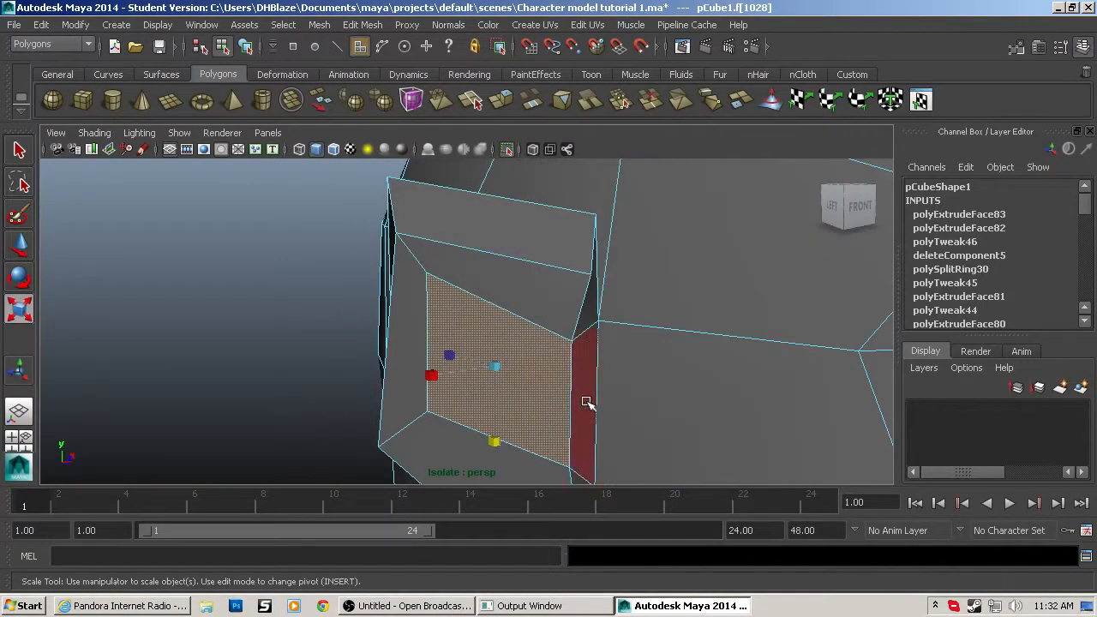
{"action": "left_click", "coordinate": [580, 403], "text": "shift"}
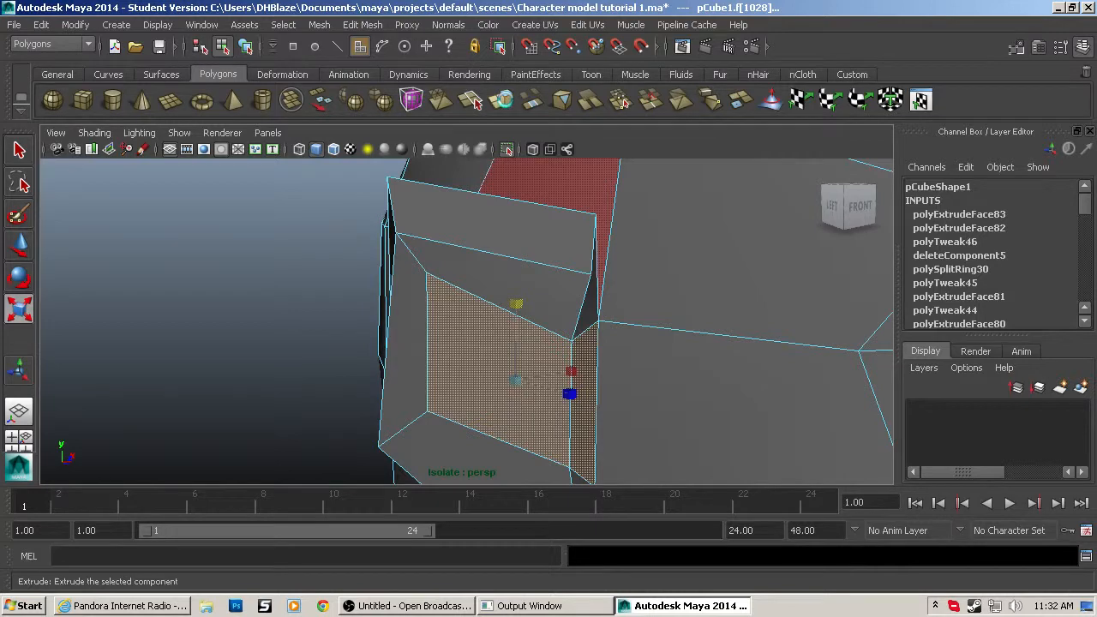
{"action": "left_click", "coordinate": [502, 100]}
{"action": "key", "text": "w"}
{"action": "left_click_drag", "start_coordinate": [558, 372], "coordinate": [600, 367]}
{"action": "key", "text": "r"}
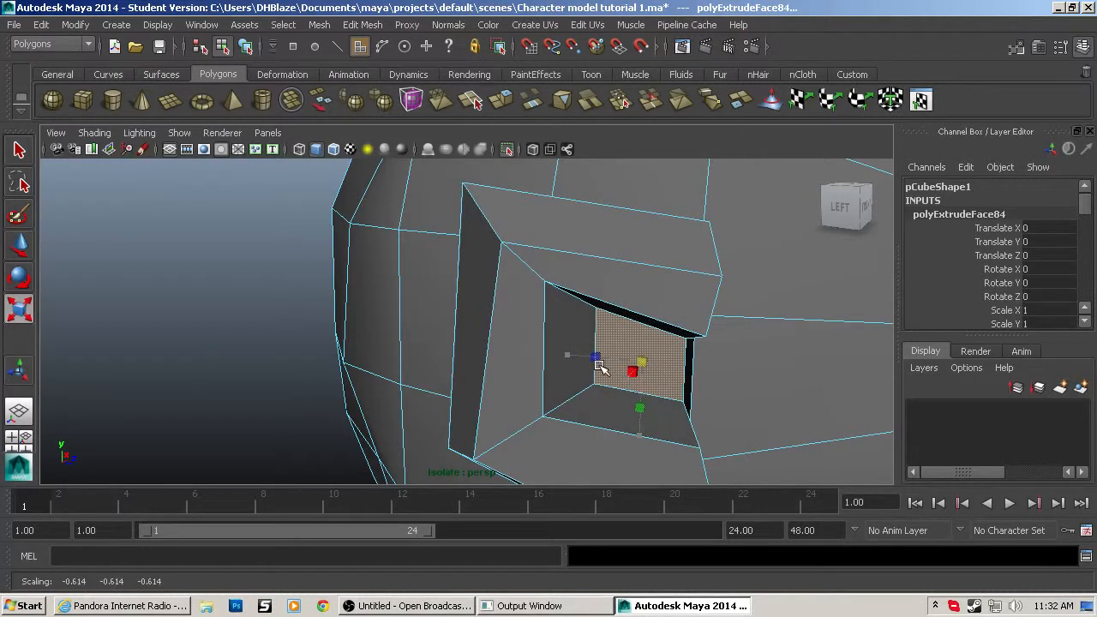
{"action": "key", "text": "w"}
{"action": "left_click_drag", "start_coordinate": [698, 361], "coordinate": [690, 366]}
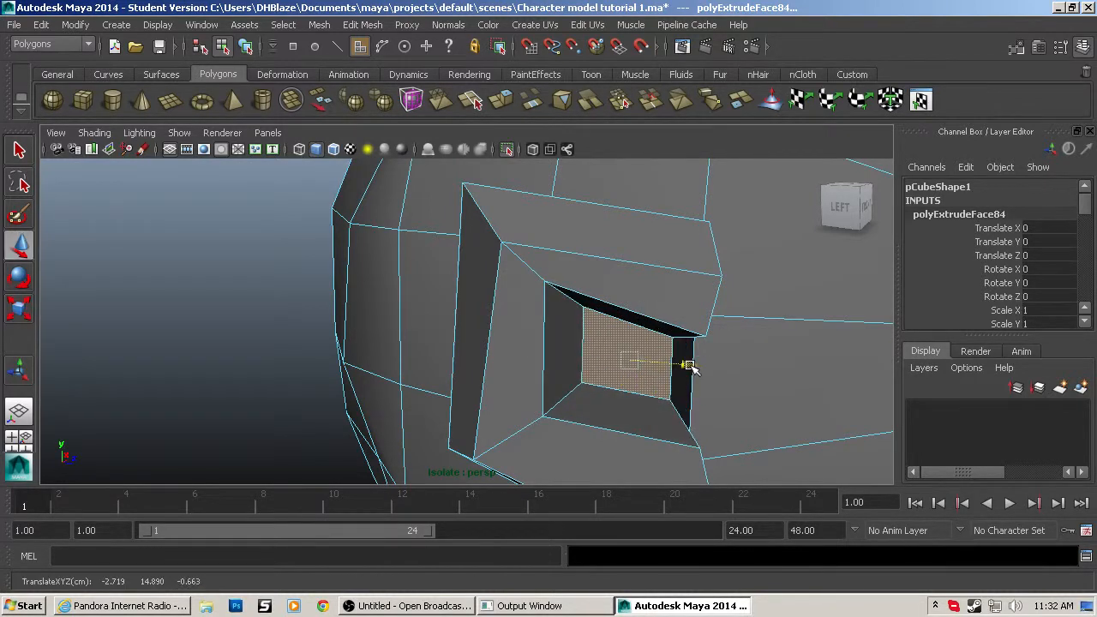
Extrude the end faces of the ear hole a second time, move them deeper and scale them down further.
{"action": "key", "text": "ctrl+e"}
{"action": "key", "text": "w"}
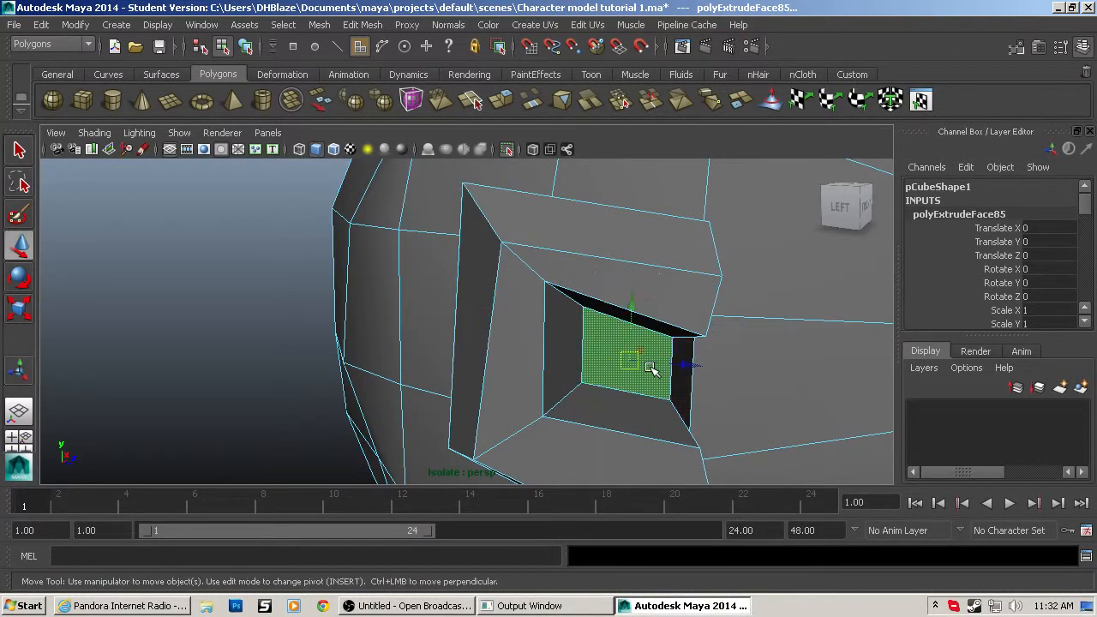
{"action": "left_click_drag", "start_coordinate": [646, 346], "coordinate": [603, 347]}
{"action": "key", "text": "r"}
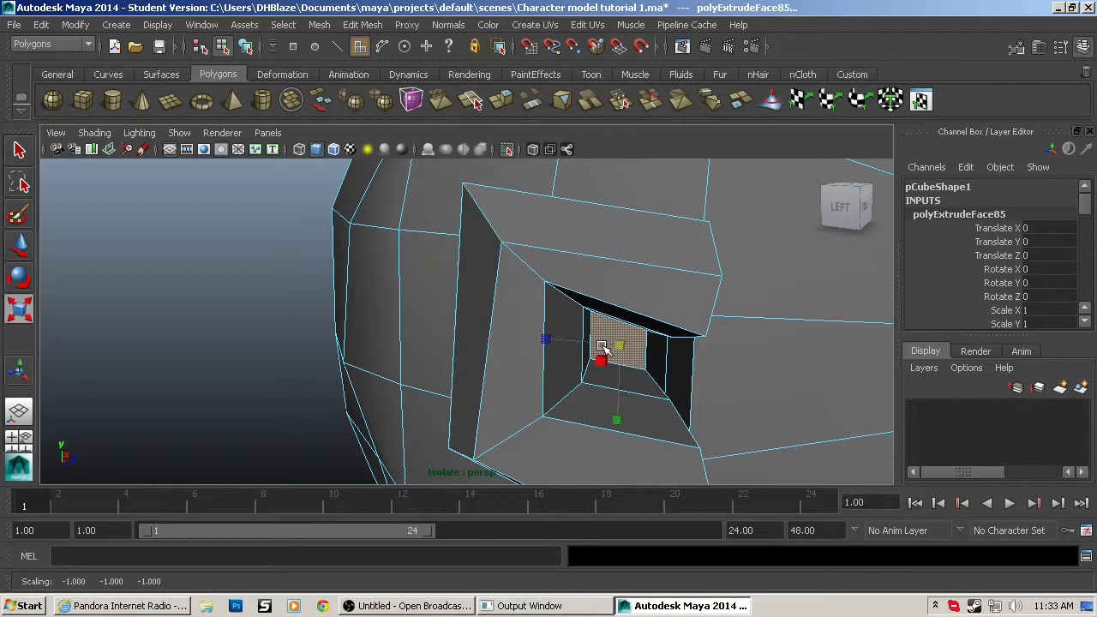
Extrude the small end faces of the ear canal once more.
{"action": "key", "text": "ctrl+e"}
{"action": "key", "text": "w"}
{"action": "key", "text": "e"}
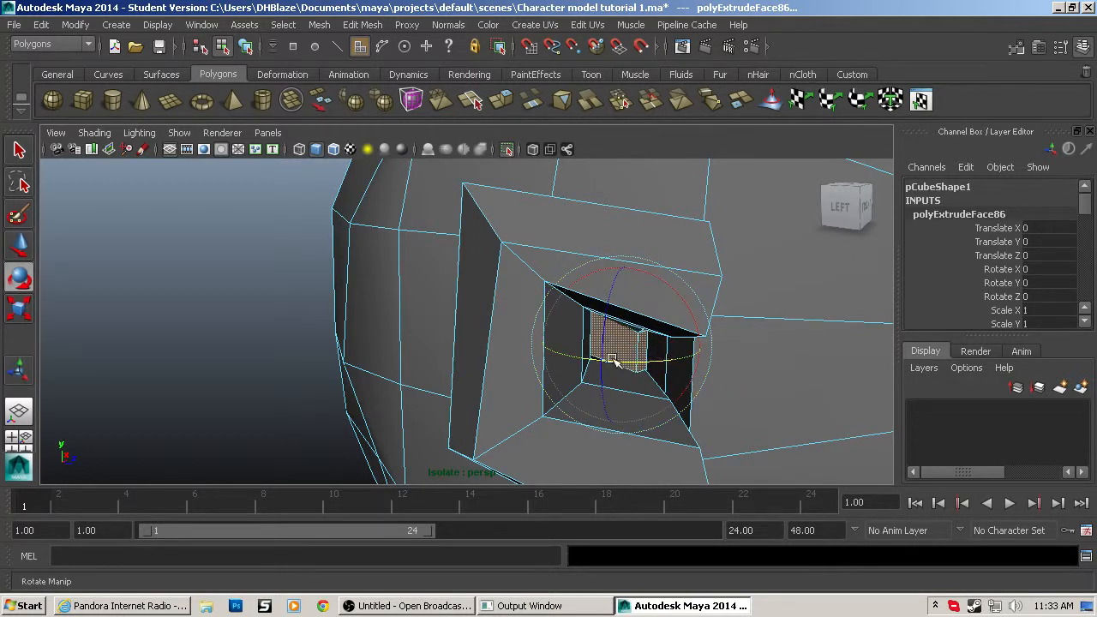
{"action": "key", "text": "w"}
{"action": "left_click_drag", "start_coordinate": [656, 353], "coordinate": [765, 336]}
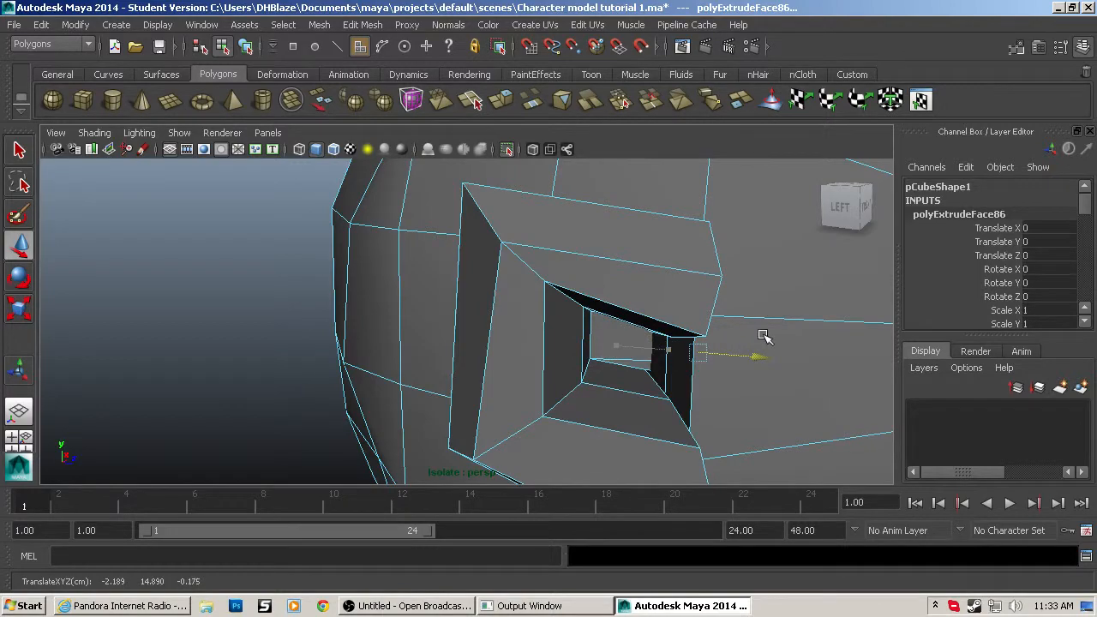
{"action": "left_click", "coordinate": [765, 336]}
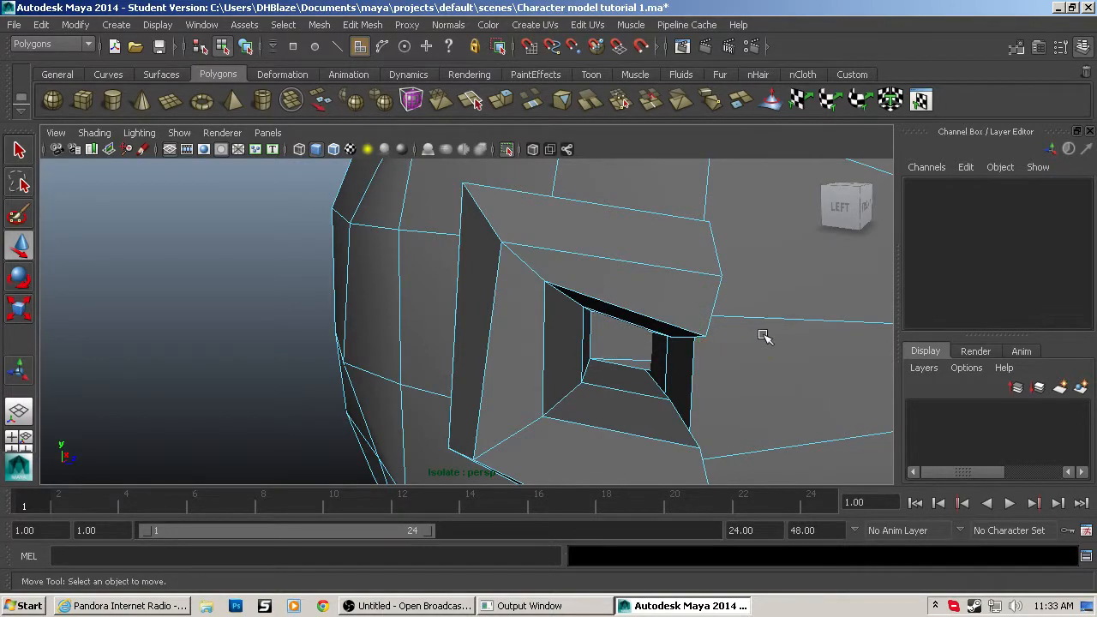
{"action": "left_click_drag", "start_coordinate": [765, 336], "coordinate": [255, 369], "text": "alt"}
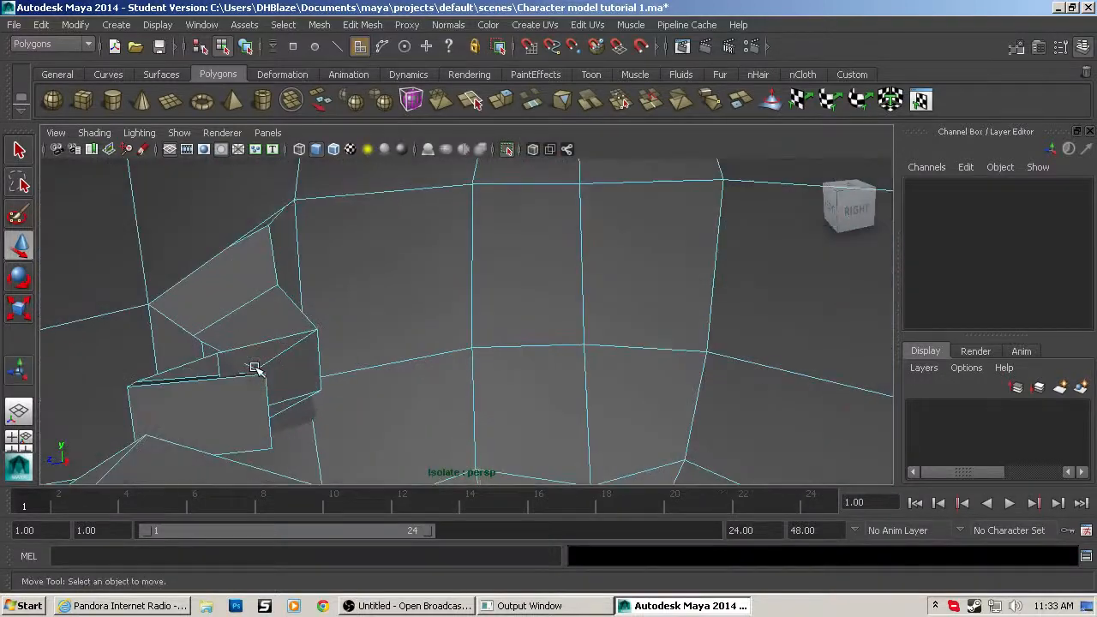
{"action": "key", "text": "ctrl+z"}
{"action": "key", "text": "ctrl+z"}
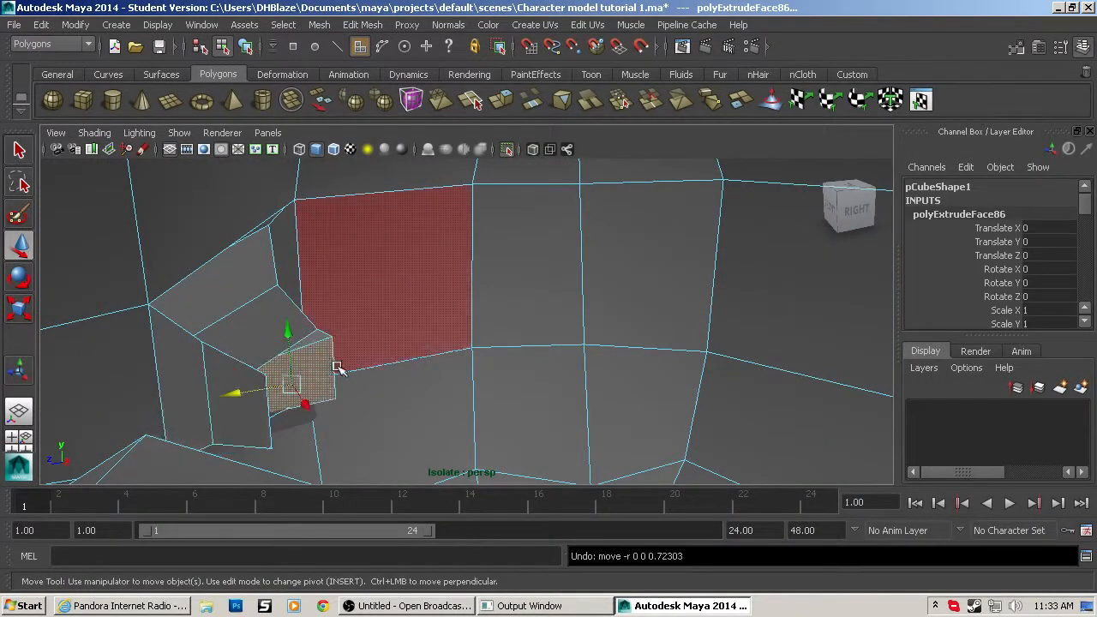
Move the newly extruded ear canal faces further into the head and delete them to leave the canal open-ended.
{"action": "left_click_drag", "start_coordinate": [306, 403], "coordinate": [365, 424]}
{"action": "left_click_drag", "start_coordinate": [265, 432], "coordinate": [315, 419]}
{"action": "scroll", "coordinate": [318, 416], "scroll_direction": "up", "scroll_amount": 3}
{"action": "middle_click_drag", "start_coordinate": [318, 417], "coordinate": [351, 392], "text": "alt"}
{"action": "left_click_drag", "start_coordinate": [351, 392], "coordinate": [236, 447], "text": "alt"}
{"action": "left_click_drag", "start_coordinate": [301, 417], "coordinate": [297, 421]}
{"action": "key", "text": "ctrl+z"}
{"action": "left_click_drag", "start_coordinate": [226, 436], "coordinate": [258, 426]}
{"action": "key", "text": "Delete"}
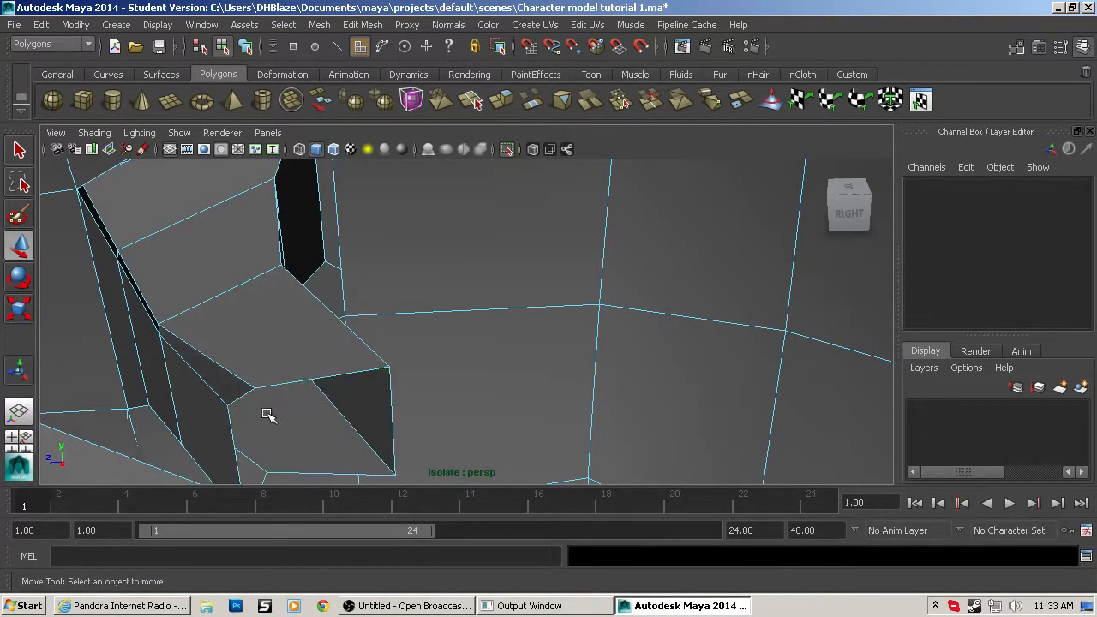
Delete the leftover faces around the inner end of the ear canal inside the head.
{"action": "left_click_drag", "start_coordinate": [268, 415], "coordinate": [318, 385], "text": "alt"}
{"action": "left_click", "coordinate": [429, 384]}
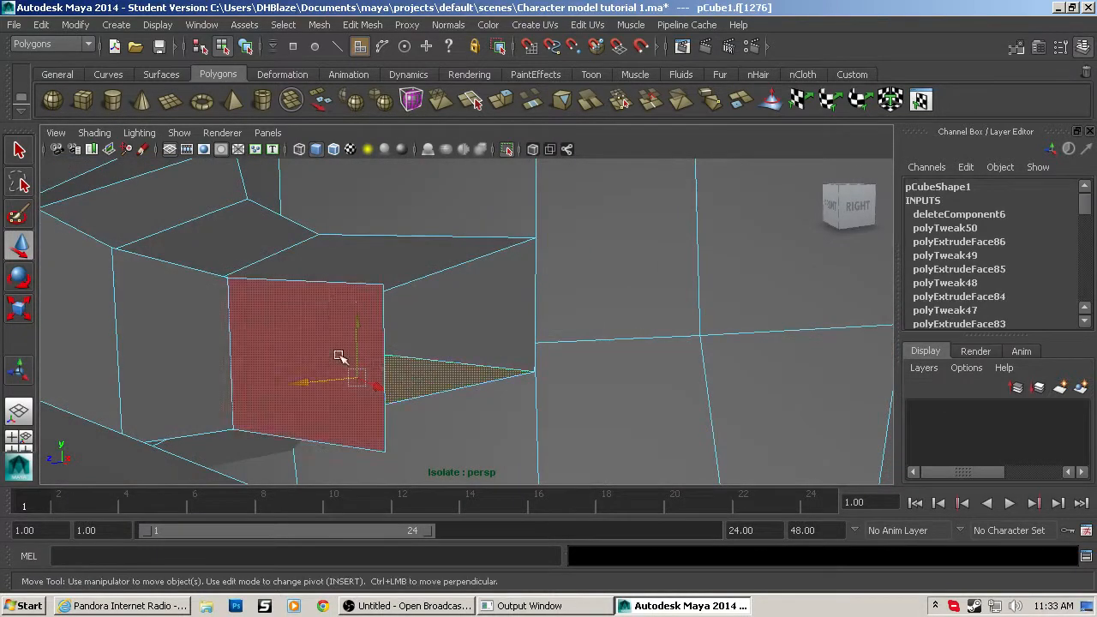
{"action": "double_click", "coordinate": [337, 300], "text": "shift"}
{"action": "key", "text": "Delete"}
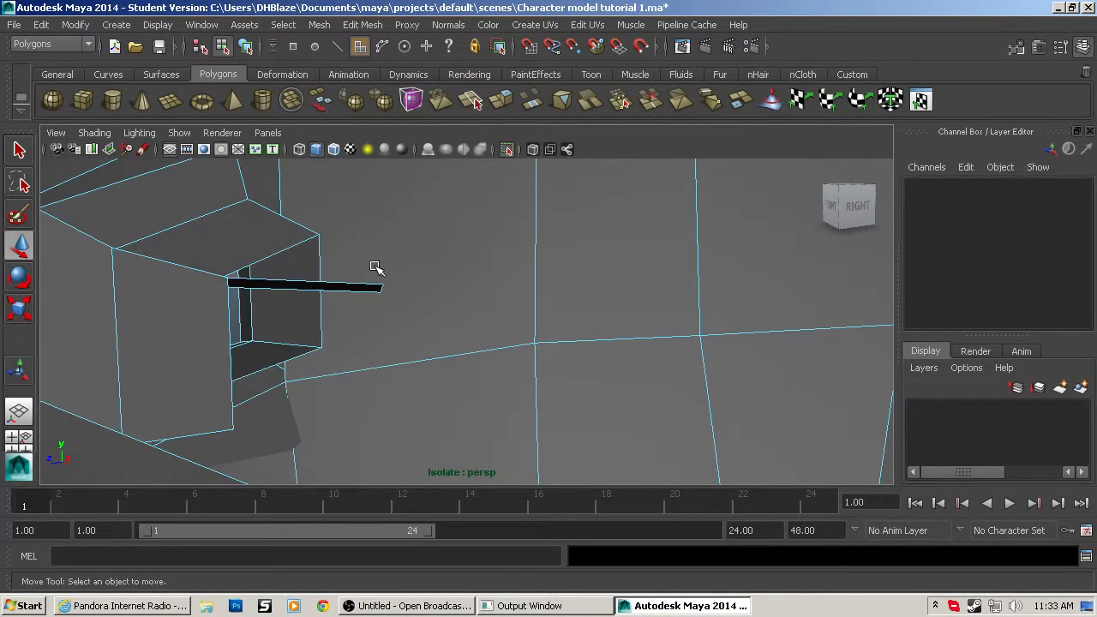
{"action": "left_click_drag", "start_coordinate": [372, 265], "coordinate": [183, 294], "text": "alt"}
{"action": "left_click", "coordinate": [183, 294]}
{"action": "key", "text": "Delete"}
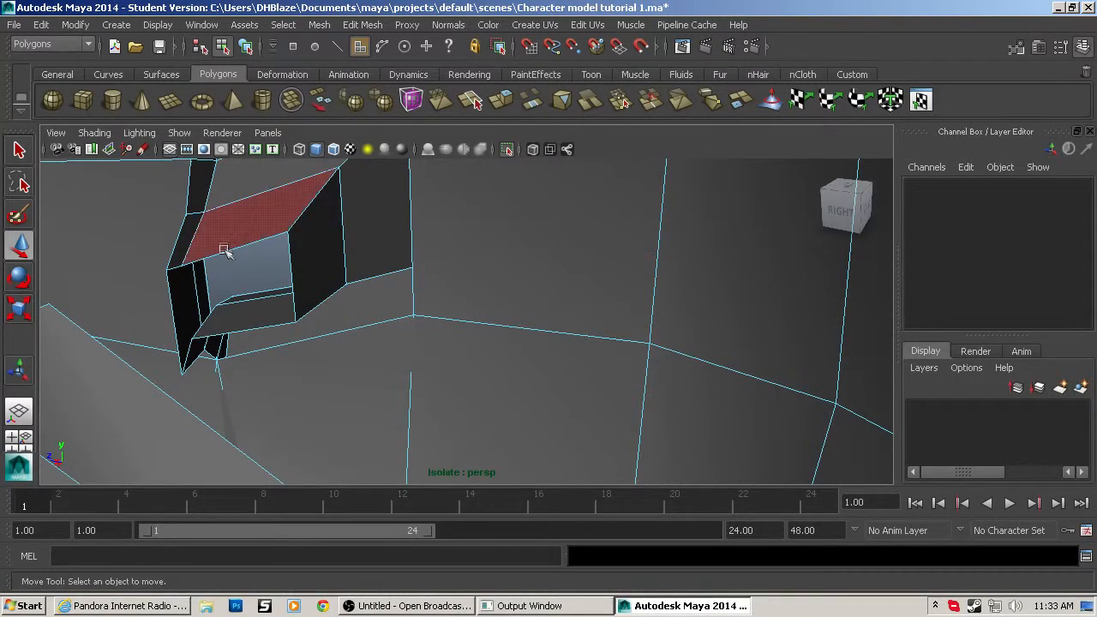
Select the border edge loop at the ear canal's inner opening and move it forward toward the face.
{"action": "key", "text": "F10"}
{"action": "left_click", "coordinate": [234, 244]}
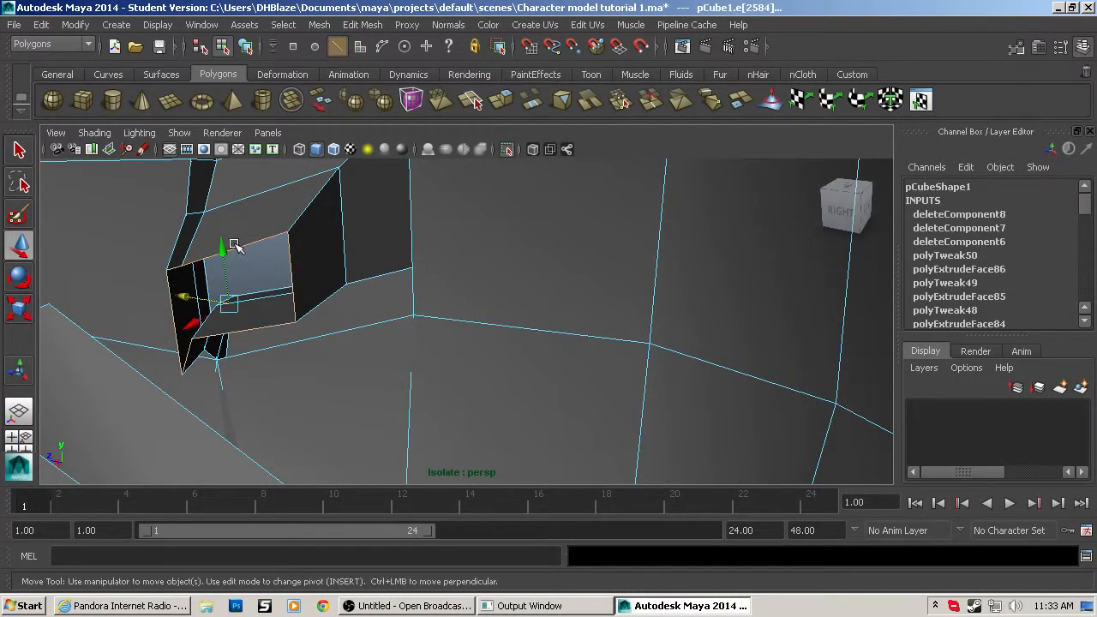
{"action": "key", "text": "e"}
{"action": "left_click_drag", "start_coordinate": [295, 311], "coordinate": [360, 331]}
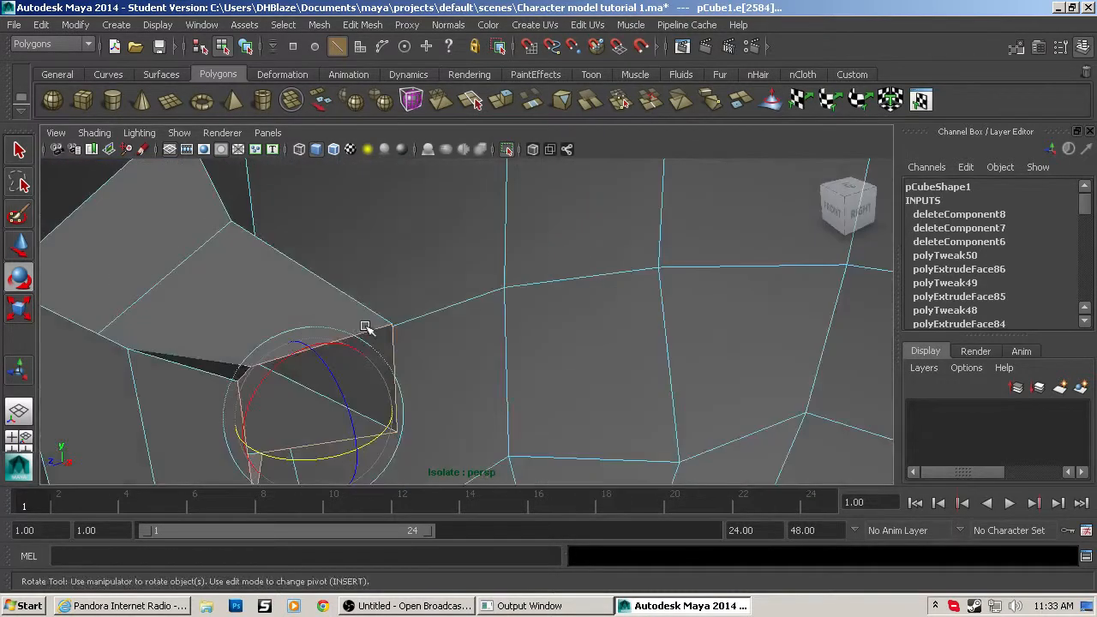
{"action": "scroll", "coordinate": [367, 328], "scroll_direction": "down", "scroll_amount": 2}
{"action": "key", "text": "w"}
{"action": "left_click_drag", "start_coordinate": [315, 405], "coordinate": [559, 382]}
{"action": "scroll", "coordinate": [318, 416], "scroll_direction": "down", "scroll_amount": 5}
{"action": "left_click_drag", "start_coordinate": [650, 322], "coordinate": [673, 320]}
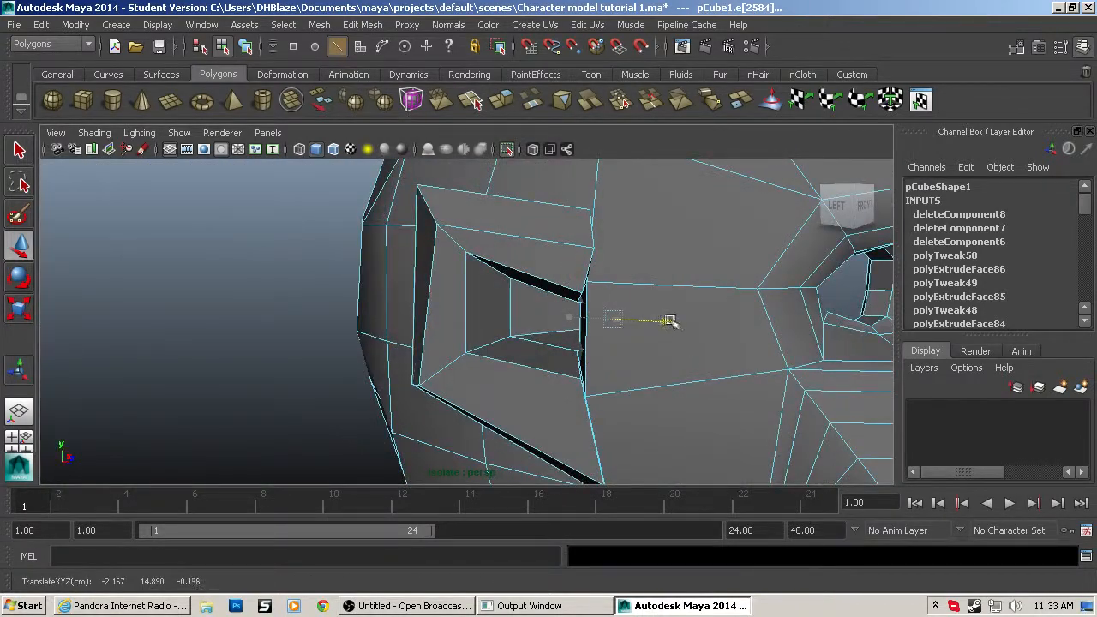
Turn on the smooth preview and scale the ear canal's inner border edges down.
{"action": "left_click_drag", "start_coordinate": [592, 370], "coordinate": [650, 350], "text": "alt"}
{"action": "key", "text": "3"}
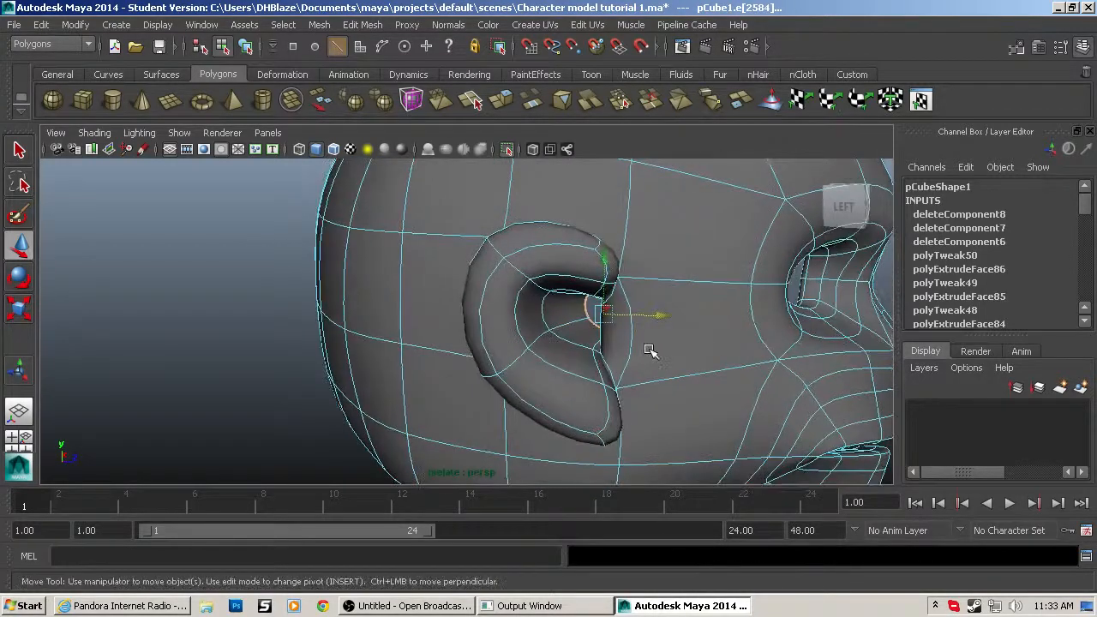
{"action": "key", "text": "r"}
{"action": "left_click_drag", "start_coordinate": [605, 315], "coordinate": [581, 319]}
{"action": "scroll", "coordinate": [588, 319], "scroll_direction": "down", "scroll_amount": 3}
{"action": "left_click_drag", "start_coordinate": [681, 321], "coordinate": [654, 301], "text": "alt"}
{"action": "scroll", "coordinate": [655, 302], "scroll_direction": "down", "scroll_amount": 5}
{"action": "left_click_drag", "start_coordinate": [588, 319], "coordinate": [631, 331], "text": "alt"}
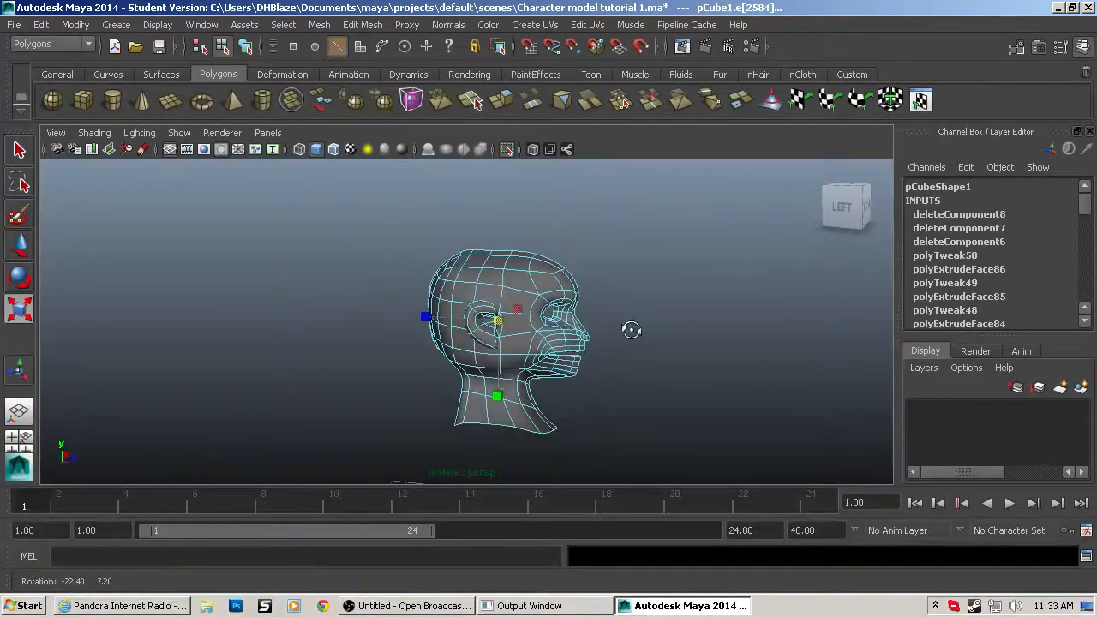
{"action": "scroll", "coordinate": [626, 331], "scroll_direction": "down", "scroll_amount": 4}
{"action": "scroll", "coordinate": [626, 331], "scroll_direction": "up", "scroll_amount": 6}
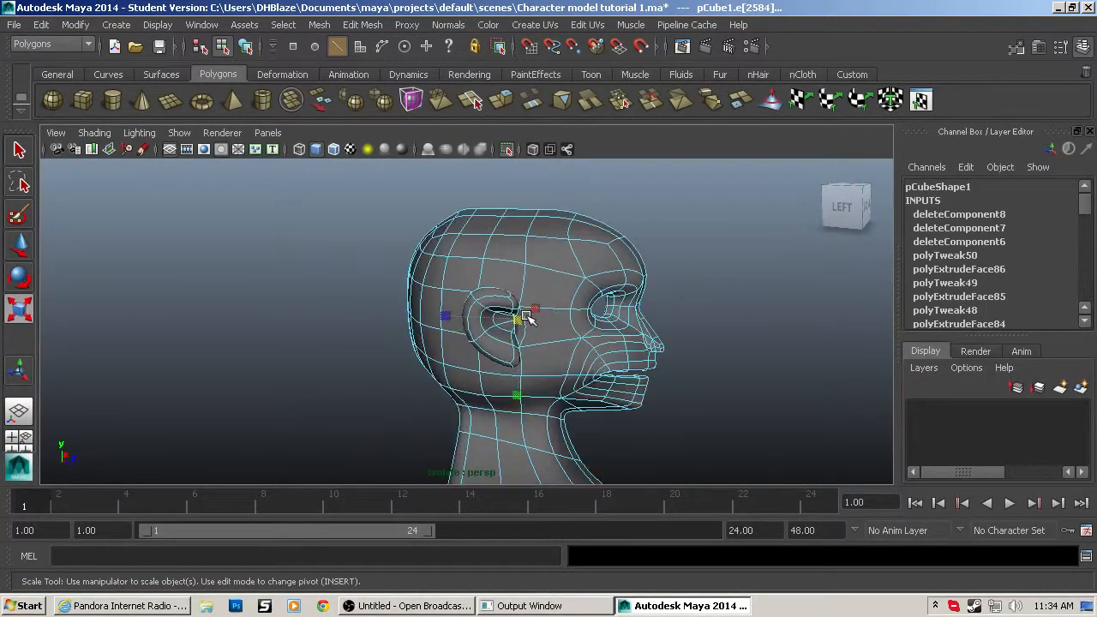
Turn off the isolated view to show the whole body with the head again.
{"action": "left_click", "coordinate": [181, 133]}
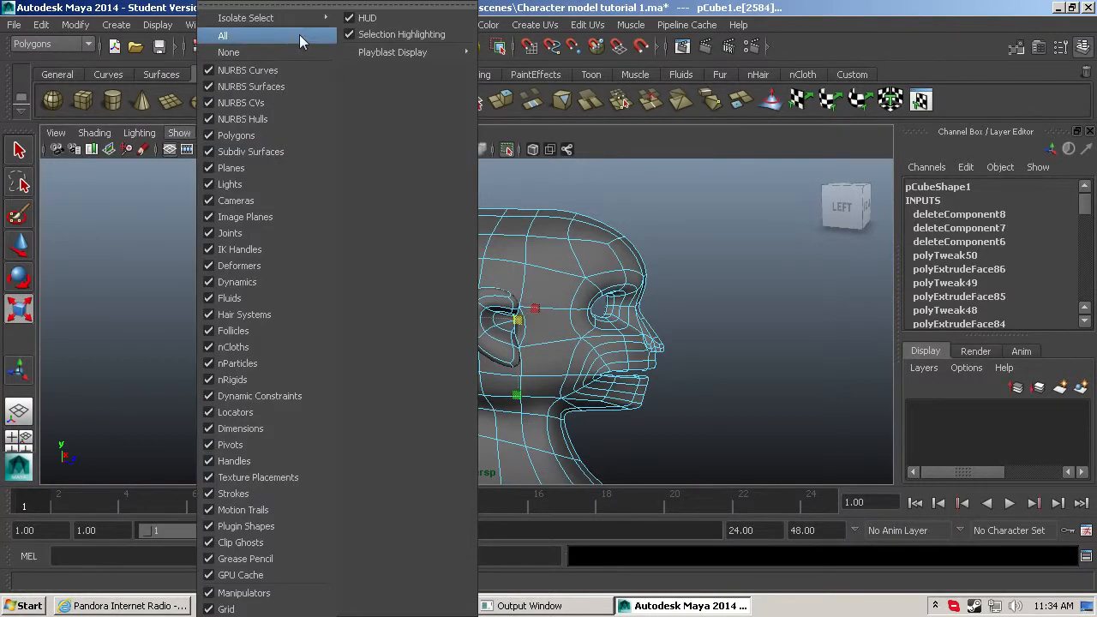
{"action": "mouse_move", "coordinate": [312, 21]}
{"action": "left_click", "coordinate": [375, 27]}
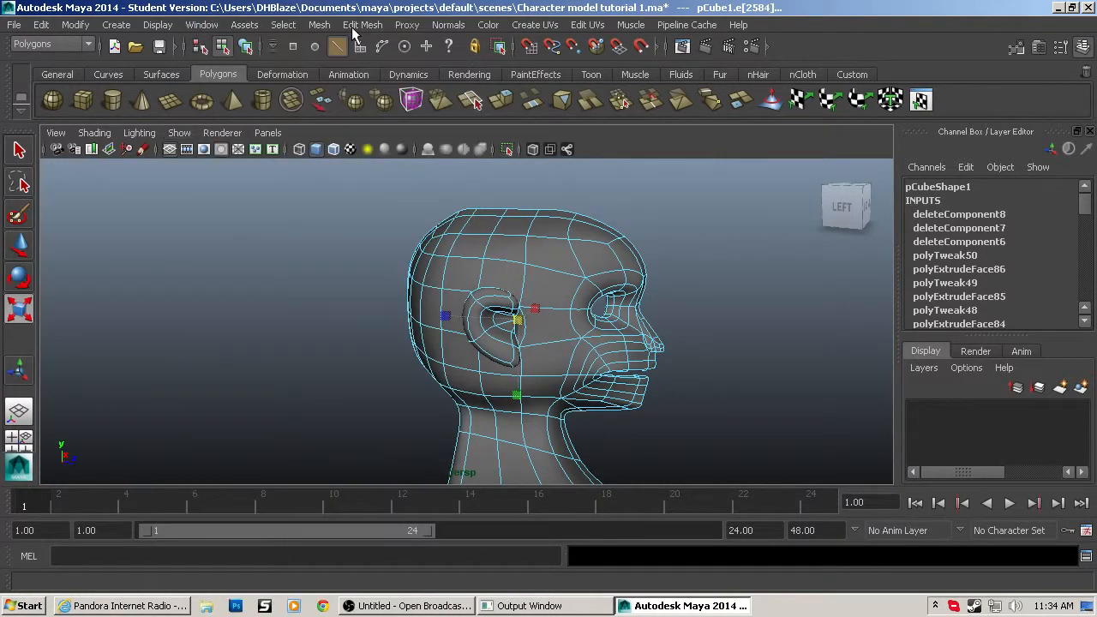
{"action": "scroll", "coordinate": [553, 284], "scroll_direction": "down", "scroll_amount": 6}
{"action": "left_click_drag", "start_coordinate": [554, 284], "coordinate": [595, 292], "text": "alt"}
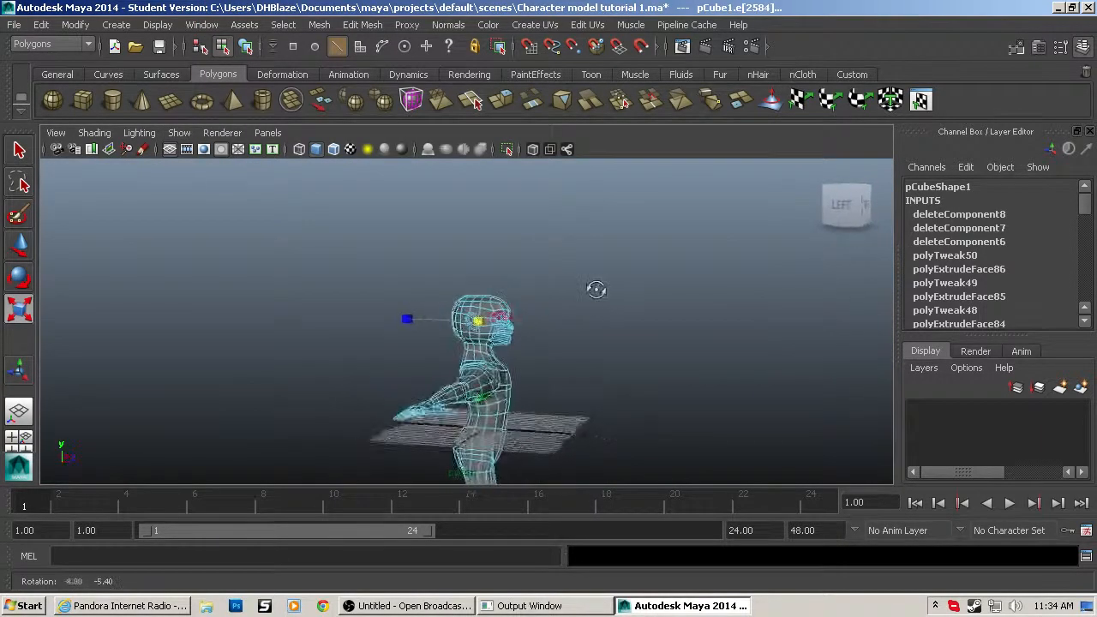
Select the strip of faces along the upper back below the neck and move it backward.
{"action": "scroll", "coordinate": [586, 370], "scroll_direction": "up", "scroll_amount": 4}
{"action": "middle_click_drag", "start_coordinate": [586, 370], "coordinate": [710, 277], "text": "alt"}
{"action": "scroll", "coordinate": [610, 374], "scroll_direction": "up", "scroll_amount": 4}
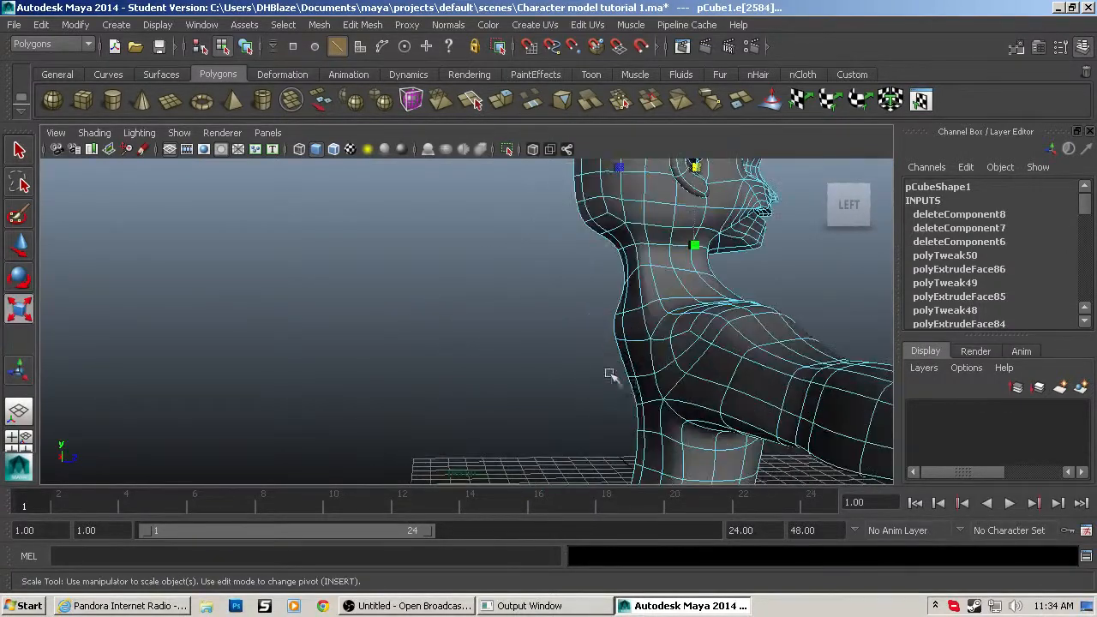
{"action": "right_click_drag", "start_coordinate": [607, 274], "coordinate": [624, 367]}
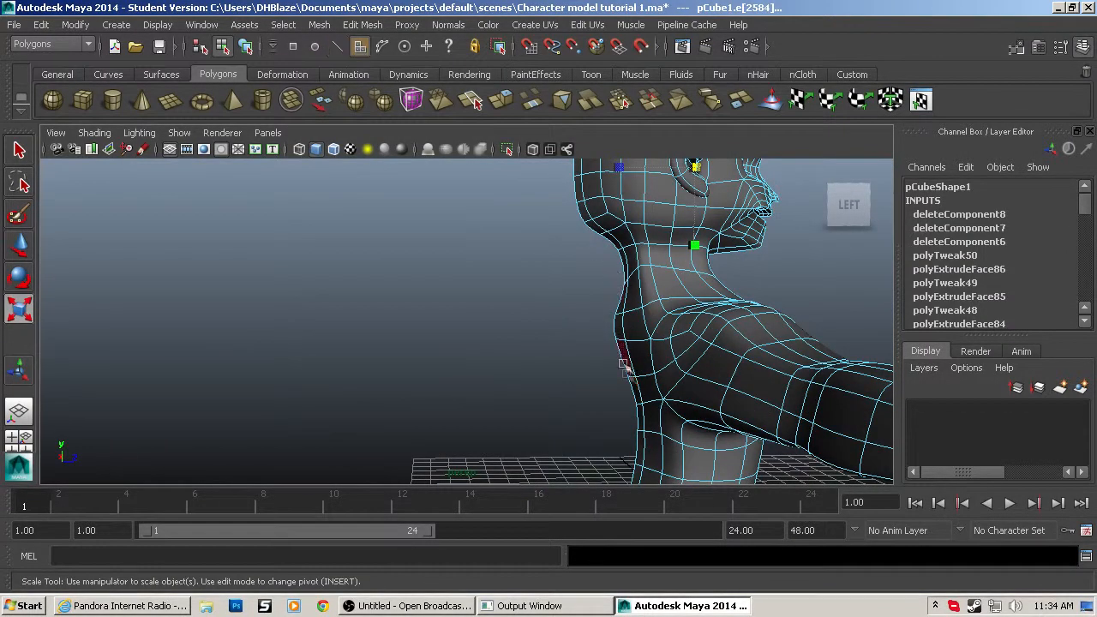
{"action": "left_click", "coordinate": [633, 386]}
{"action": "double_click", "coordinate": [617, 328], "text": "shift"}
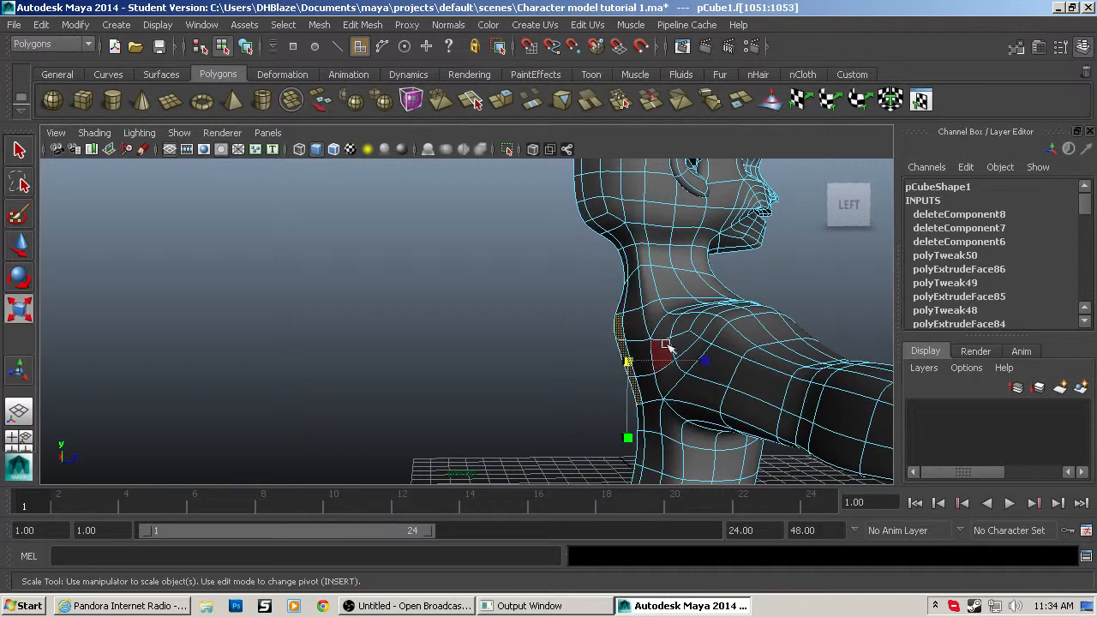
{"action": "key", "text": "w"}
{"action": "left_click_drag", "start_coordinate": [679, 363], "coordinate": [662, 363]}
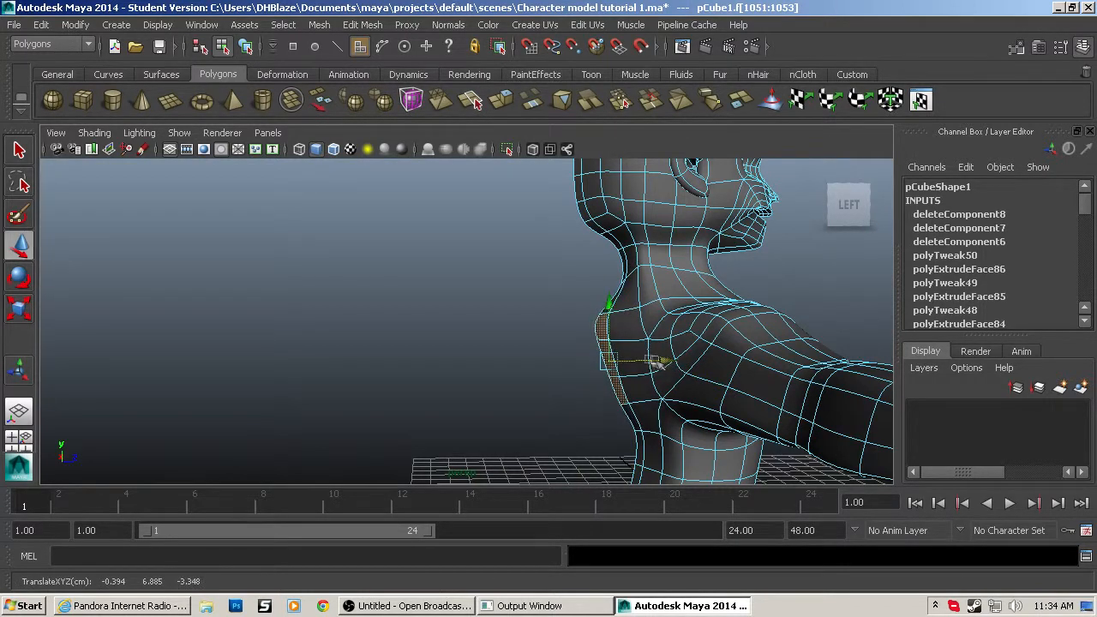
Move the middle face of the upper back strip further backward, then adjust the top face the same way.
{"action": "left_click", "coordinate": [607, 356]}
{"action": "left_click_drag", "start_coordinate": [665, 361], "coordinate": [649, 364]}
{"action": "left_click", "coordinate": [605, 323]}
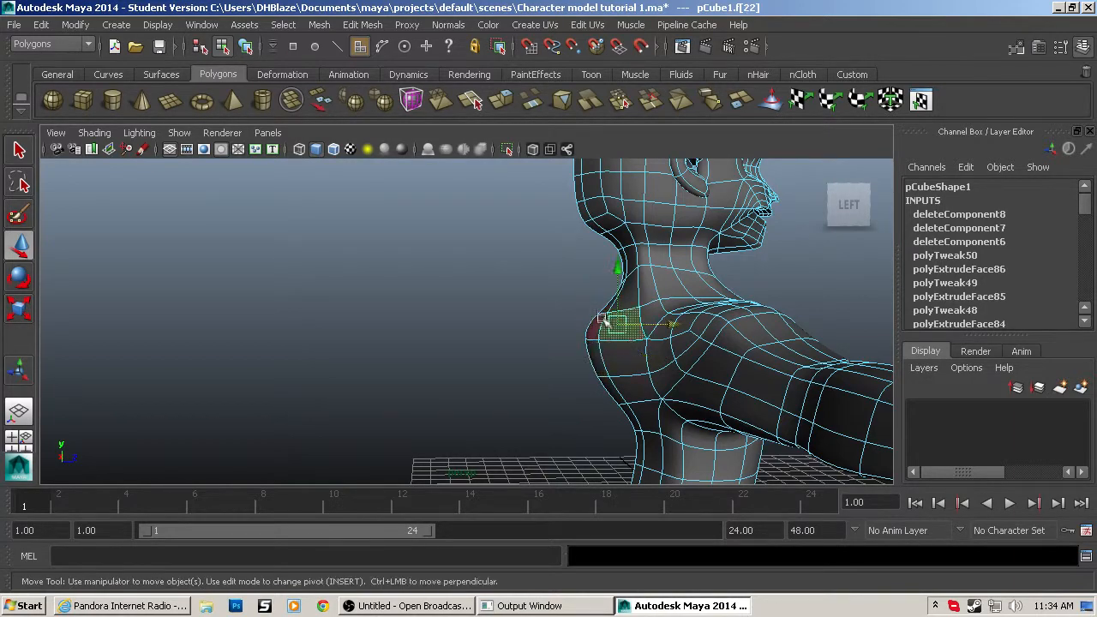
{"action": "mouse_move", "coordinate": [648, 325]}
{"action": "left_mouse_down"}
{"action": "mouse_move", "coordinate": [666, 325]}
{"action": "mouse_move", "coordinate": [631, 332]}
{"action": "mouse_move", "coordinate": [641, 340]}
{"action": "mouse_move", "coordinate": [527, 345]}
{"action": "mouse_move", "coordinate": [635, 337]}
{"action": "left_mouse_up"}
Examine the proportions of the whole half body from the side, the front and close to the shoulder.
{"action": "scroll", "coordinate": [666, 326], "scroll_direction": "down", "scroll_amount": 5}
{"action": "scroll", "coordinate": [637, 337], "scroll_direction": "down", "scroll_amount": 4}
{"action": "scroll", "coordinate": [701, 360], "scroll_direction": "down", "scroll_amount": 2}
{"action": "left_click_drag", "start_coordinate": [702, 360], "coordinate": [735, 362], "text": "alt"}
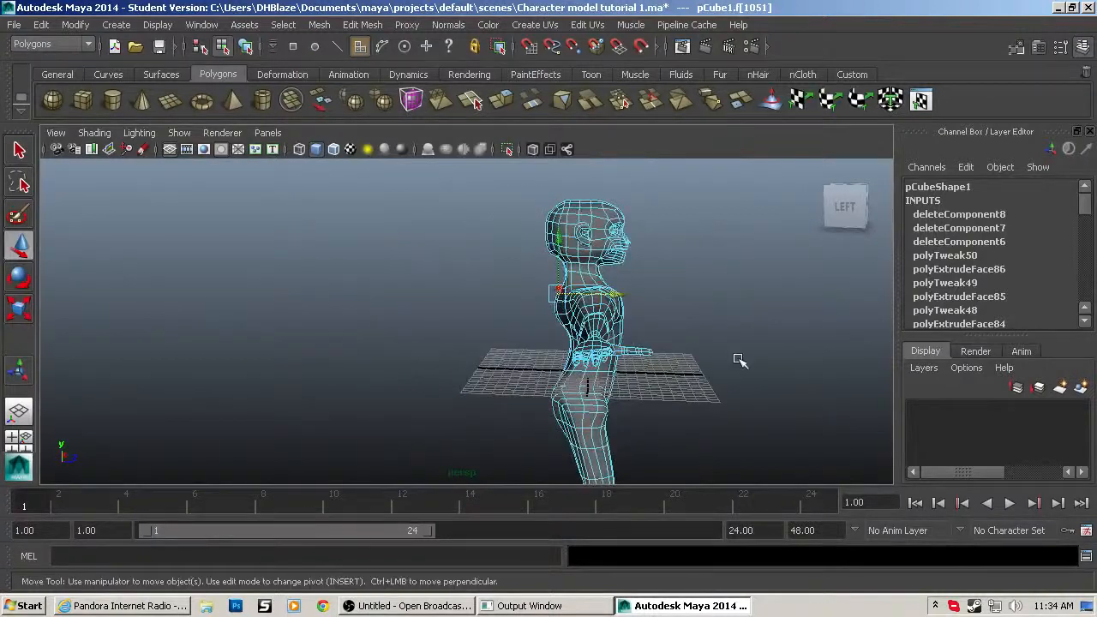
{"action": "middle_click_drag", "start_coordinate": [723, 375], "coordinate": [715, 324], "text": "alt"}
{"action": "scroll", "coordinate": [715, 324], "scroll_direction": "down", "scroll_amount": 2}
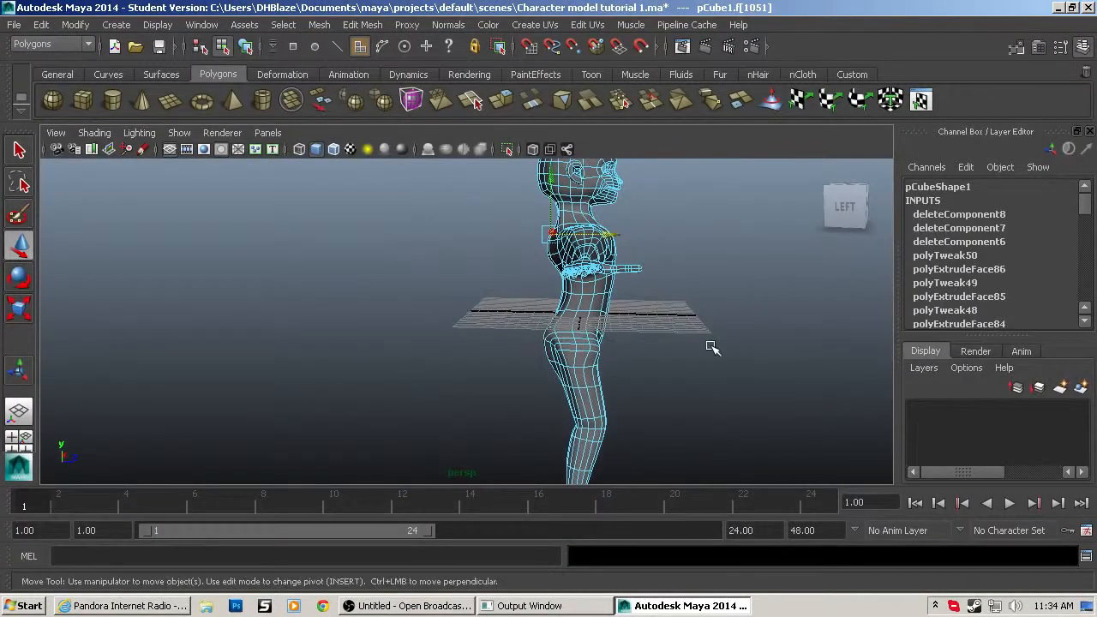
{"action": "scroll", "coordinate": [711, 346], "scroll_direction": "down", "scroll_amount": 2}
{"action": "mouse_move", "coordinate": [713, 346]}
{"action": "left_mouse_down", "text": "alt"}
{"action": "mouse_move", "coordinate": [555, 343]}
{"action": "mouse_move", "coordinate": [694, 353]}
{"action": "left_mouse_up", "text": "alt"}
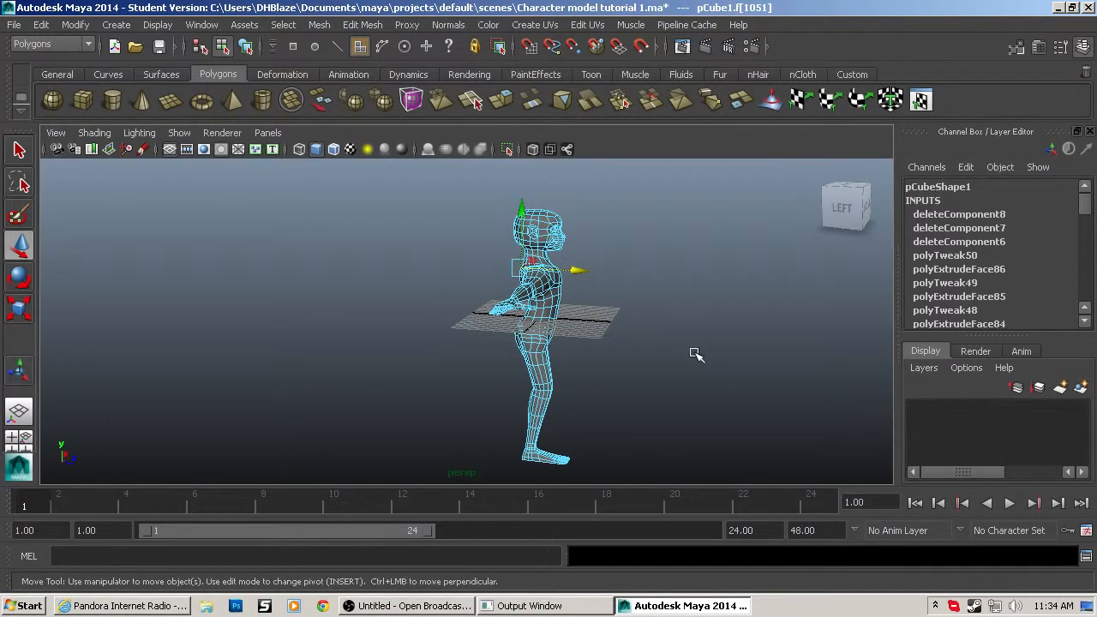
{"action": "scroll", "coordinate": [695, 354], "scroll_direction": "up", "scroll_amount": 3}
{"action": "left_click_drag", "start_coordinate": [695, 353], "coordinate": [500, 327], "text": "alt"}
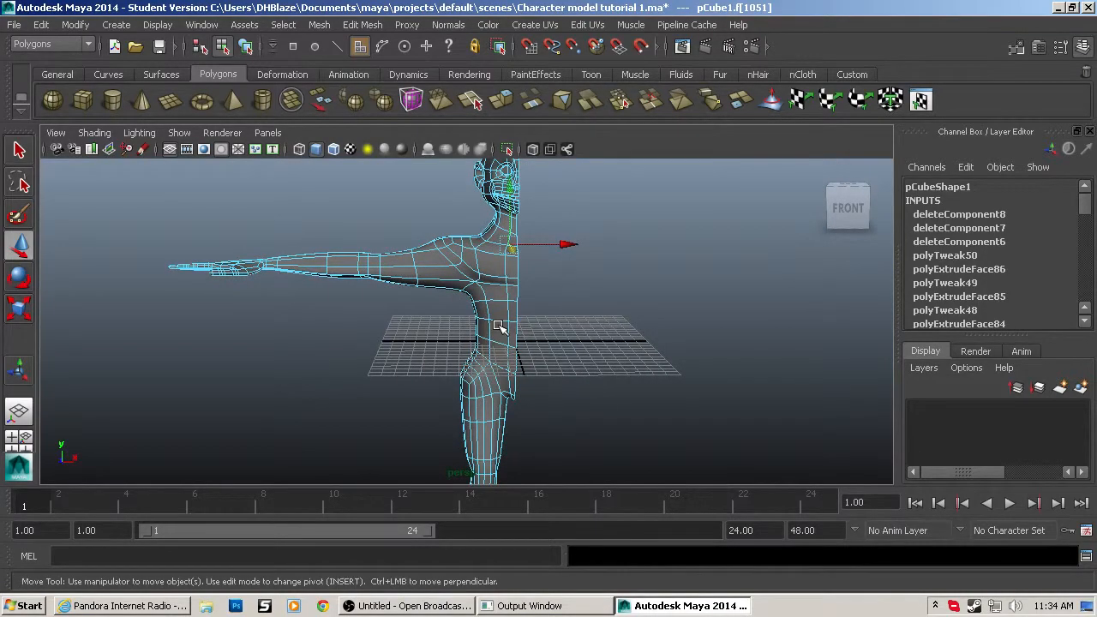
{"action": "scroll", "coordinate": [515, 360], "scroll_direction": "up", "scroll_amount": 2}
{"action": "left_click_drag", "start_coordinate": [507, 385], "coordinate": [779, 368], "text": "alt"}
{"action": "scroll", "coordinate": [609, 458], "scroll_direction": "up", "scroll_amount": 3}
{"action": "left_click_drag", "start_coordinate": [690, 382], "coordinate": [665, 394], "text": "alt"}
Select the half body as an object and mirror its geometry in +X, merging with the original and merging vertices.
{"action": "left_click", "coordinate": [660, 393]}
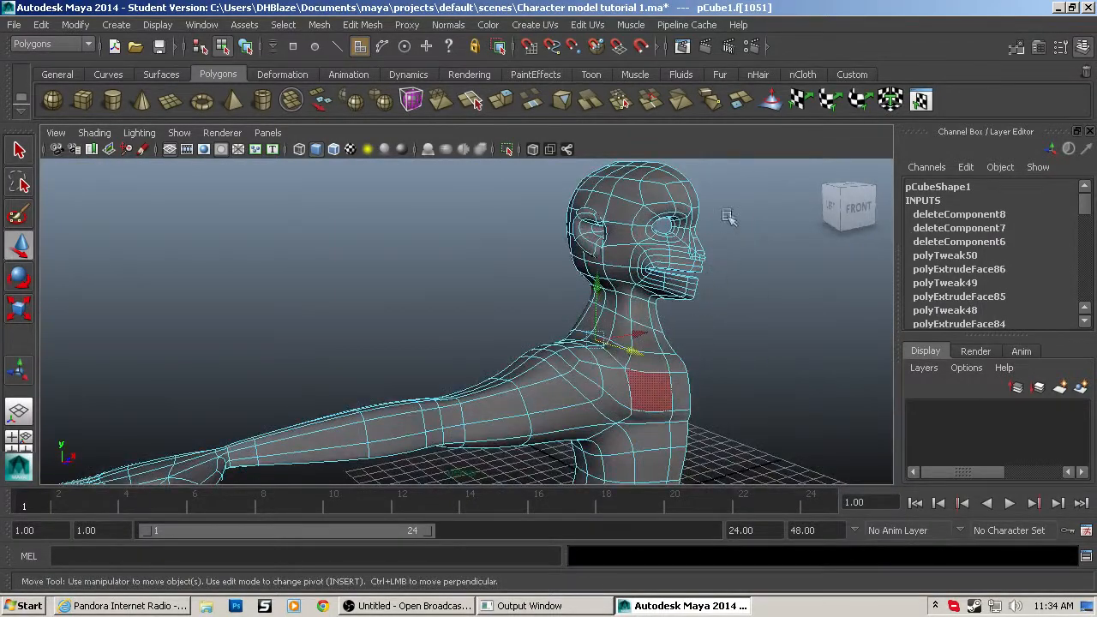
{"action": "right_click_drag", "start_coordinate": [729, 218], "coordinate": [729, 211]}
{"action": "left_click", "coordinate": [648, 373]}
{"action": "left_click_drag", "start_coordinate": [678, 370], "coordinate": [398, 200], "text": "alt"}
{"action": "left_click", "coordinate": [319, 26]}
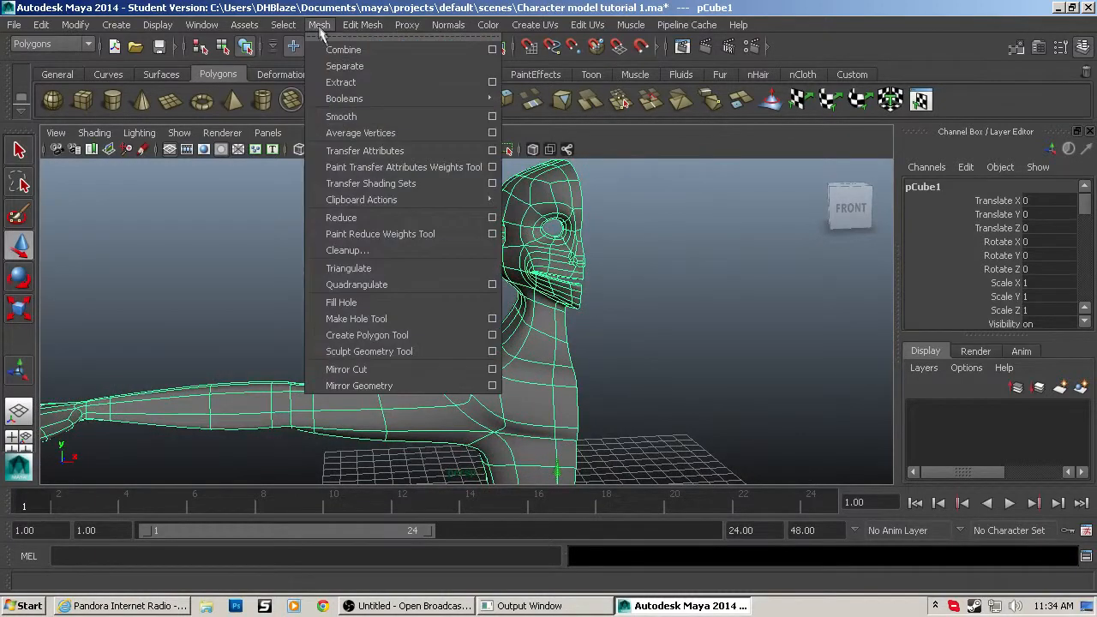
{"action": "left_click", "coordinate": [493, 386]}
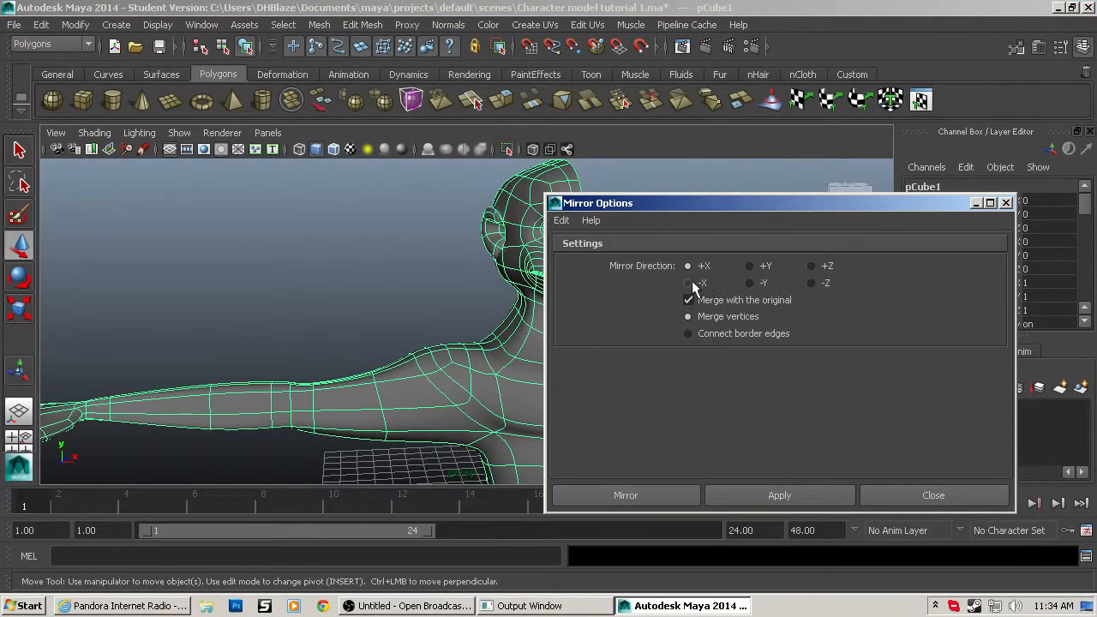
{"action": "left_click", "coordinate": [625, 496]}
Check the centre seam around the nose and mouth up close and undo the mirror.
{"action": "left_click_drag", "start_coordinate": [610, 445], "coordinate": [605, 390], "text": "alt"}
{"action": "scroll", "coordinate": [570, 384], "scroll_direction": "up", "scroll_amount": 6}
{"action": "scroll", "coordinate": [563, 380], "scroll_direction": "up", "scroll_amount": 2}
{"action": "middle_click_drag", "start_coordinate": [563, 380], "coordinate": [558, 437], "text": "alt"}
{"action": "scroll", "coordinate": [559, 438], "scroll_direction": "up", "scroll_amount": 3}
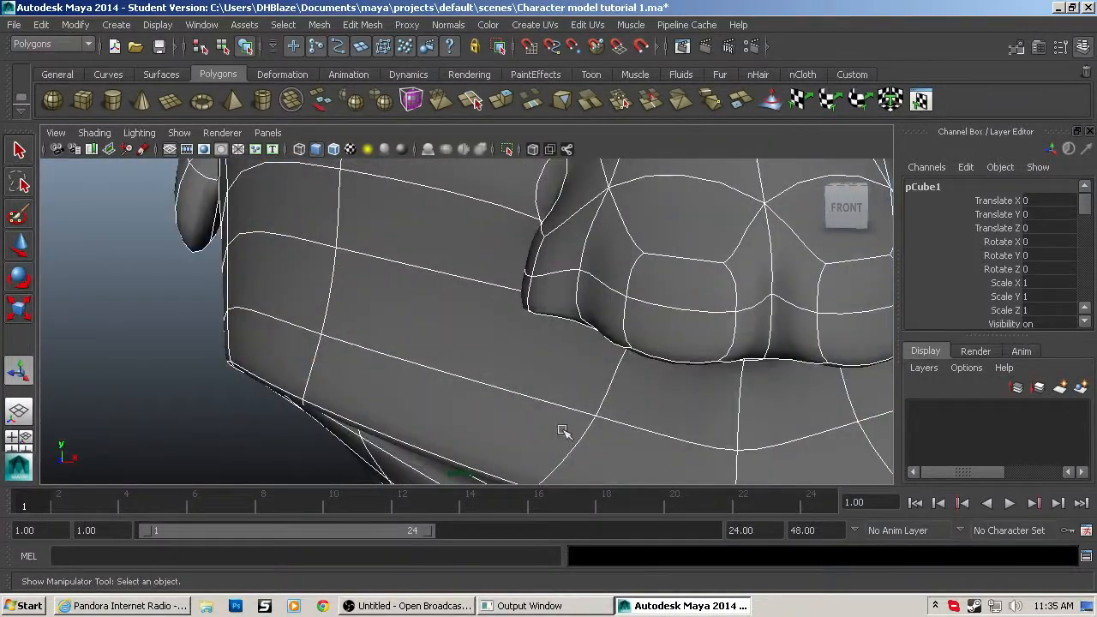
{"action": "scroll", "coordinate": [673, 337], "scroll_direction": "down", "scroll_amount": 4}
{"action": "key", "text": "ctrl+z"}
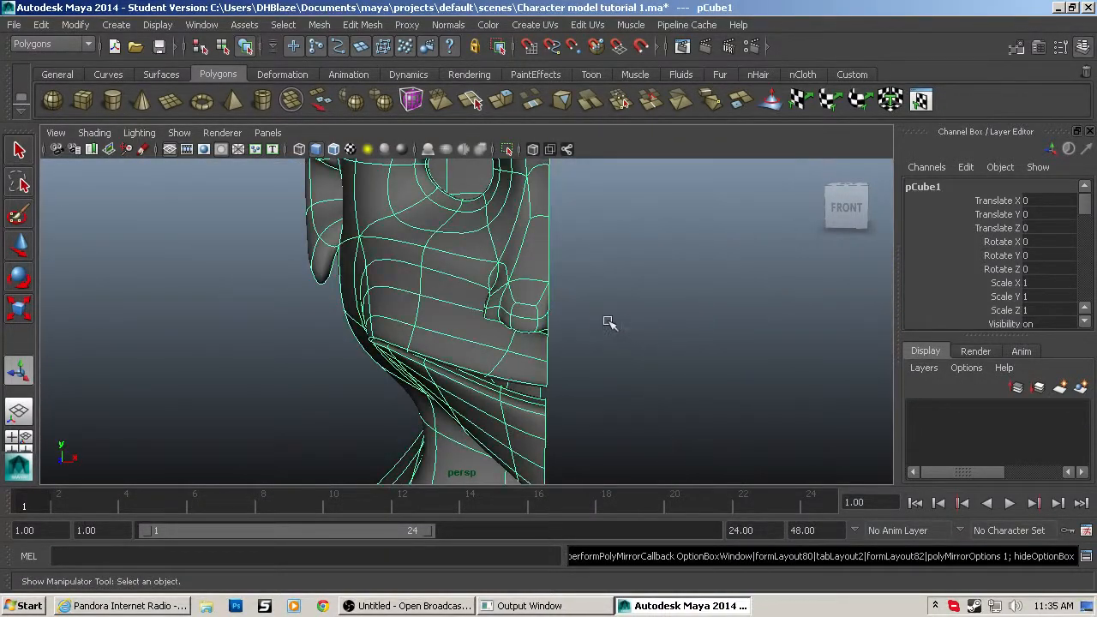
Turn off the smooth preview and delete the two faces closing off the nose tip along the centre line.
{"action": "key", "text": "q"}
{"action": "key", "text": "1"}
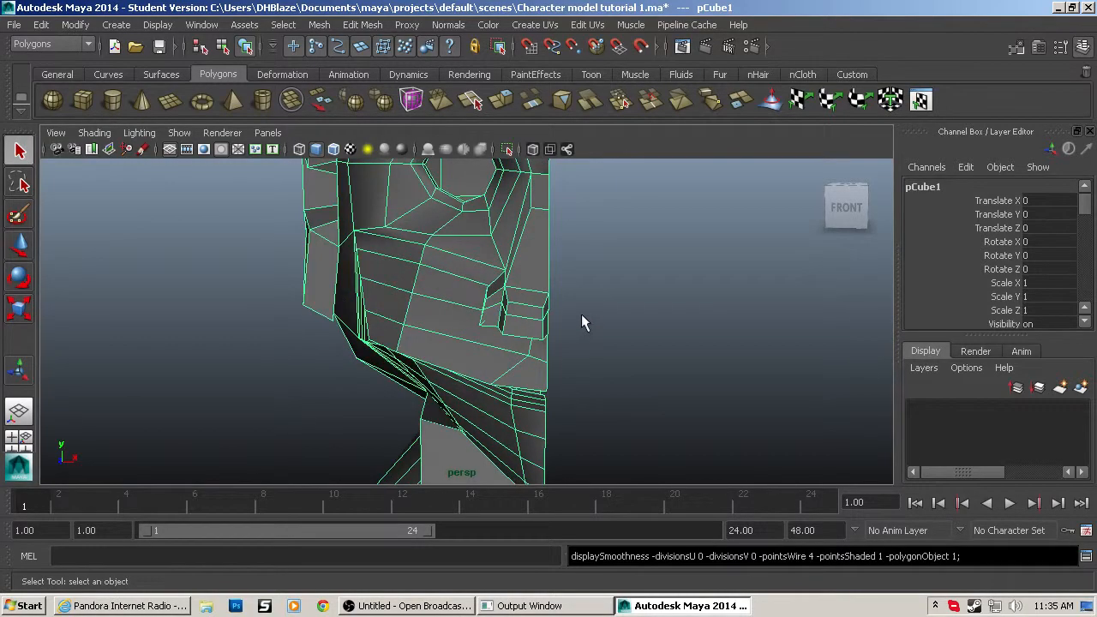
{"action": "left_click_drag", "start_coordinate": [583, 319], "coordinate": [540, 306], "text": "alt"}
{"action": "scroll", "coordinate": [243, 304], "scroll_direction": "up", "scroll_amount": 6}
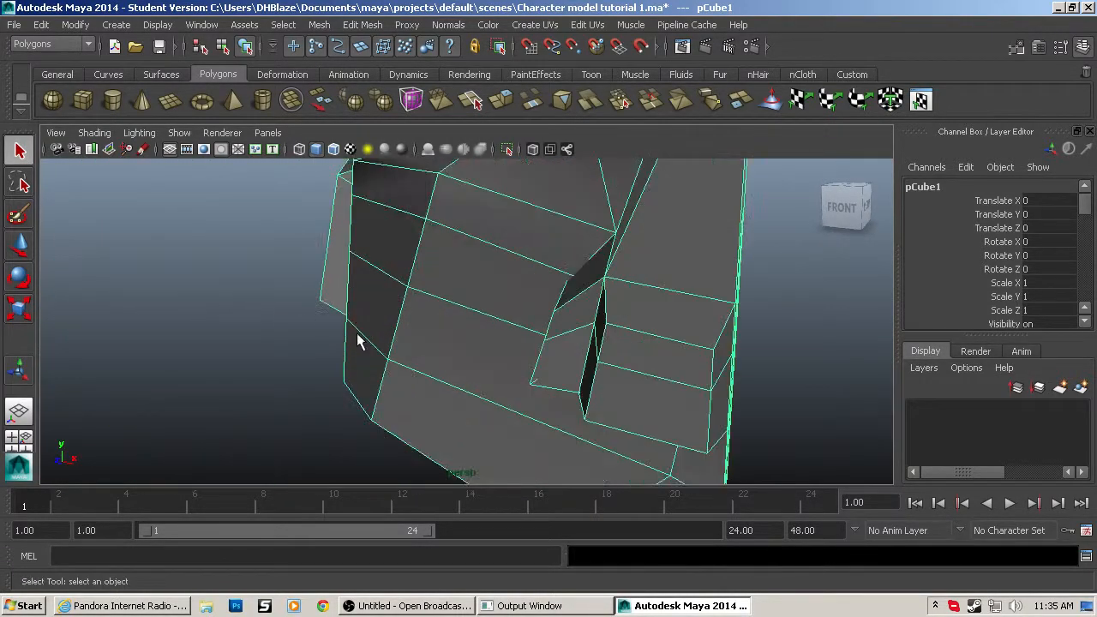
{"action": "left_click_drag", "start_coordinate": [453, 341], "coordinate": [475, 334], "text": "alt"}
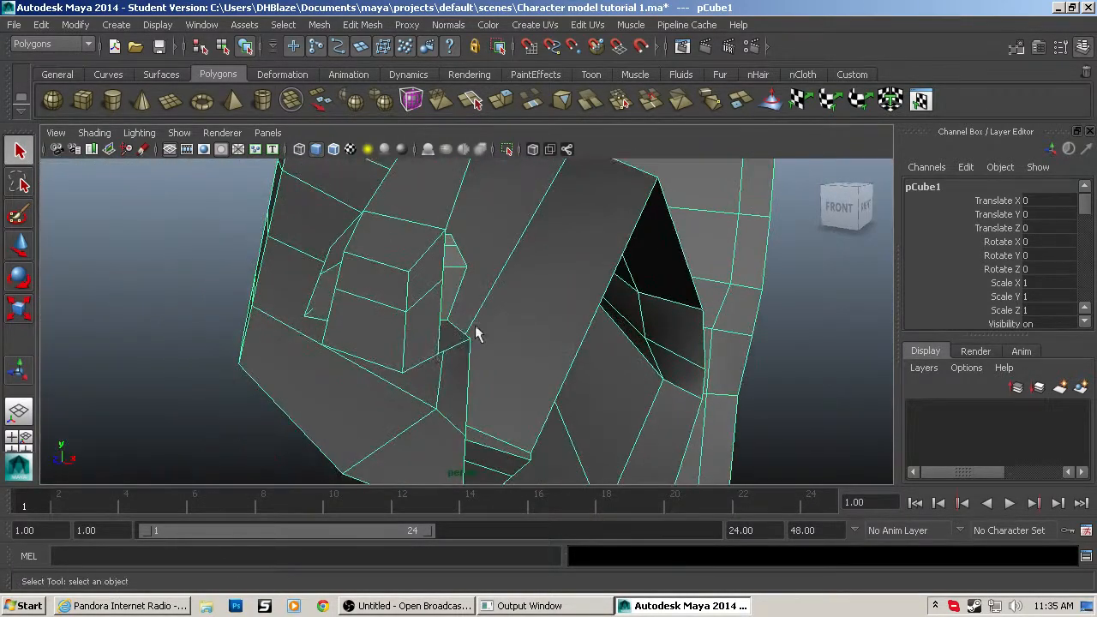
{"action": "key", "text": "F11"}
{"action": "left_click", "coordinate": [421, 287]}
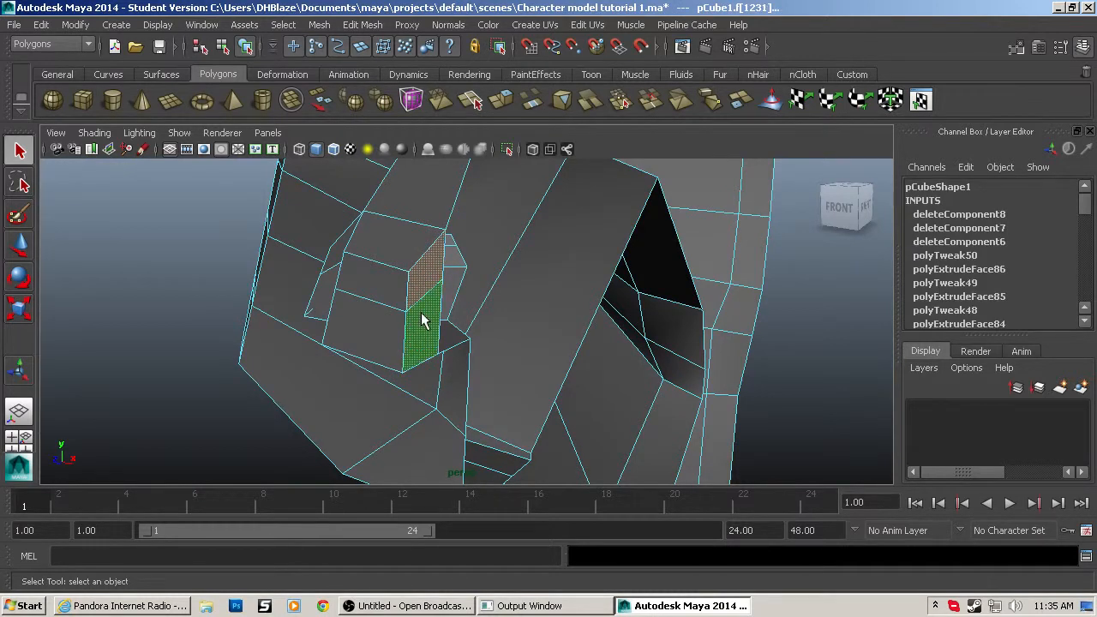
{"action": "key", "text": "Delete"}
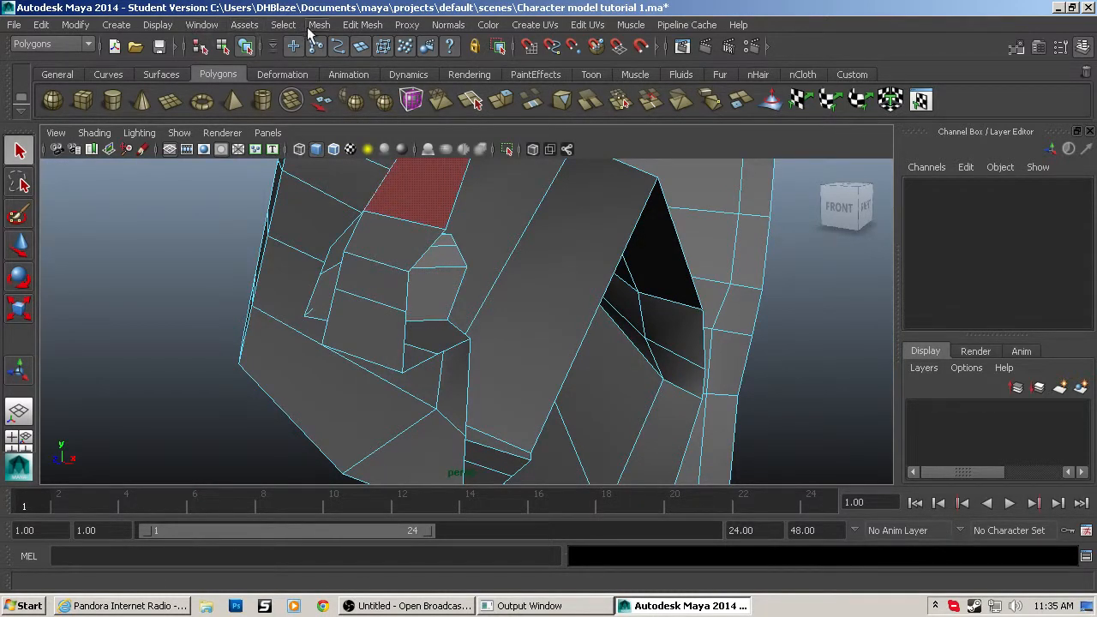
Return to object selection and mirror the half body's geometry again with the same settings.
{"action": "left_click", "coordinate": [308, 25]}
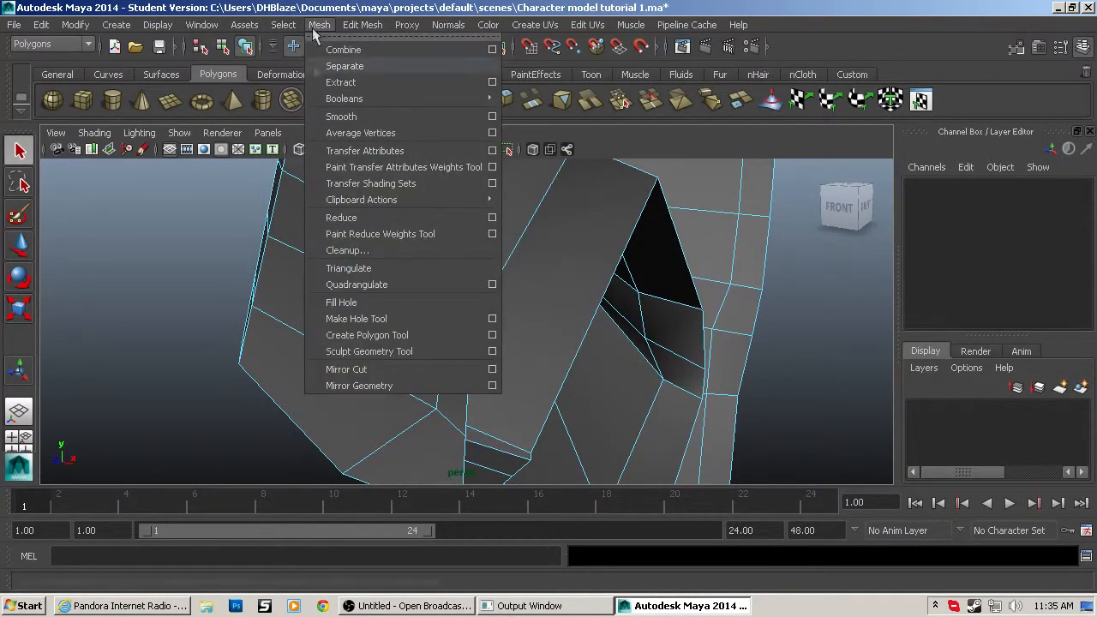
{"action": "left_click", "coordinate": [271, 333]}
{"action": "right_click_drag", "start_coordinate": [364, 208], "coordinate": [365, 190]}
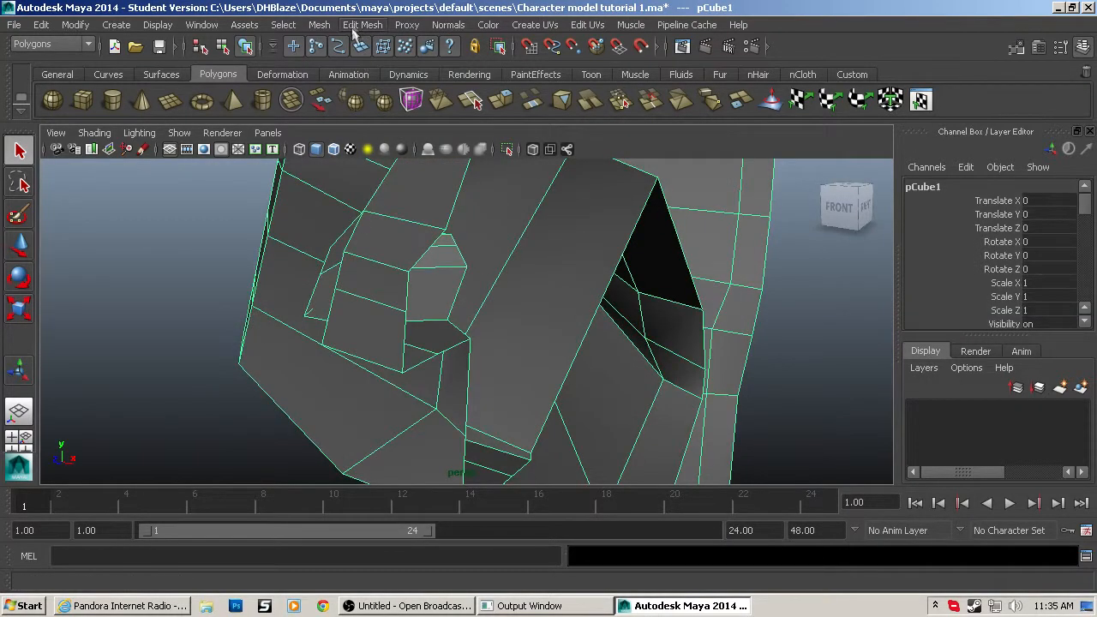
{"action": "left_click", "coordinate": [319, 25]}
{"action": "left_click", "coordinate": [371, 380]}
Examine the centre seam of the mirrored body from the torso down to the crotch between the legs.
{"action": "scroll", "coordinate": [372, 380], "scroll_direction": "down", "scroll_amount": 6}
{"action": "left_click_drag", "start_coordinate": [372, 380], "coordinate": [428, 377], "text": "alt"}
{"action": "scroll", "coordinate": [430, 378], "scroll_direction": "down", "scroll_amount": 7}
{"action": "middle_click_drag", "start_coordinate": [430, 377], "coordinate": [402, 233], "text": "alt"}
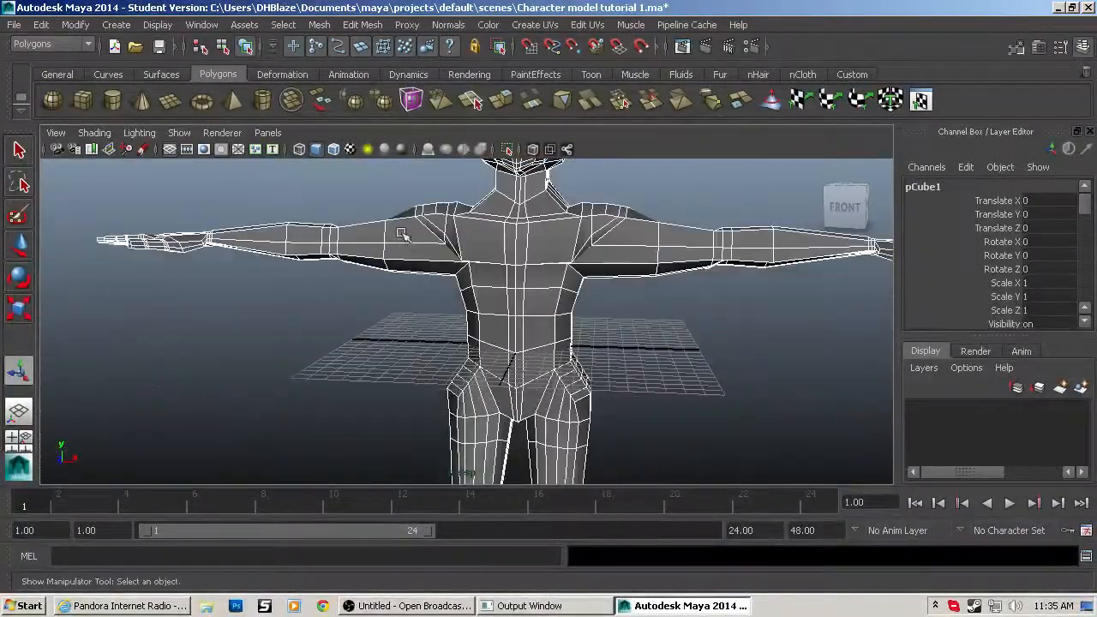
{"action": "middle_click_drag", "start_coordinate": [406, 283], "coordinate": [409, 239], "text": "alt"}
{"action": "scroll", "coordinate": [451, 292], "scroll_direction": "up", "scroll_amount": 8}
{"action": "left_click_drag", "start_coordinate": [451, 293], "coordinate": [439, 272], "text": "alt"}
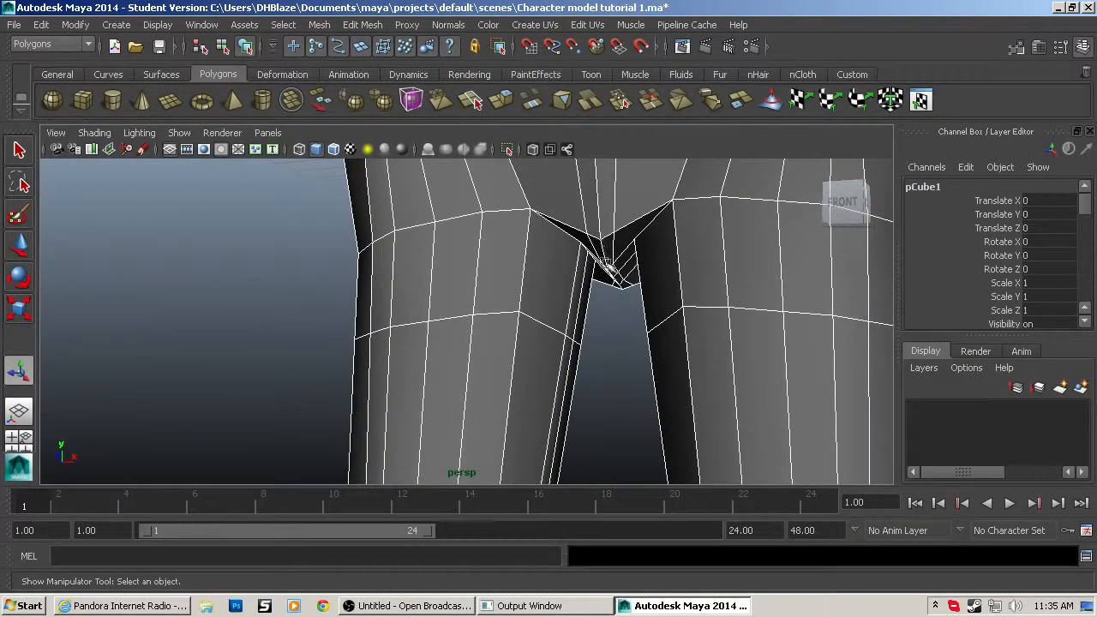
Examine the centre seam between the legs up close and follow it up the back to the head.
{"action": "scroll", "coordinate": [611, 271], "scroll_direction": "up", "scroll_amount": 4}
{"action": "left_click_drag", "start_coordinate": [612, 274], "coordinate": [382, 293], "text": "alt"}
{"action": "middle_click_drag", "start_coordinate": [382, 294], "coordinate": [612, 301], "text": "alt"}
{"action": "left_click_drag", "start_coordinate": [612, 301], "coordinate": [529, 303], "text": "alt"}
{"action": "middle_click_drag", "start_coordinate": [529, 304], "coordinate": [643, 443], "text": "alt"}
{"action": "middle_click_drag", "start_coordinate": [615, 292], "coordinate": [610, 472], "text": "alt"}
{"action": "middle_click_drag", "start_coordinate": [591, 232], "coordinate": [570, 420], "text": "alt"}
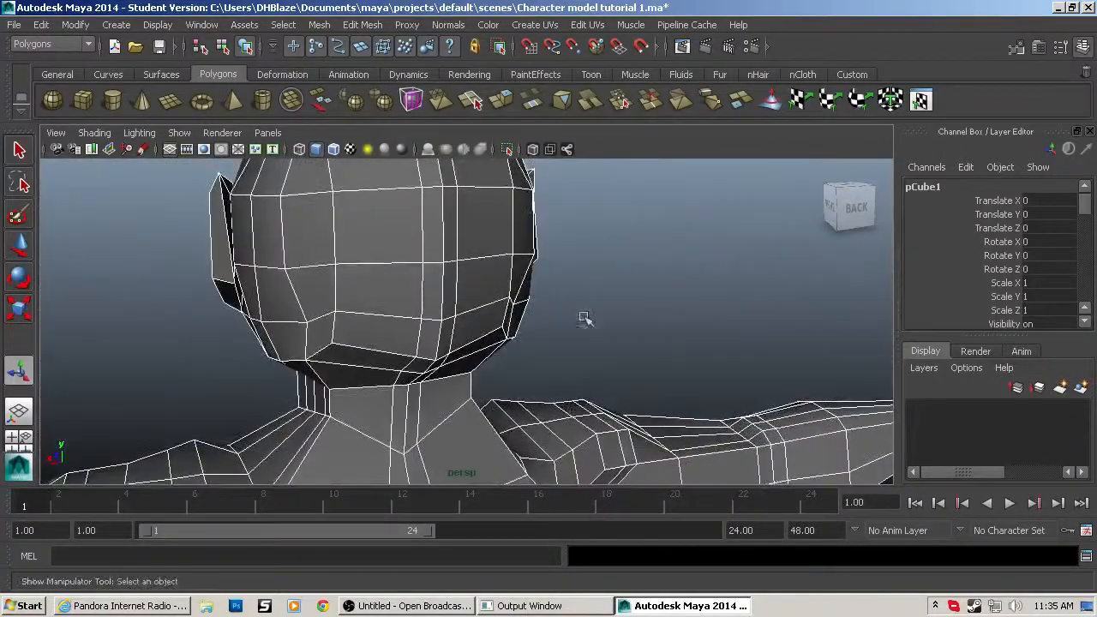
{"action": "middle_click_drag", "start_coordinate": [584, 319], "coordinate": [571, 351], "text": "alt"}
{"action": "left_click_drag", "start_coordinate": [571, 351], "coordinate": [930, 334], "text": "alt"}
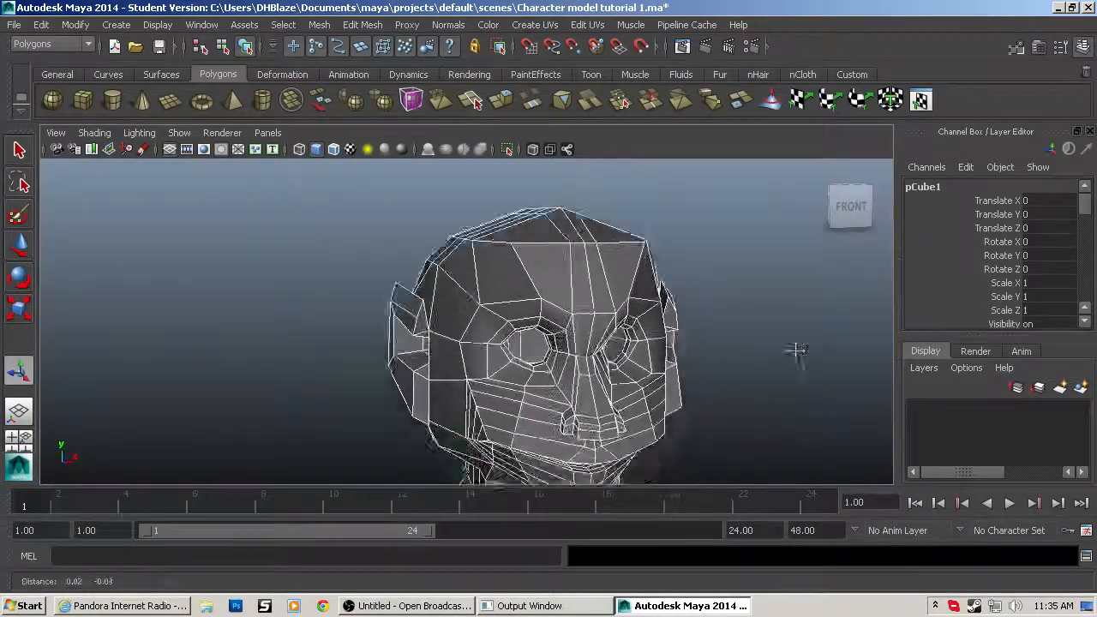
Examine the mirrored head around the mouth, the jaw and ear area and the inside of the skull for seam problems.
{"action": "scroll", "coordinate": [738, 321], "scroll_direction": "up", "scroll_amount": 10}
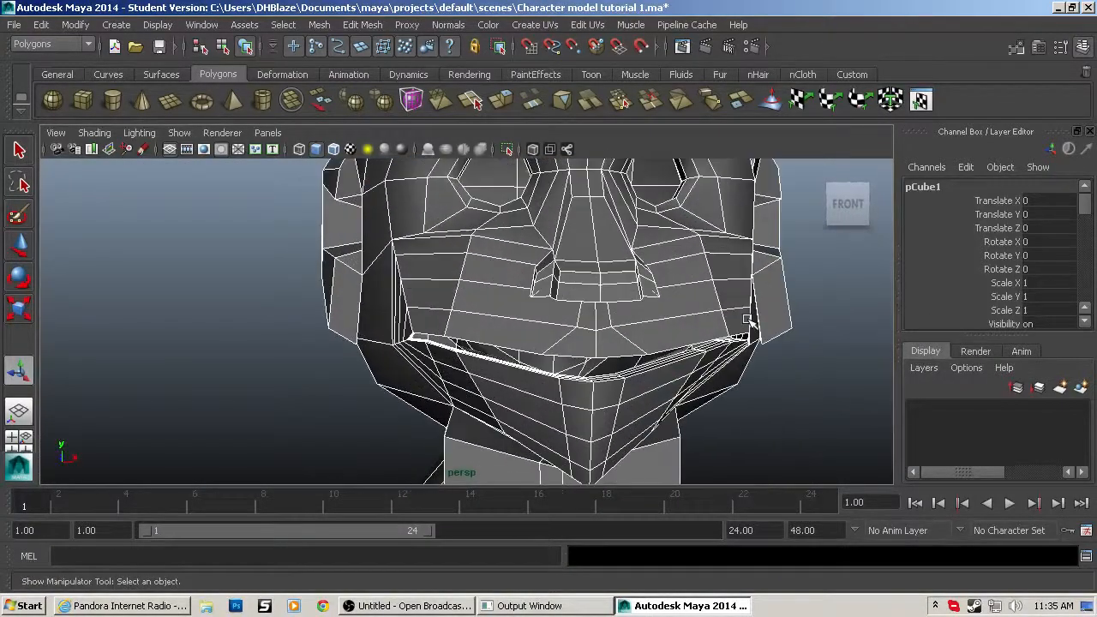
{"action": "left_click_drag", "start_coordinate": [730, 320], "coordinate": [551, 399], "text": "alt"}
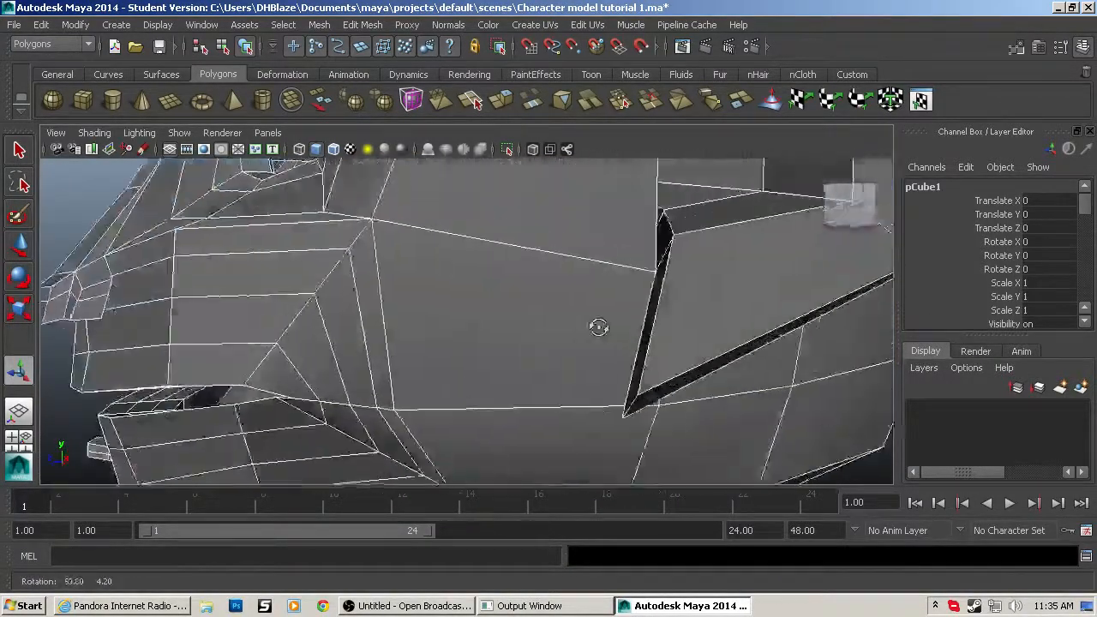
{"action": "scroll", "coordinate": [382, 370], "scroll_direction": "up", "scroll_amount": 3}
{"action": "scroll", "coordinate": [631, 437], "scroll_direction": "down", "scroll_amount": 3}
{"action": "scroll", "coordinate": [556, 369], "scroll_direction": "up", "scroll_amount": 5}
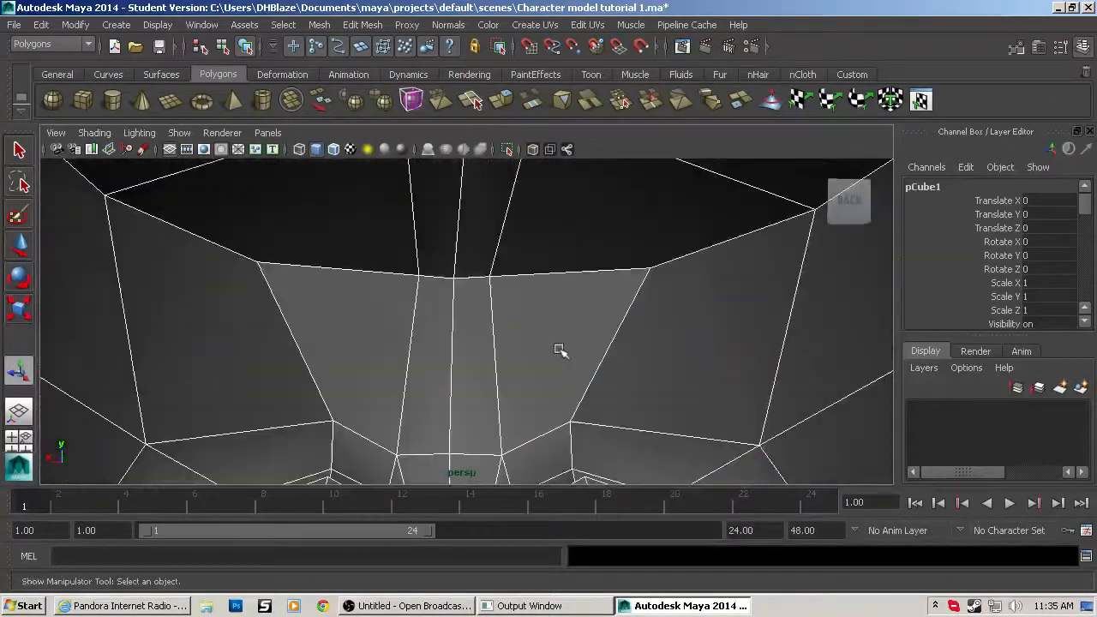
{"action": "scroll", "coordinate": [560, 351], "scroll_direction": "down", "scroll_amount": 10}
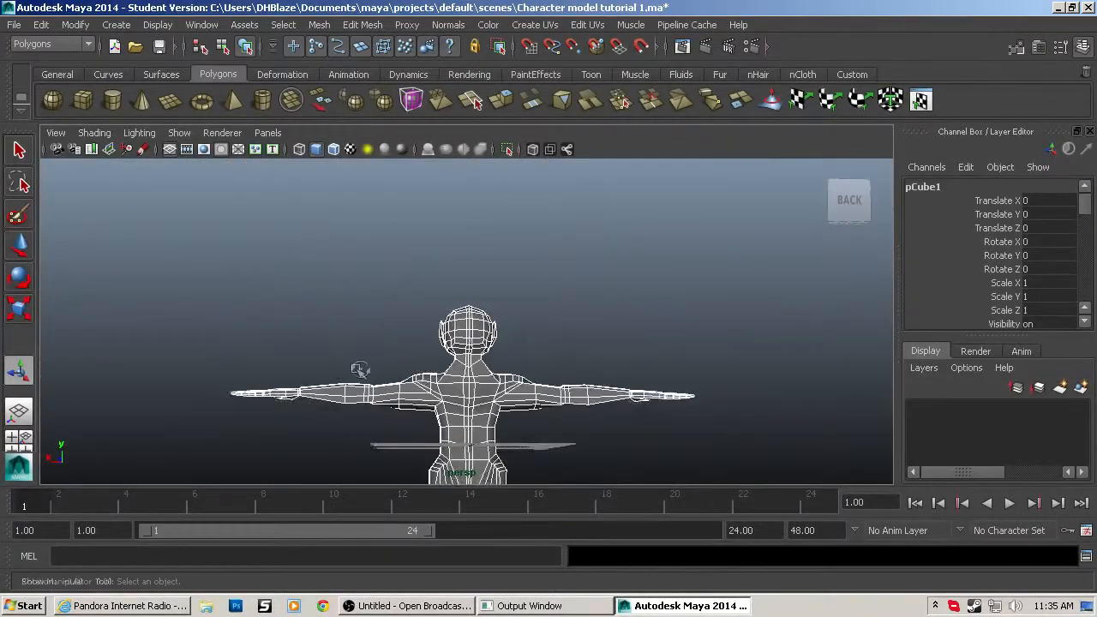
{"action": "left_click_drag", "start_coordinate": [677, 375], "coordinate": [774, 378], "text": "alt"}
{"action": "scroll", "coordinate": [514, 347], "scroll_direction": "up", "scroll_amount": 4}
{"action": "left_click_drag", "start_coordinate": [514, 347], "coordinate": [473, 346], "text": "alt"}
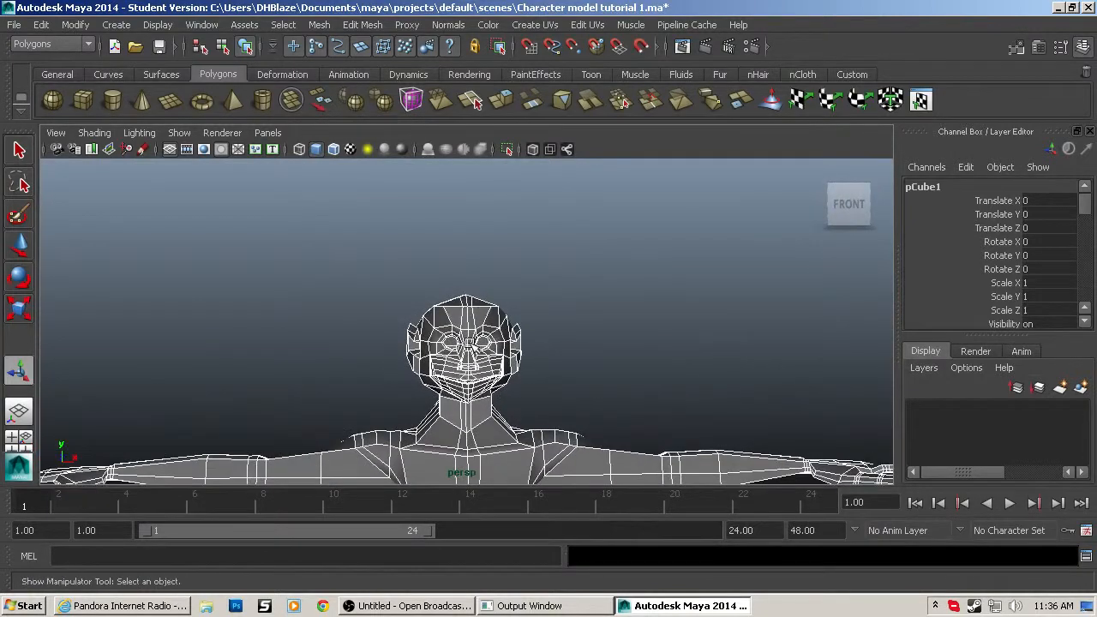
Turn on the smooth preview for the mirrored body and check its back, head and side profile.
{"action": "left_click", "coordinate": [486, 316]}
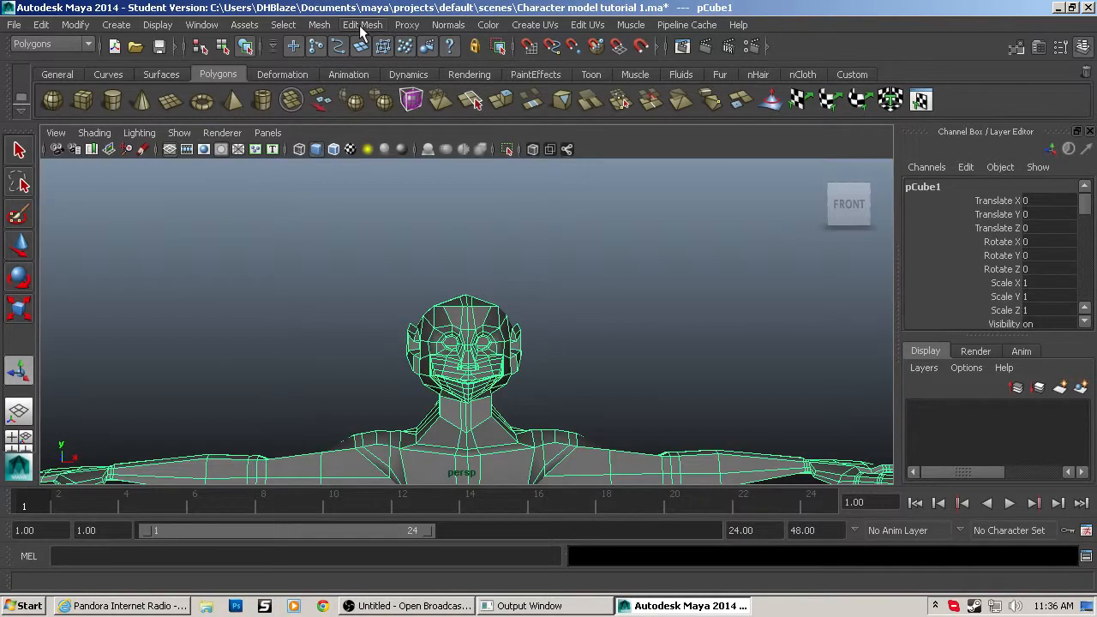
{"action": "key", "text": "3"}
{"action": "left_click_drag", "start_coordinate": [436, 240], "coordinate": [757, 309], "text": "alt"}
{"action": "scroll", "coordinate": [715, 323], "scroll_direction": "up", "scroll_amount": 3}
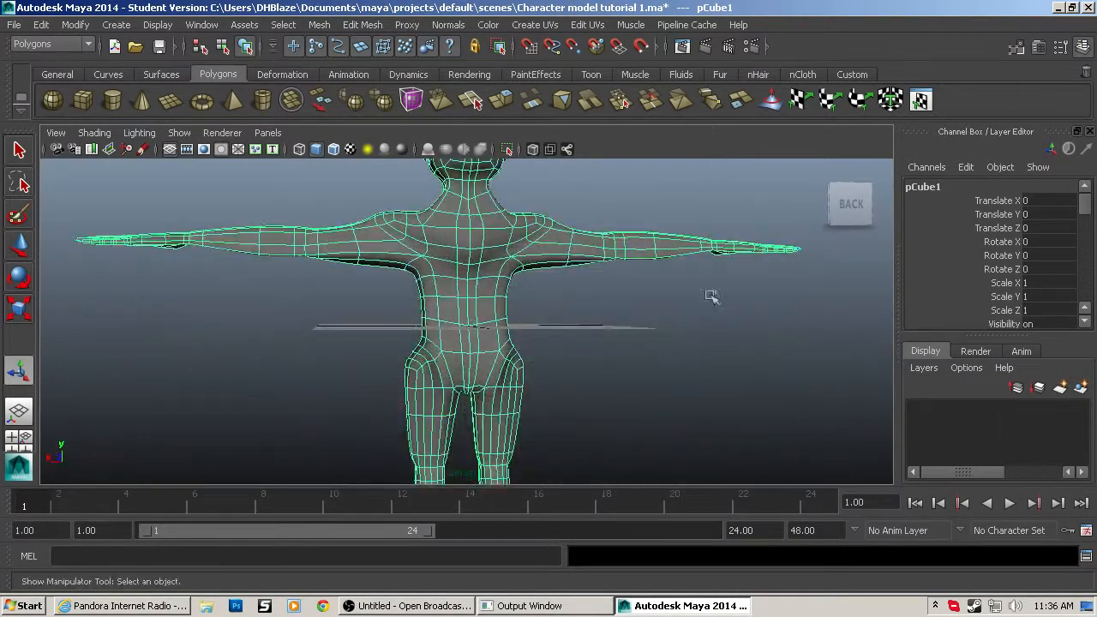
{"action": "left_click_drag", "start_coordinate": [680, 347], "coordinate": [466, 282], "text": "alt"}
{"action": "scroll", "coordinate": [633, 253], "scroll_direction": "up", "scroll_amount": 3}
{"action": "middle_click_drag", "start_coordinate": [466, 282], "coordinate": [544, 351], "text": "alt"}
{"action": "scroll", "coordinate": [546, 343], "scroll_direction": "down", "scroll_amount": 3}
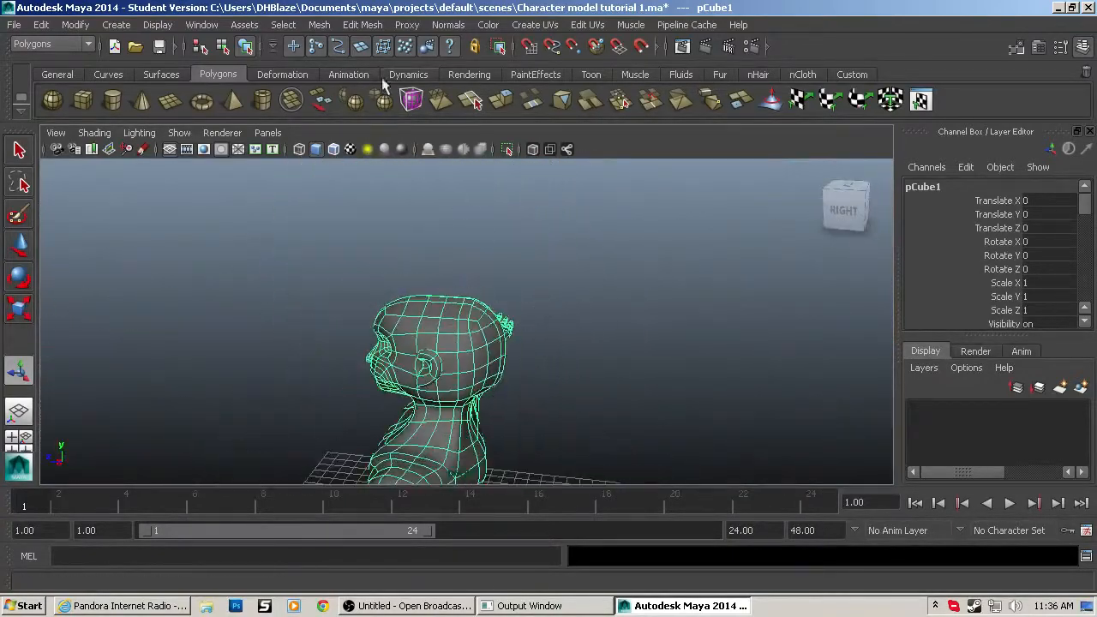
Run Cleanup on the body to select matching polygons, checking for faces with more than 4 sides and faces with holes.
{"action": "left_click", "coordinate": [319, 25]}
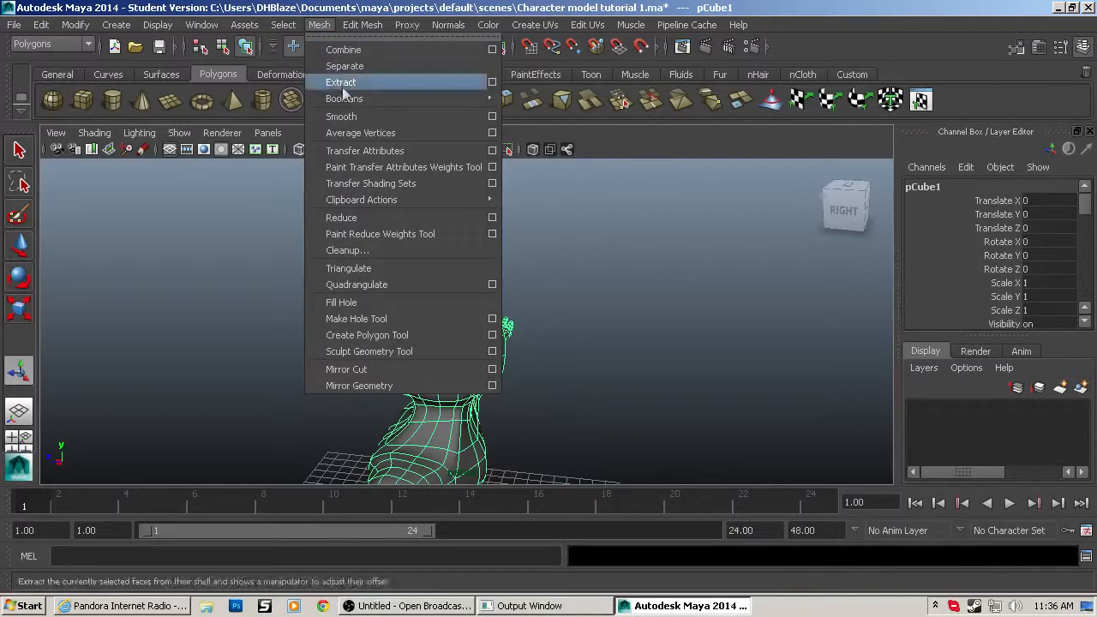
{"action": "left_click", "coordinate": [378, 251]}
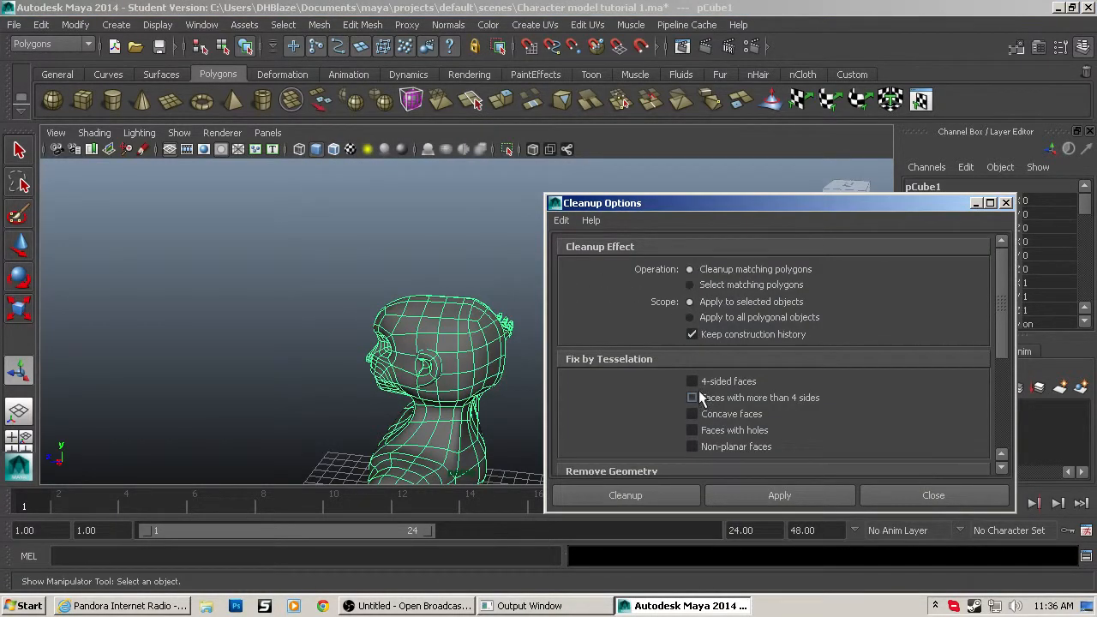
{"action": "left_click", "coordinate": [780, 396]}
{"action": "left_click", "coordinate": [739, 428]}
{"action": "left_click", "coordinate": [746, 493]}
{"action": "right_click_drag", "start_coordinate": [485, 369], "coordinate": [346, 298], "text": "alt"}
{"action": "left_click_drag", "start_coordinate": [345, 304], "coordinate": [515, 242], "text": "alt"}
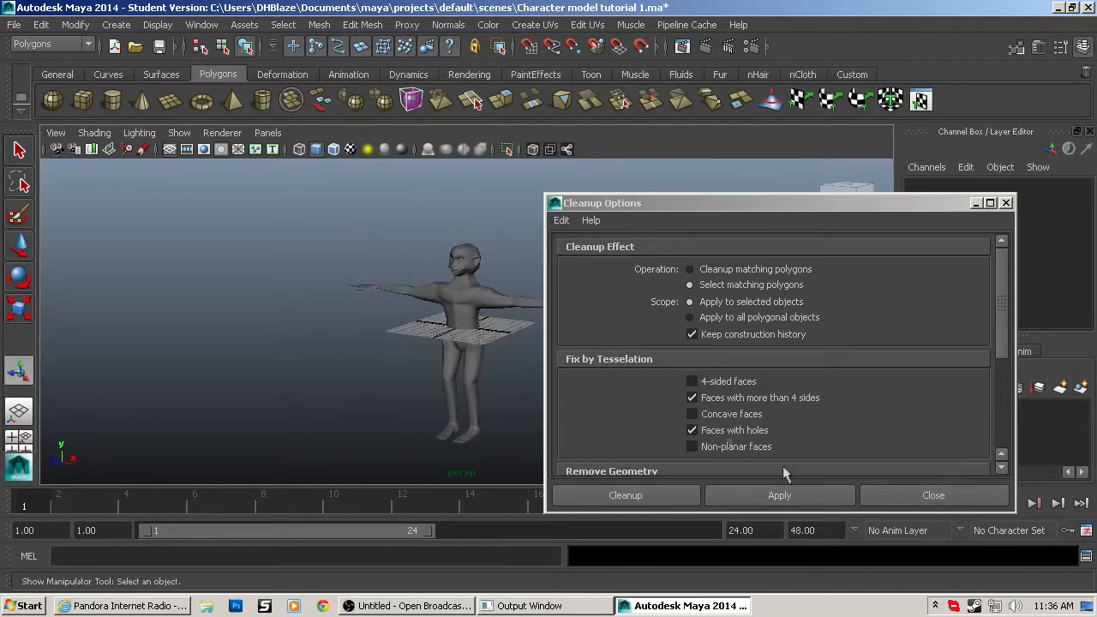
{"action": "left_click", "coordinate": [825, 498]}
{"action": "left_click", "coordinate": [675, 490]}
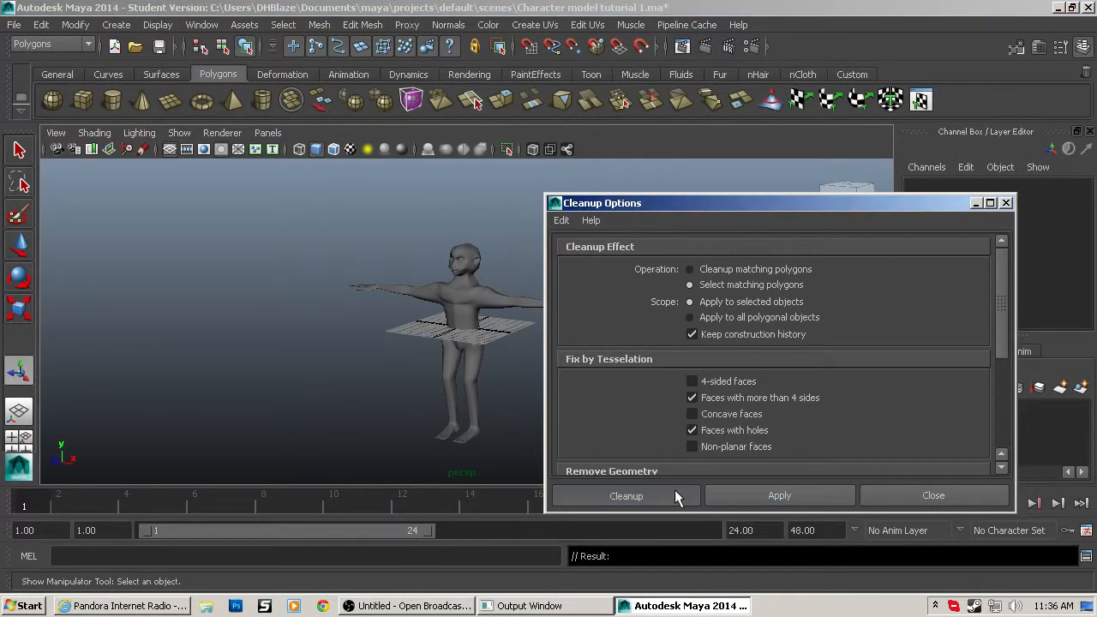
Examine the whole smoothed body from the front, with its wireframe highlighted.
{"action": "left_click_drag", "start_coordinate": [555, 374], "coordinate": [590, 310], "text": "alt"}
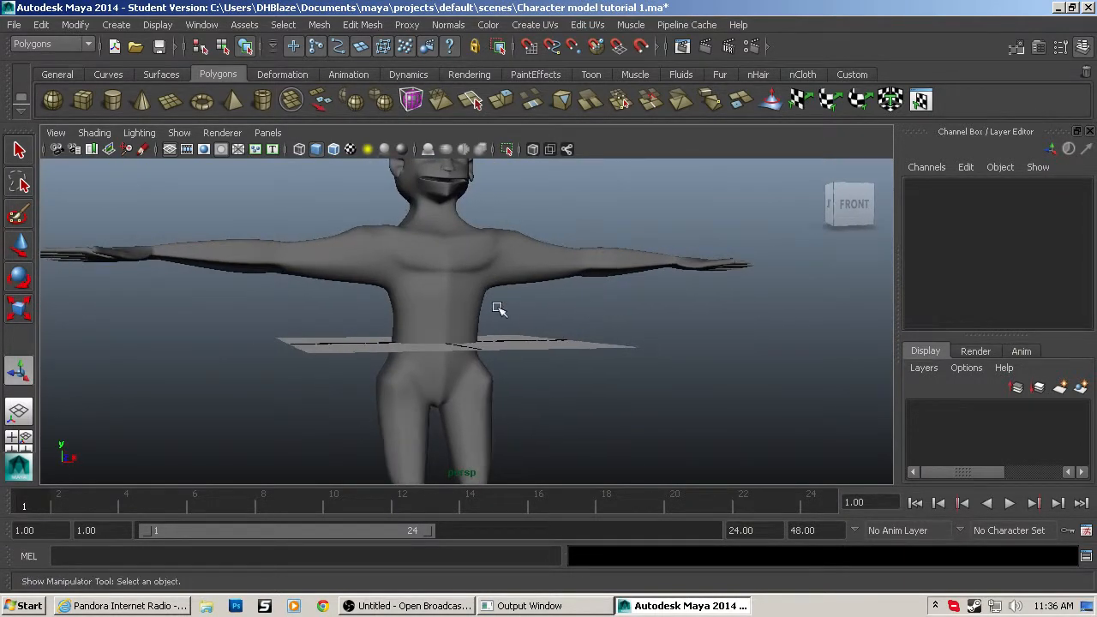
{"action": "middle_click_drag", "start_coordinate": [498, 309], "coordinate": [512, 379], "text": "alt"}
{"action": "left_click_drag", "start_coordinate": [483, 310], "coordinate": [447, 323], "text": "alt"}
{"action": "scroll", "coordinate": [447, 323], "scroll_direction": "down", "scroll_amount": 2}
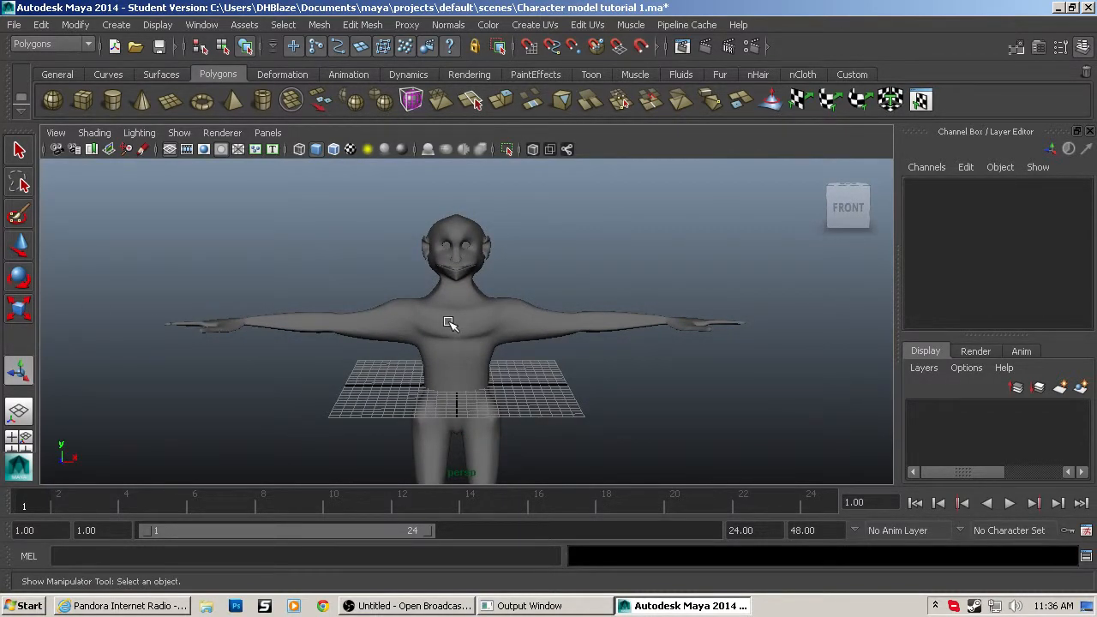
{"action": "left_click", "coordinate": [446, 323]}
{"action": "scroll", "coordinate": [447, 324], "scroll_direction": "down", "scroll_amount": 3}
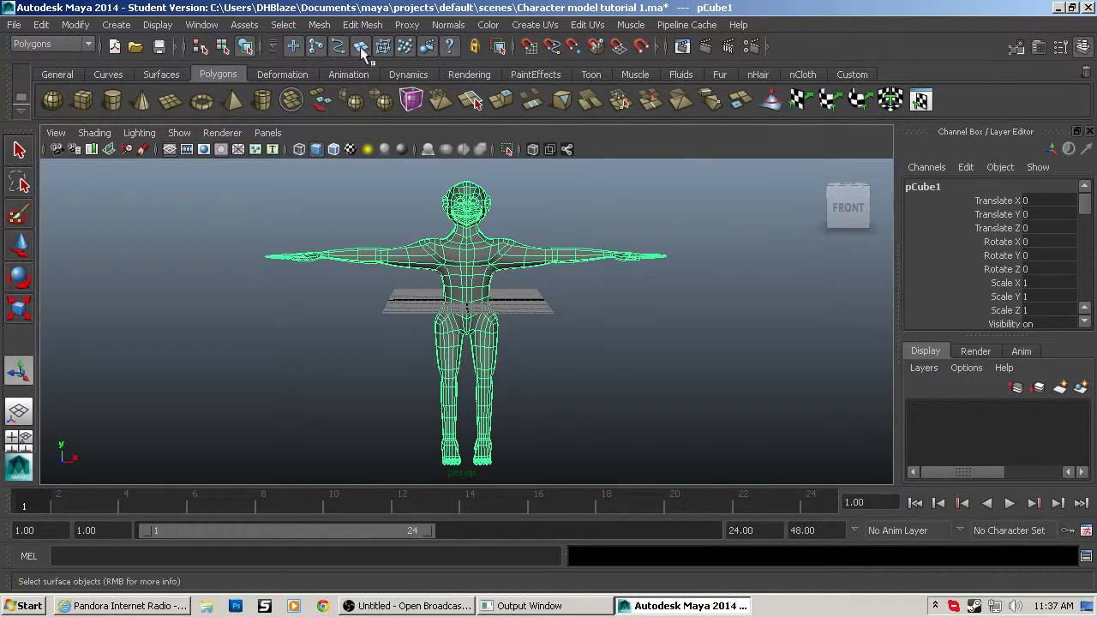
{"action": "left_click", "coordinate": [319, 25]}
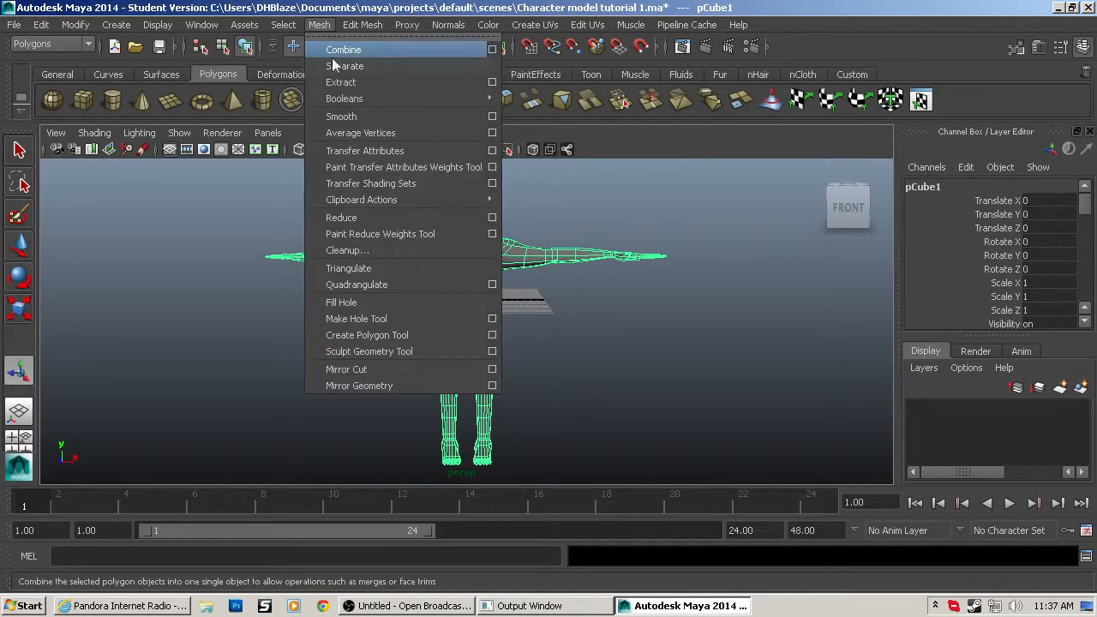
{"action": "left_click", "coordinate": [382, 351]}
{"action": "left_click", "coordinate": [719, 311]}
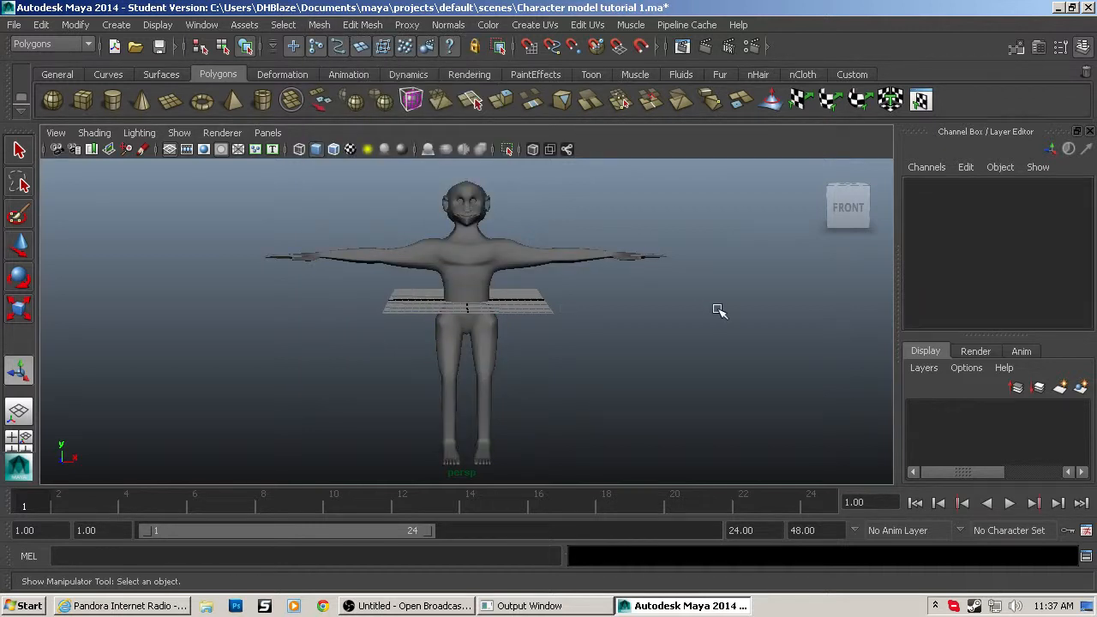